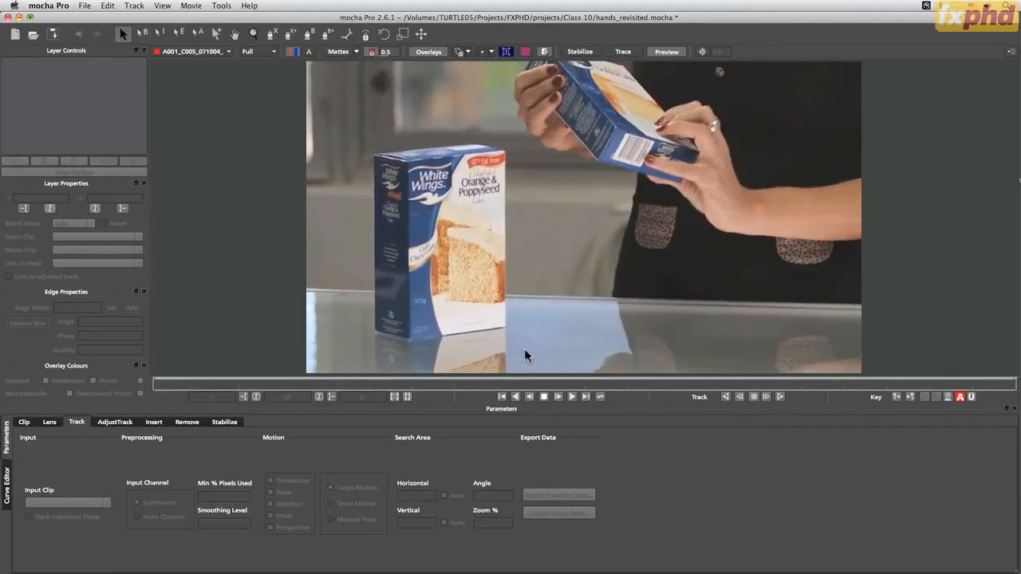
# Play and scrub through the clip to review how the held cake box moves
pyautogui.click(545, 397)
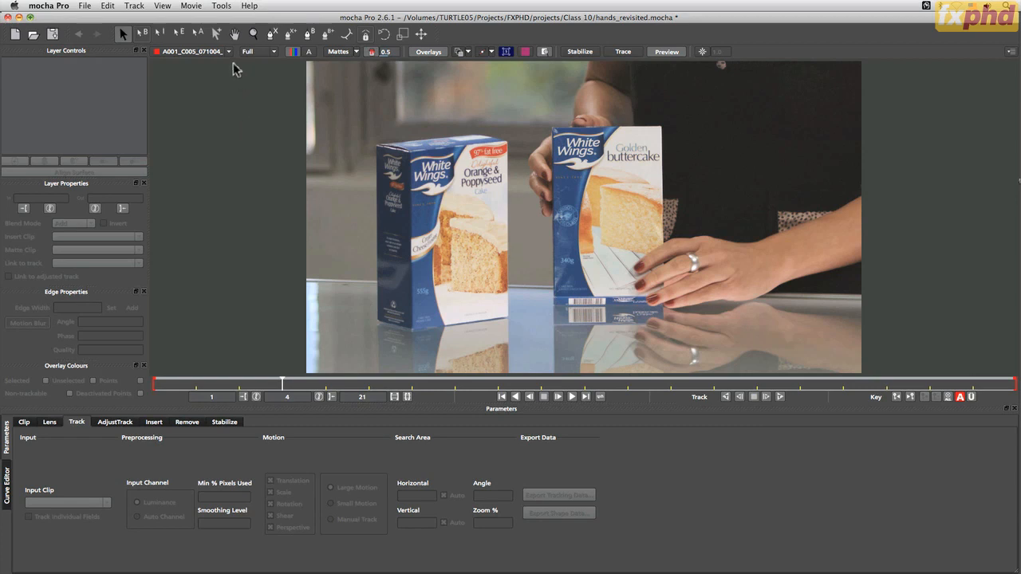
pyautogui.click(537, 398)
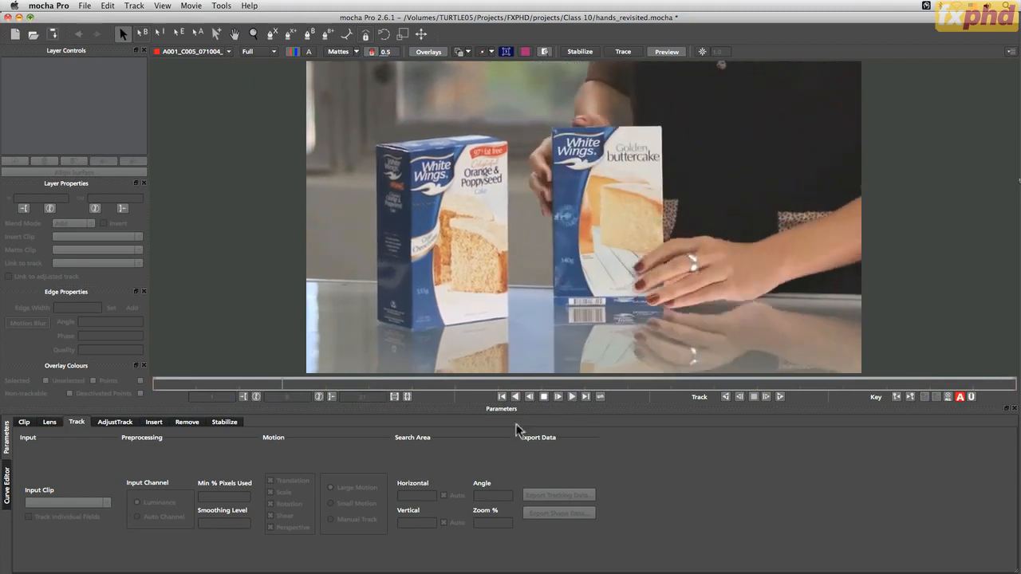
pyautogui.click(544, 397)
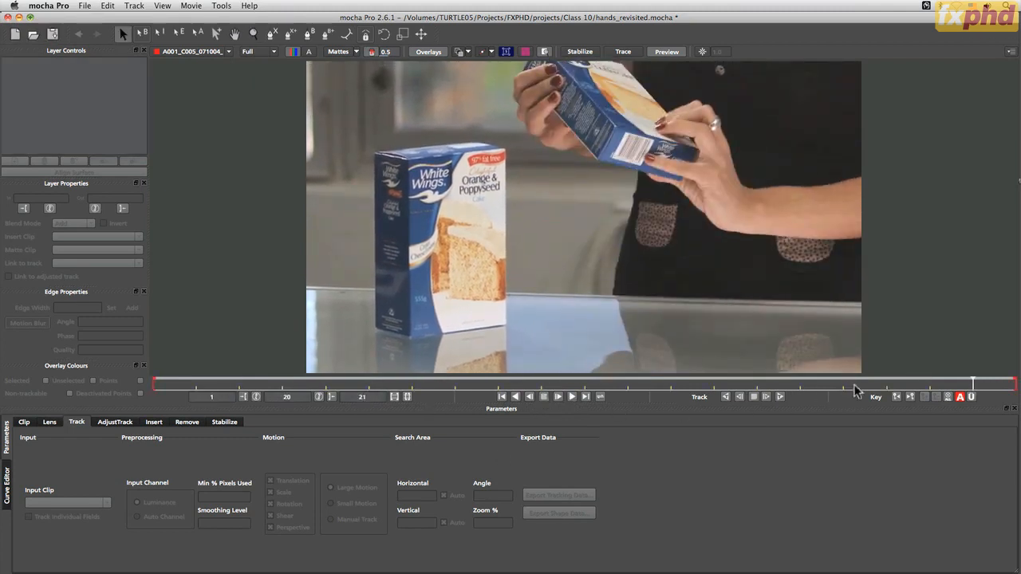
pyautogui.moveTo(973, 384); pyautogui.dragTo(554, 396)
pyautogui.click(571, 397)
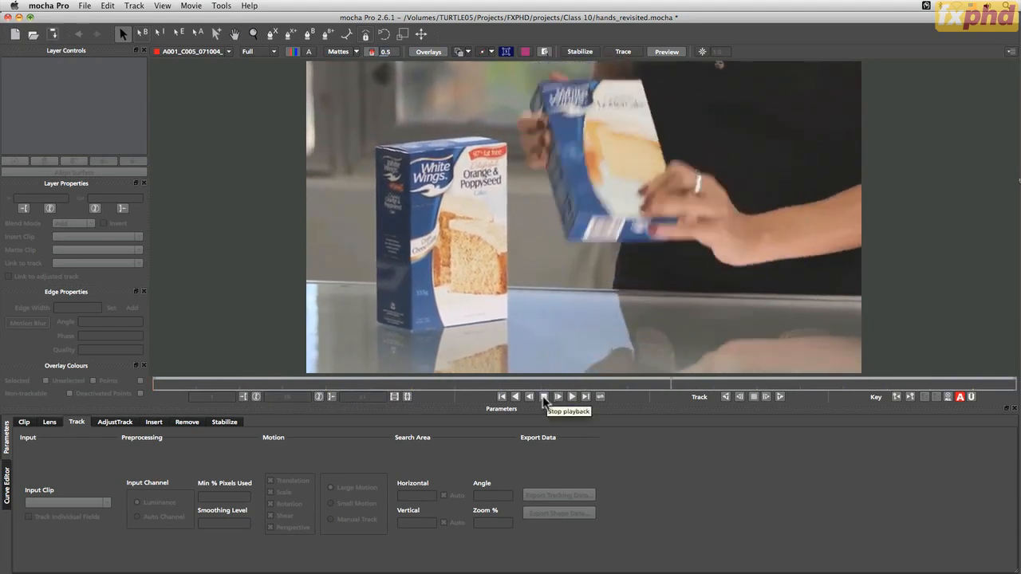
pyautogui.click(545, 398)
# At frame 21, draw a closed X-spline around the barcode area on the held box's bottom and sharpen its corners
pyautogui.moveTo(416, 385); pyautogui.dragTo(975, 372)
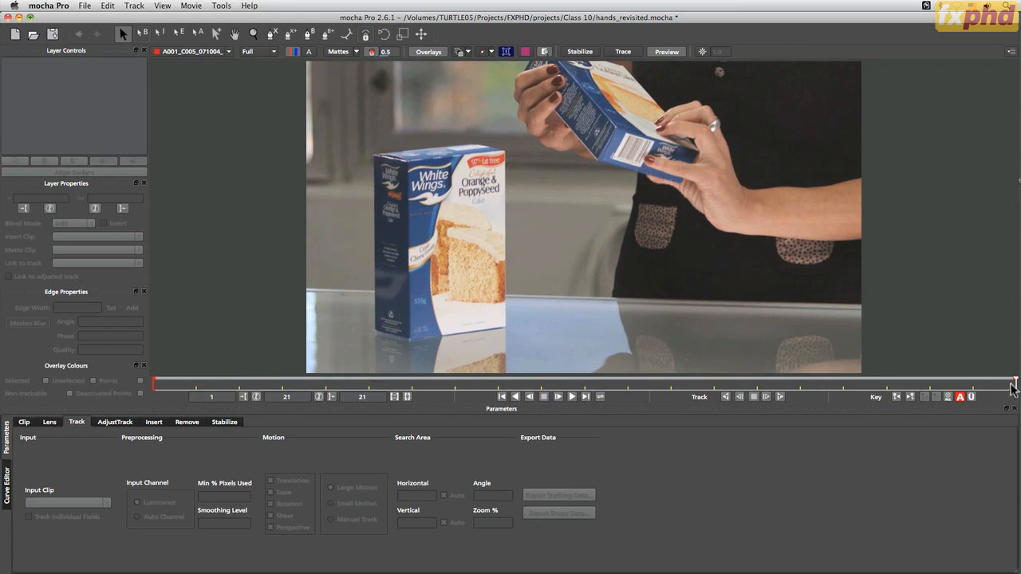
pyautogui.moveTo(1011, 386)
pyautogui.mouseDown()
pyautogui.moveTo(522, 361)
pyautogui.moveTo(1019, 387)
pyautogui.mouseUp()
pyautogui.click(272, 34)
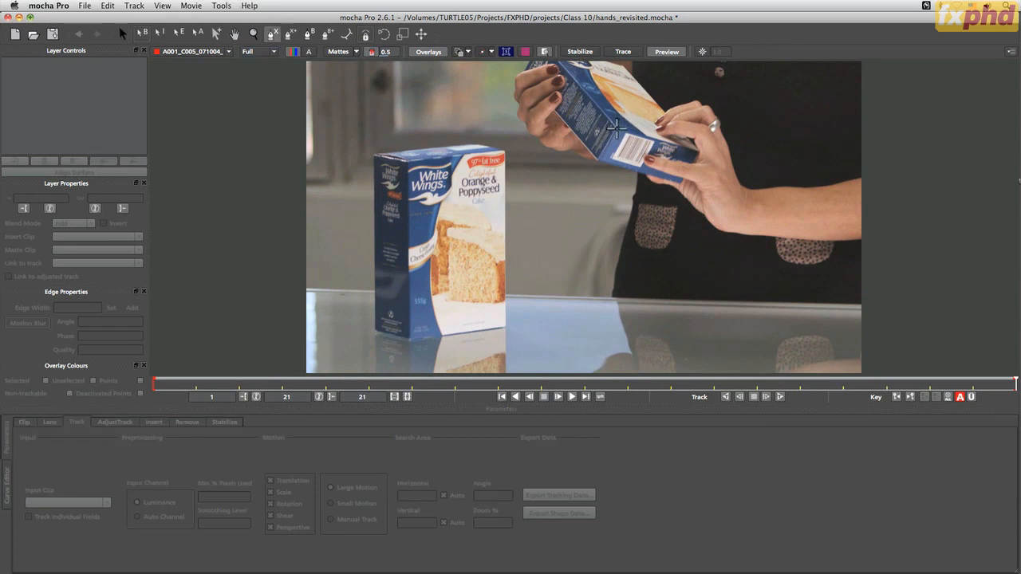
pyautogui.click(626, 114)
pyautogui.click(591, 181)
pyautogui.moveTo(600, 164); pyautogui.dragTo(602, 159)
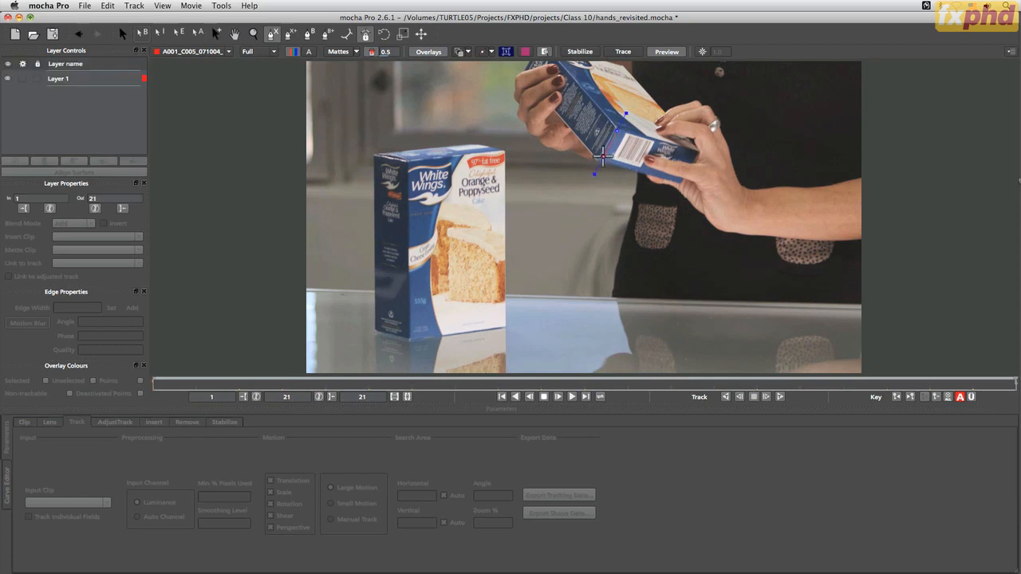
pyautogui.click(653, 186)
pyautogui.click(658, 141)
pyautogui.rightClick(616, 130)
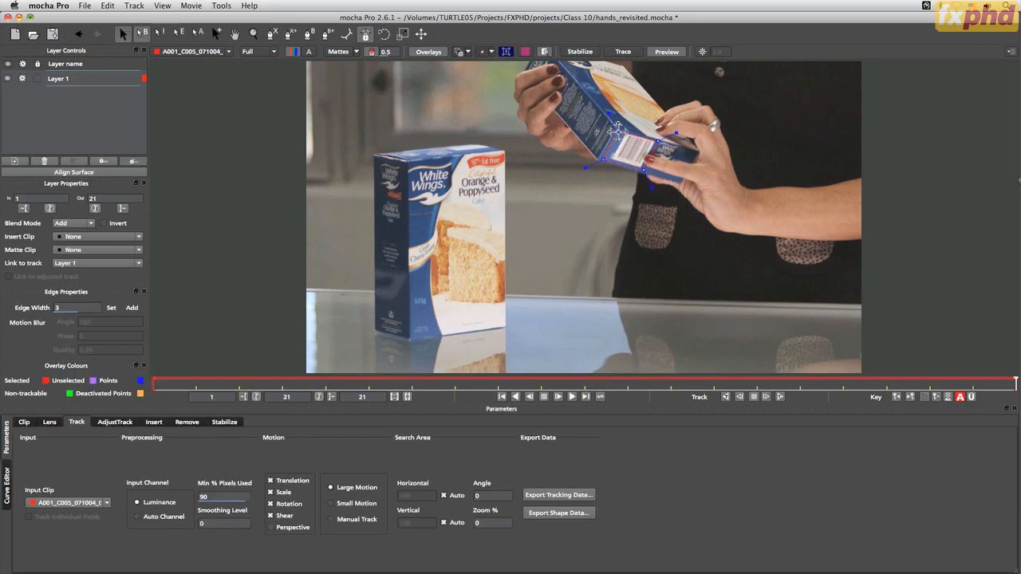
pyautogui.moveTo(612, 114); pyautogui.dragTo(608, 107)
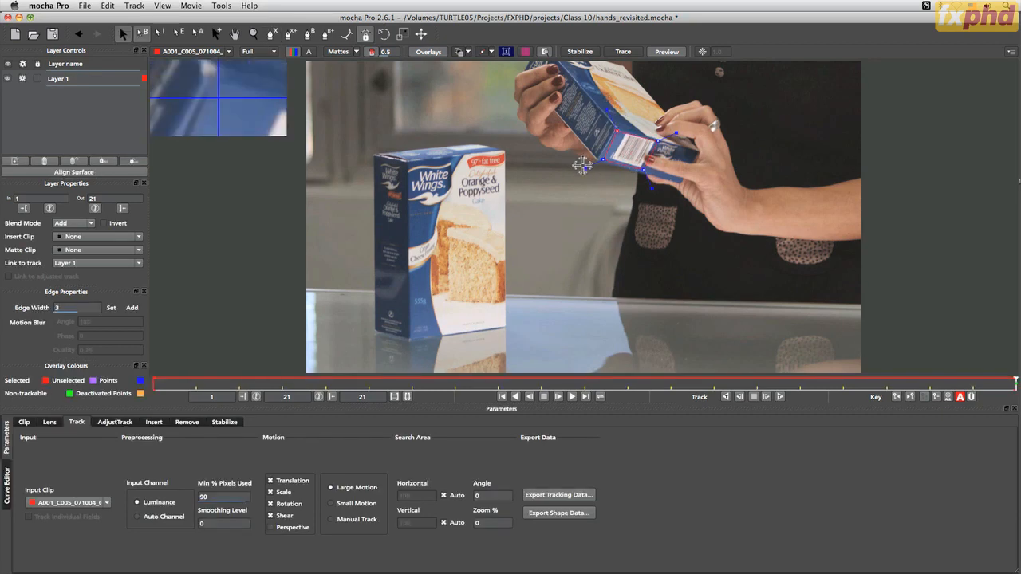
pyautogui.moveTo(583, 165); pyautogui.dragTo(581, 170)
# Rename the new layer as "box bottom track"
pyautogui.doubleClick(67, 80)
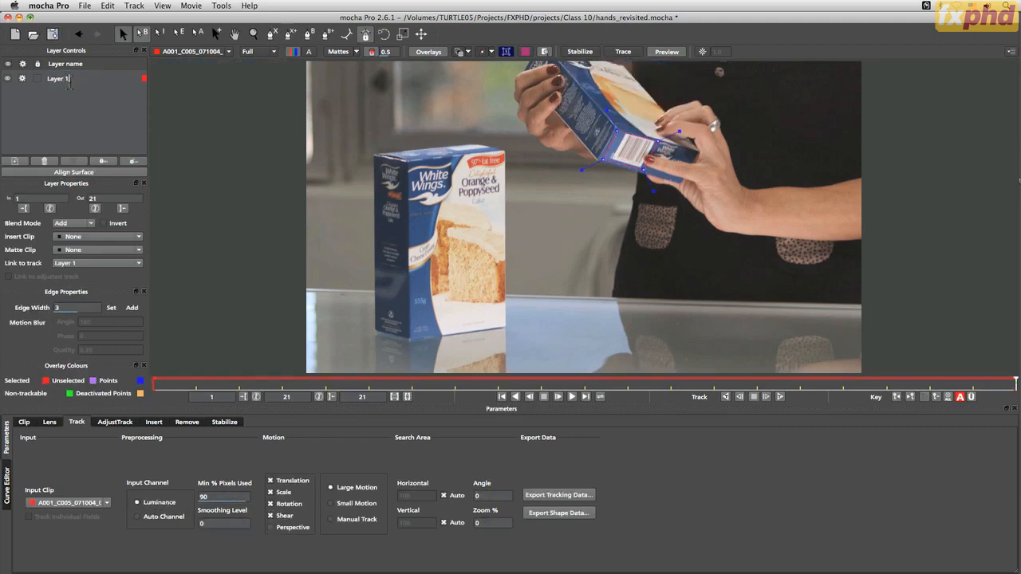
pyautogui.moveTo(66, 83); pyautogui.dragTo(47, 79)
pyautogui.write('bottom track')
pyautogui.press('Return')
# Fine-tune the spline's lower corner points, enable Perspective motion and track the layer backwards to frame 1
pyautogui.moveTo(604, 161); pyautogui.dragTo(643, 171)
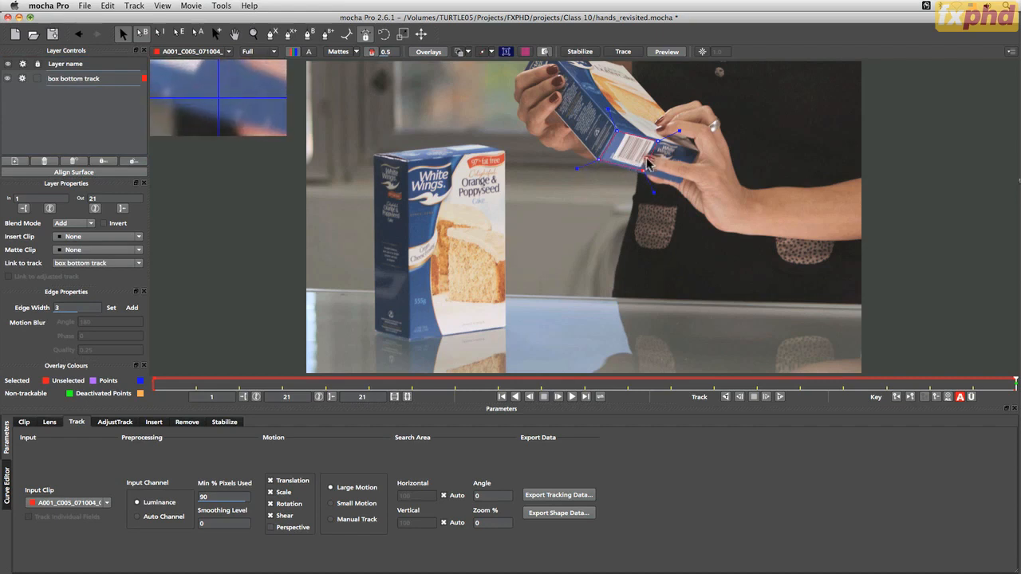
pyautogui.click(271, 527)
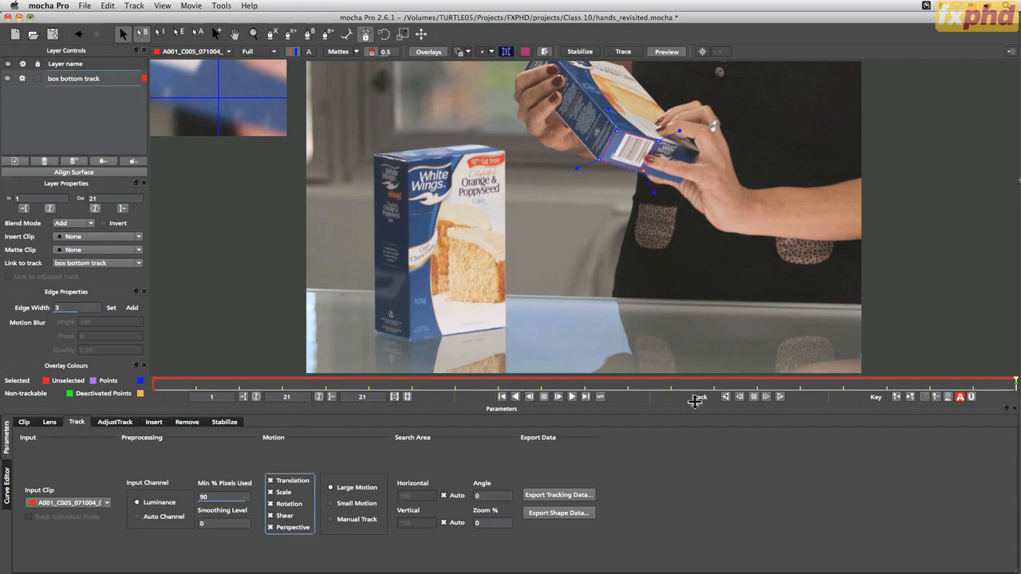
pyautogui.click(726, 398)
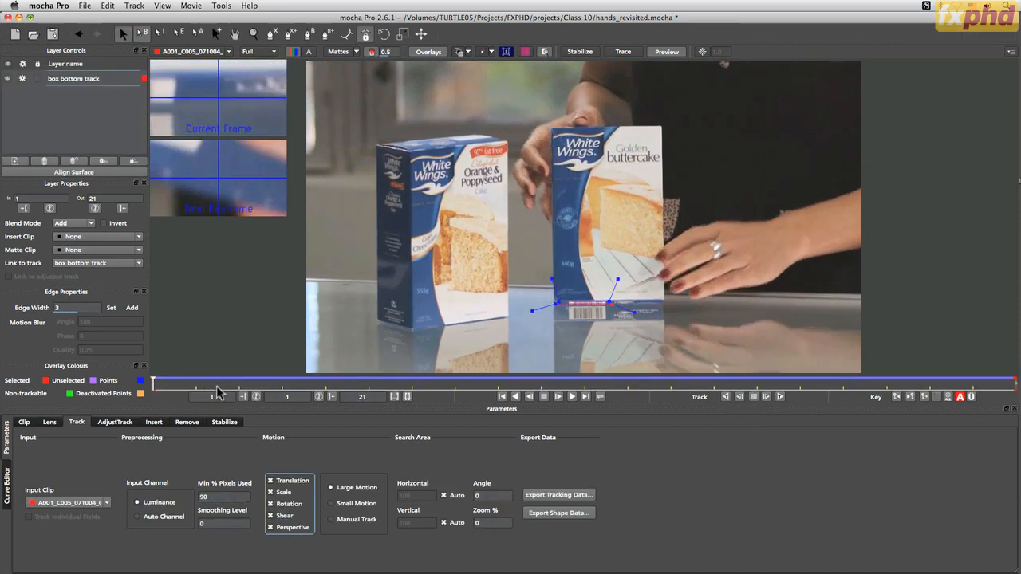
# Scrub through the track, return to frame 21 and display the planar surface and its grid
pyautogui.moveTo(391, 384); pyautogui.dragTo(897, 398)
pyautogui.click(897, 397)
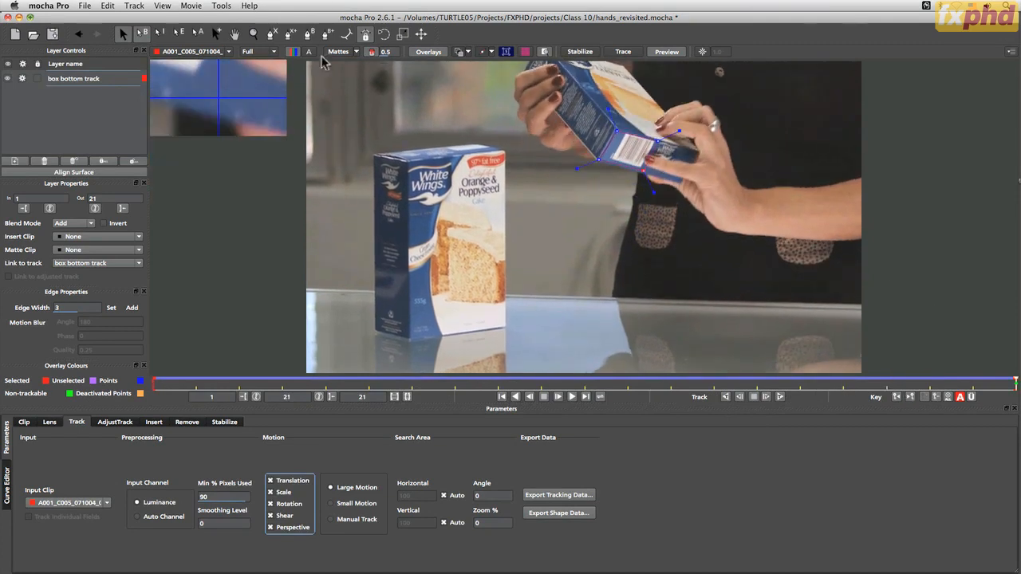
pyautogui.click(505, 52)
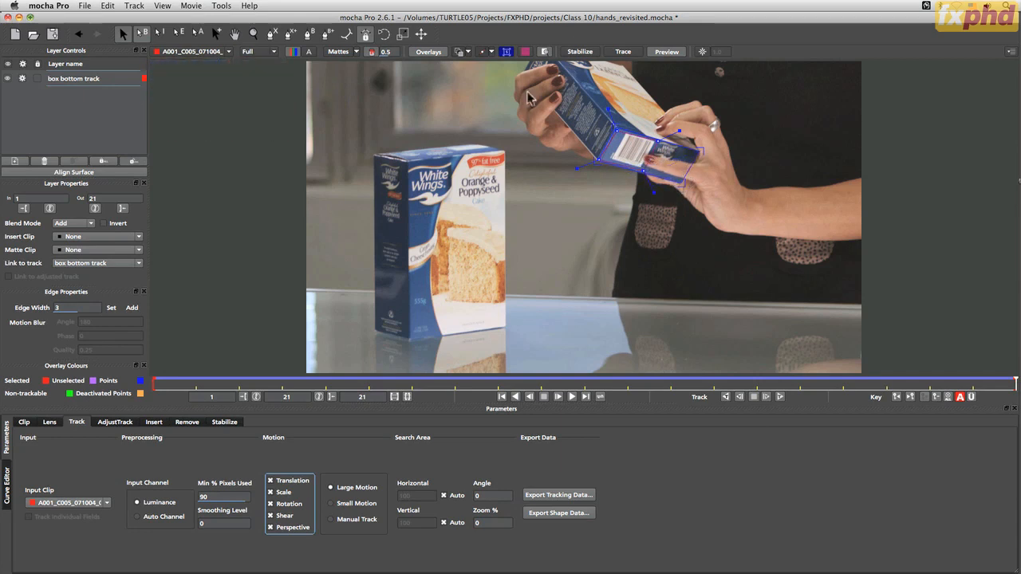
pyautogui.click(525, 51)
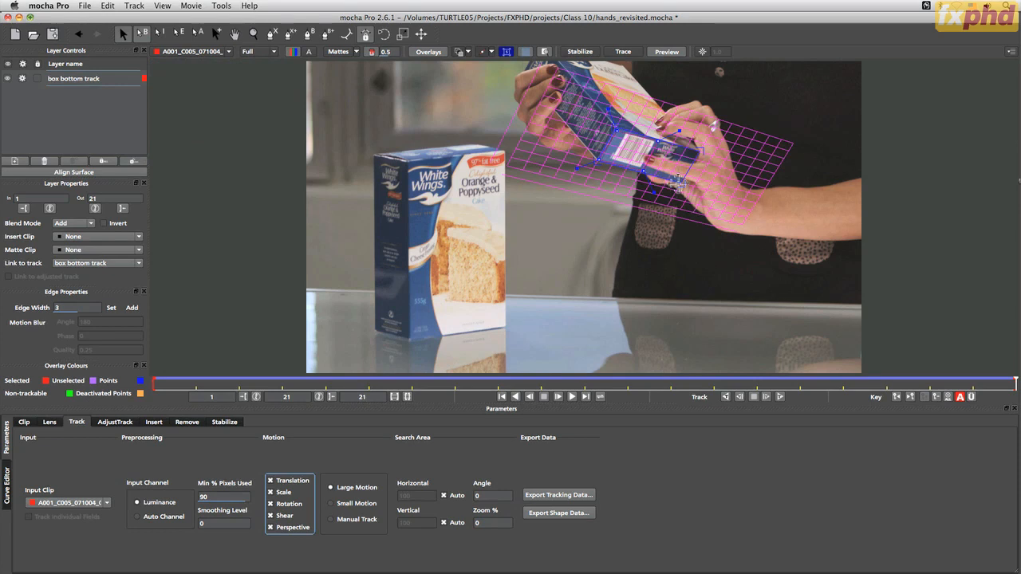
# Align the planar surface's four corners with the corners of the held box's bottom face at frame 21
pyautogui.press('z')
pyautogui.moveTo(672, 169); pyautogui.dragTo(677, 107)
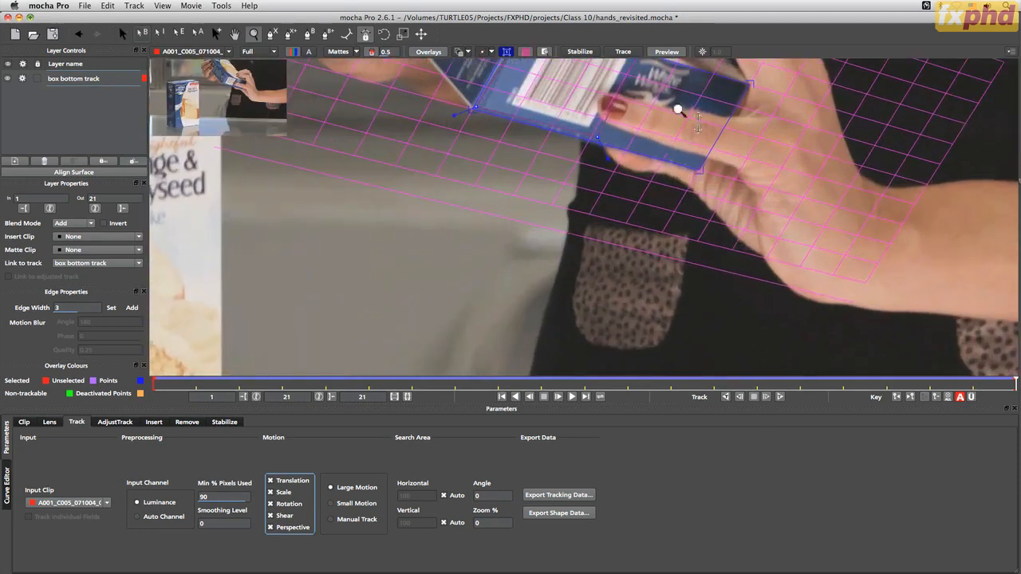
pyautogui.press('x')
pyautogui.moveTo(649, 153); pyautogui.dragTo(621, 284)
pyautogui.moveTo(494, 153); pyautogui.dragTo(493, 148)
pyautogui.moveTo(442, 244); pyautogui.dragTo(440, 239)
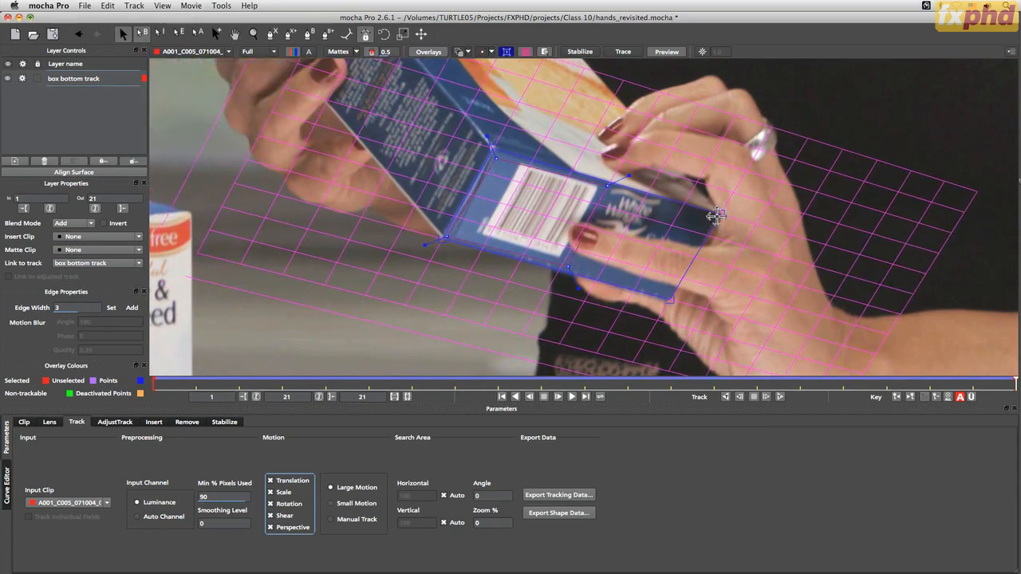
pyautogui.moveTo(715, 215); pyautogui.dragTo(722, 215)
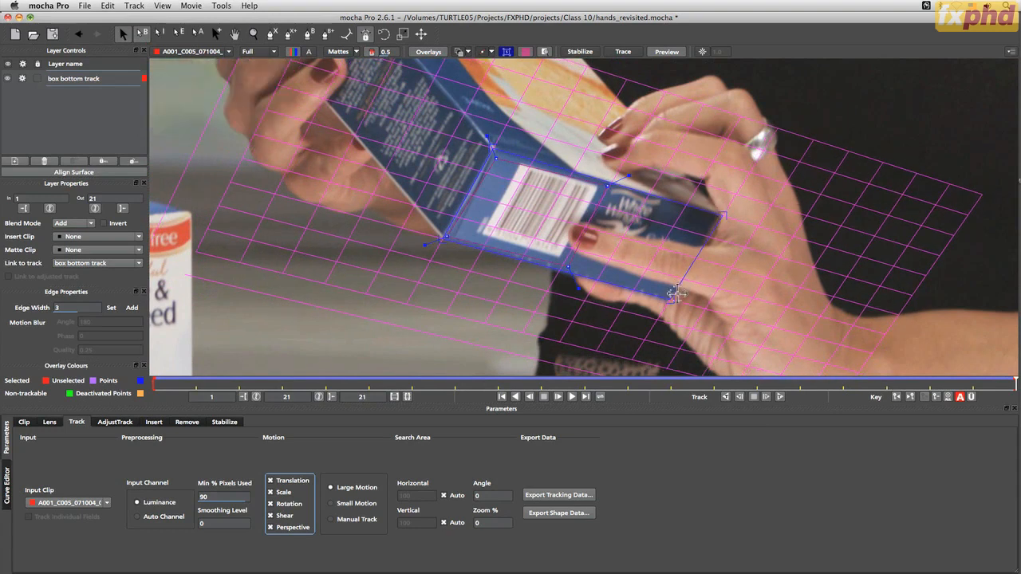
pyautogui.moveTo(672, 300); pyautogui.dragTo(675, 301)
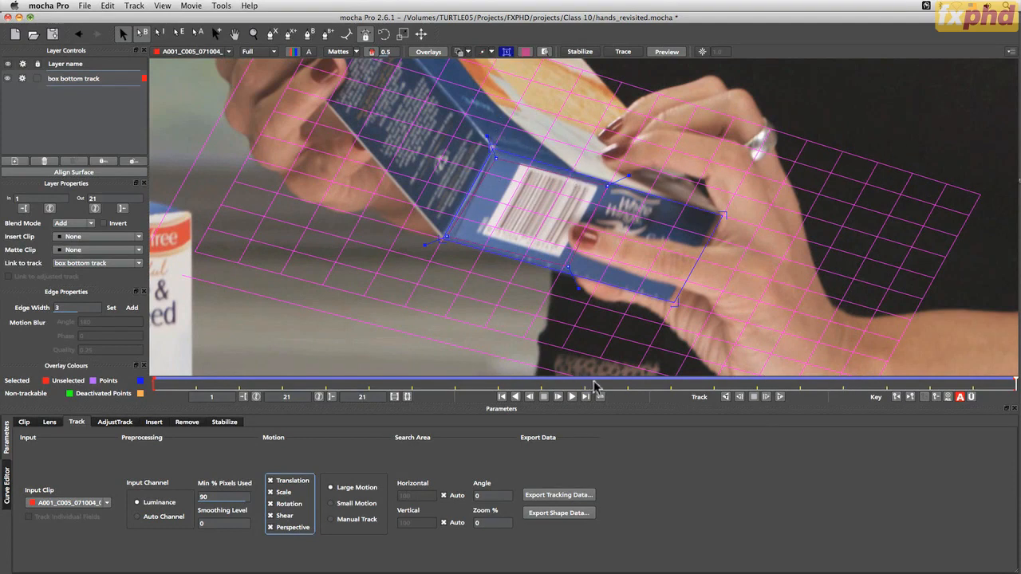
# Scrub through the clip to examine how the surface and grid follow the box bottom
pyautogui.moveTo(595, 383); pyautogui.dragTo(895, 398)
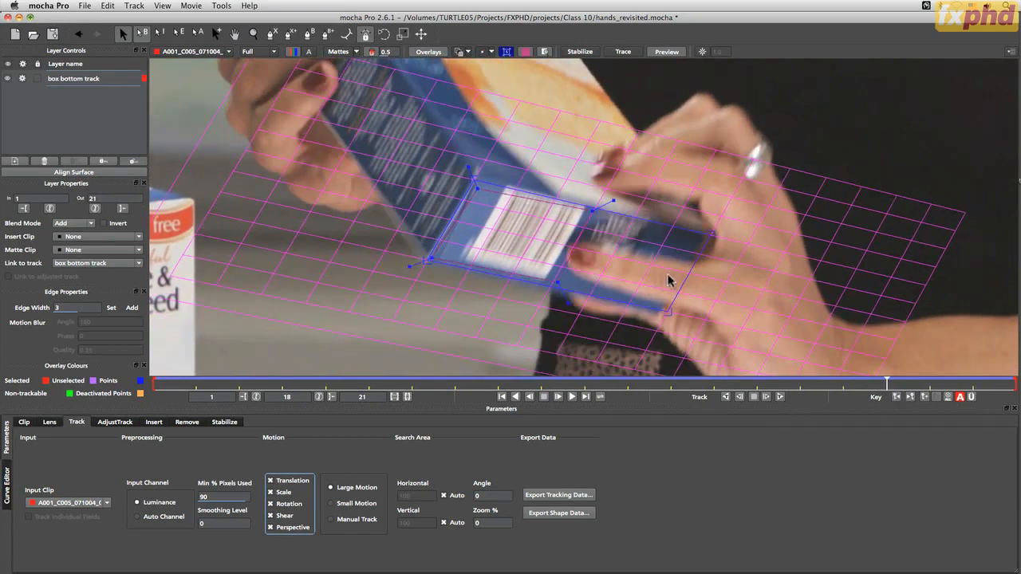
pyautogui.scroll(-5, 612, 242)
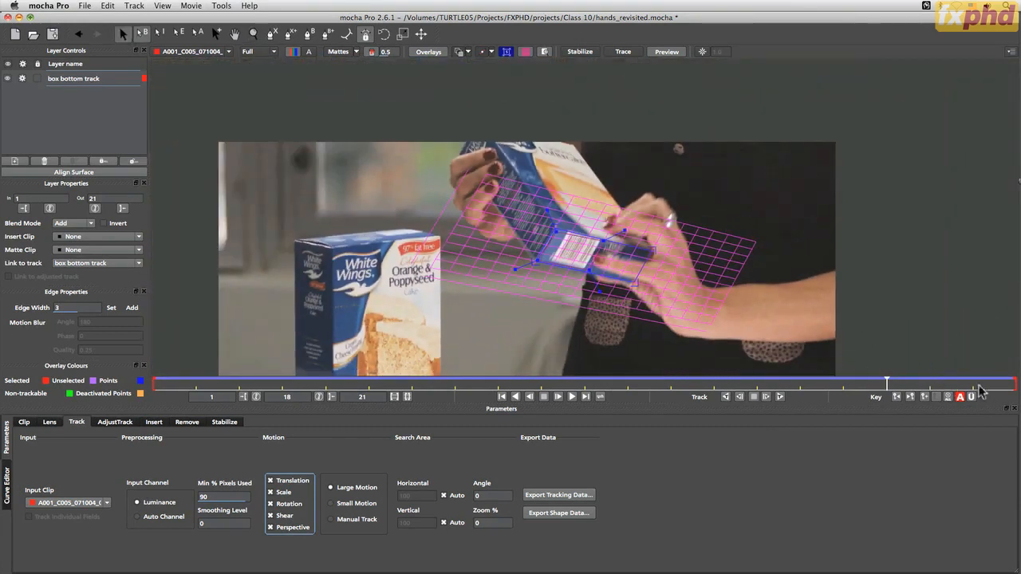
pyautogui.click(586, 384)
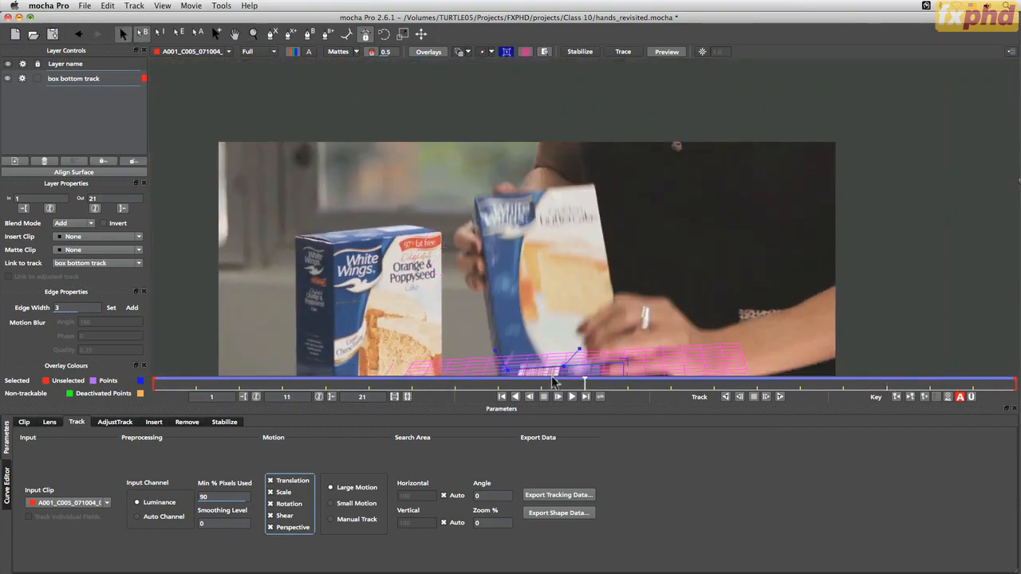
pyautogui.moveTo(586, 384); pyautogui.dragTo(412, 371)
pyautogui.press('x')
pyautogui.moveTo(490, 151); pyautogui.dragTo(424, 246)
pyautogui.moveTo(441, 384); pyautogui.dragTo(585, 386)
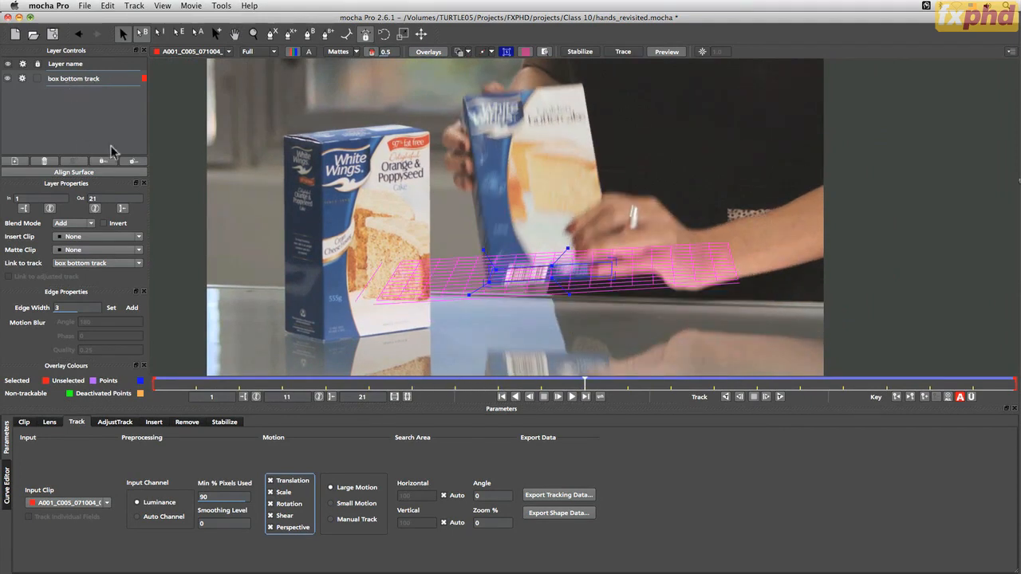
# Start a tracking data export in the After Effects Corner Pin format [corner pin only, supports RG Warp and mochaImport] (*.txt)
pyautogui.click(568, 495)
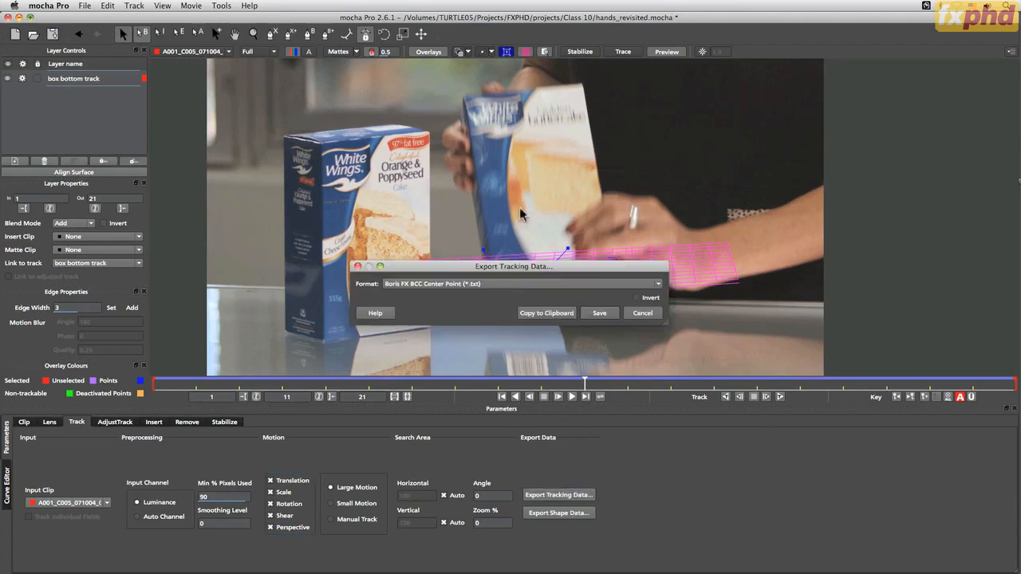
pyautogui.click(479, 282)
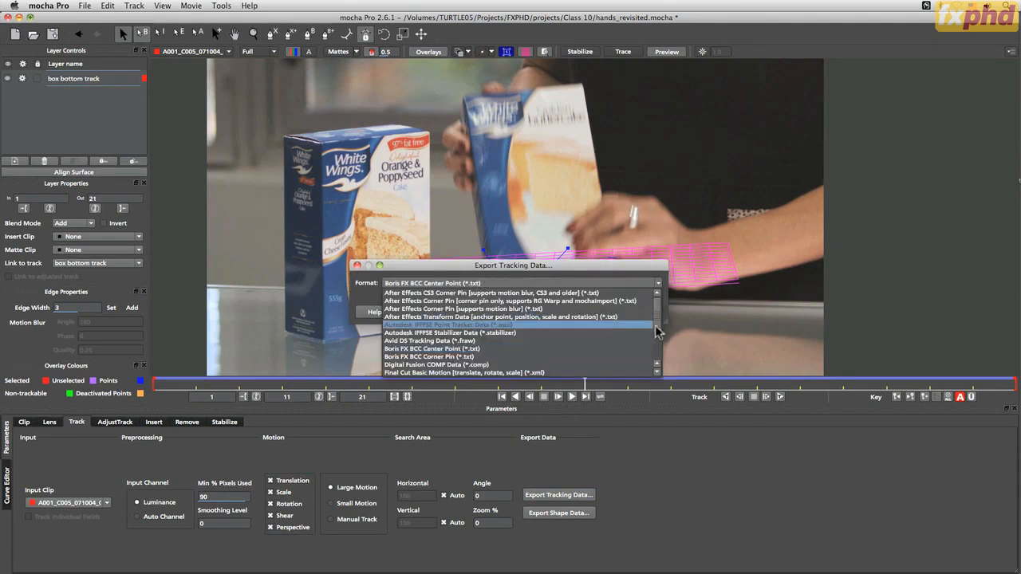
pyautogui.moveTo(656, 311); pyautogui.dragTo(656, 295)
pyautogui.scroll(-3, 658, 315)
pyautogui.scroll(3, 659, 315)
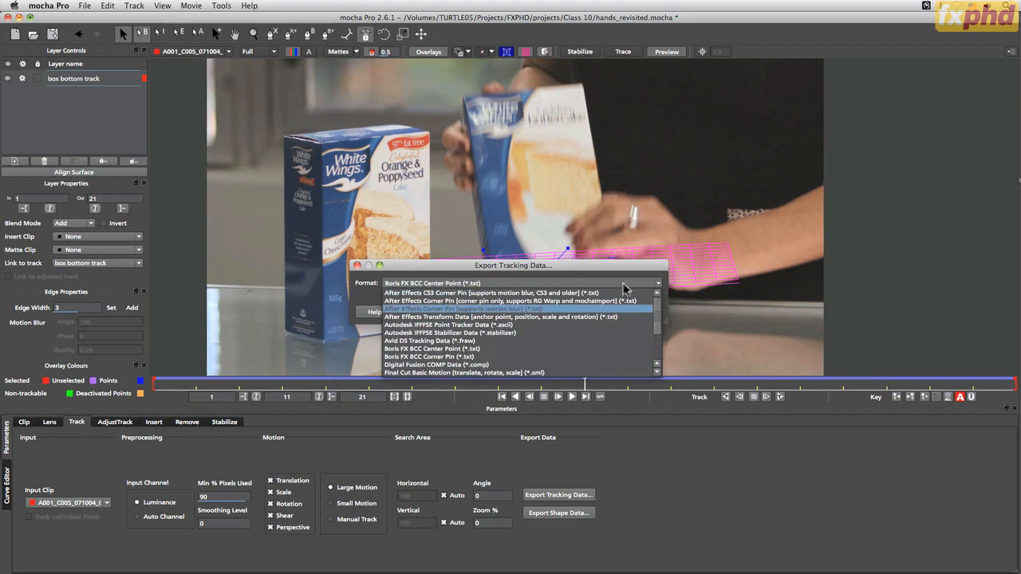
pyautogui.click(618, 275)
pyautogui.click(623, 245)
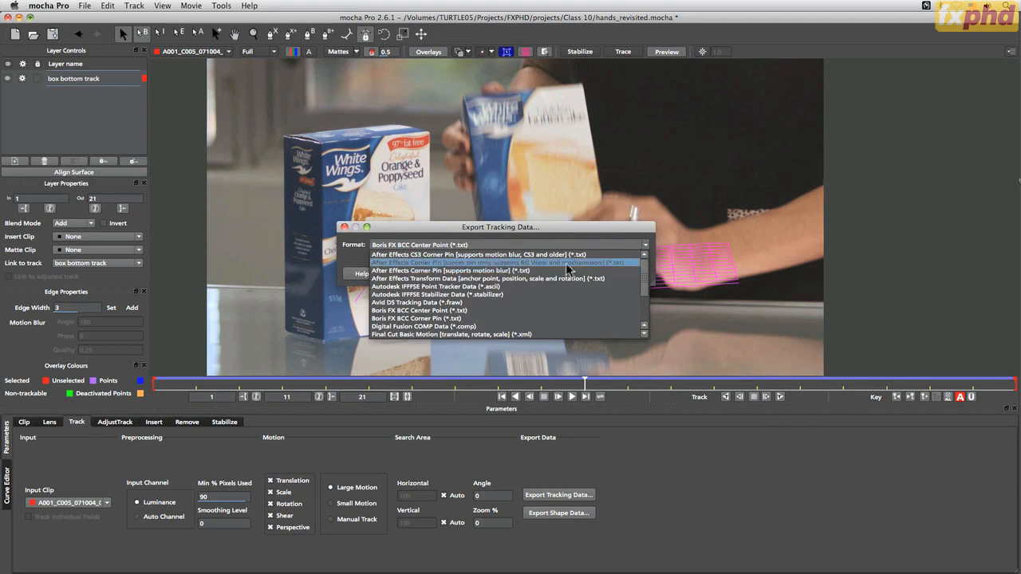
pyautogui.click(611, 263)
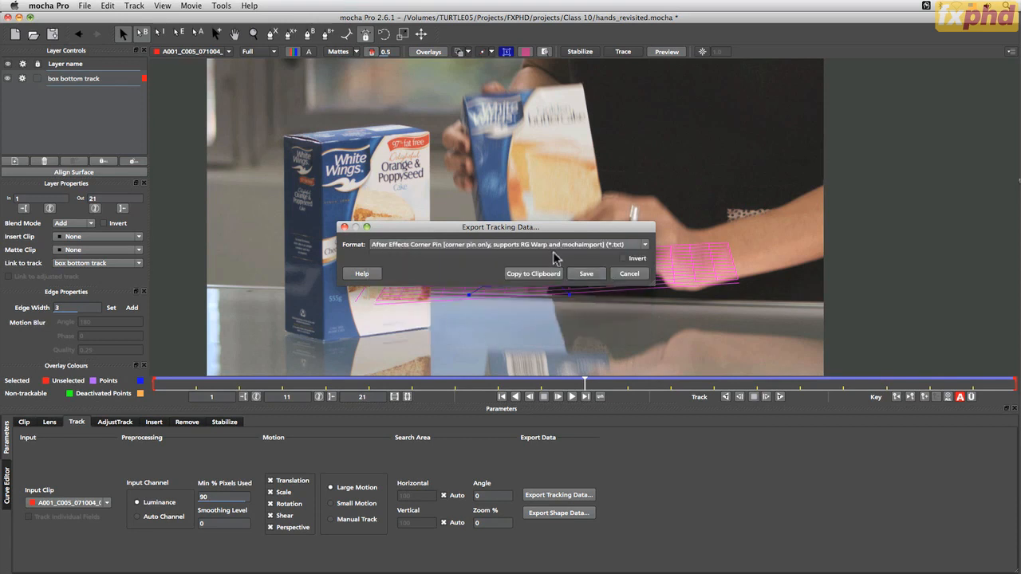
# Save the exported tracking data as "box bottom track" in the Class 10 folder and save the project
pyautogui.click(586, 274)
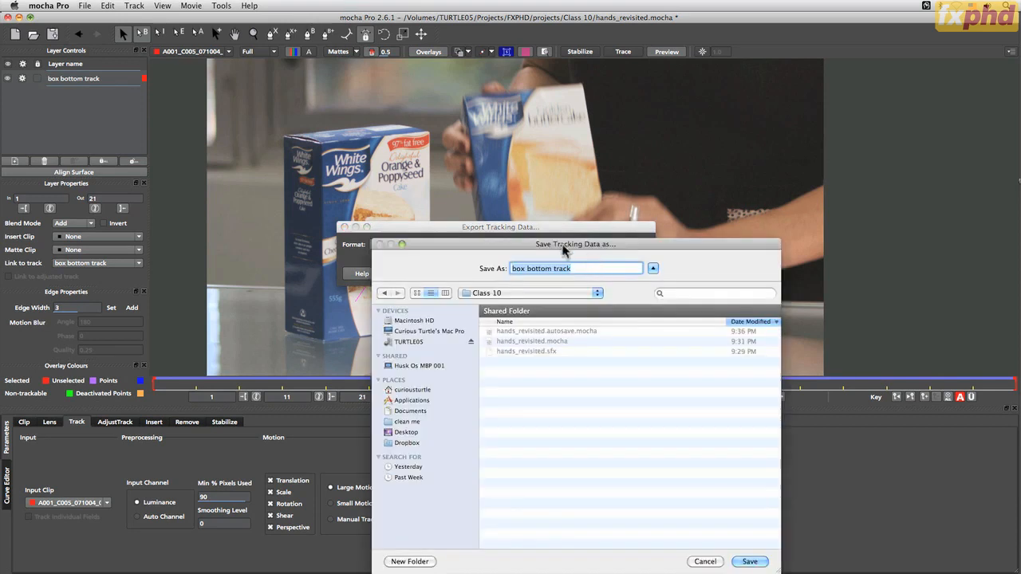
pyautogui.moveTo(566, 248); pyautogui.dragTo(546, 199)
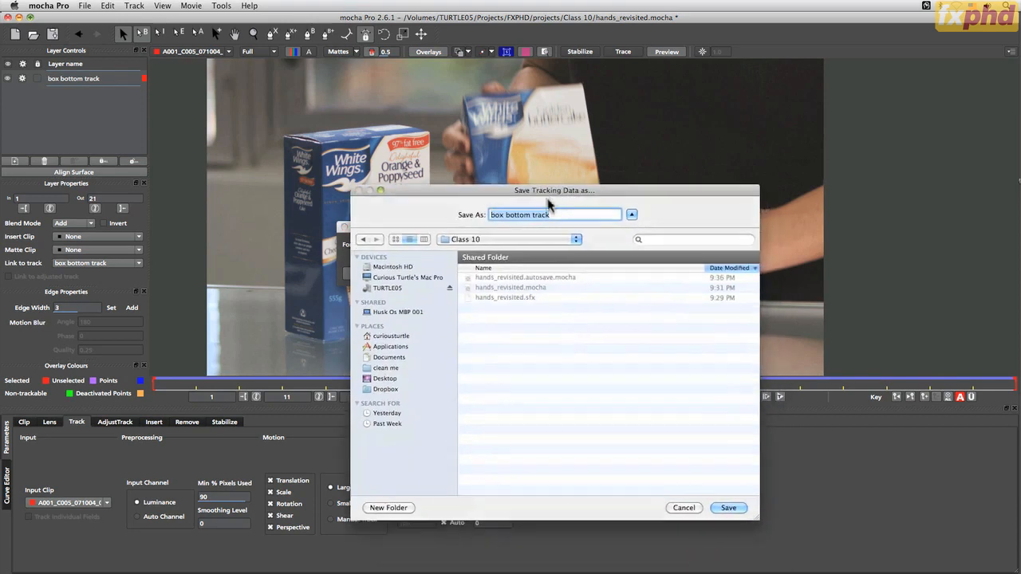
pyautogui.click(728, 508)
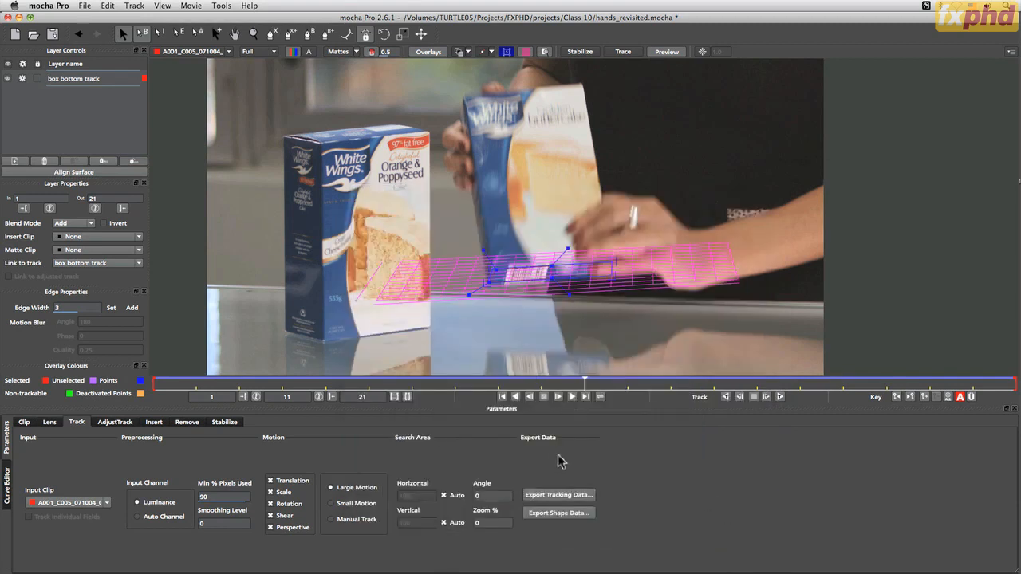
pyautogui.press('super+s')
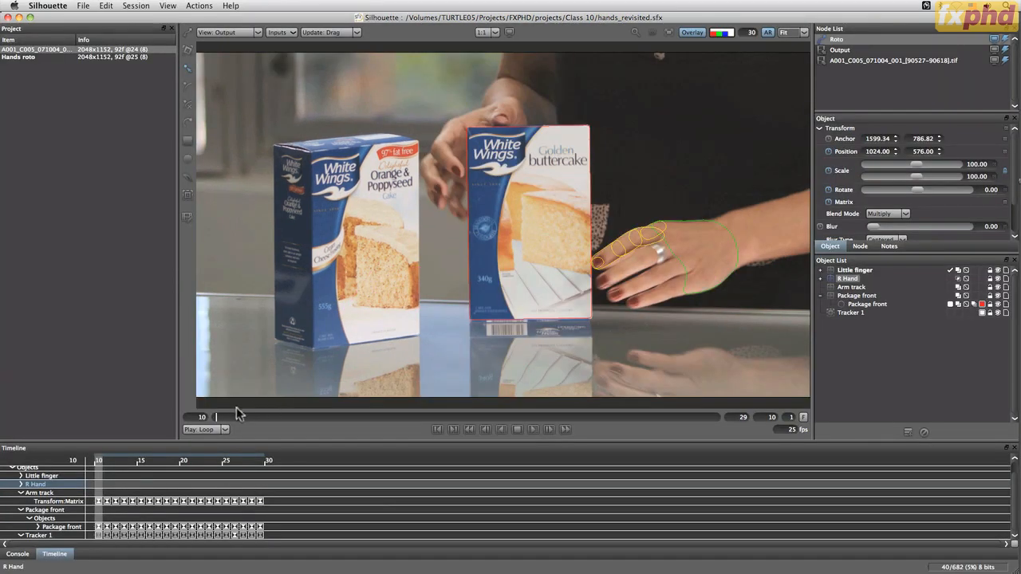
# Switch to Silhouette and scrub the hands_revisited project to frame 23 to review the hand roto shapes
pyautogui.moveTo(221, 422); pyautogui.dragTo(397, 432)
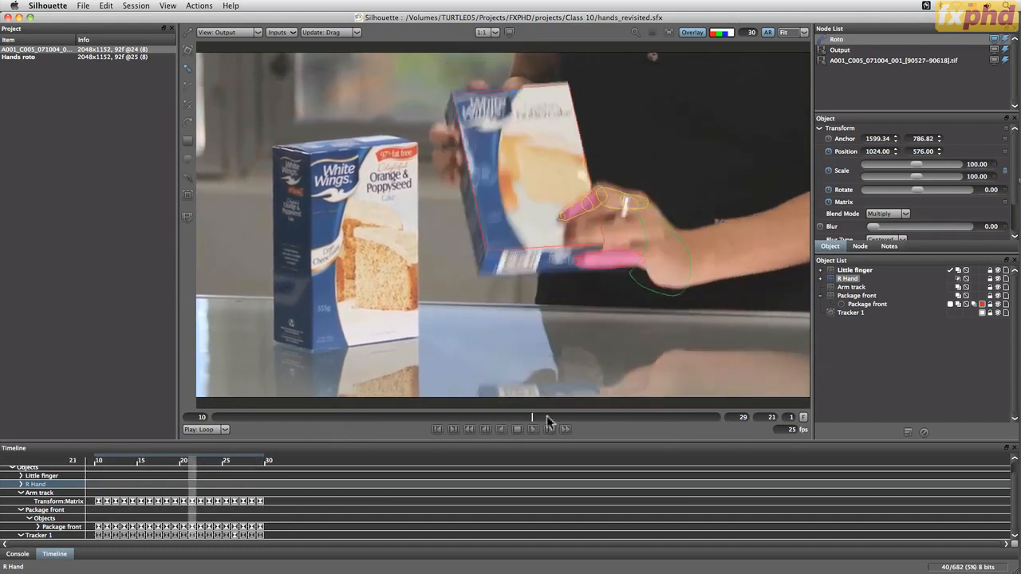
pyautogui.moveTo(550, 430); pyautogui.dragTo(566, 419)
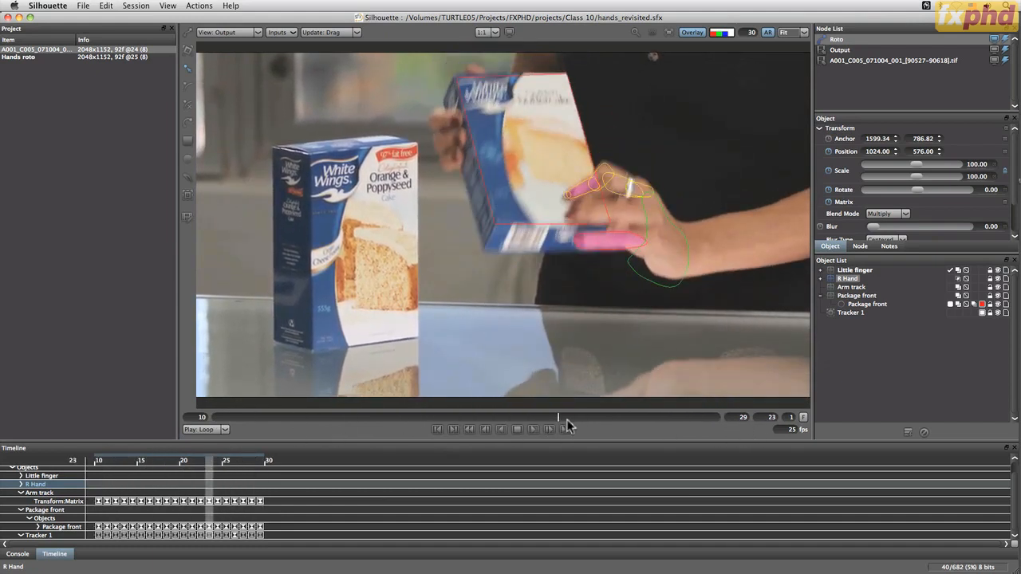
# Hide the Little finger layer and go to frame 29 with nothing selected
pyautogui.click(1005, 278)
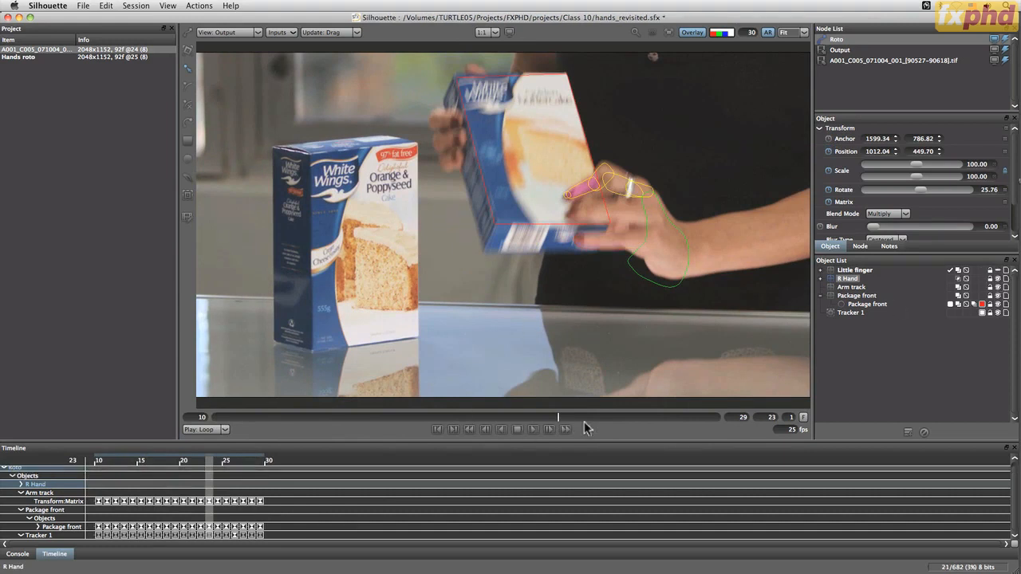
pyautogui.moveTo(575, 420); pyautogui.dragTo(795, 411)
pyautogui.click(874, 396)
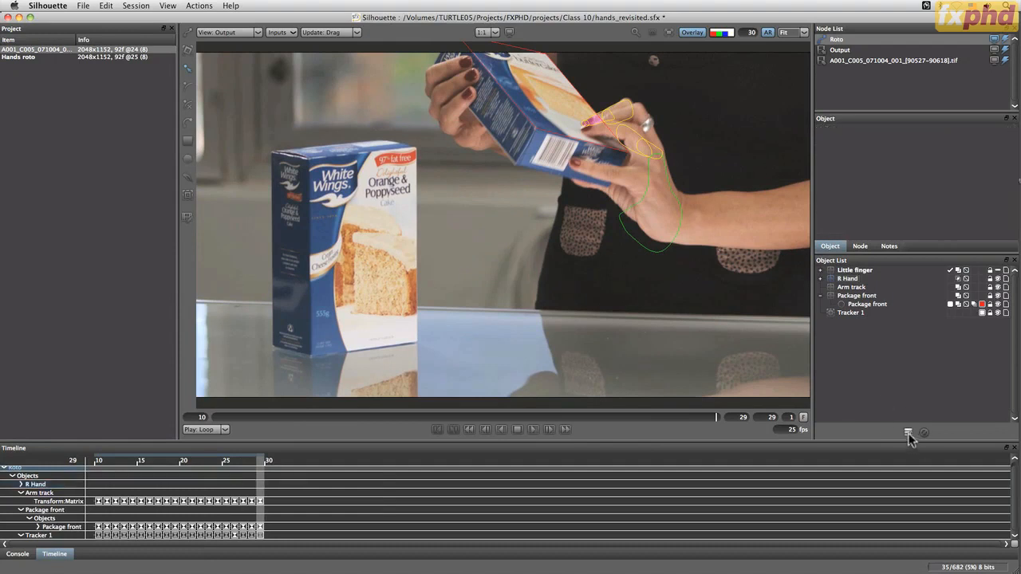
# Add a new layer to the roto node and name it "Box bottom"
pyautogui.click(908, 433)
pyautogui.doubleClick(843, 269)
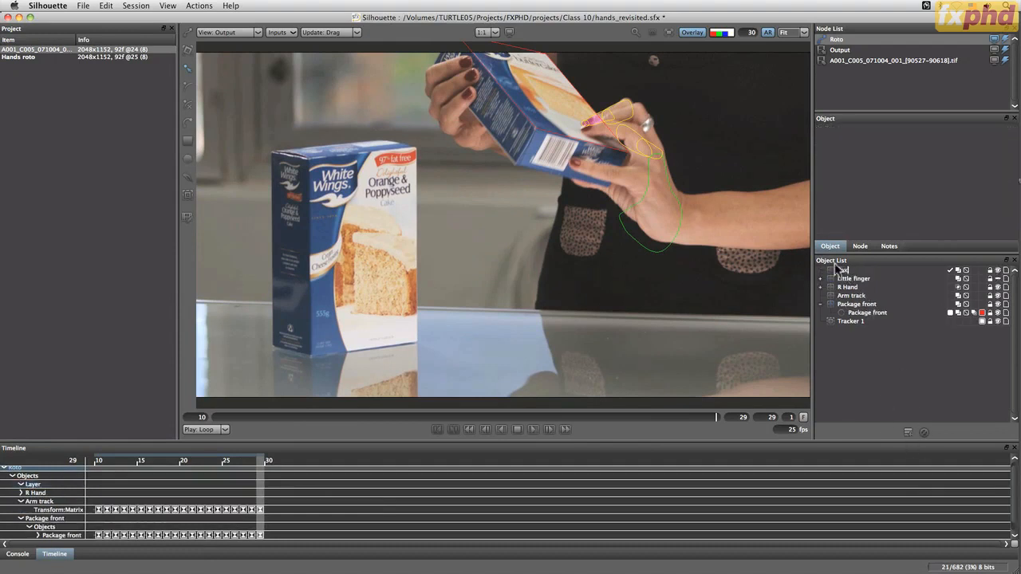
pyautogui.write('Box bottom')
pyautogui.press('Return')
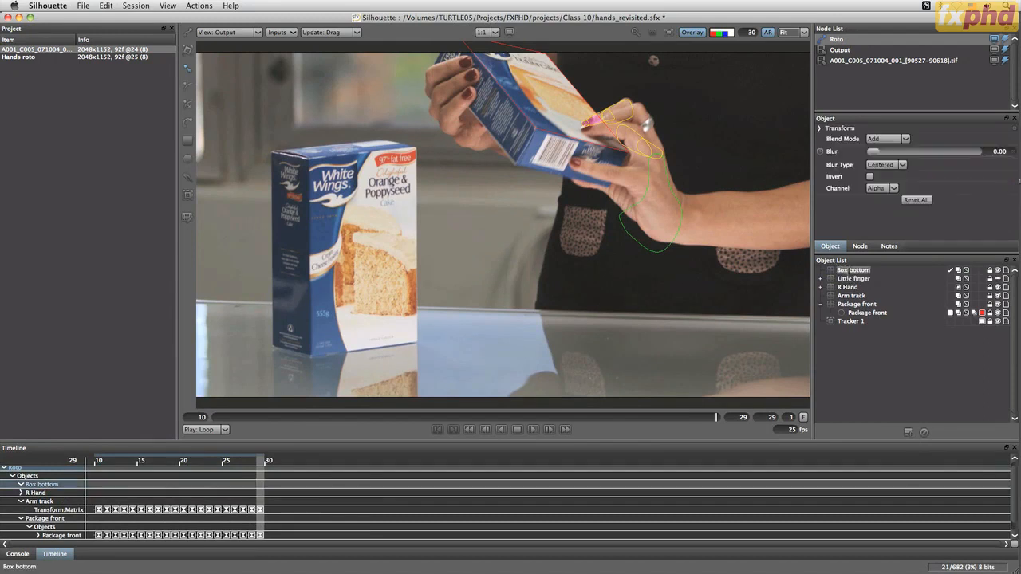
# Rename the new Box bottom layer as "Package bottom"
pyautogui.doubleClick(854, 270)
pyautogui.press('Left')
pyautogui.press('Left')
pyautogui.press('Left')
pyautogui.press('Return')
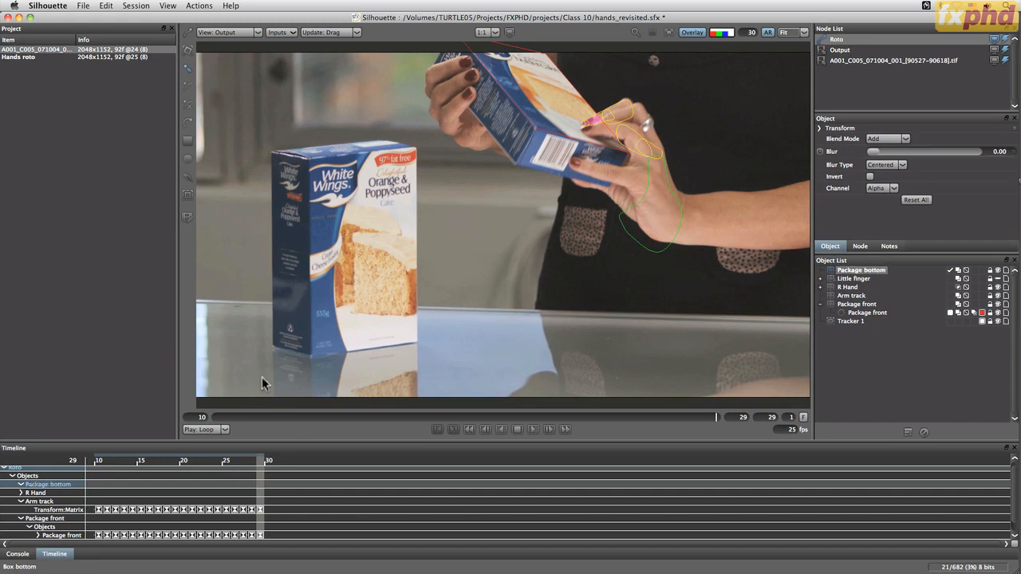
# Import the point tracks from "box bottom track.txt" in the Class 10 folder into the tracker
pyautogui.click(188, 197)
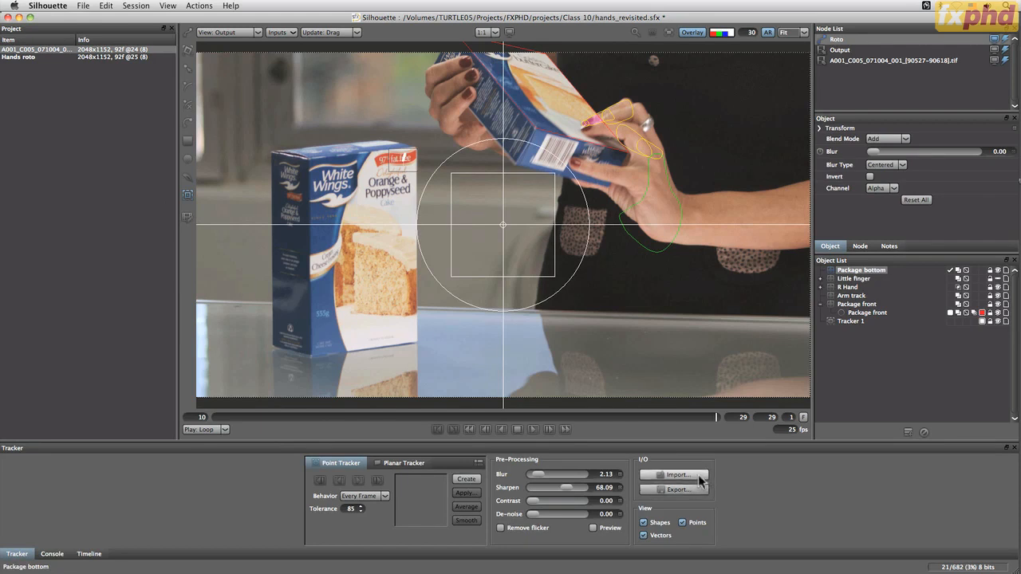
pyautogui.click(678, 475)
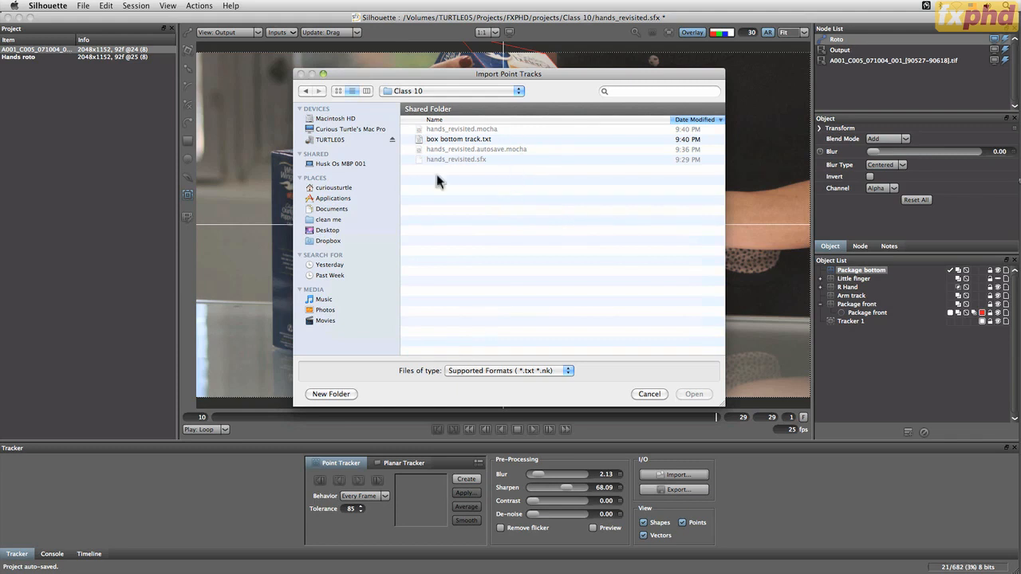
pyautogui.click(482, 140)
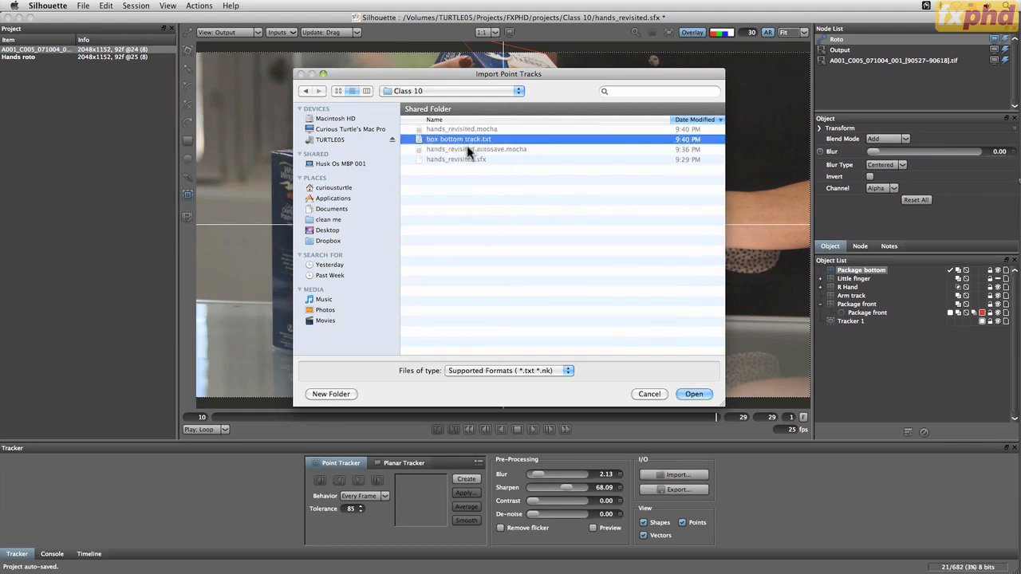
pyautogui.click(693, 394)
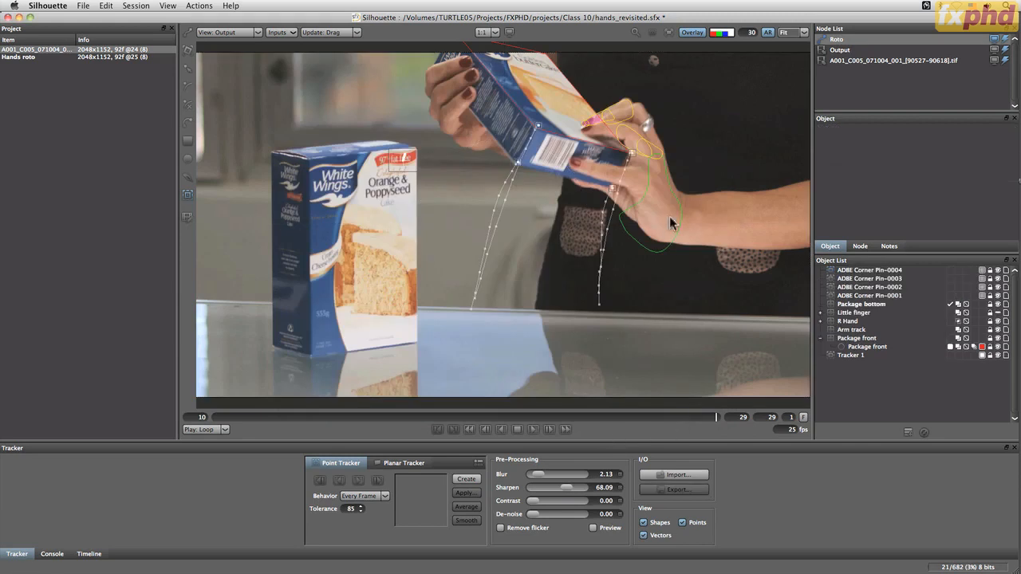
# Inspect each of the four imported ADBE Corner Pin trackers, scrub back to frame 10 and check their keyframes in the timeline
pyautogui.click(865, 271)
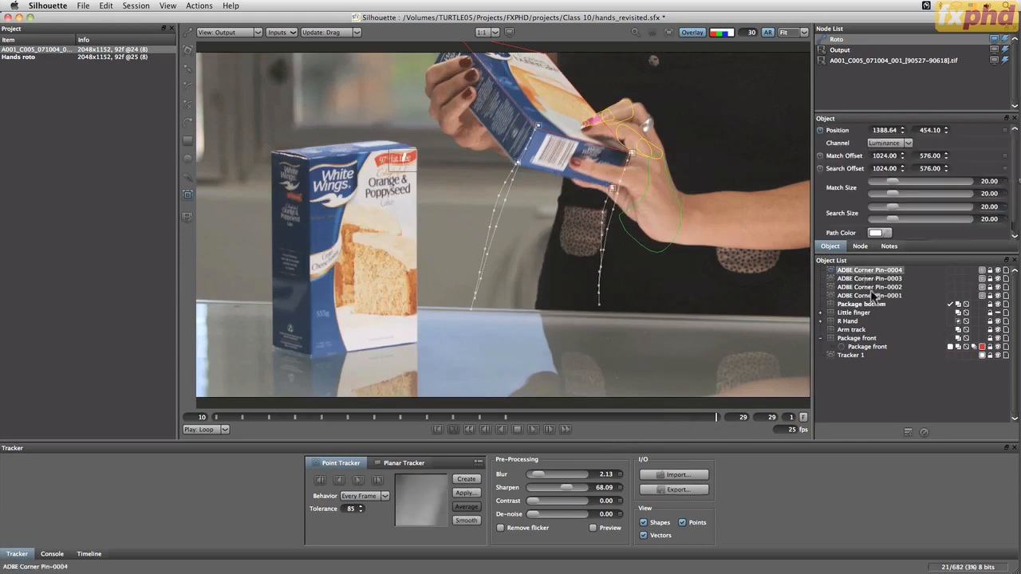
pyautogui.click(867, 279)
pyautogui.click(867, 288)
pyautogui.click(867, 296)
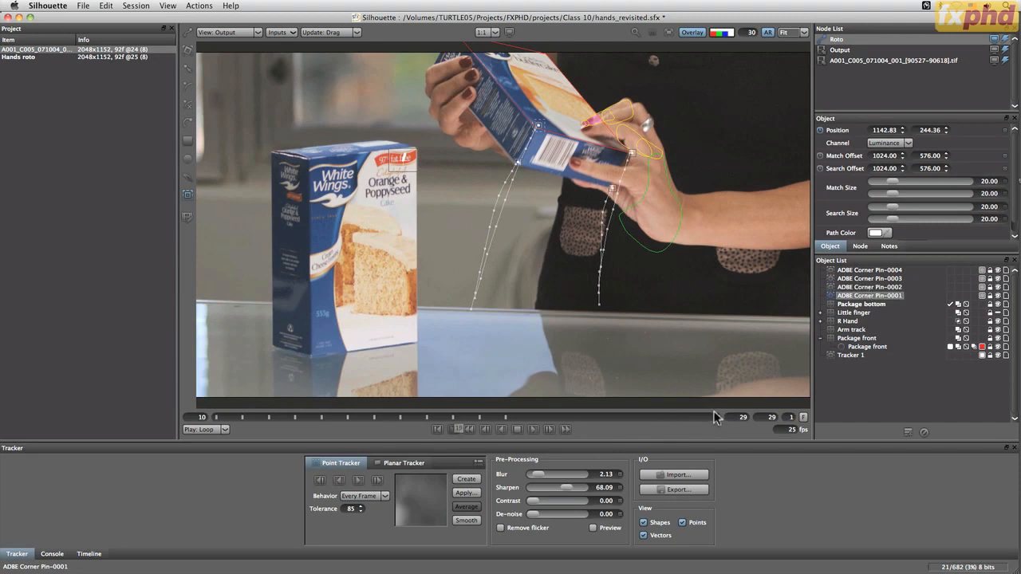
pyautogui.moveTo(716, 416); pyautogui.dragTo(212, 427)
pyautogui.click(89, 553)
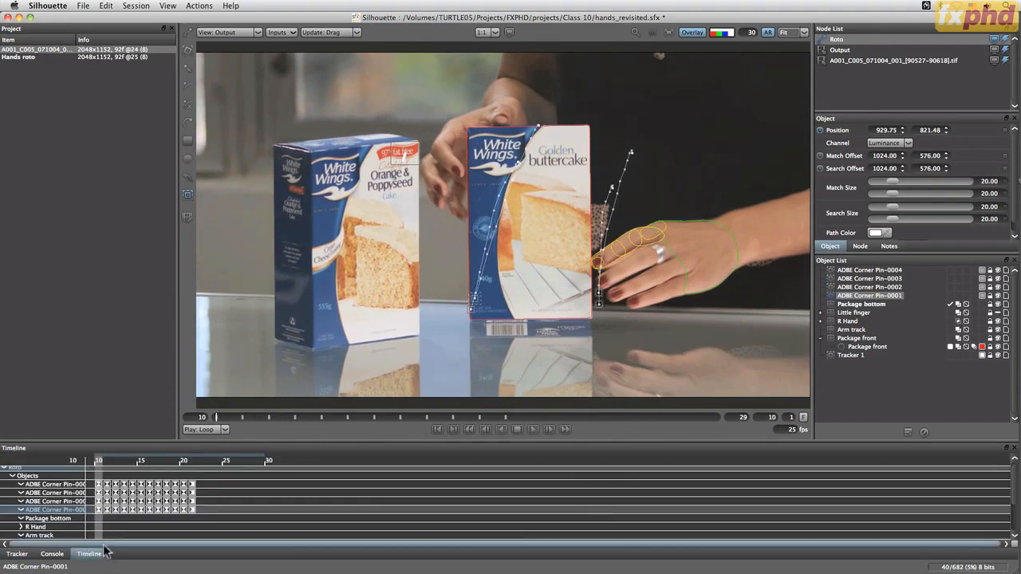
# Extend the frame range to start at 1, move all four trackers' keyframes to start at frame 10, and restore the range start to 10
pyautogui.click(18, 554)
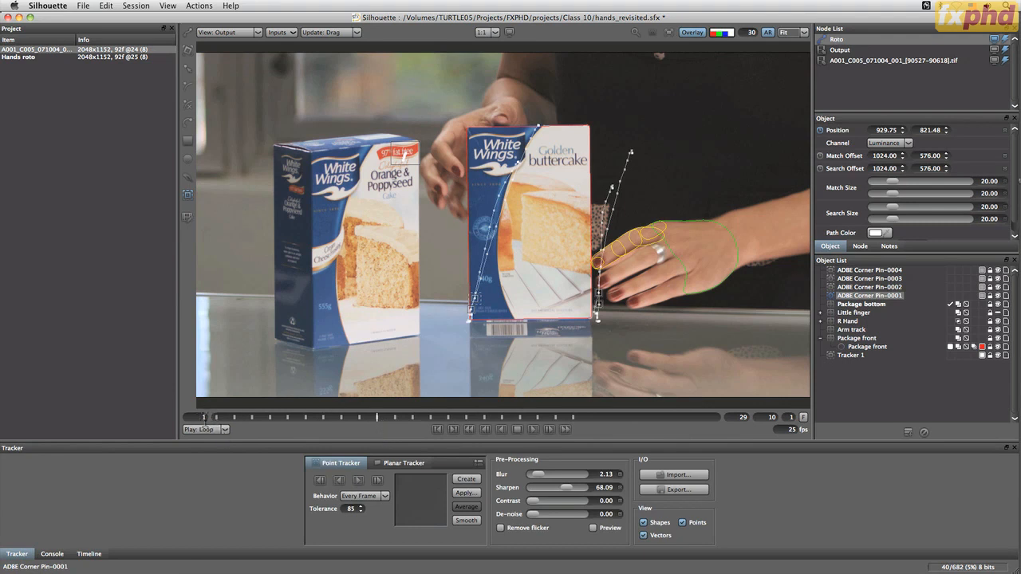
pyautogui.click(89, 554)
pyautogui.moveTo(96, 481); pyautogui.dragTo(273, 517)
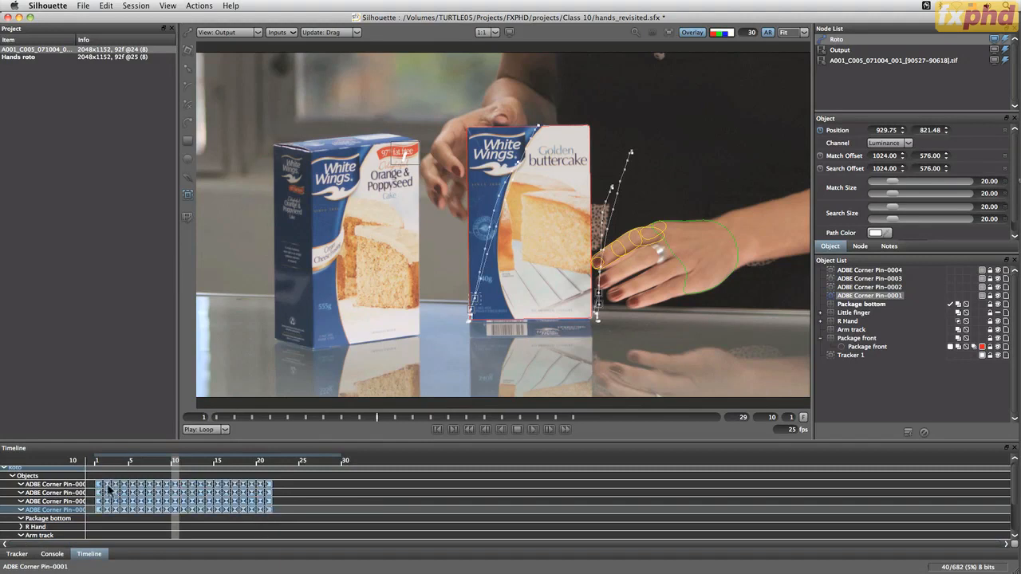
pyautogui.moveTo(100, 489); pyautogui.dragTo(176, 490)
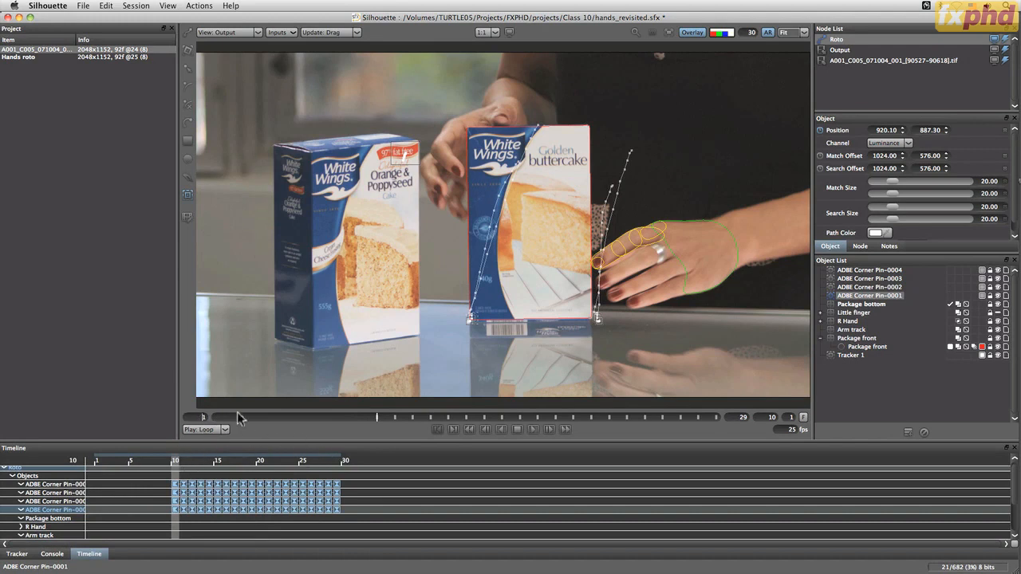
pyautogui.press('Return')
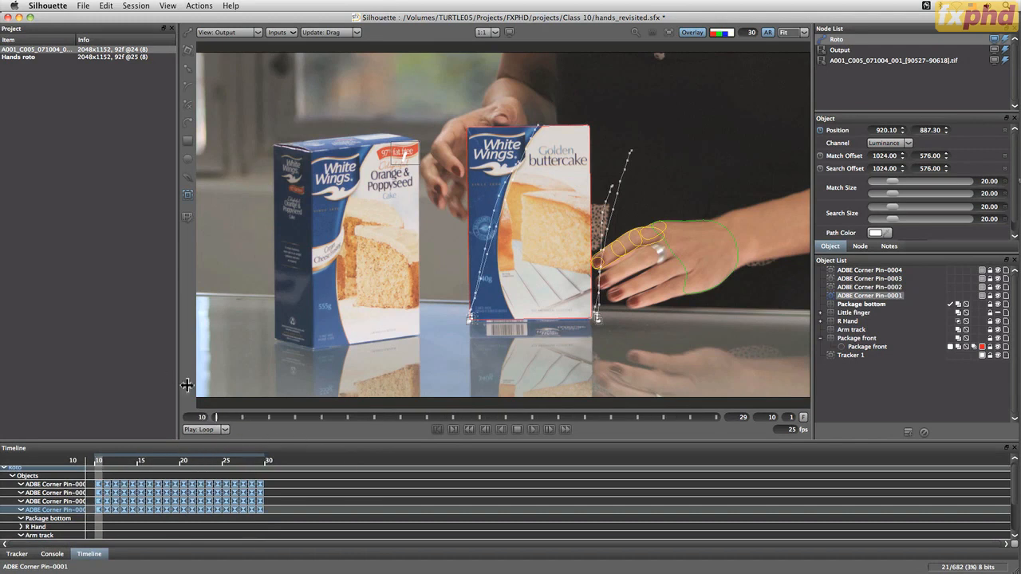
# Shift the four trackers' keyframes forward one frame to start at frame 11, and check their alignment through frame 29
pyautogui.moveTo(228, 422); pyautogui.dragTo(478, 420)
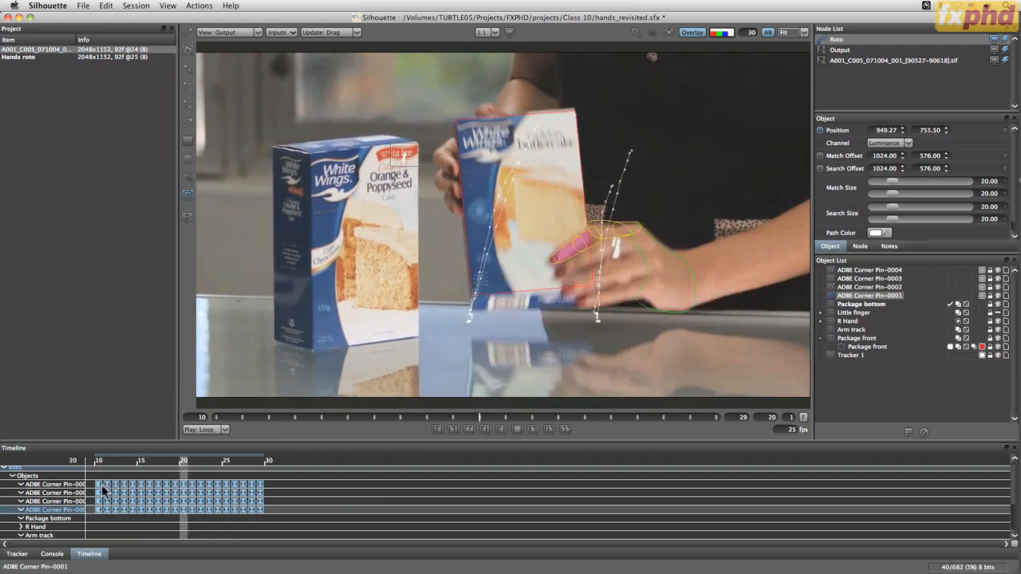
pyautogui.moveTo(98, 489); pyautogui.dragTo(111, 493)
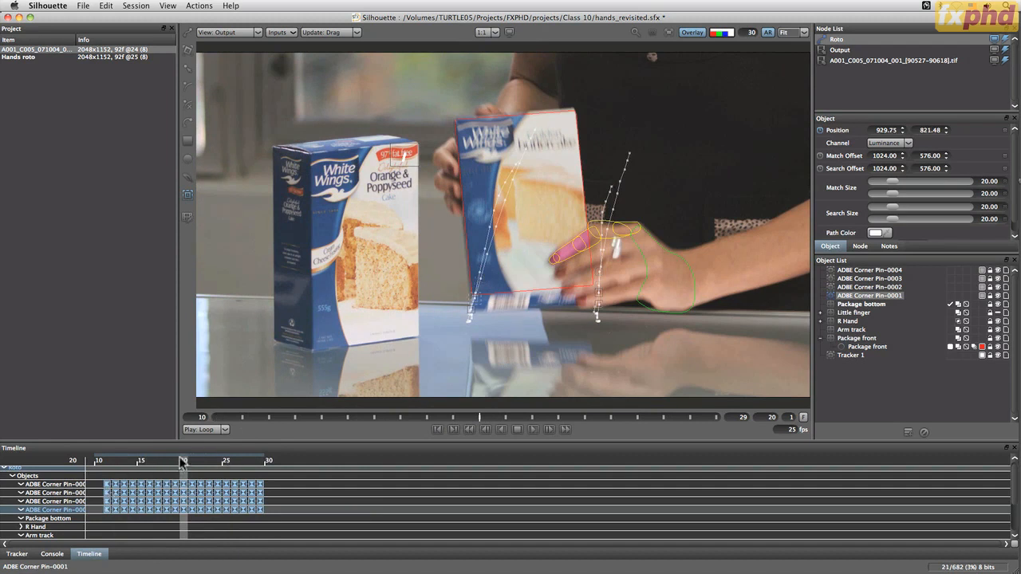
pyautogui.moveTo(182, 461); pyautogui.dragTo(253, 480)
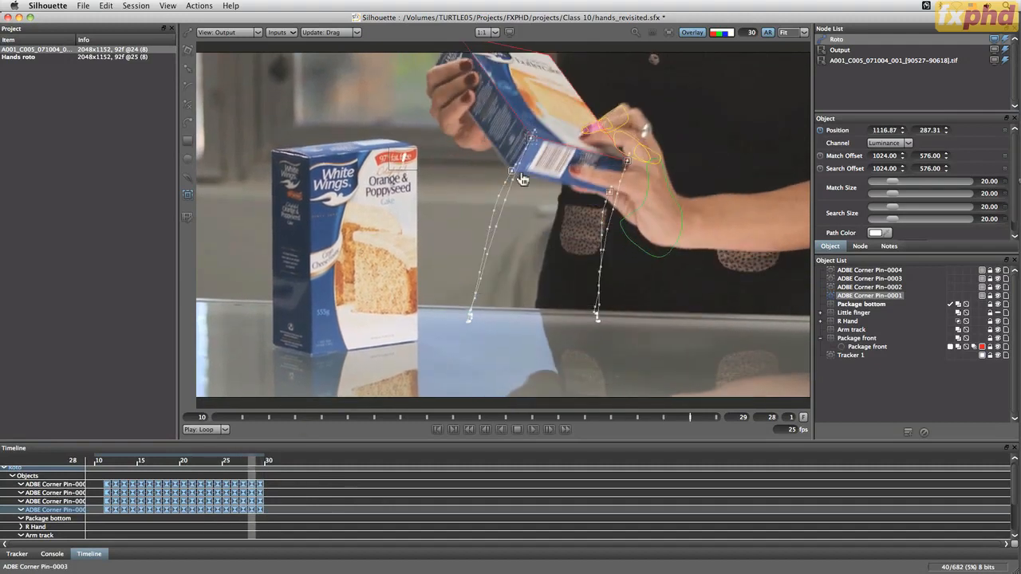
pyautogui.moveTo(252, 469); pyautogui.dragTo(264, 470)
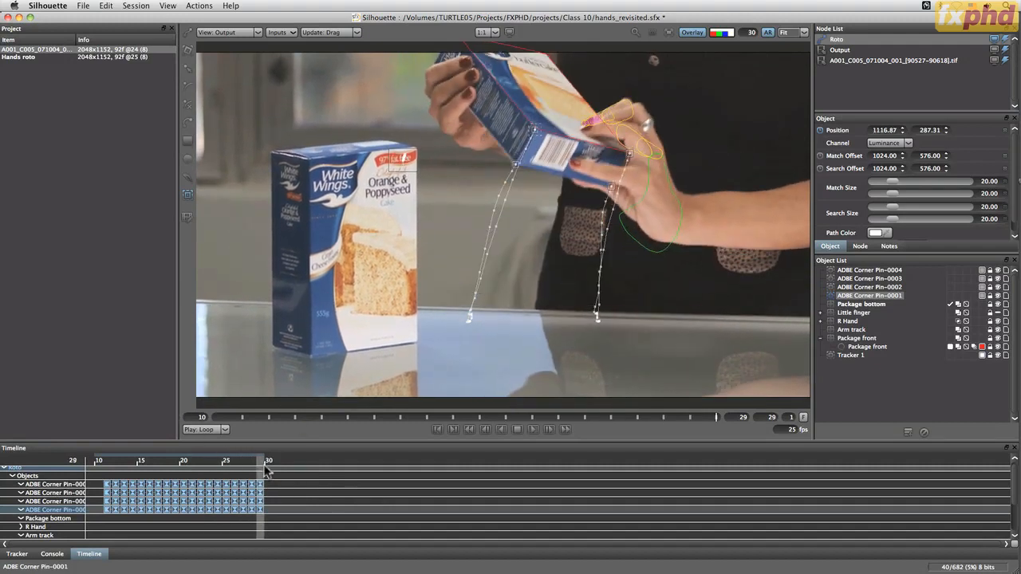
# Apply the four ADBE Corner Pin trackers as corner-pin tracking to the Package bottom layer
pyautogui.keyDown('shift'); pyautogui.click(862, 271); pyautogui.keyUp('shift')
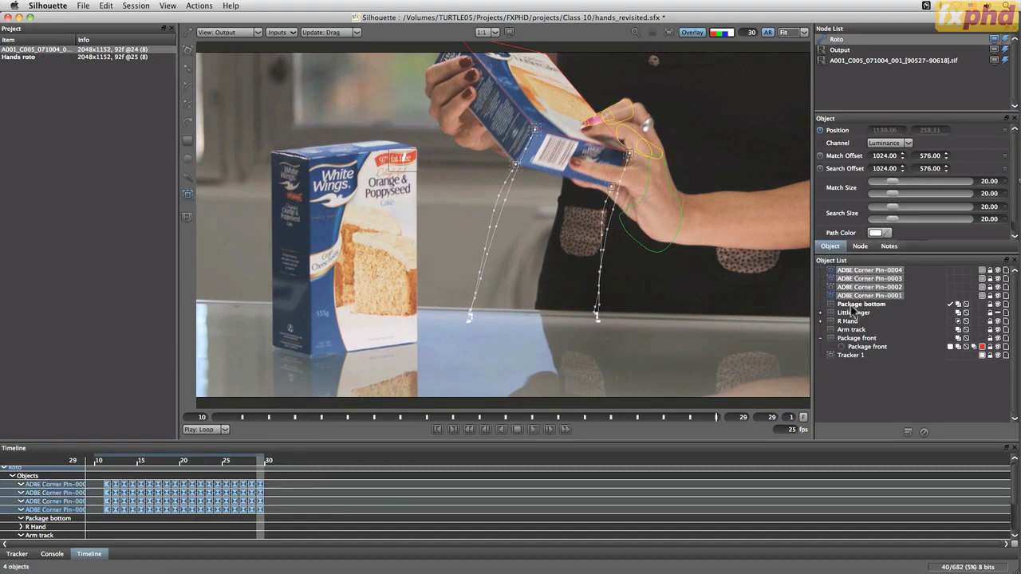
pyautogui.keyDown('shift'); pyautogui.click(855, 304); pyautogui.keyUp('shift')
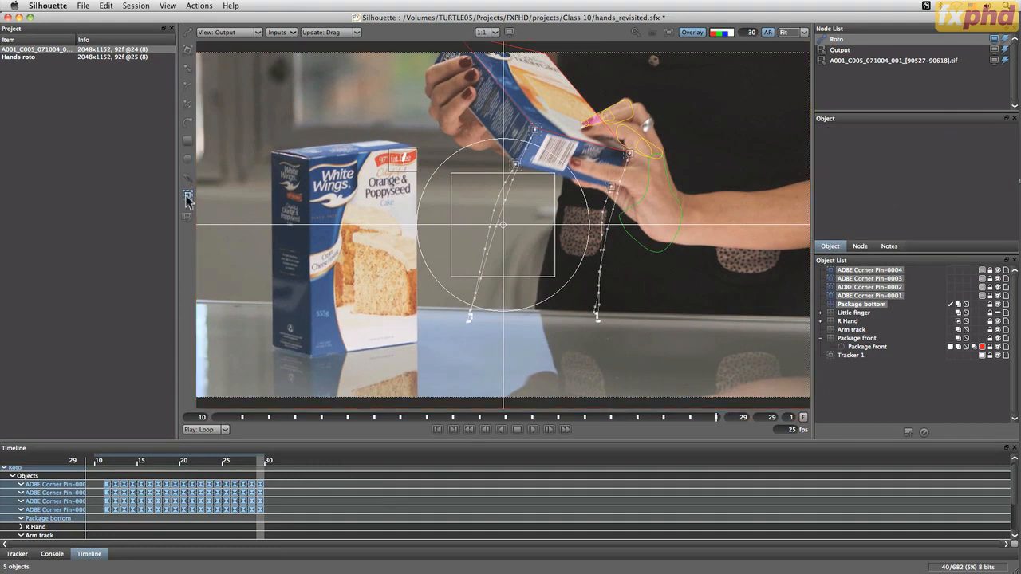
pyautogui.click(18, 555)
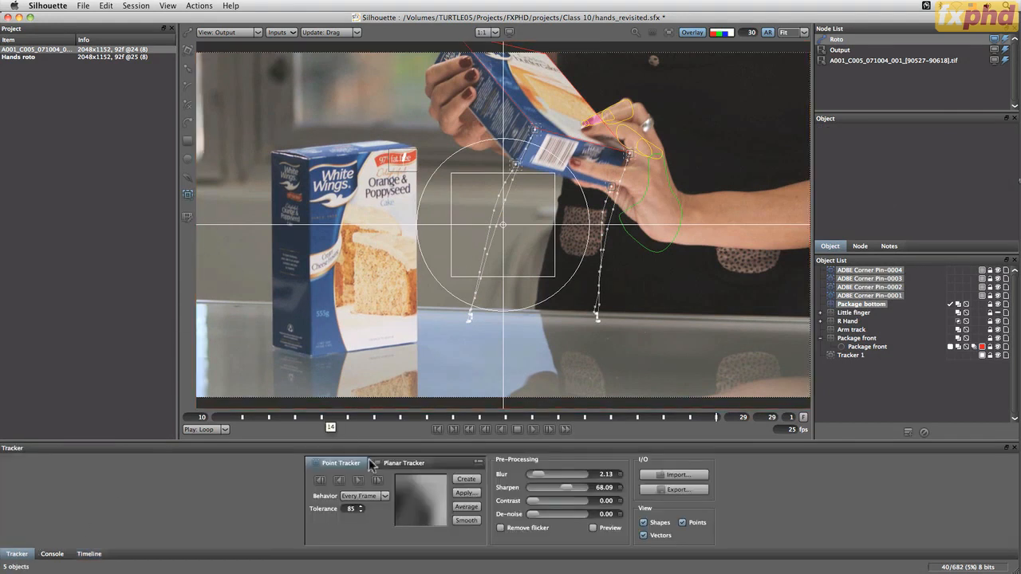
pyautogui.click(465, 493)
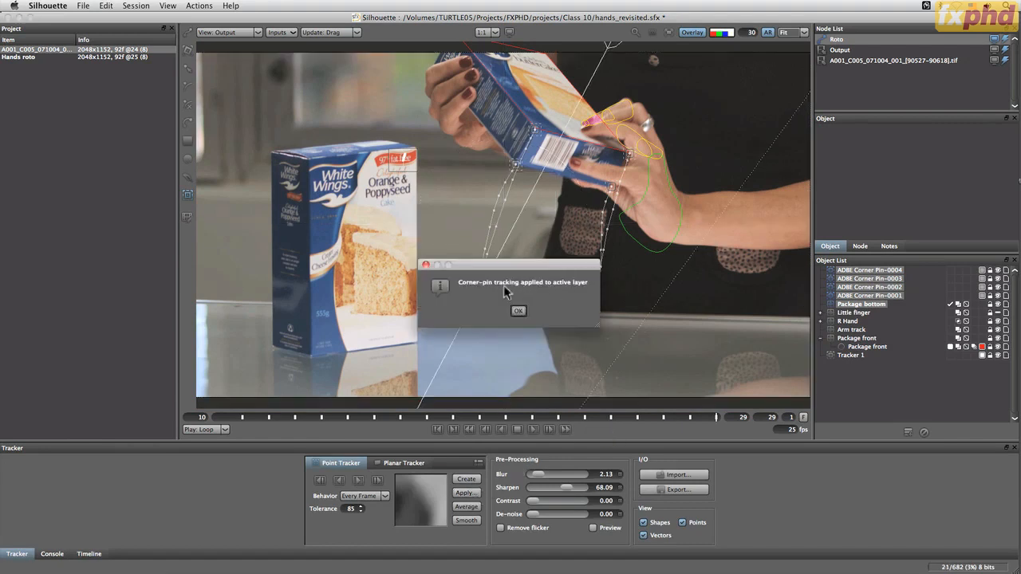
pyautogui.click(519, 309)
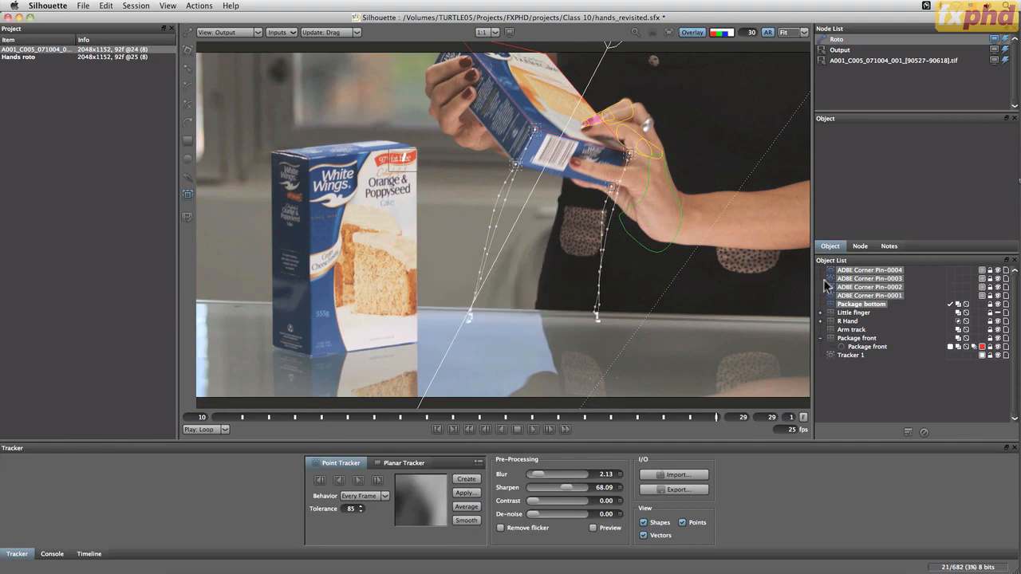
# Examine how the Package bottom layer's transform overlay distorts across the frames
pyautogui.click(846, 305)
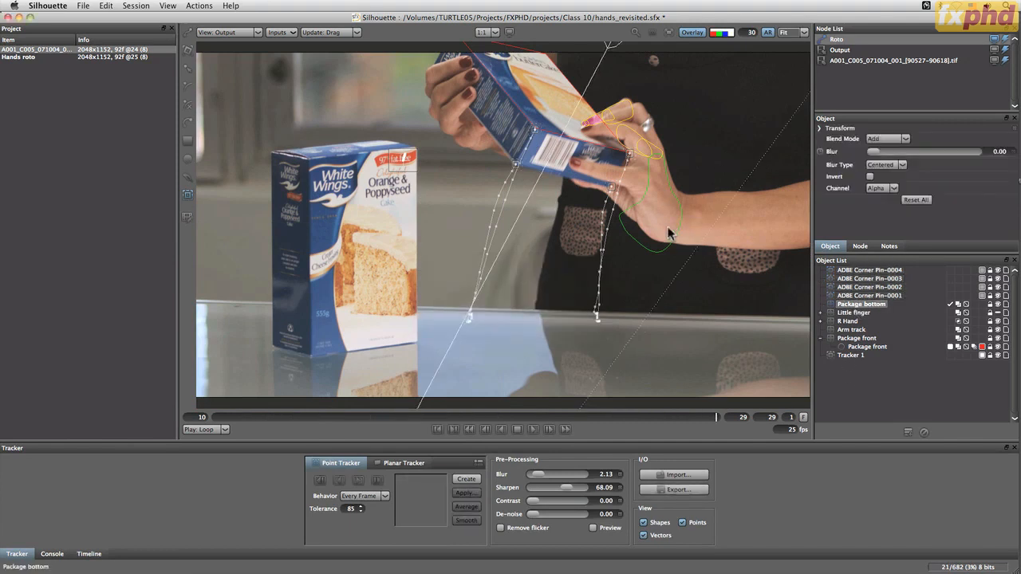
pyautogui.press('t')
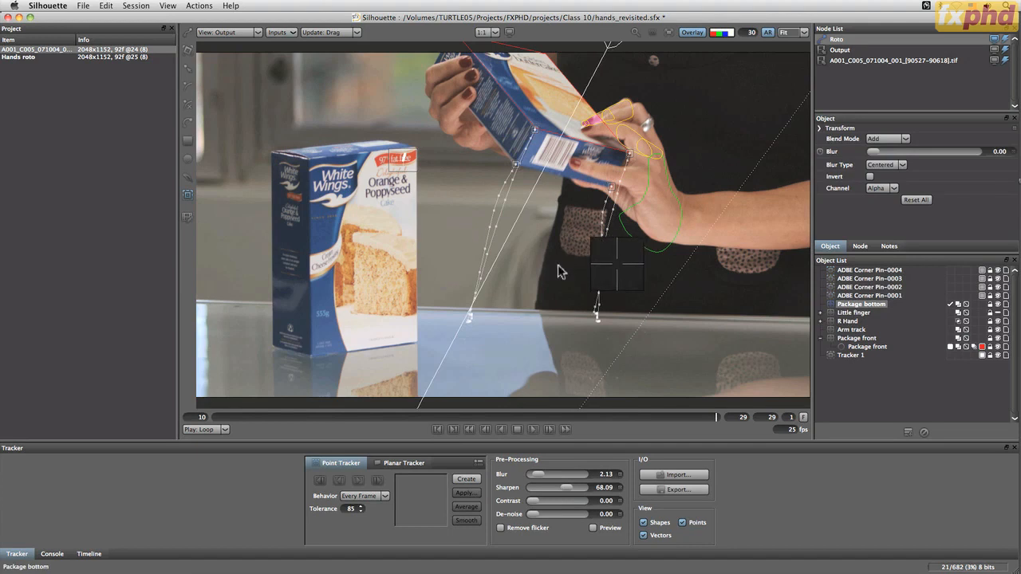
pyautogui.scroll(-5, 559, 272)
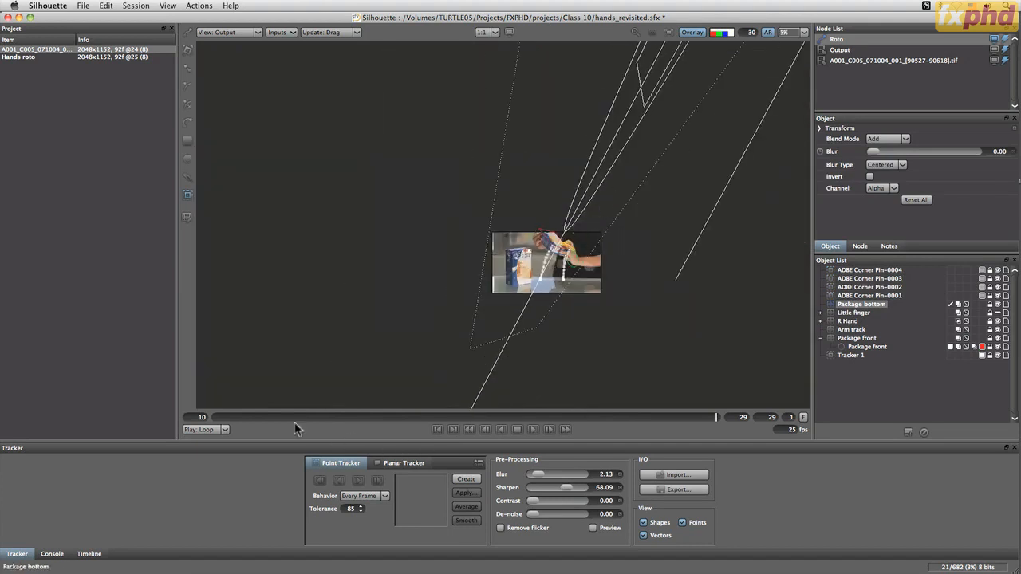
pyautogui.moveTo(716, 417); pyautogui.dragTo(558, 416)
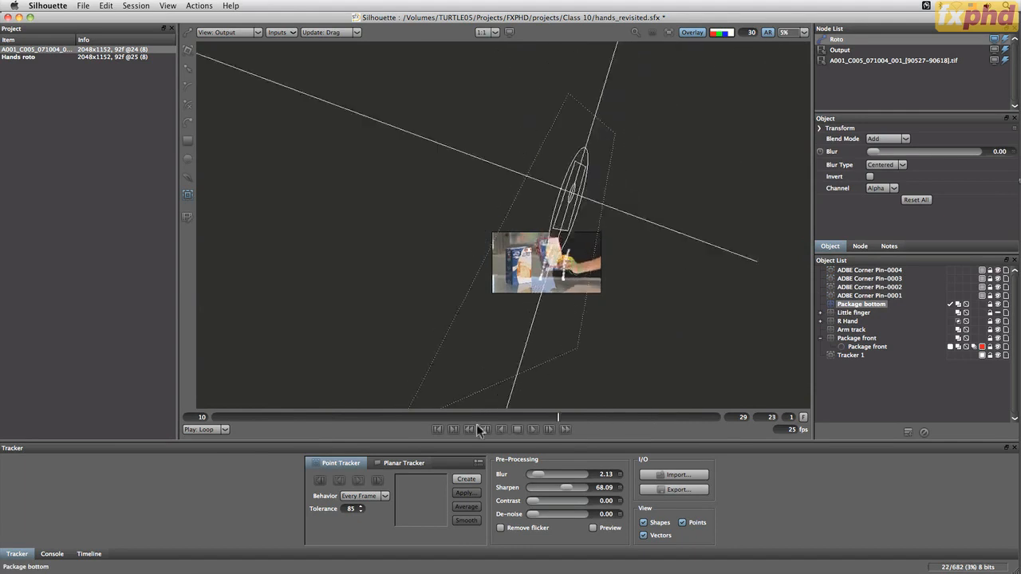
pyautogui.click(481, 430)
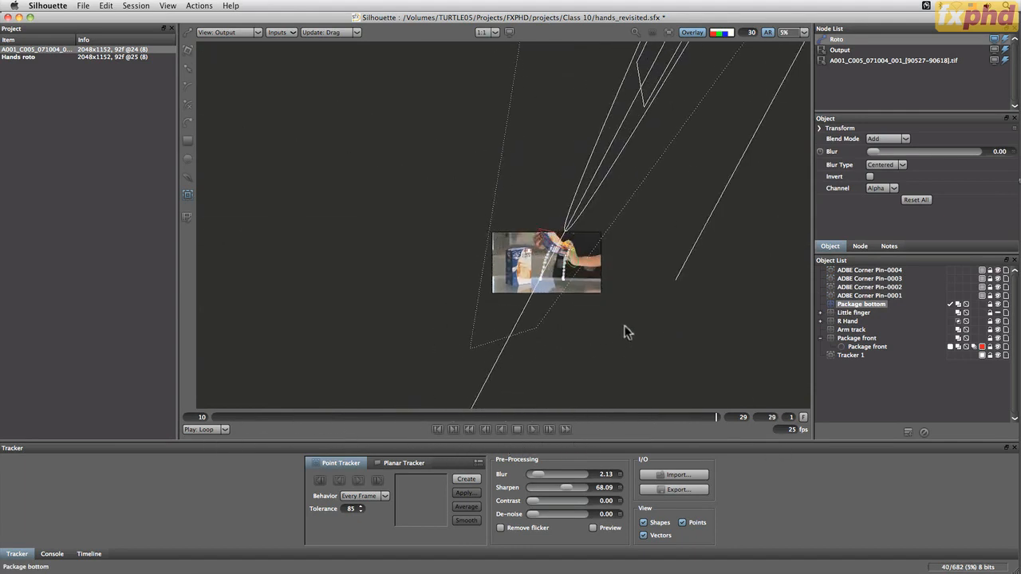
# Hide the four ADBE Corner Pin trackers and the Package bottom layer's overlay around the held box
pyautogui.scroll(5, 621, 310)
pyautogui.moveTo(430, 228); pyautogui.dragTo(638, 422)
pyautogui.moveTo(468, 264); pyautogui.dragTo(611, 392)
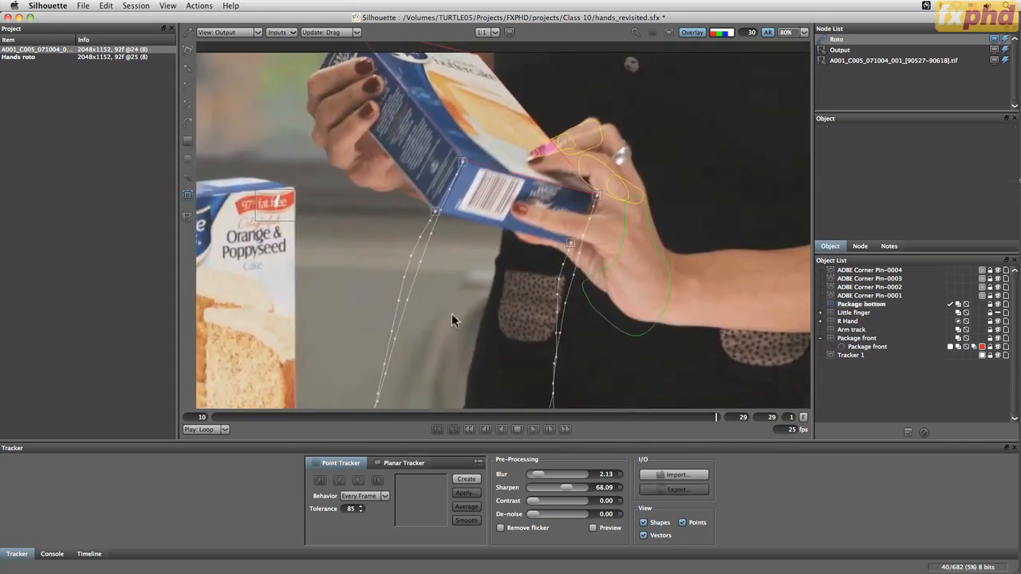
pyautogui.click(999, 296)
pyautogui.click(999, 296)
pyautogui.click(998, 288)
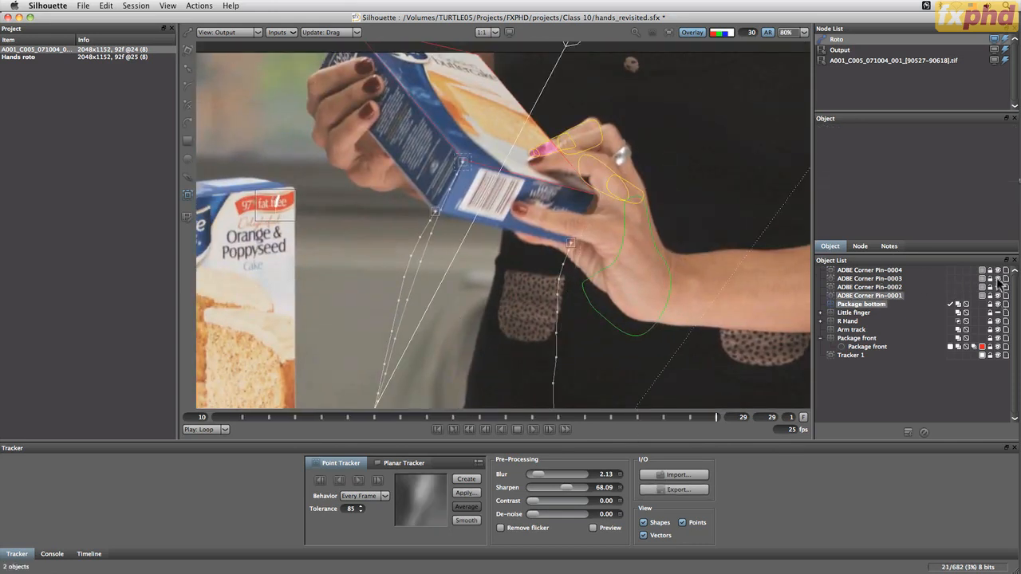
pyautogui.click(998, 279)
pyautogui.click(997, 279)
pyautogui.click(998, 271)
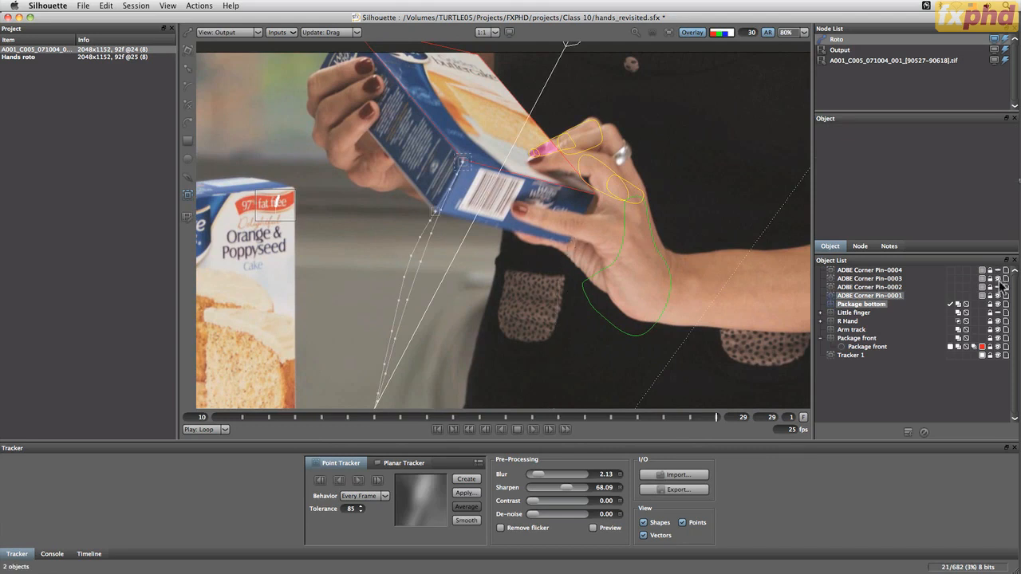
pyautogui.click(998, 279)
pyautogui.click(998, 296)
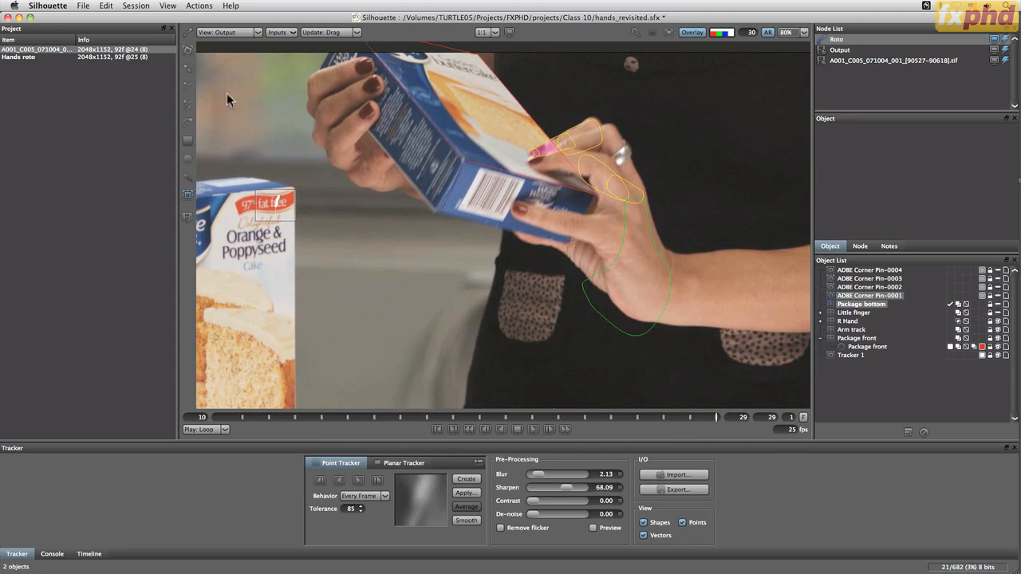
# Try a square shape on the Package bottom layer, turn the layer's visibility on, and delete the square
pyautogui.click(187, 140)
pyautogui.click(865, 307)
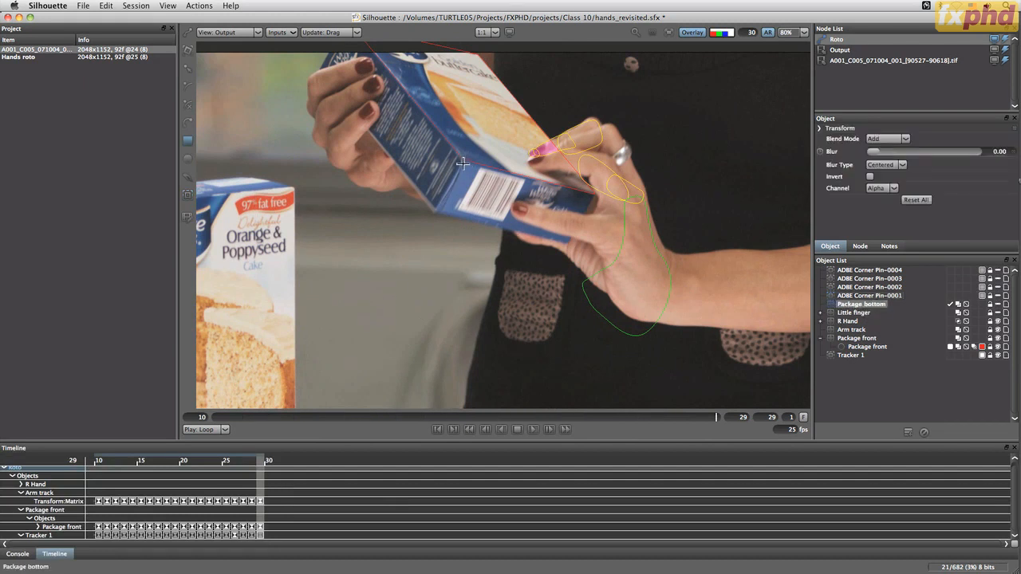
pyautogui.press('f')
pyautogui.moveTo(520, 136)
pyautogui.mouseDown()
pyautogui.moveTo(533, 164)
pyautogui.moveTo(591, 190)
pyautogui.moveTo(577, 195)
pyautogui.mouseUp()
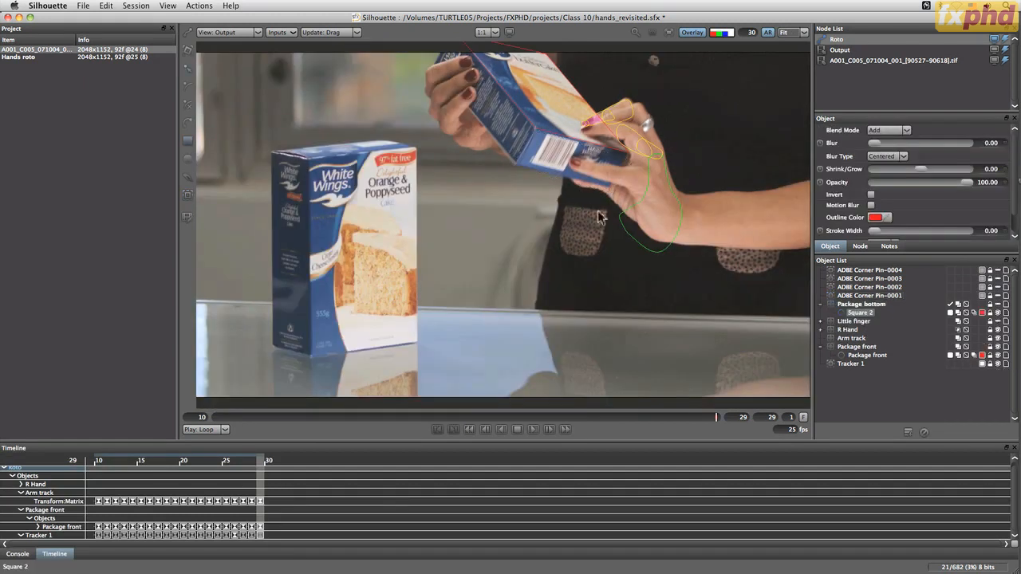
pyautogui.click(997, 310)
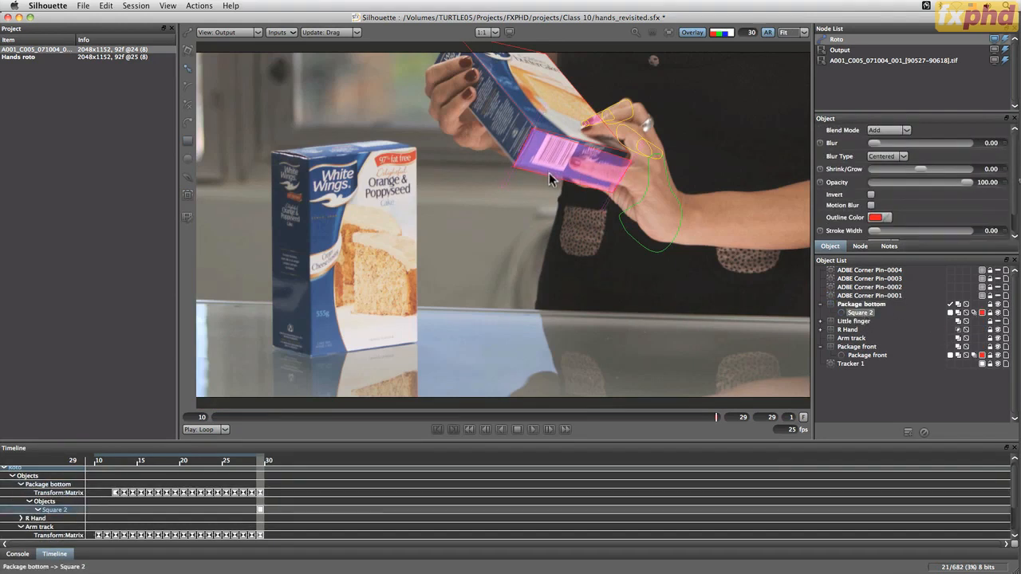
pyautogui.click(924, 435)
# Set the primitive type for shapes to B-Spline in the Shape preferences
pyautogui.click(59, 6)
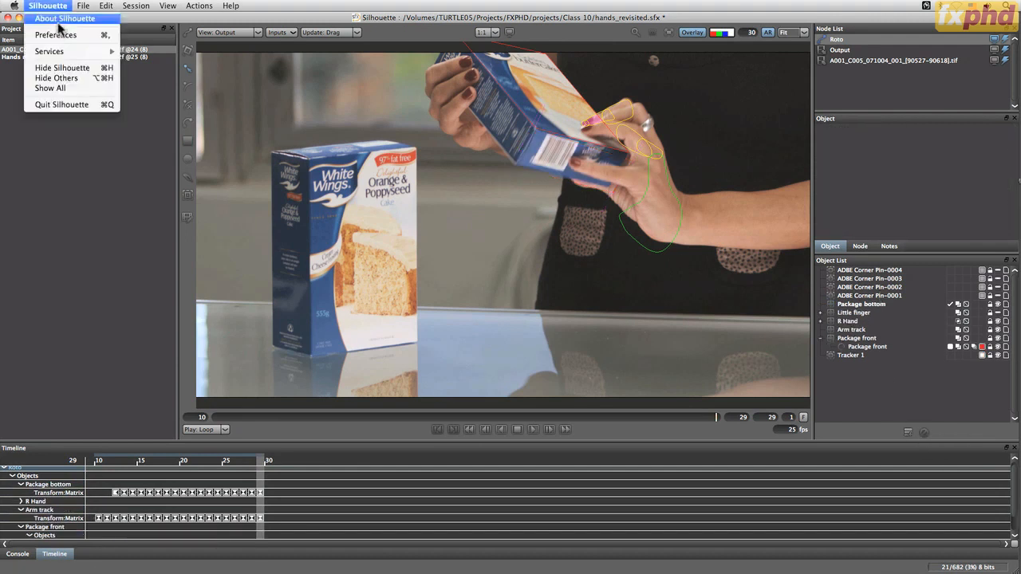
pyautogui.click(68, 33)
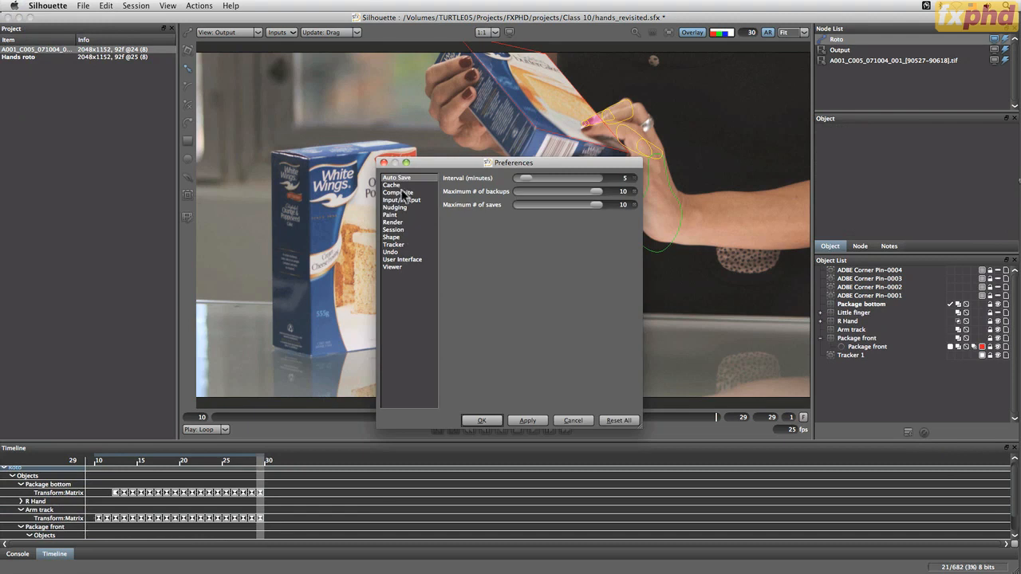
pyautogui.click(401, 237)
pyautogui.click(559, 318)
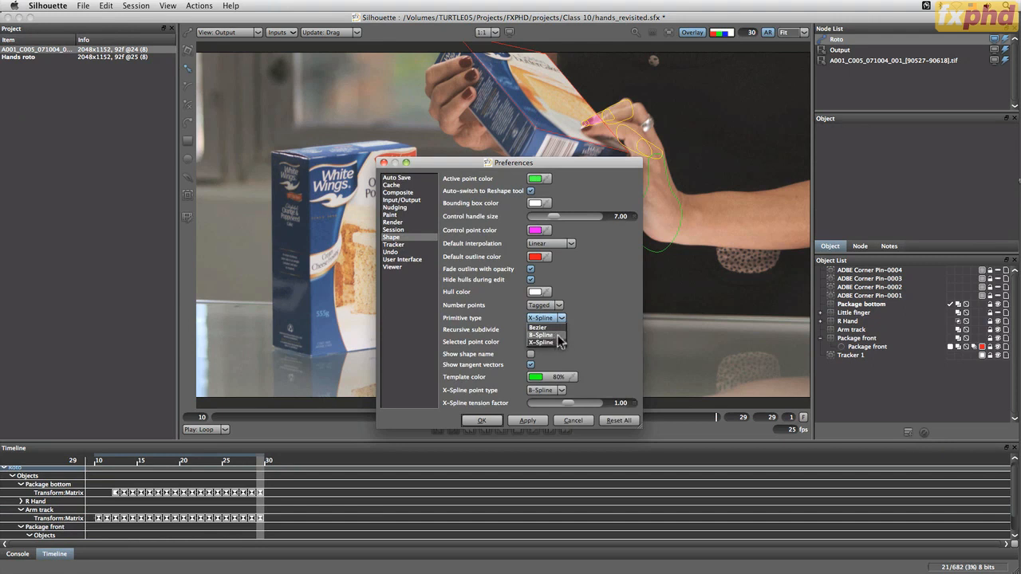
pyautogui.click(543, 335)
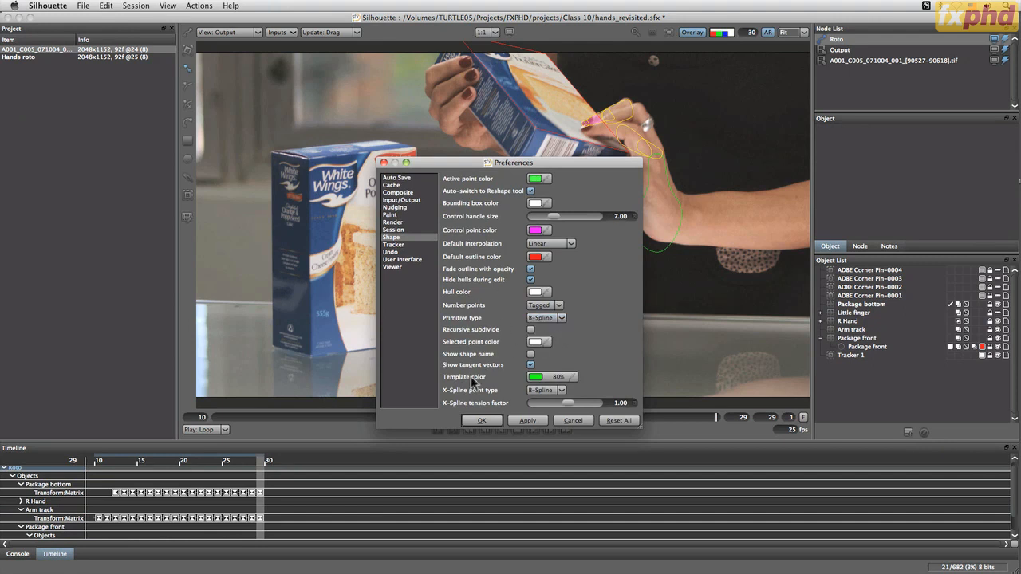
pyautogui.click(483, 420)
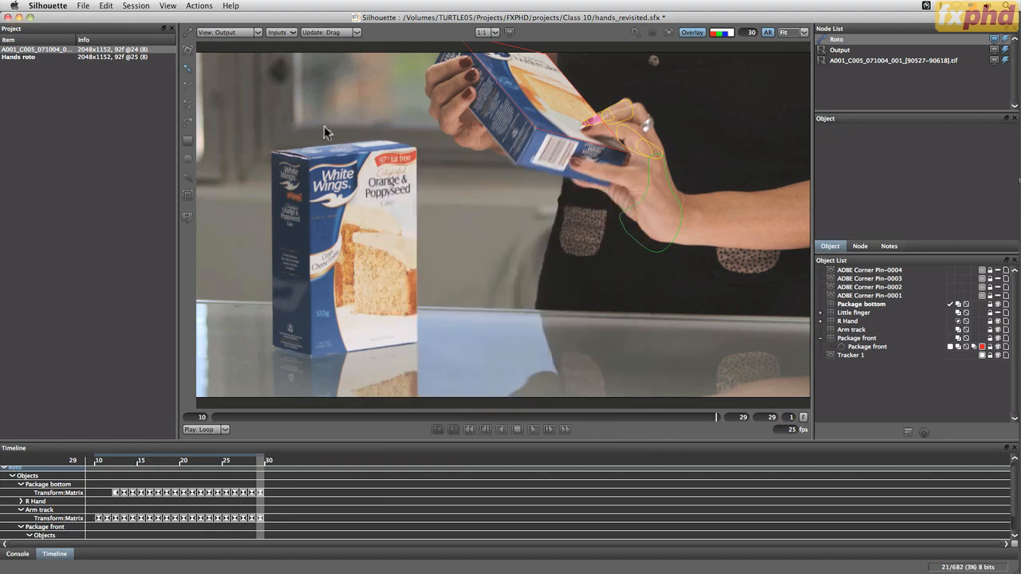
# Draw a square over the held box's bottom face at frame 29 and align its four corners with the box edges
pyautogui.click(188, 141)
pyautogui.moveTo(541, 164); pyautogui.dragTo(630, 156)
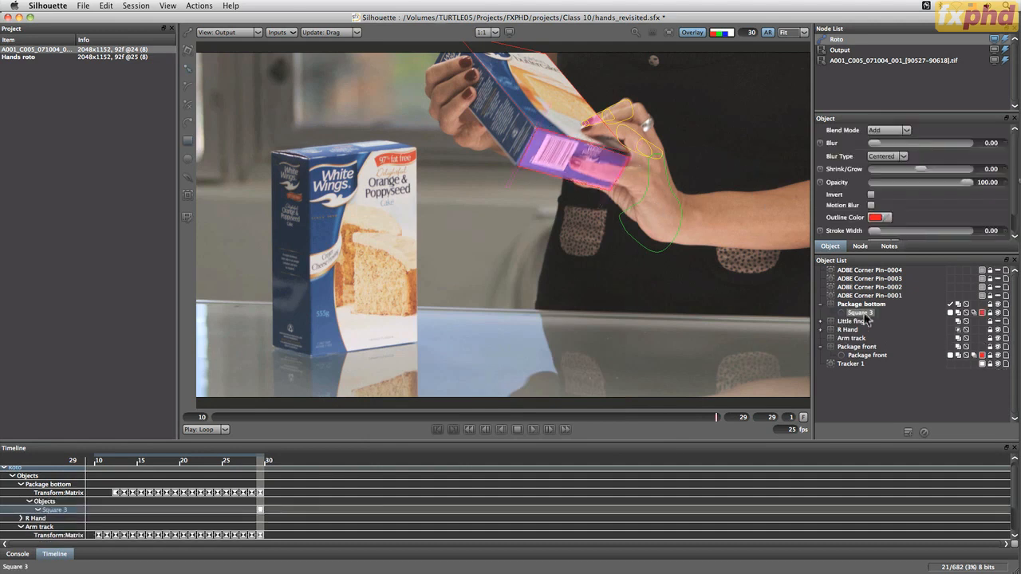
pyautogui.press('i')
pyautogui.moveTo(448, 156); pyautogui.dragTo(479, 375)
pyautogui.press('t')
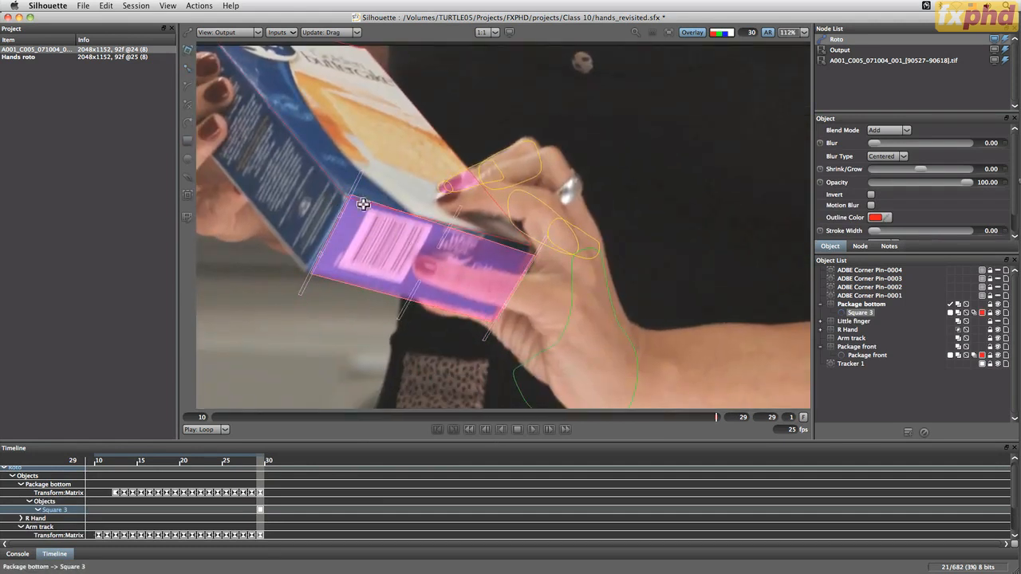
pyautogui.press('r')
pyautogui.moveTo(349, 203); pyautogui.dragTo(345, 201)
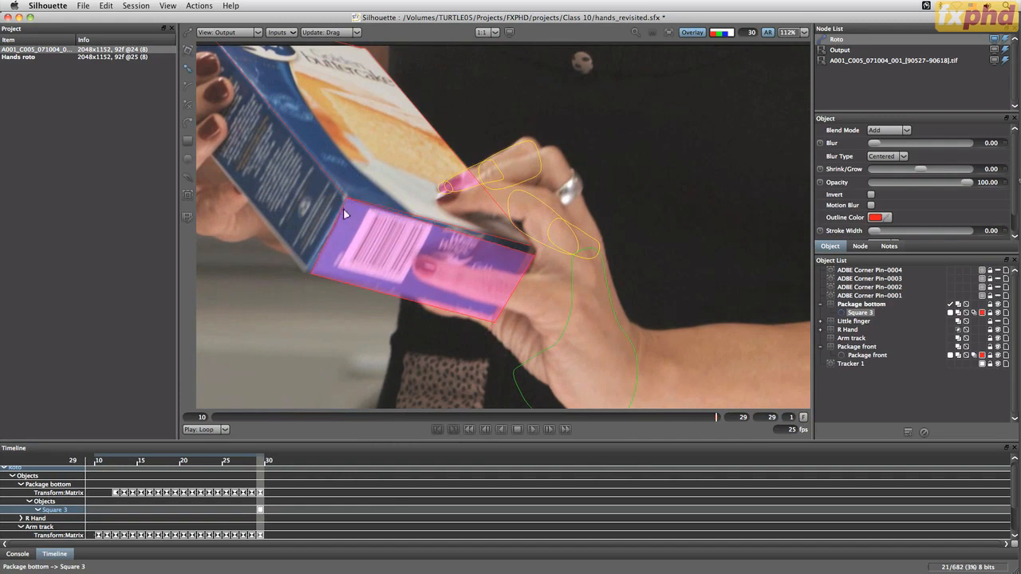
pyautogui.moveTo(311, 273); pyautogui.dragTo(306, 273)
pyautogui.moveTo(529, 255)
pyautogui.mouseDown()
pyautogui.moveTo(521, 244)
pyautogui.moveTo(530, 249)
pyautogui.mouseUp()
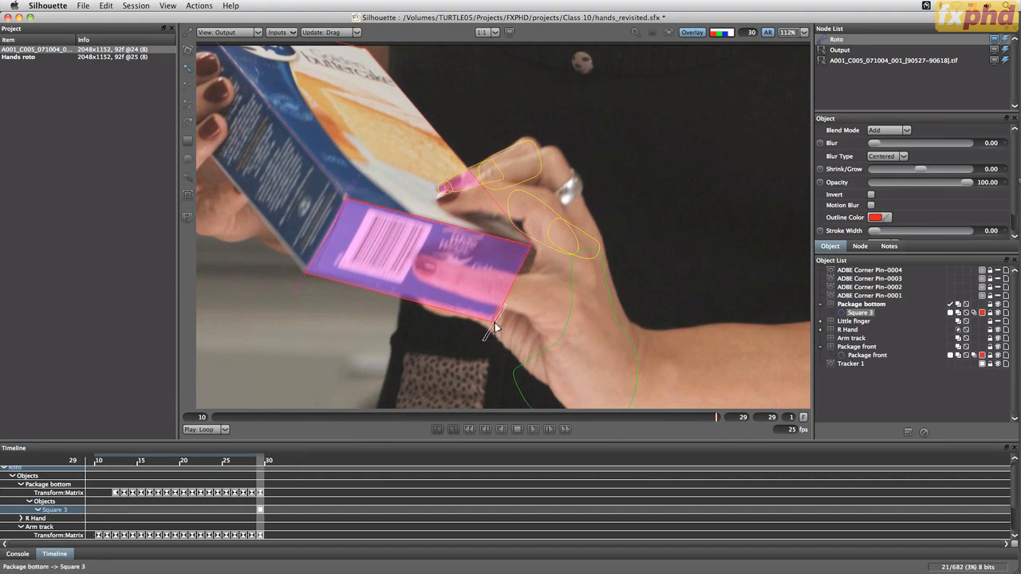
pyautogui.moveTo(497, 322); pyautogui.dragTo(495, 316)
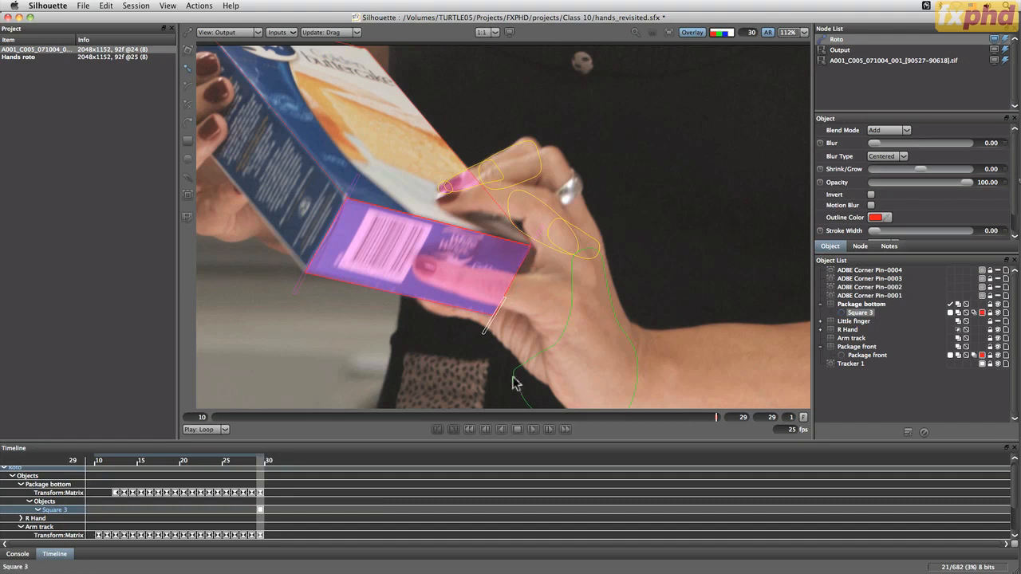
# Check how the square follows the box's bottom face frame by frame from frame 29 back to frame 16
pyautogui.press('z')
pyautogui.press('z')
pyautogui.press('z')
pyautogui.press('z')
pyautogui.press('z')
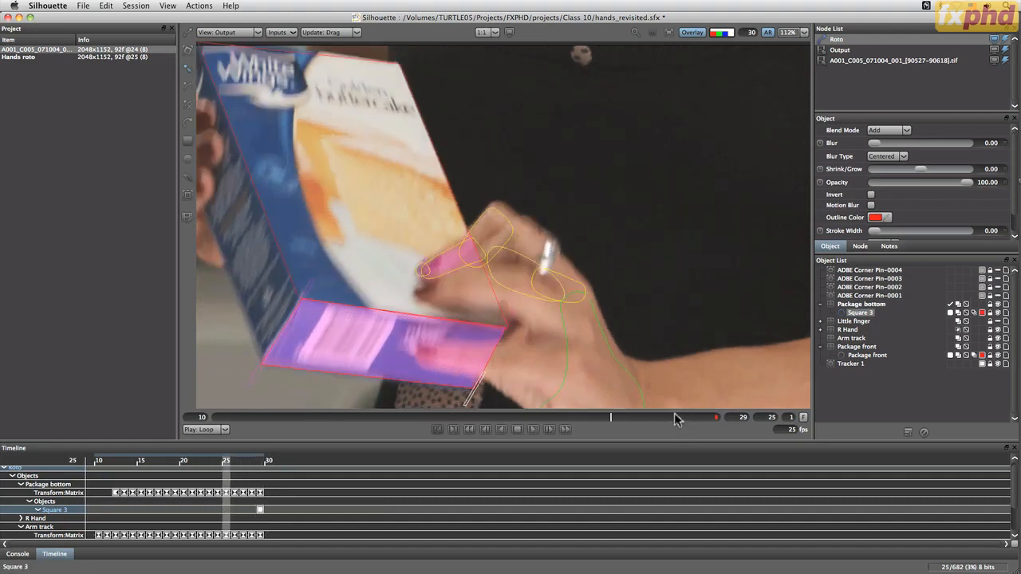
pyautogui.press('z')
pyautogui.press('z')
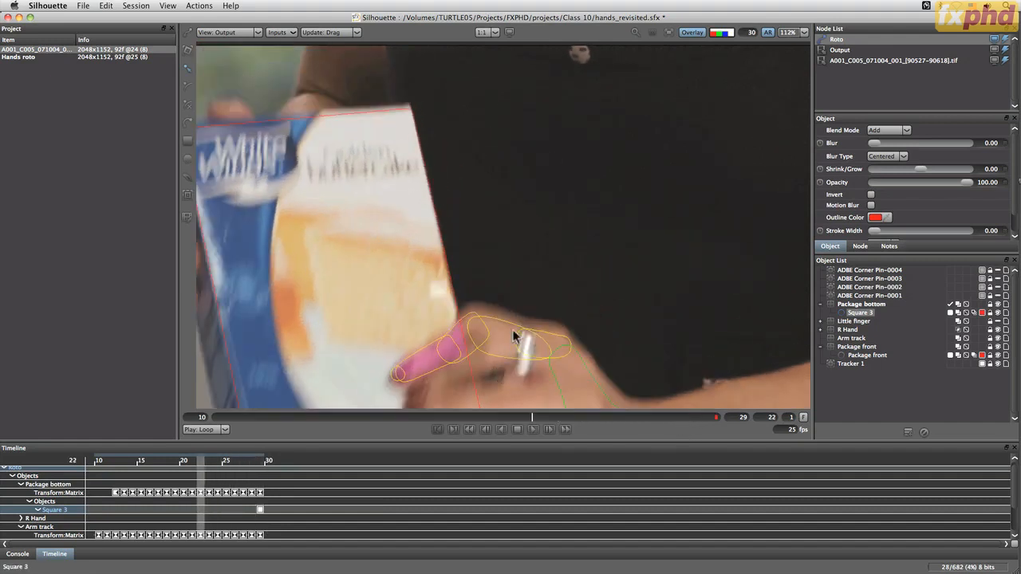
pyautogui.press('f')
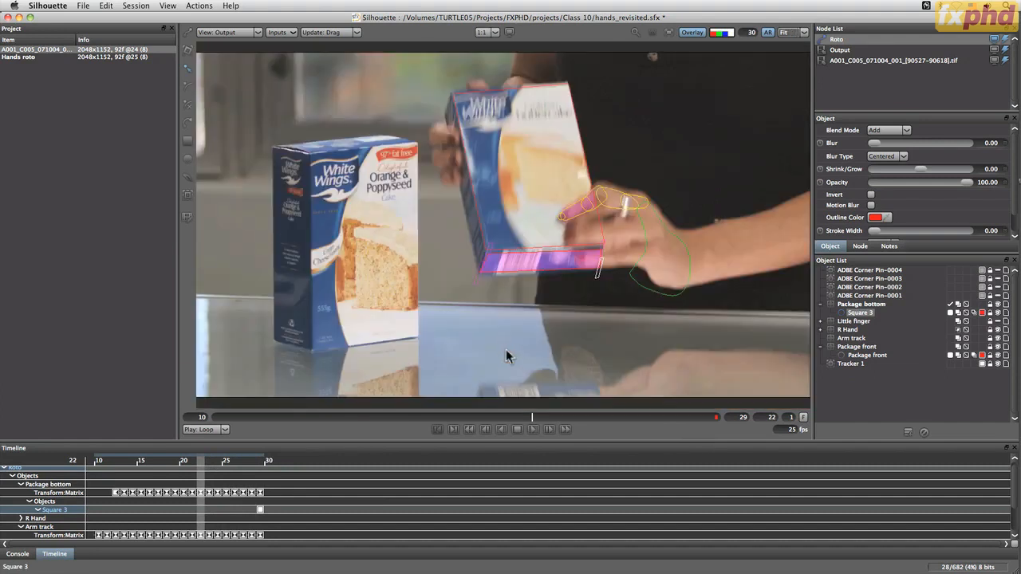
pyautogui.press('z')
pyautogui.press('z')
pyautogui.press('z')
pyautogui.press('z')
pyautogui.press('z')
pyautogui.press('z')
pyautogui.press('z')
pyautogui.press('z')
pyautogui.press('z')
pyautogui.press('z')
pyautogui.press('z')
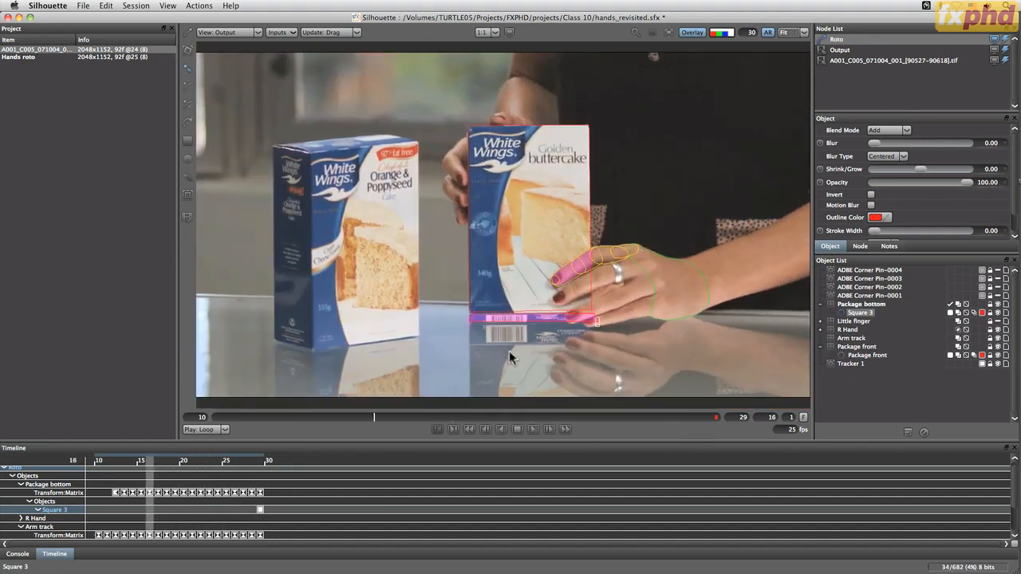
# Play back the shot in Swing mode and turn on motion blur for the square on the Package bottom layer
pyautogui.press('End')
pyautogui.press('space')
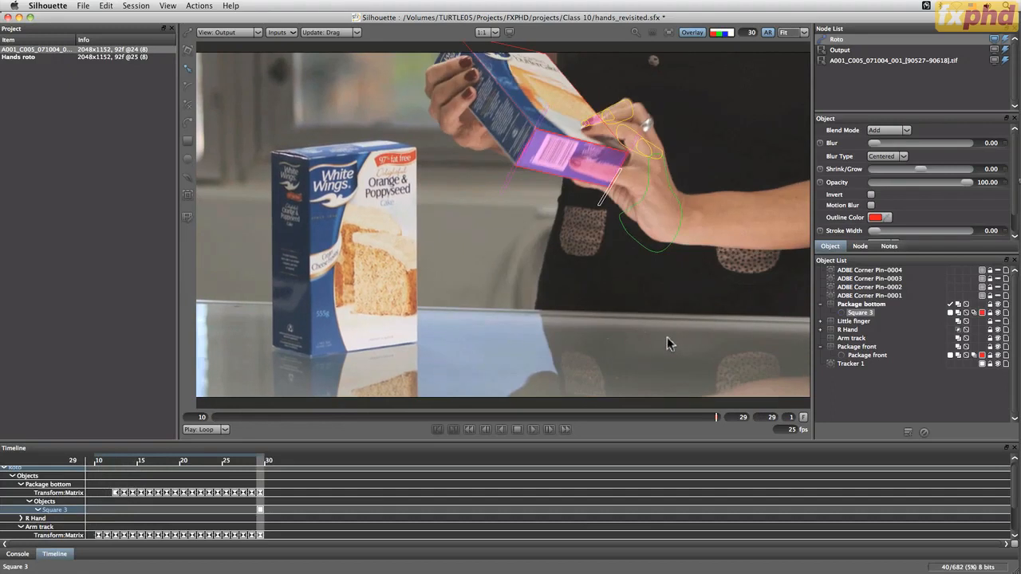
pyautogui.click(211, 430)
pyautogui.click(214, 446)
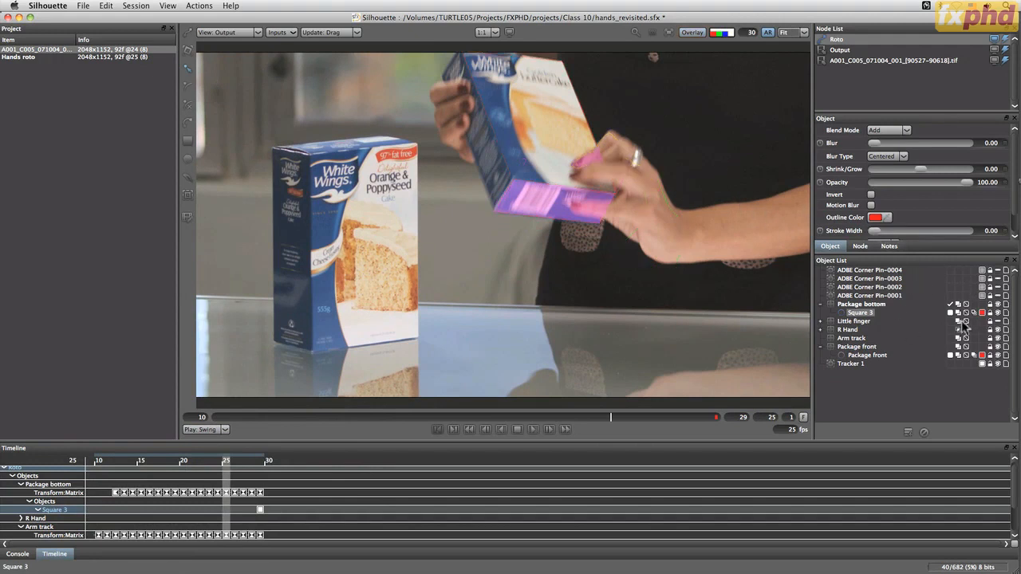
pyautogui.click(974, 312)
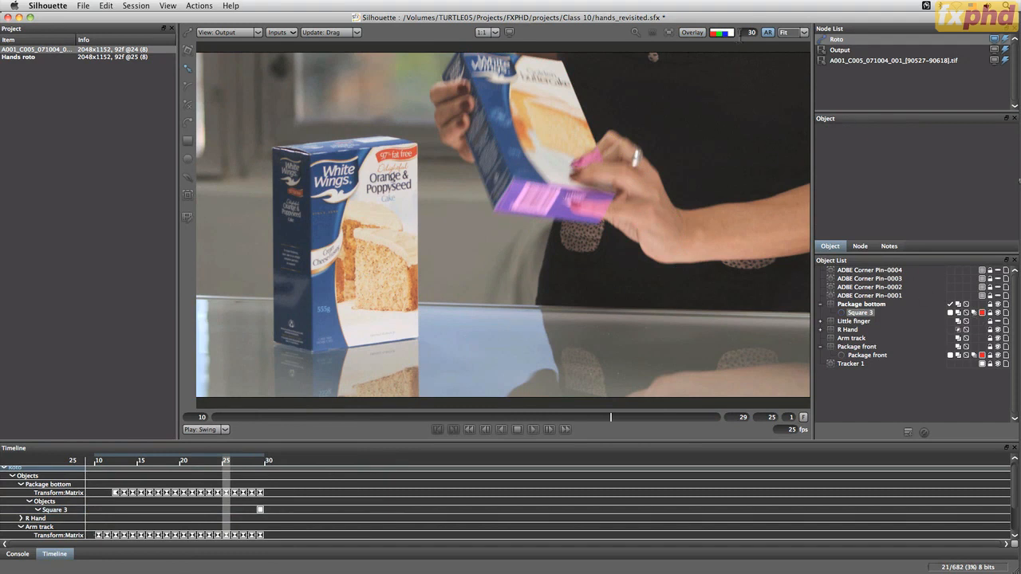
# Turn the viewer's shape overlay back on and collapse the Package bottom layer in the object list
pyautogui.click(729, 35)
pyautogui.click(731, 36)
pyautogui.click(732, 36)
pyautogui.click(731, 35)
pyautogui.doubleClick(861, 314)
pyautogui.press('o')
pyautogui.click(820, 305)
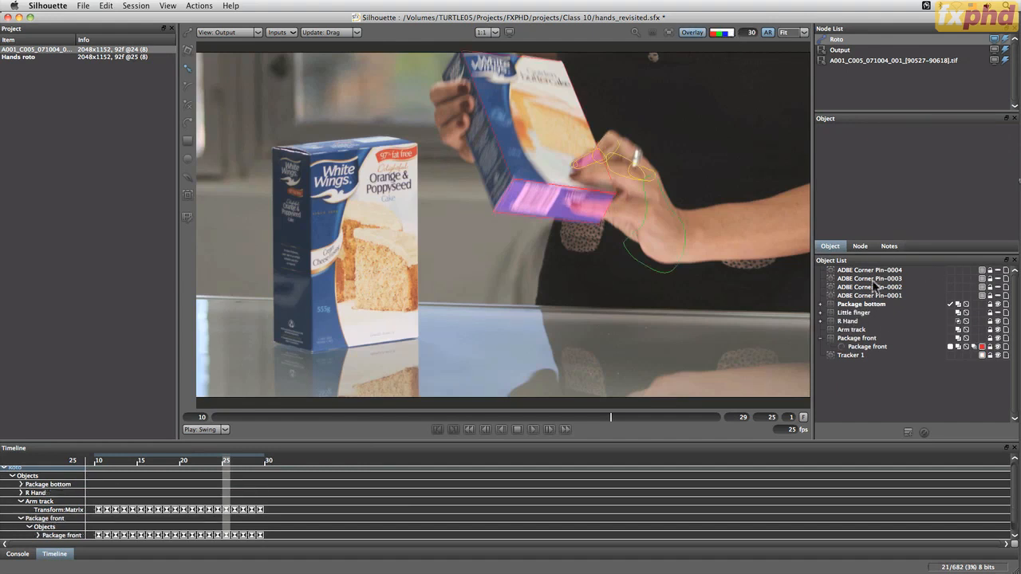
# Delete the four ADBE Corner Pin trackers and save the project
pyautogui.click(863, 296)
pyautogui.keyDown('shift'); pyautogui.click(871, 270); pyautogui.keyUp('shift')
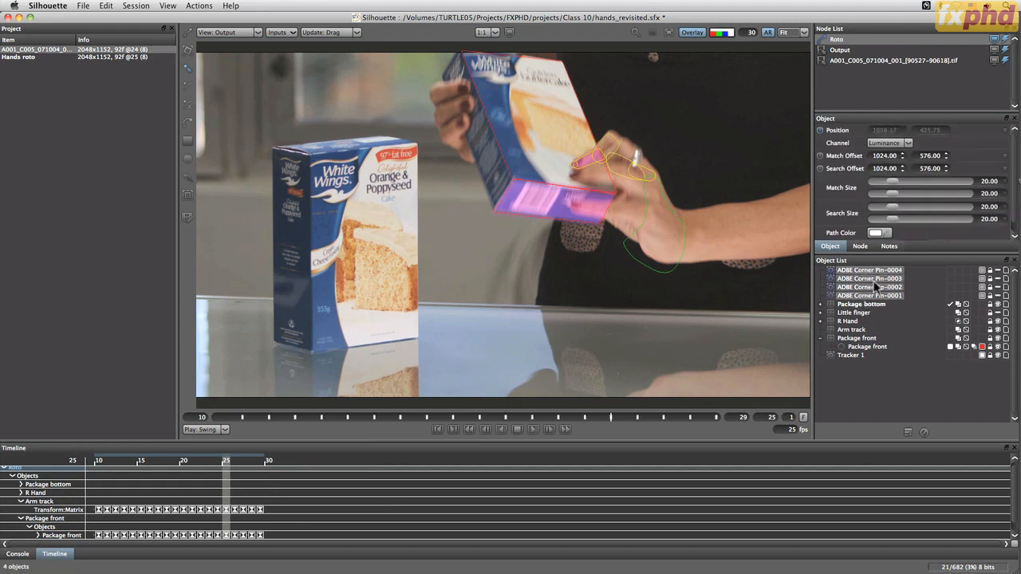
pyautogui.click(923, 431)
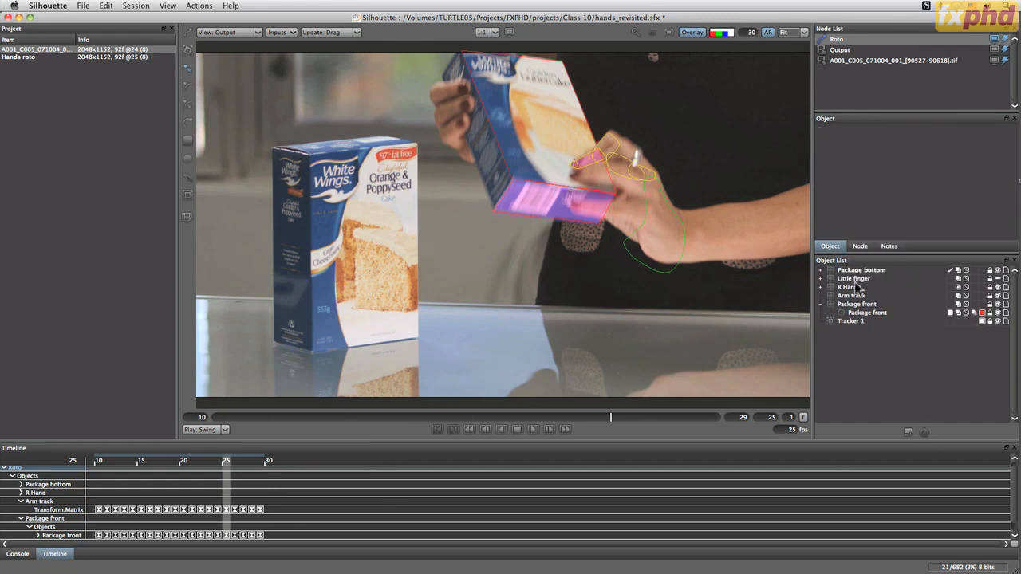
pyautogui.press('cmd+s')
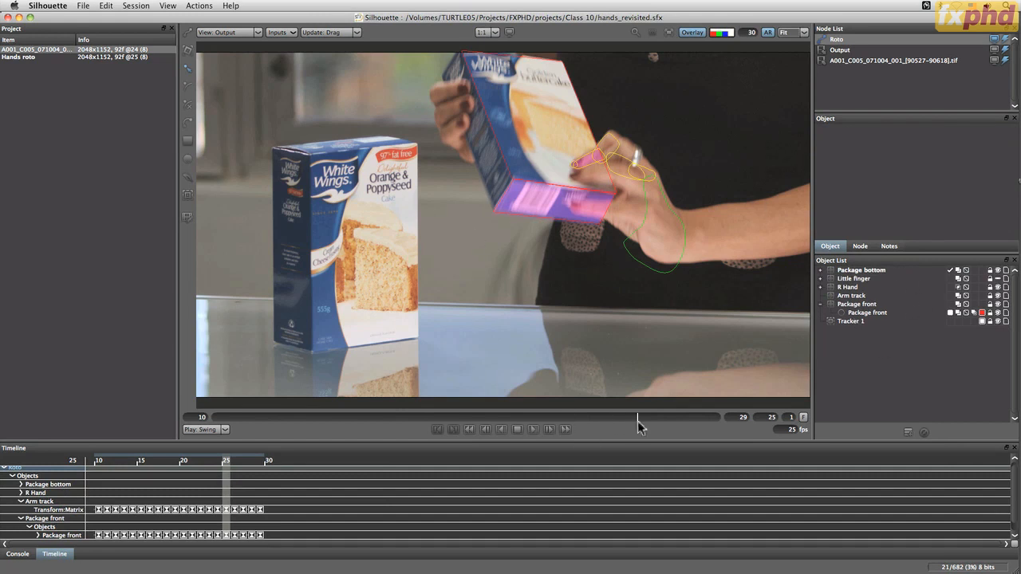
# Go to frame 21 and add a new layer named L Hand
pyautogui.moveTo(638, 422); pyautogui.dragTo(511, 423)
pyautogui.click(565, 422)
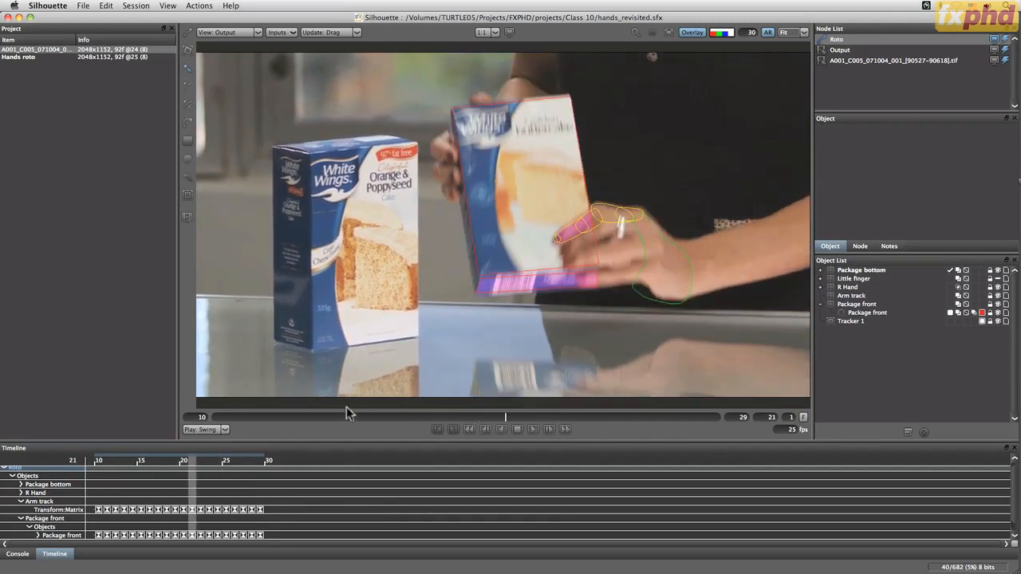
pyautogui.click(907, 431)
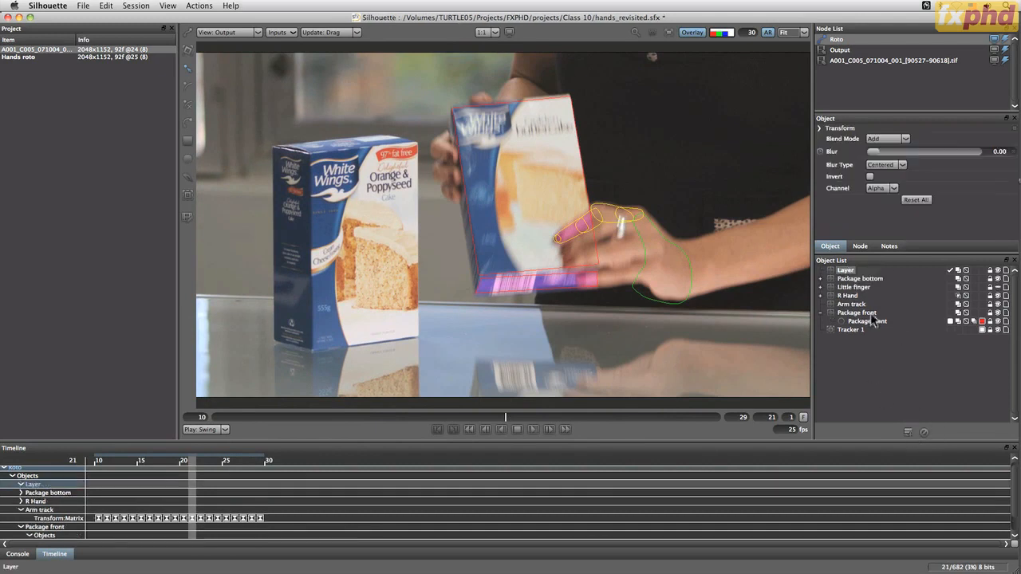
pyautogui.doubleClick(848, 271)
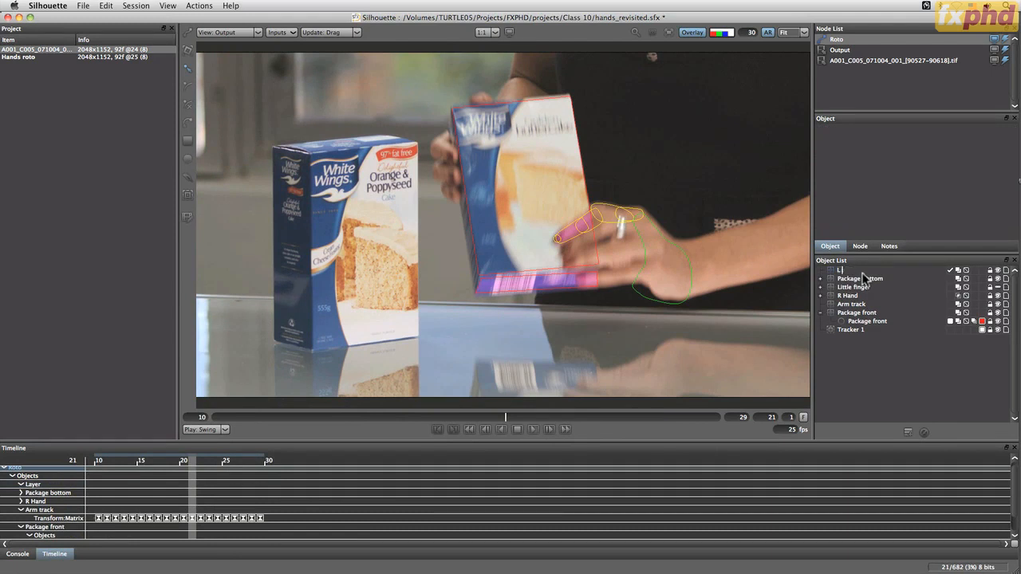
pyautogui.write('L Hand')
pyautogui.press('Return')
# Place a point tracker on the fingers beside the held box's blue edge, with a match size of 60.28 by 70.92
pyautogui.click(187, 193)
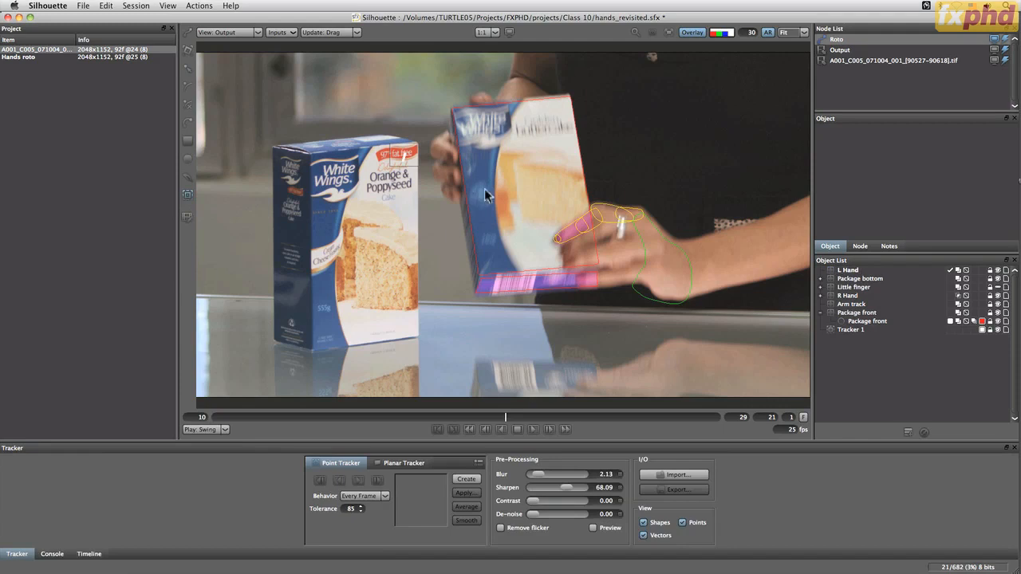
pyautogui.click(451, 153)
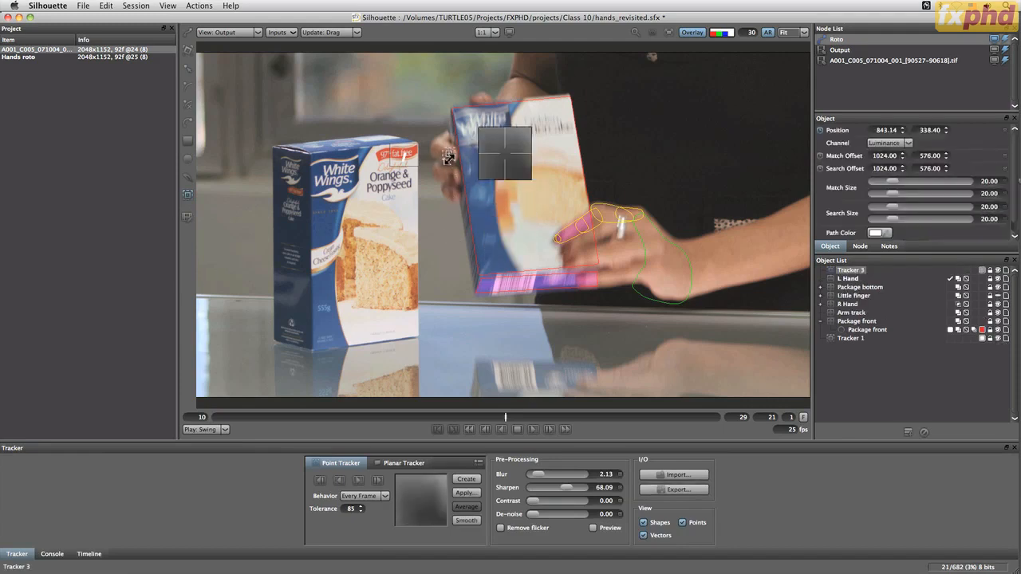
pyautogui.moveTo(452, 160)
pyautogui.mouseDown()
pyautogui.moveTo(458, 146)
pyautogui.moveTo(450, 164)
pyautogui.mouseUp()
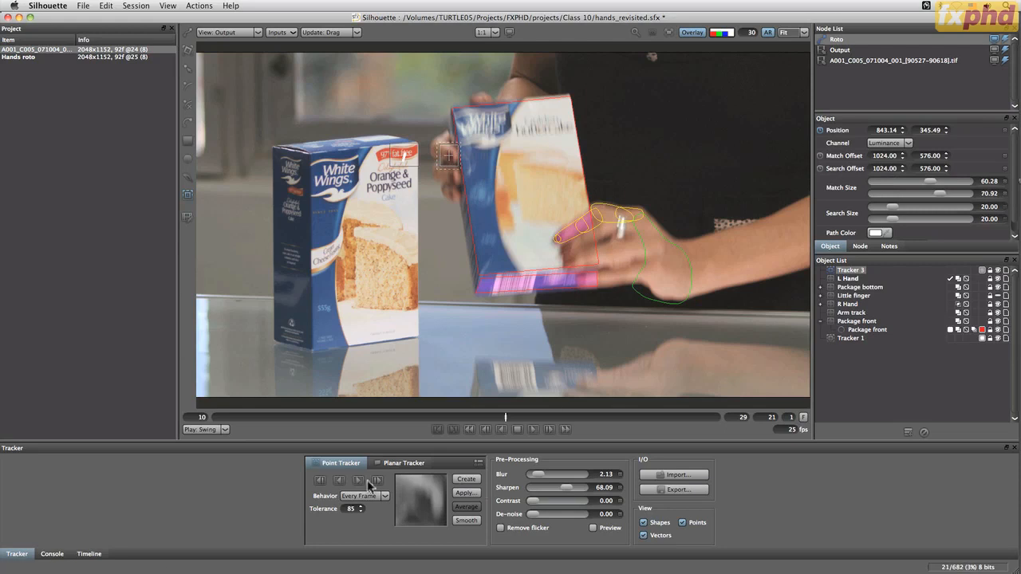
# Set the tracker pre-processing to Blur 1.06 and Sharpen 67.02, and track the fingers forward from frame 21
pyautogui.moveTo(542, 476); pyautogui.dragTo(567, 493)
pyautogui.click(358, 481)
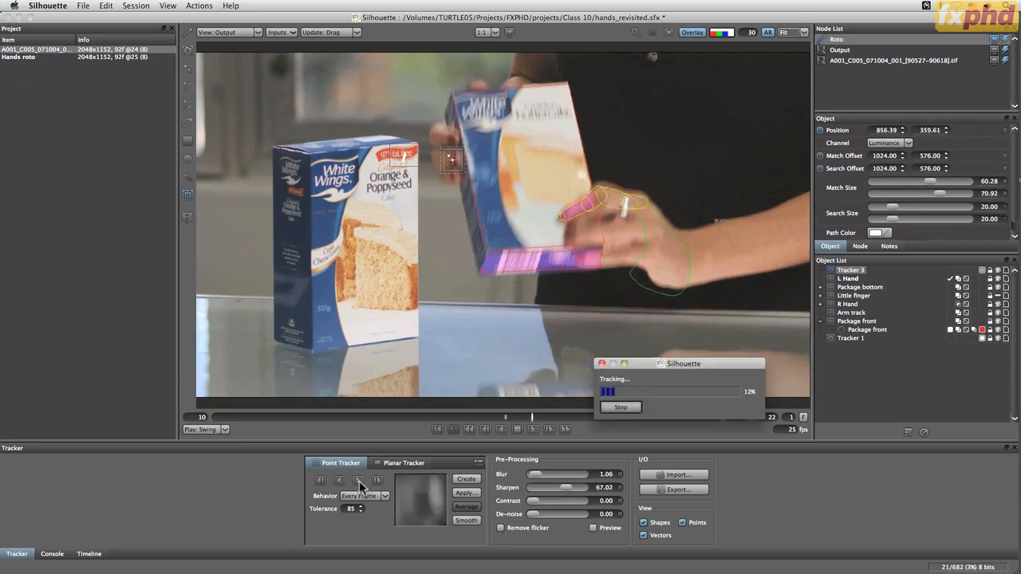
# Back at frame 21, set the tracker's match height to 46.10, search height to 88.12 and tolerance to 75
pyautogui.click(505, 417)
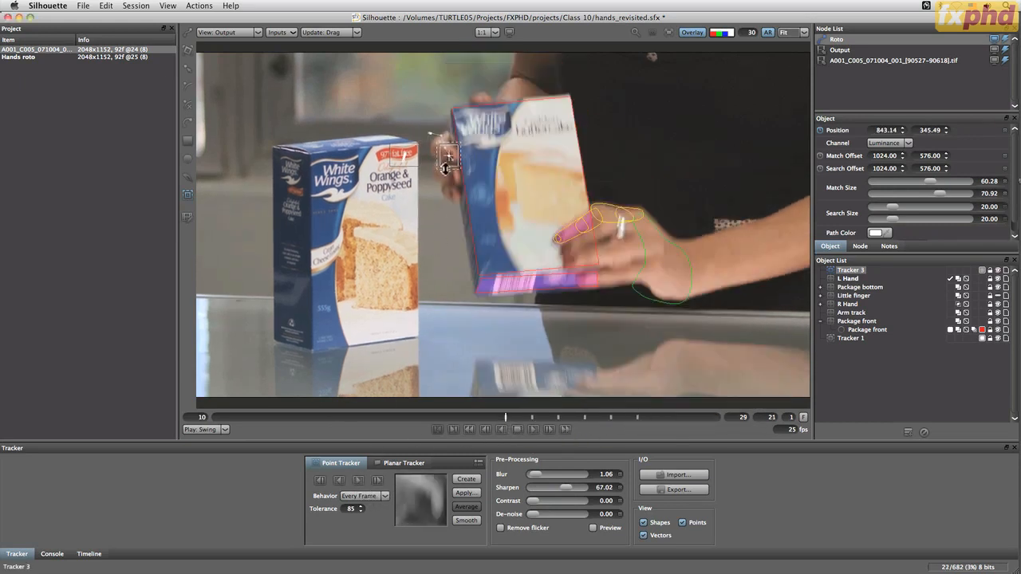
pyautogui.moveTo(448, 171); pyautogui.dragTo(449, 164)
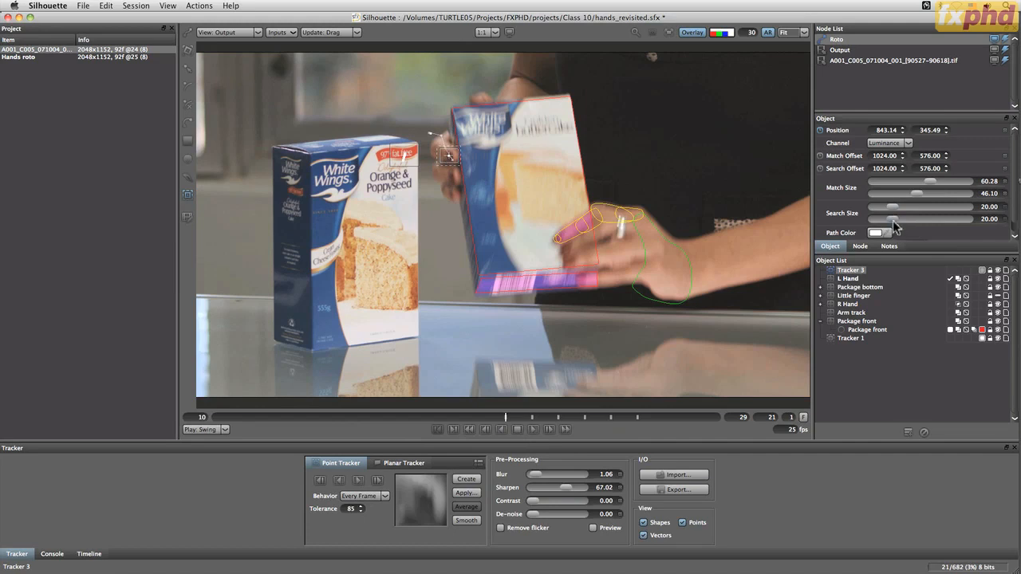
pyautogui.moveTo(893, 219); pyautogui.dragTo(953, 214)
pyautogui.click(362, 511)
# Track the fingers backward one frame at a time from frame 21 to 18, then review the track and return to frame 21
pyautogui.click(320, 480)
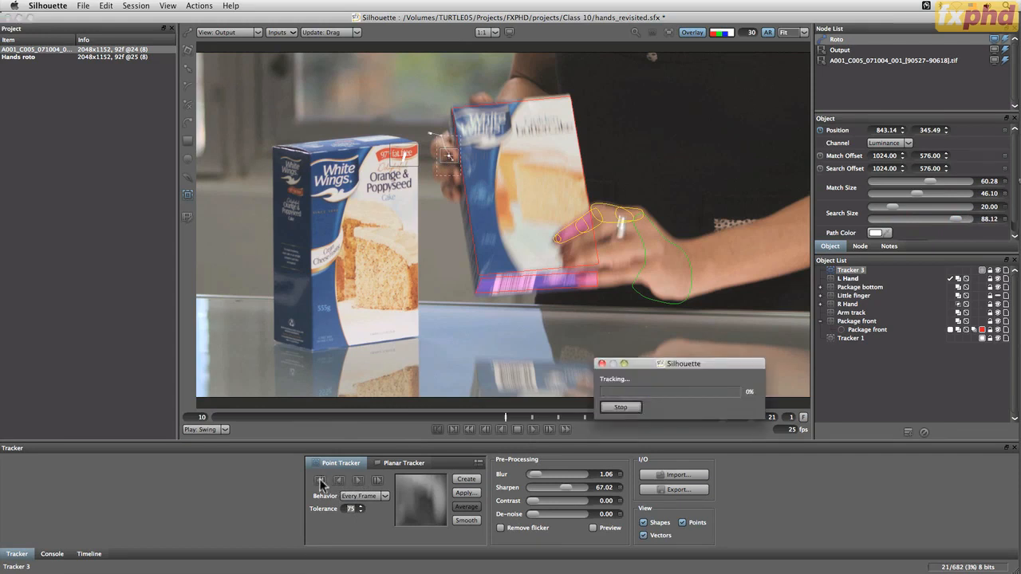
pyautogui.click(319, 480)
pyautogui.click(320, 480)
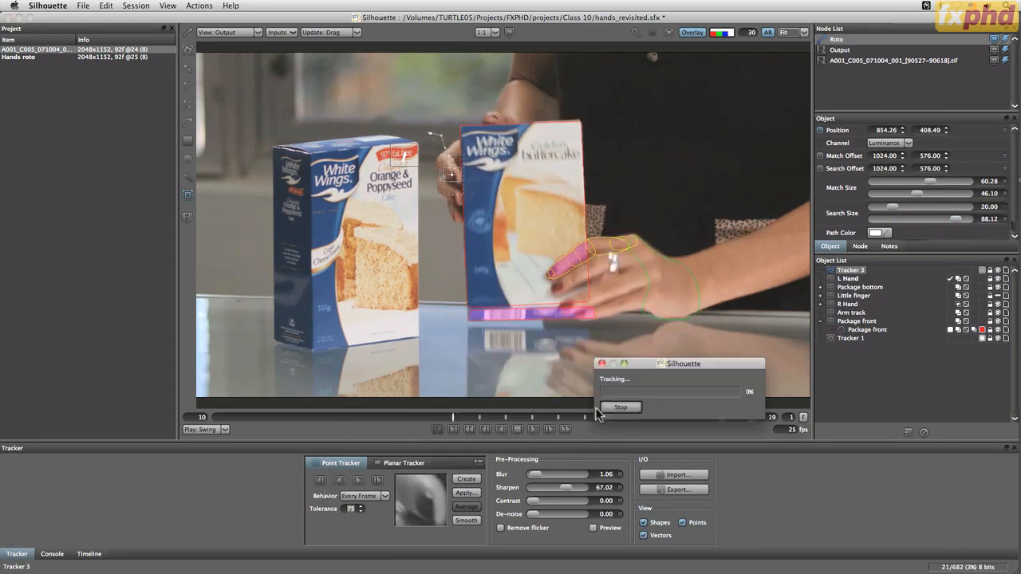
pyautogui.click(625, 422)
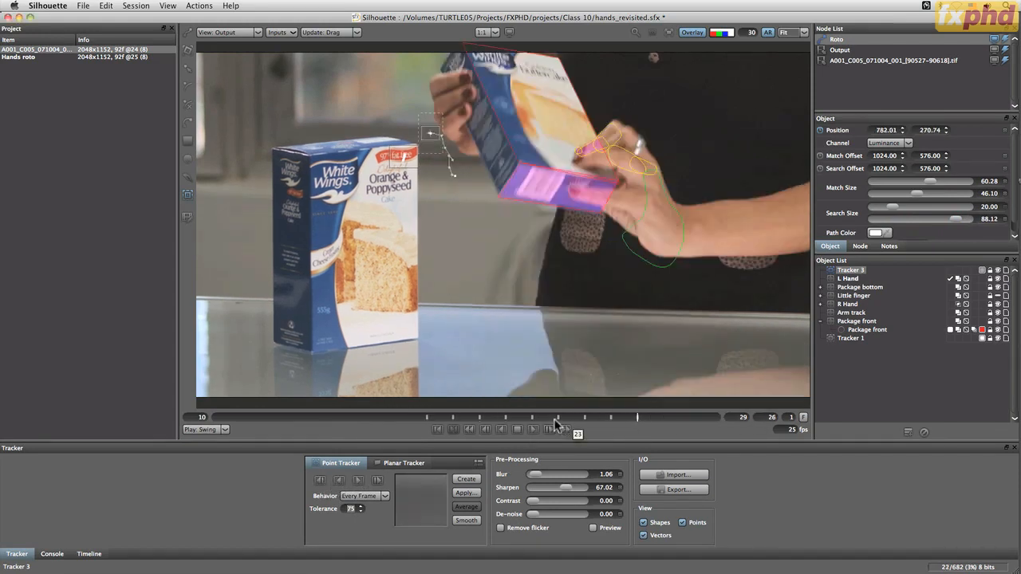
pyautogui.click(557, 420)
pyautogui.click(532, 420)
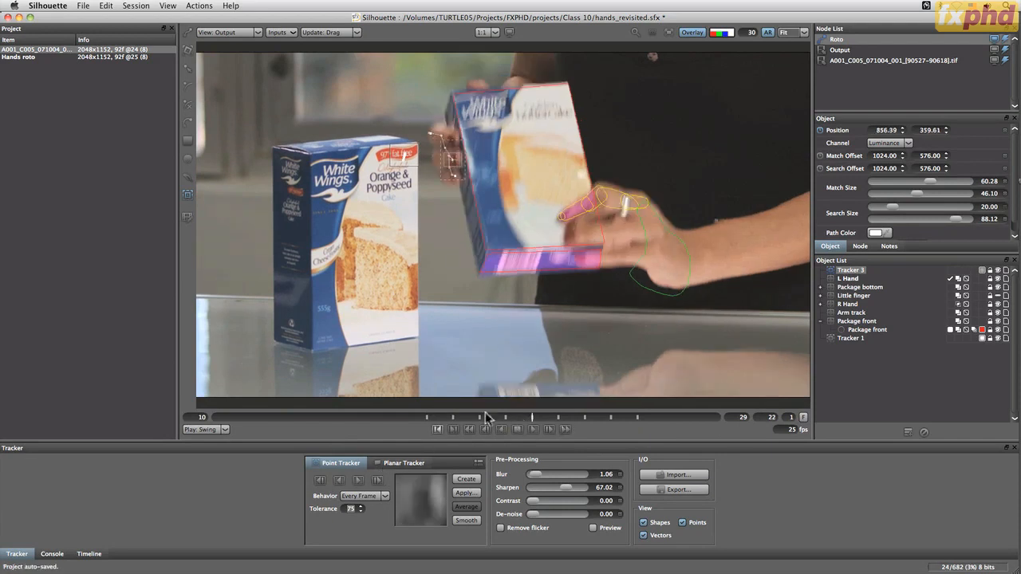
pyautogui.click(506, 421)
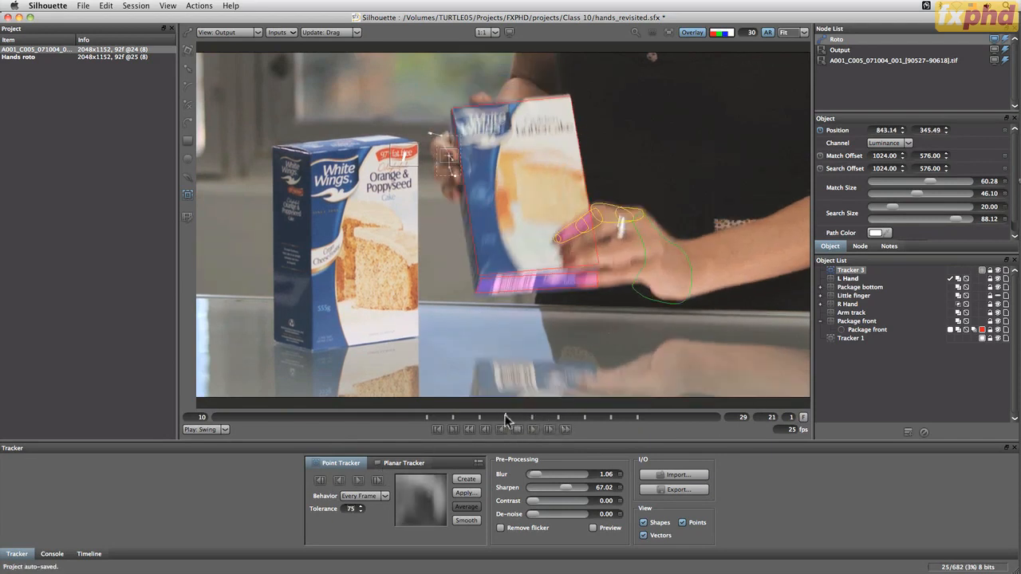
# Track forward one frame at a time from frame 21, moving the tracker back onto the fingers at frames 22 and 23
pyautogui.click(378, 481)
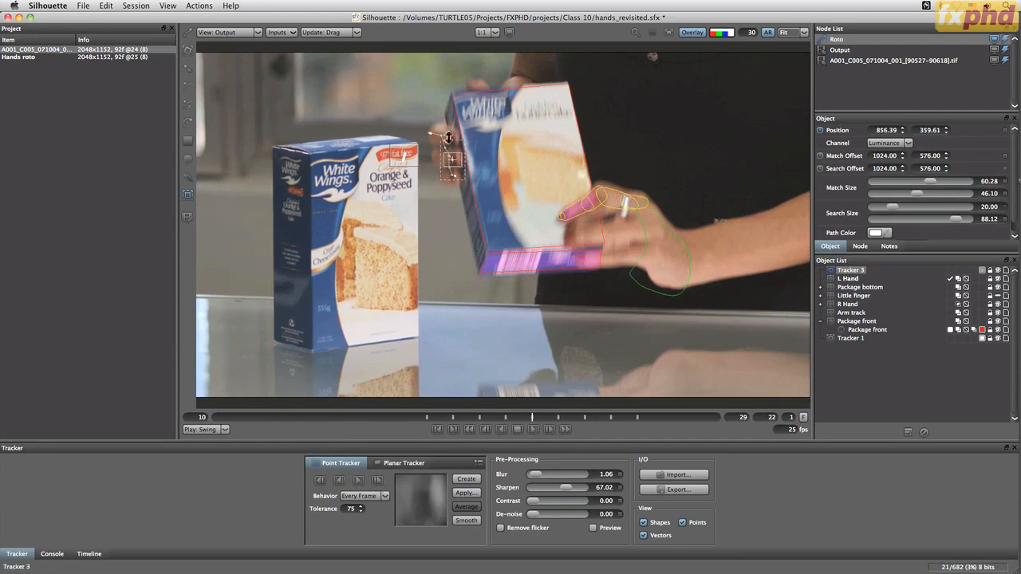
pyautogui.moveTo(452, 166); pyautogui.dragTo(450, 141)
pyautogui.click(377, 481)
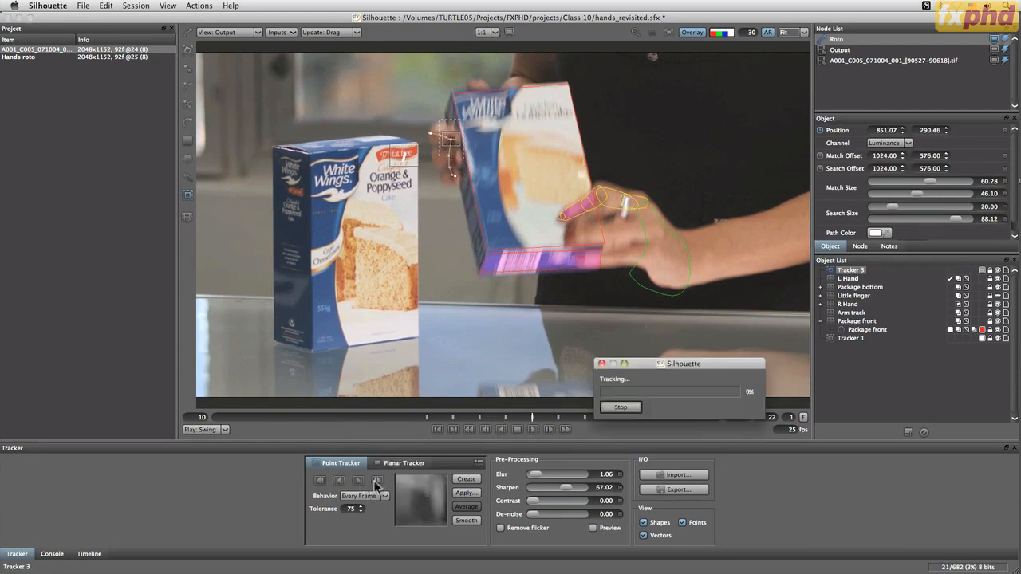
pyautogui.moveTo(455, 142); pyautogui.dragTo(453, 121)
# Set the search height to 56.47 and vertical search offset to 558.27, then track to frame 24 and recentre the tracker on the fingers
pyautogui.moveTo(955, 219); pyautogui.dragTo(926, 224)
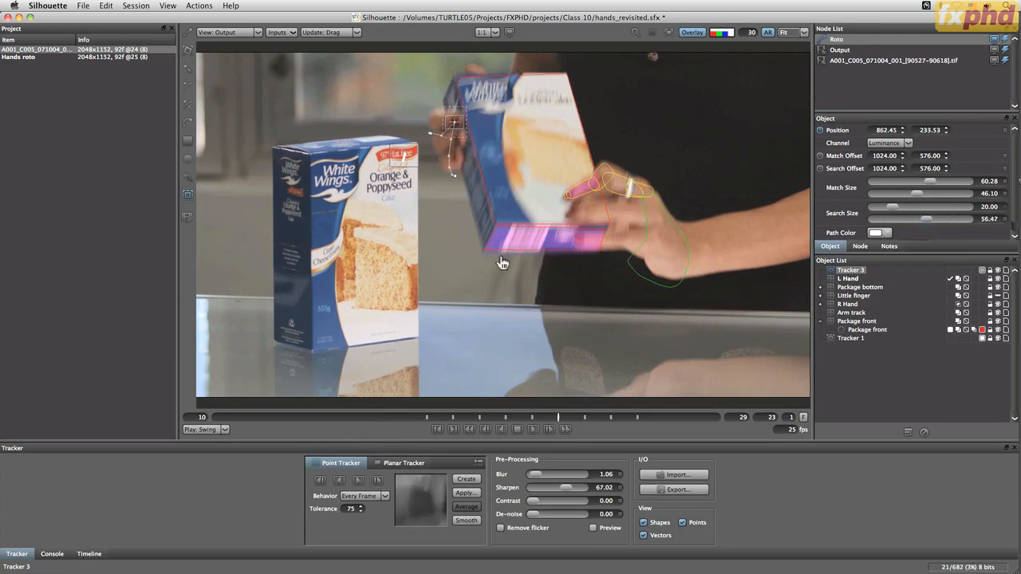
pyautogui.moveTo(458, 133); pyautogui.dragTo(458, 133)
pyautogui.click(377, 481)
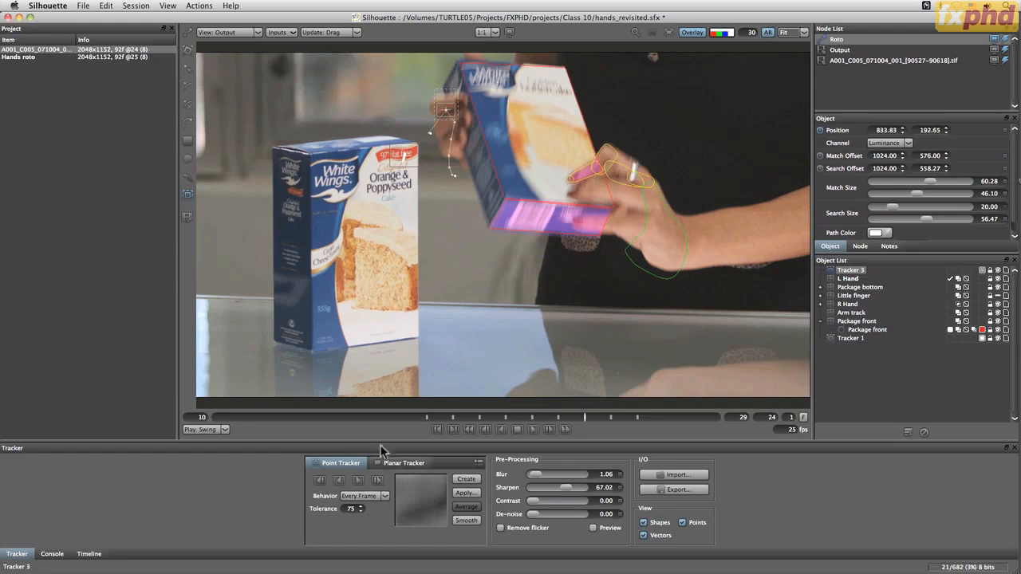
pyautogui.moveTo(465, 102); pyautogui.dragTo(460, 104)
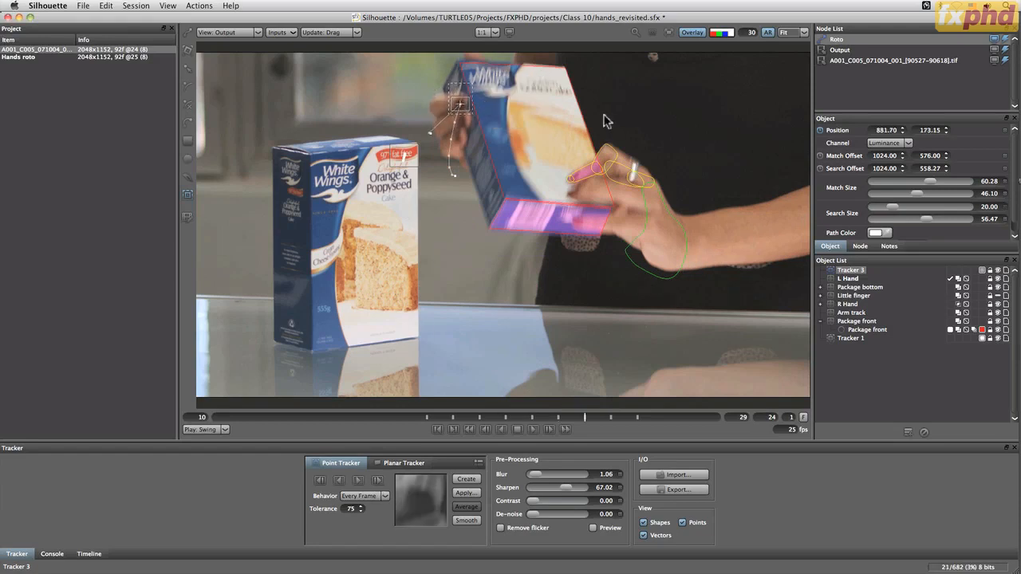
# Delete Tracker 3 and switch to mocha Pro
pyautogui.click(924, 431)
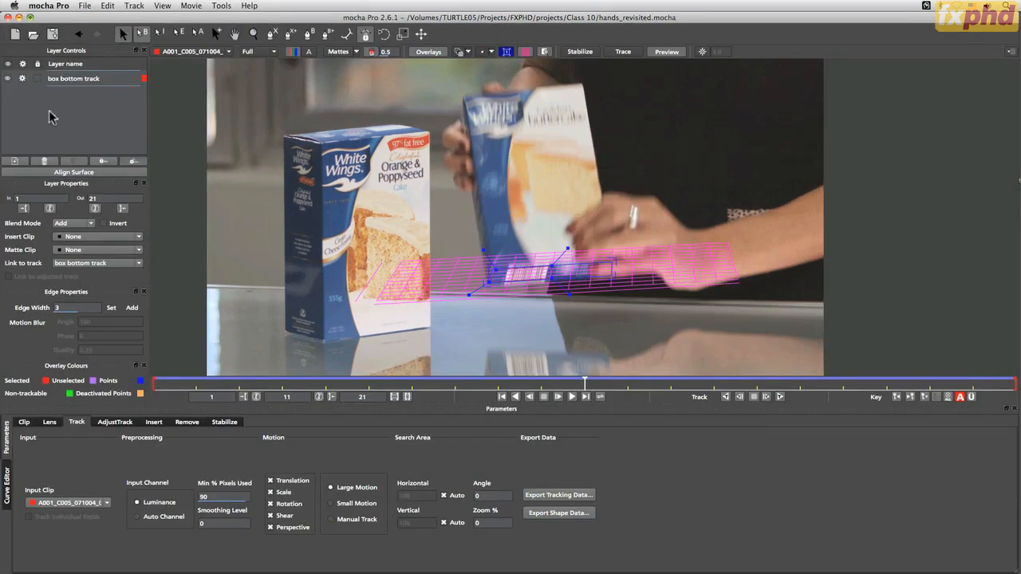
# Hide and disable the box bottom track layer and turn off its planar grid overlay
pyautogui.click(11, 93)
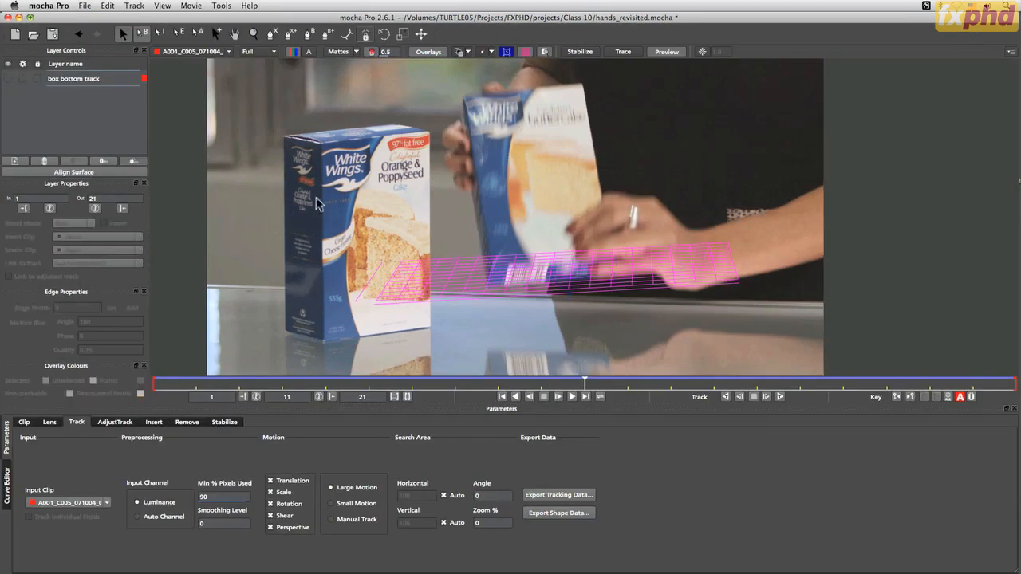
pyautogui.click(525, 51)
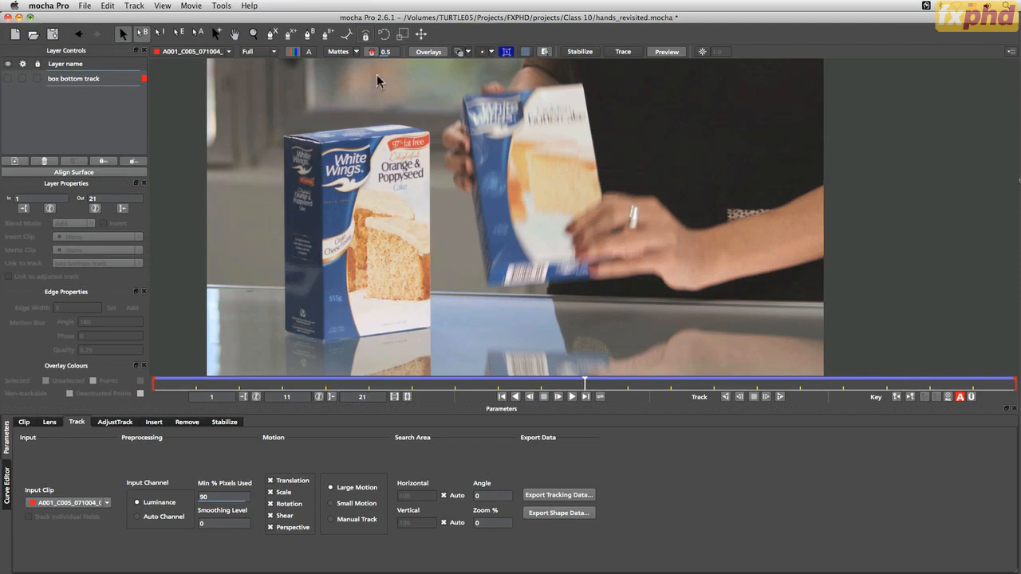
# At frame 1, draw a small X-spline around the left hand's index fingertip beside the held box and adjust its points
pyautogui.click(272, 34)
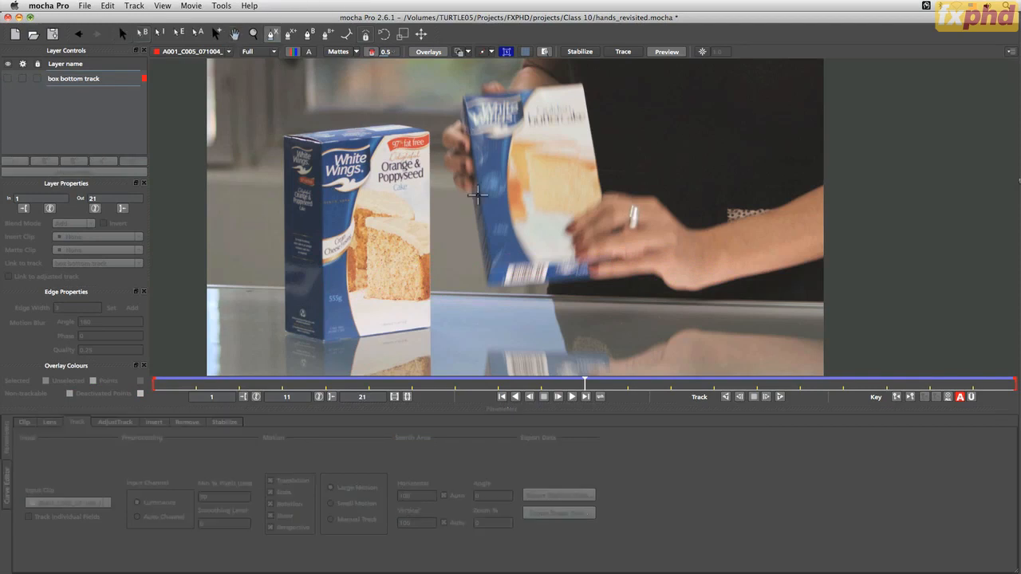
pyautogui.click(190, 384)
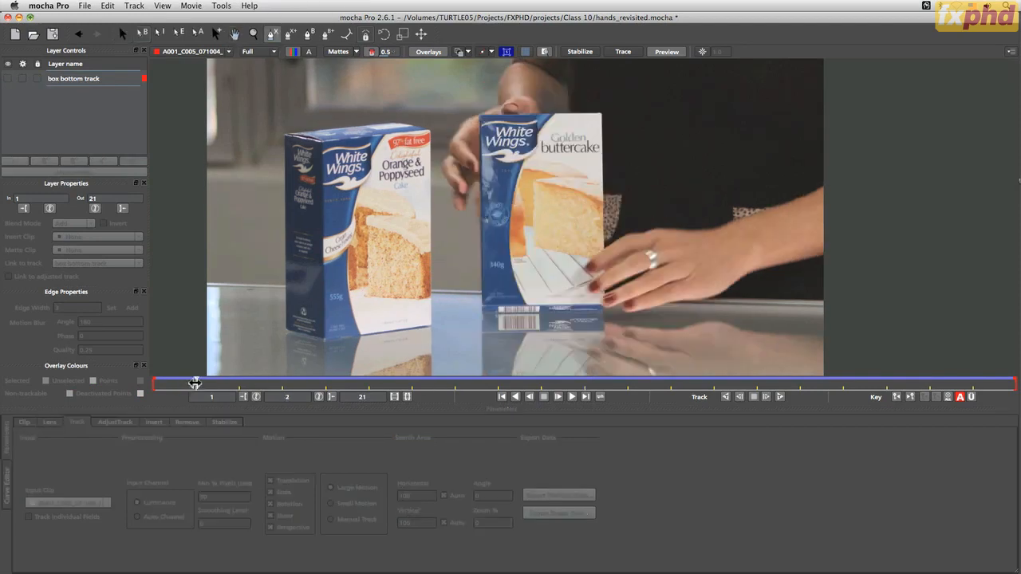
pyautogui.moveTo(195, 384); pyautogui.dragTo(110, 377)
pyautogui.click(464, 151)
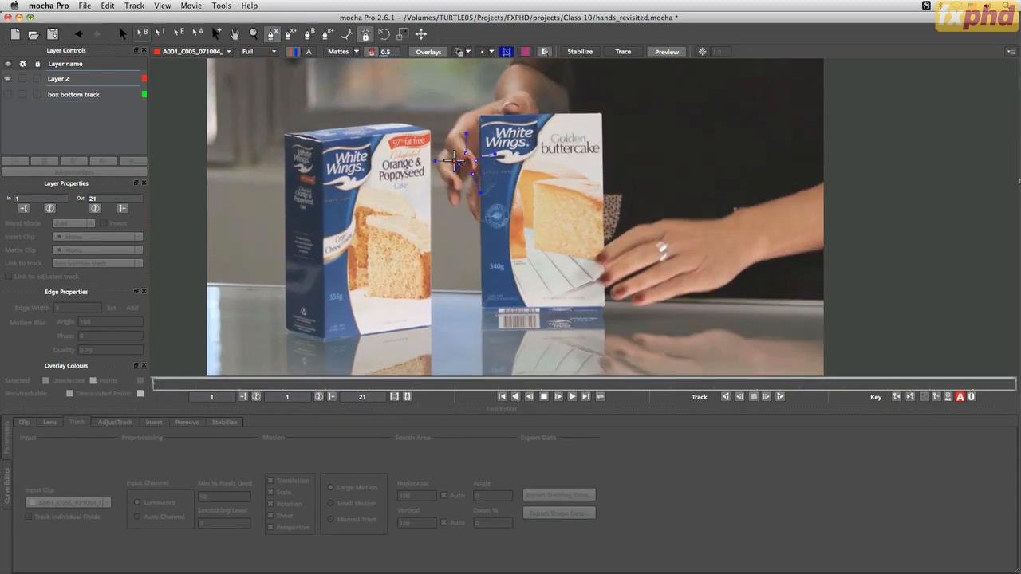
pyautogui.rightClick(459, 163)
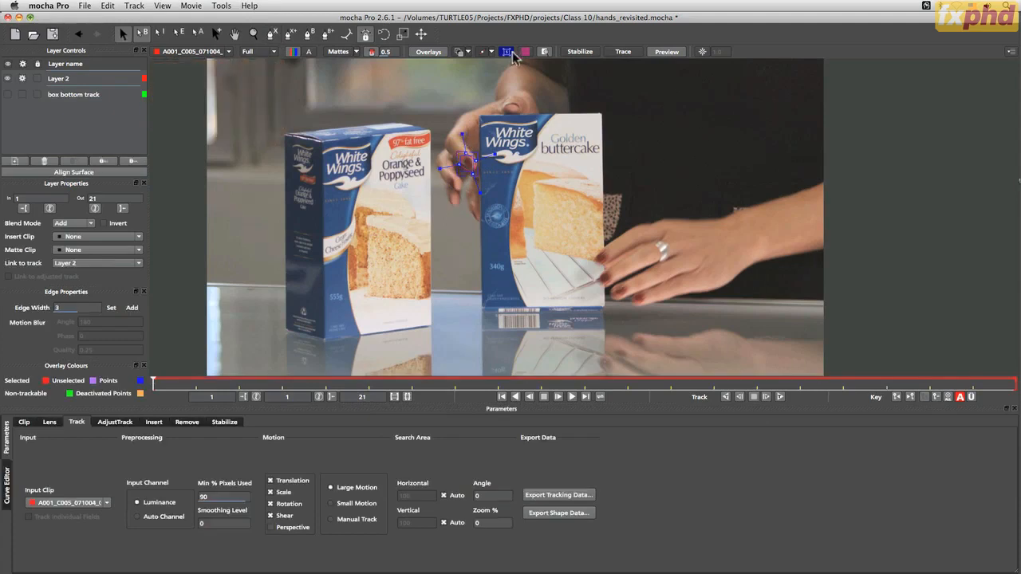
pyautogui.moveTo(458, 168); pyautogui.dragTo(454, 165)
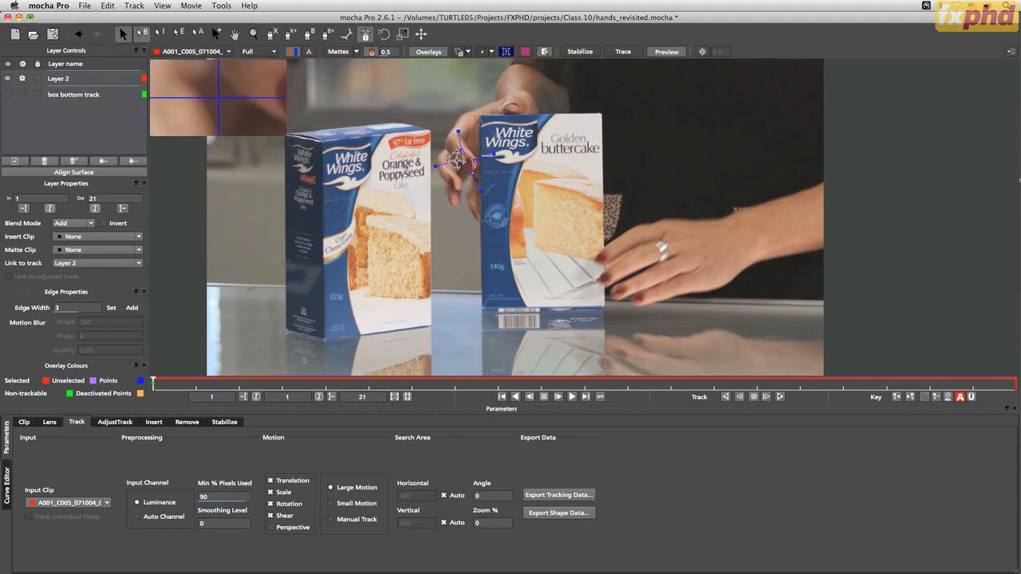
pyautogui.moveTo(455, 164)
pyautogui.mouseDown()
pyautogui.moveTo(464, 149)
pyautogui.moveTo(457, 162)
pyautogui.moveTo(475, 159)
pyautogui.moveTo(462, 152)
pyautogui.mouseUp()
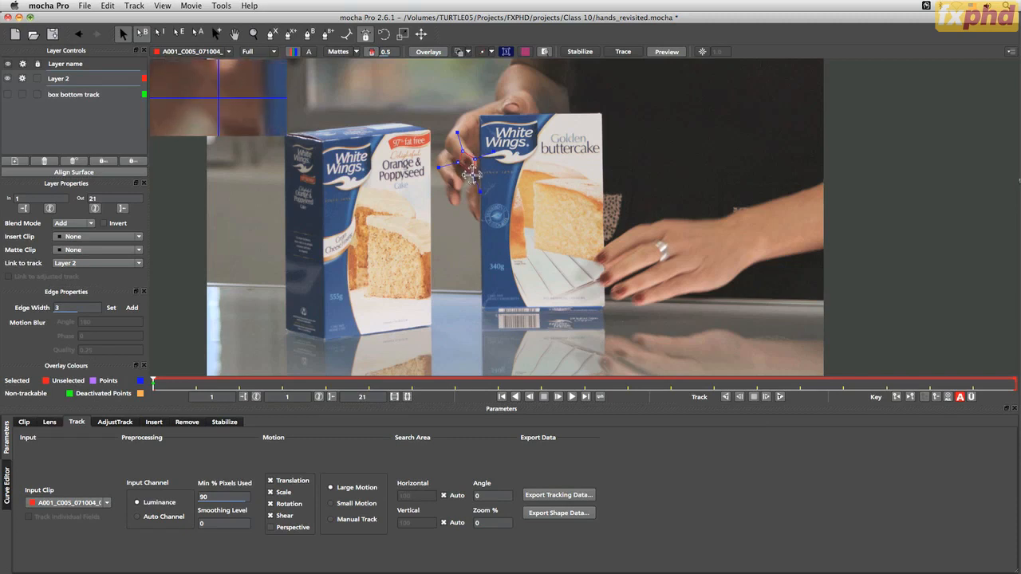
# Rename the new spline layer as L hand index finger
pyautogui.click(285, 518)
pyautogui.click(289, 518)
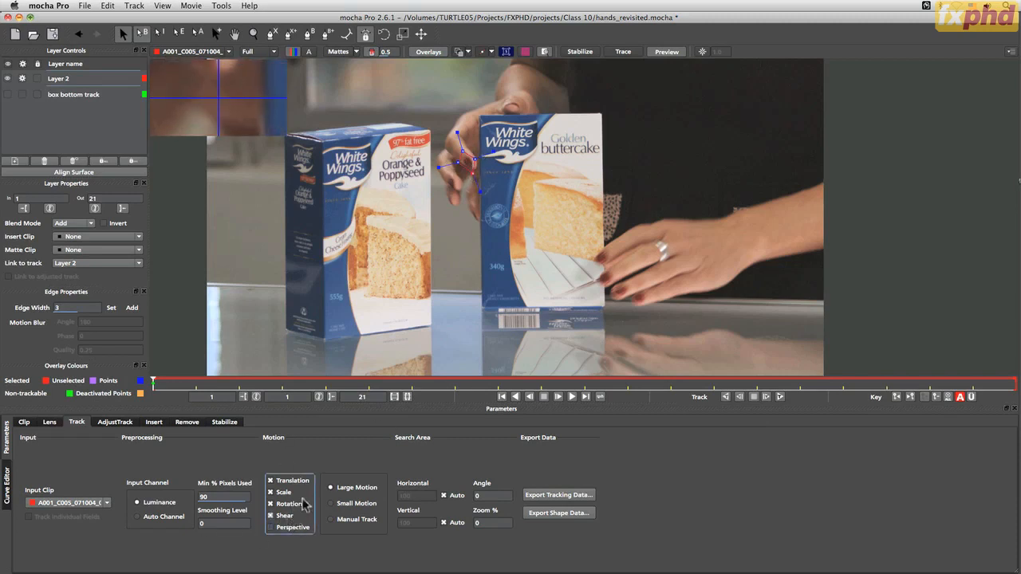
pyautogui.doubleClick(63, 82)
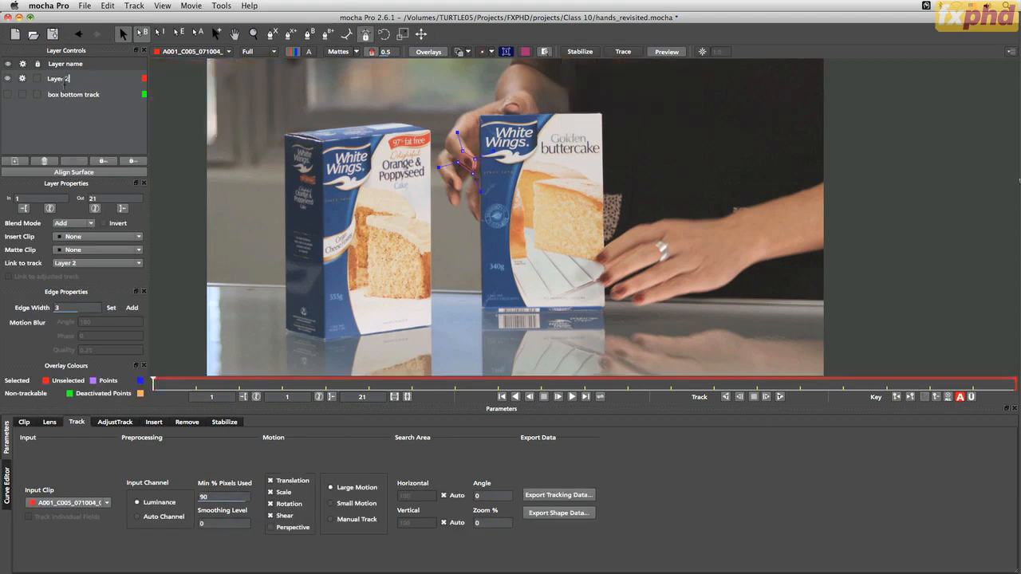
pyautogui.moveTo(69, 79); pyautogui.dragTo(22, 80)
pyautogui.press('Return')
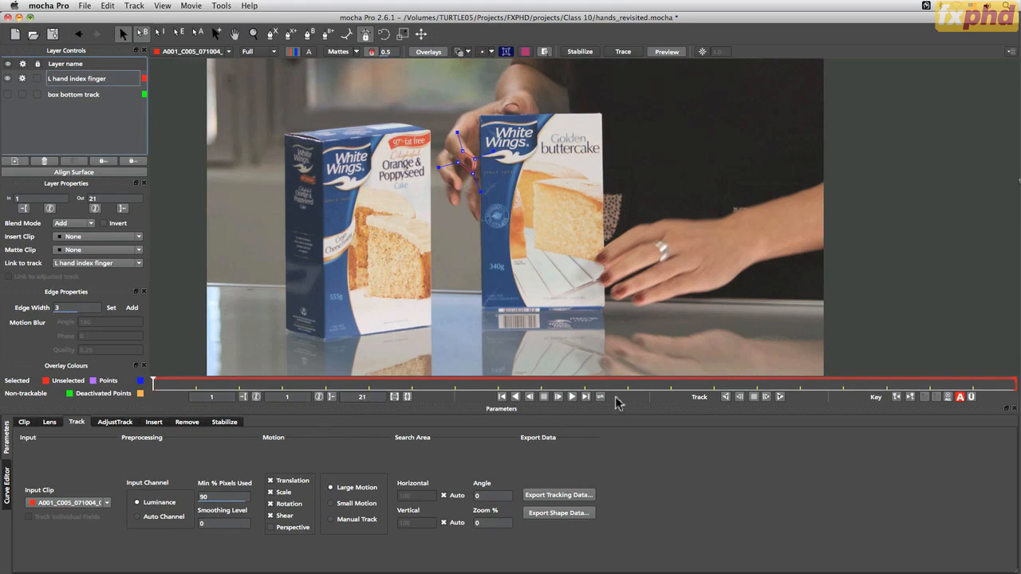
# Track the index finger layer forward from frame 1 to 21, then review the result back to frame 1
pyautogui.click(780, 398)
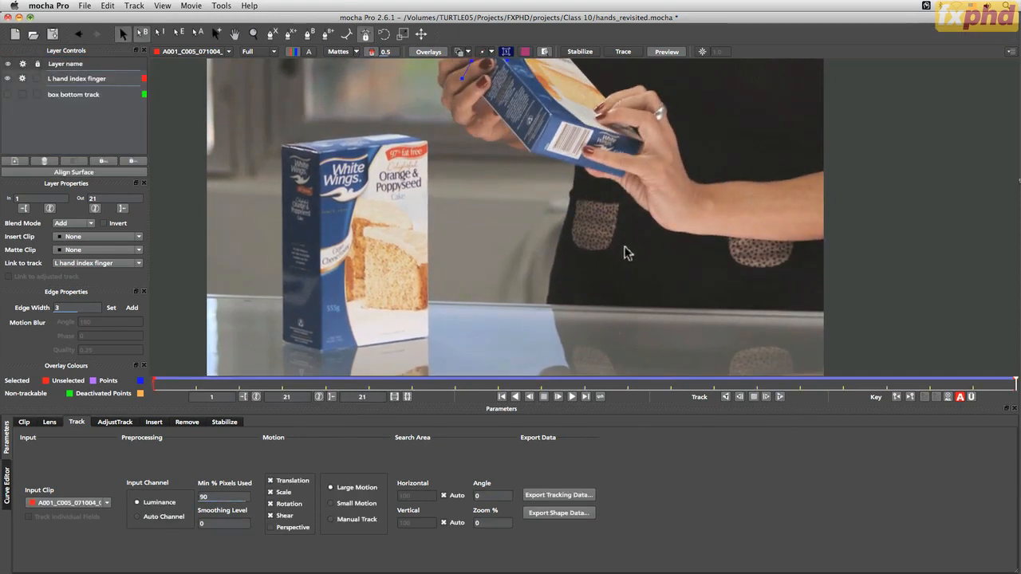
pyautogui.press('x')
pyautogui.moveTo(624, 232); pyautogui.dragTo(617, 295)
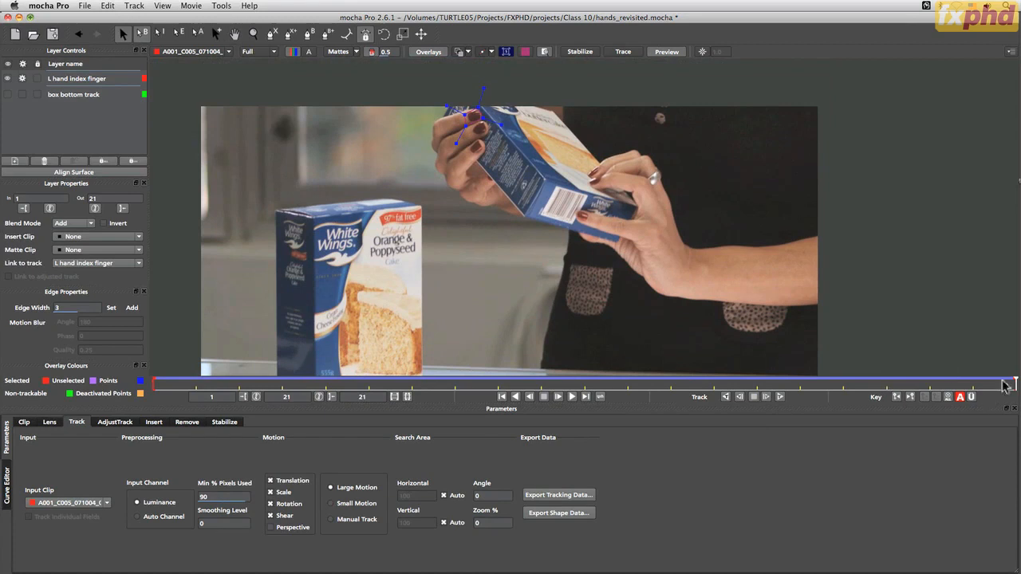
pyautogui.moveTo(1009, 382); pyautogui.dragTo(86, 399)
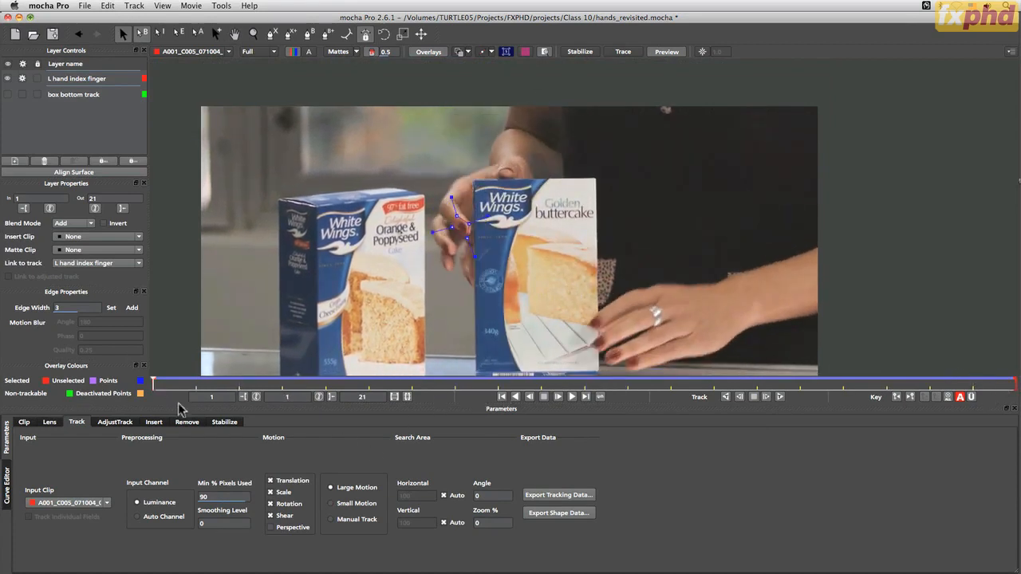
# Export the tracking data in After Effects Corner Pin format as L hand index finger in the Class 10 folder
pyautogui.click(559, 495)
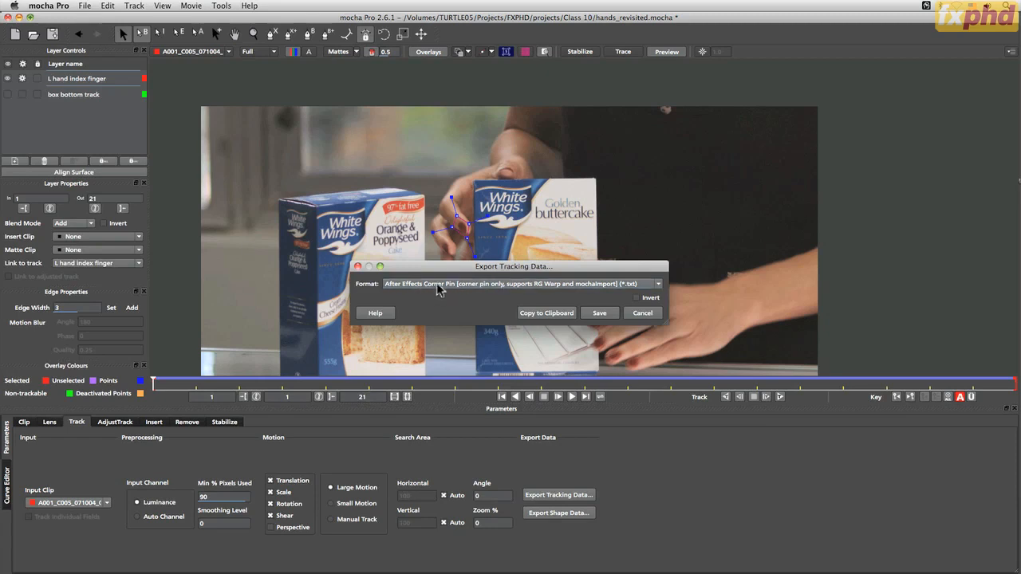
pyautogui.click(598, 312)
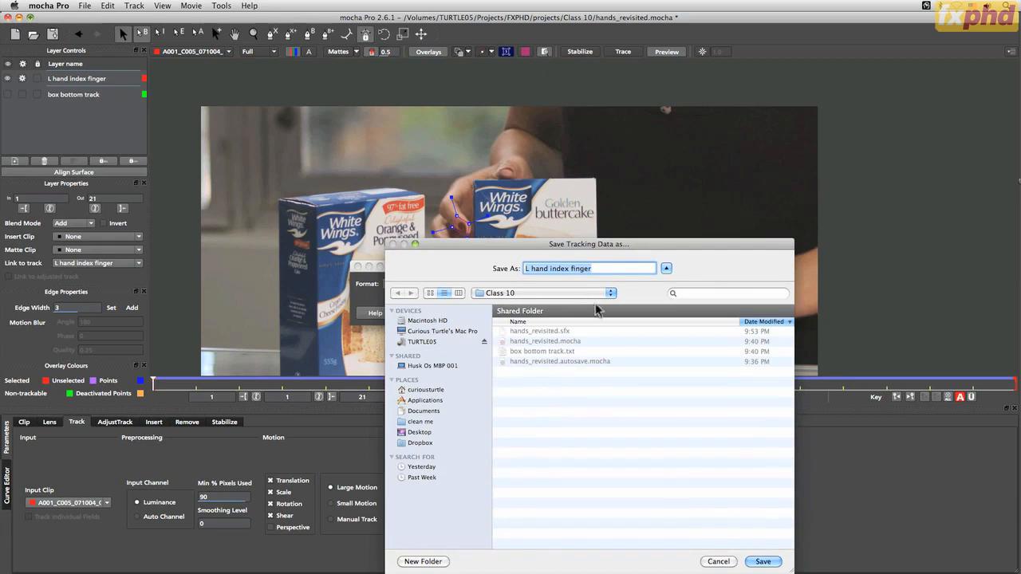
pyautogui.click(762, 561)
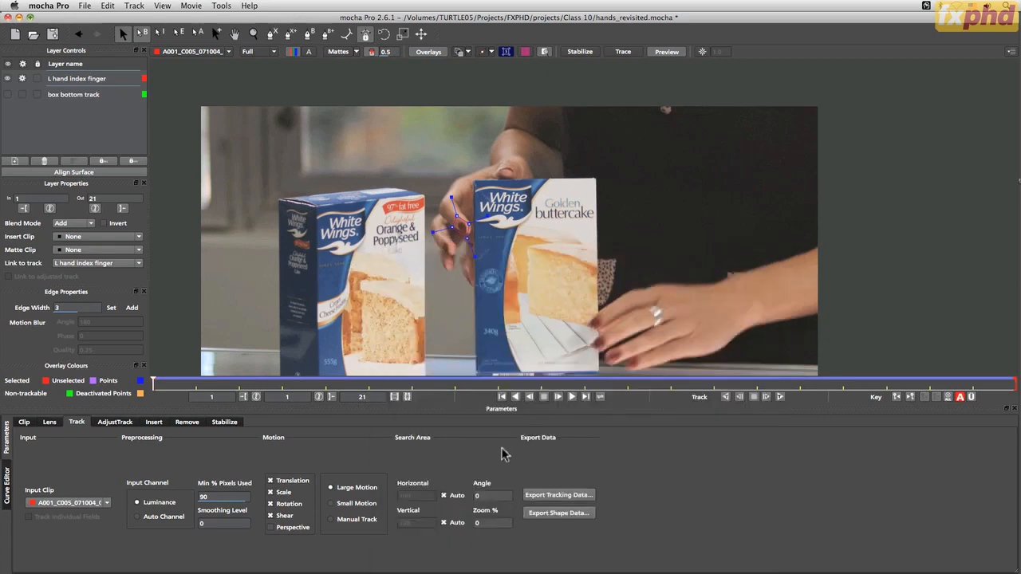
# Switch to Silhouette and import the exported L hand index finger corner pin tracking data
pyautogui.press('super+Tab')
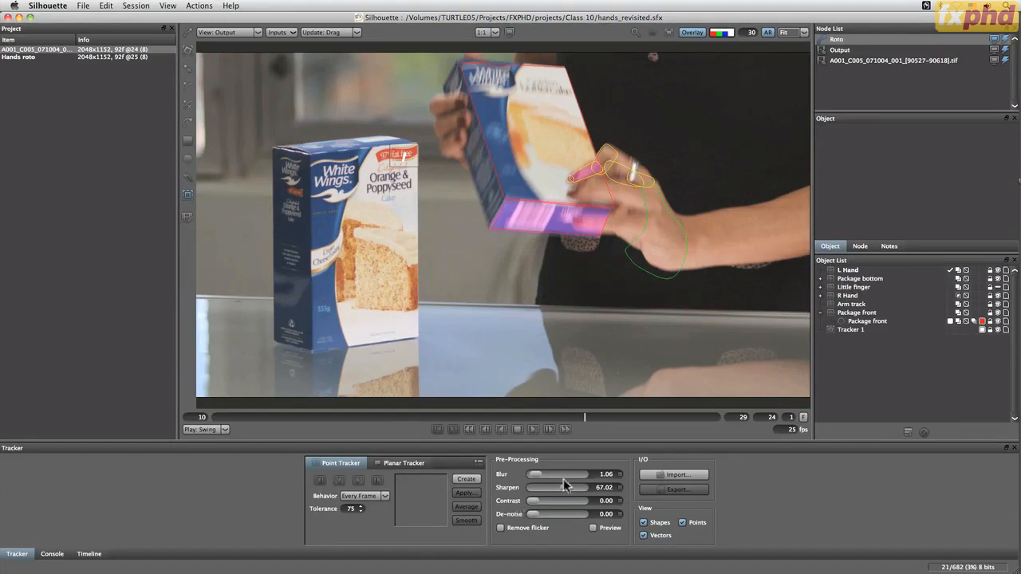
pyautogui.click(675, 474)
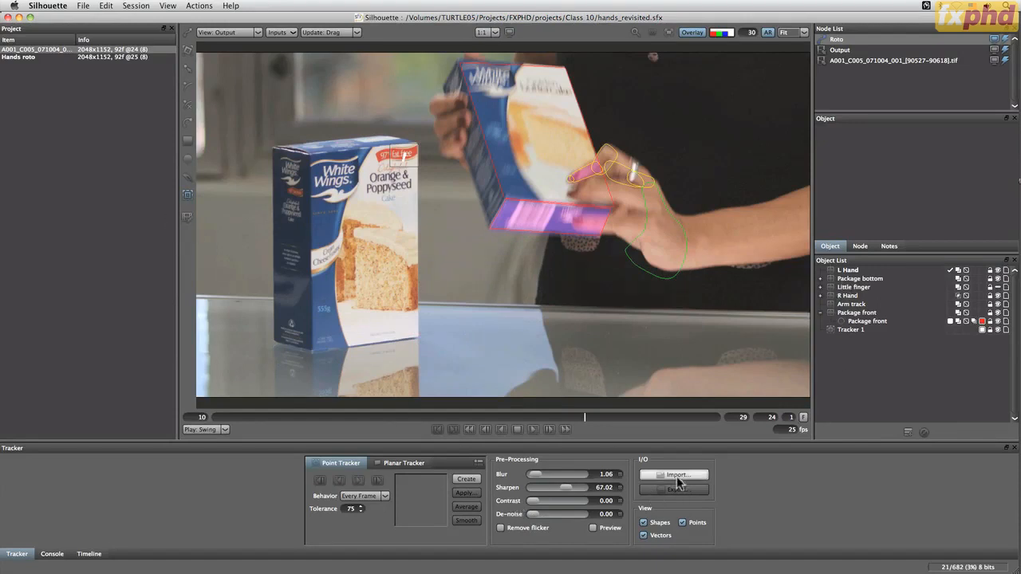
pyautogui.doubleClick(462, 130)
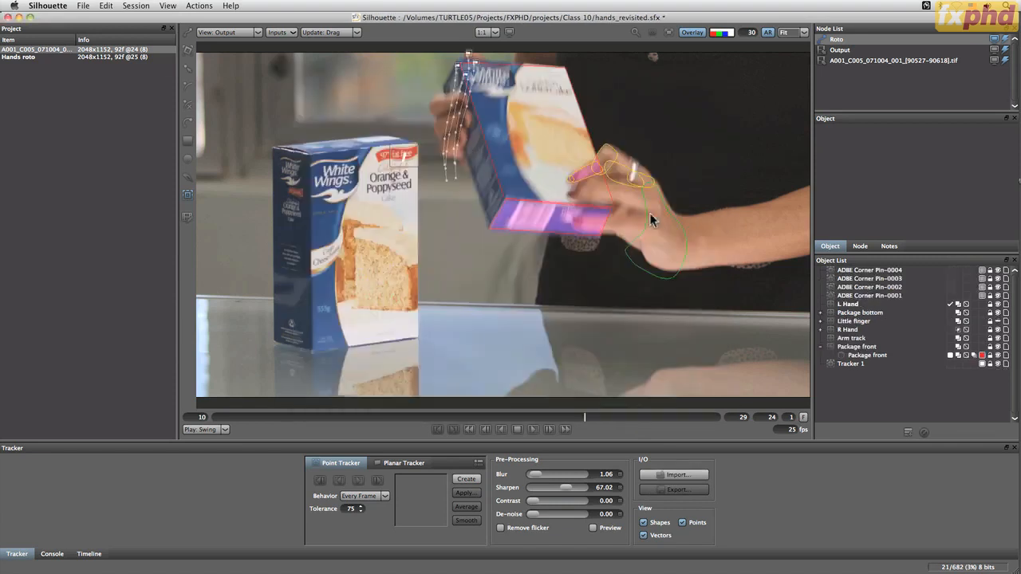
# Shift all keyframes of the four imported corner pin trackers to start at frame 10, and go to that frame
pyautogui.click(870, 296)
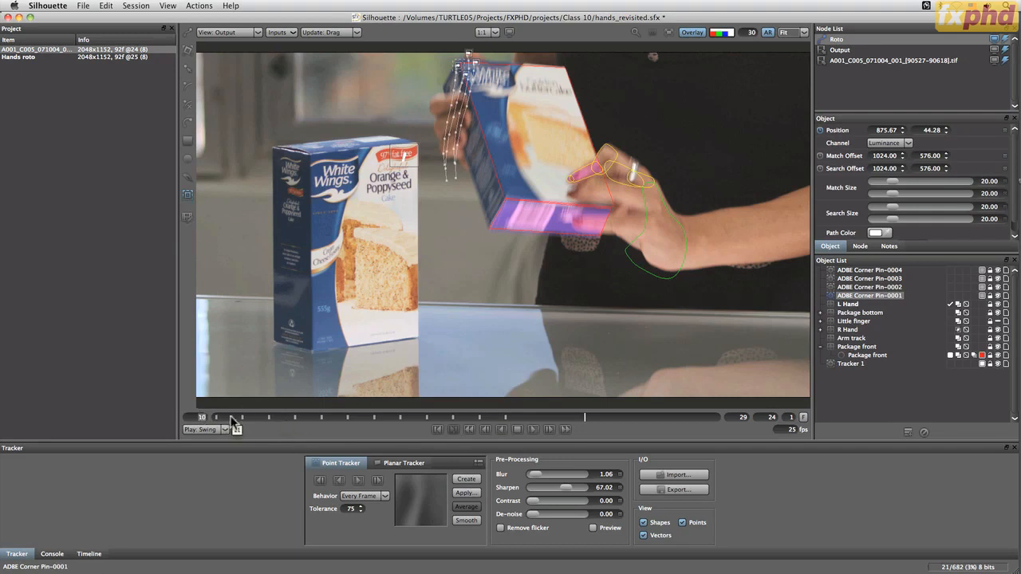
pyautogui.click(90, 554)
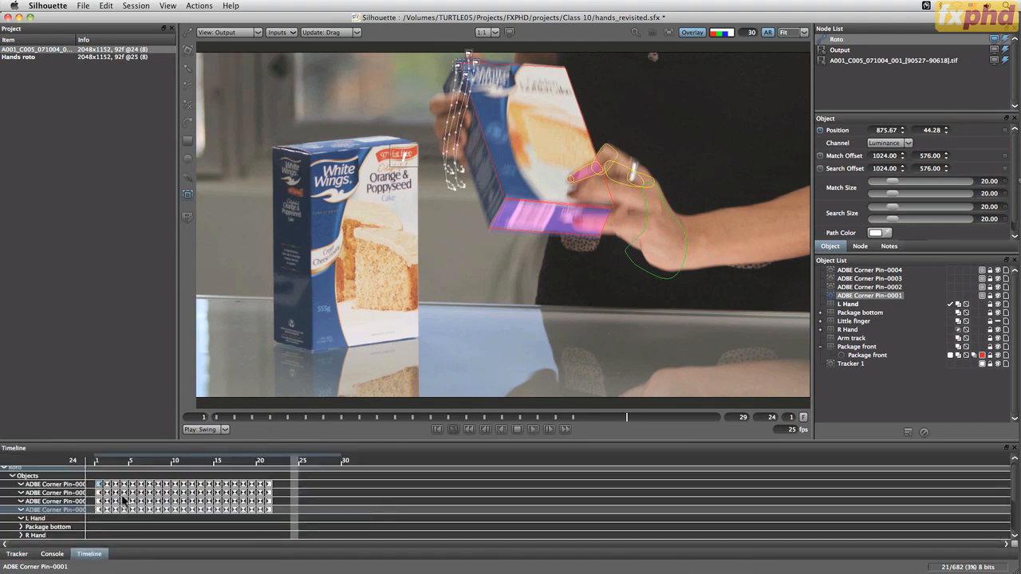
pyautogui.press('super+a')
pyautogui.moveTo(100, 492); pyautogui.dragTo(176, 493)
pyautogui.click(176, 462)
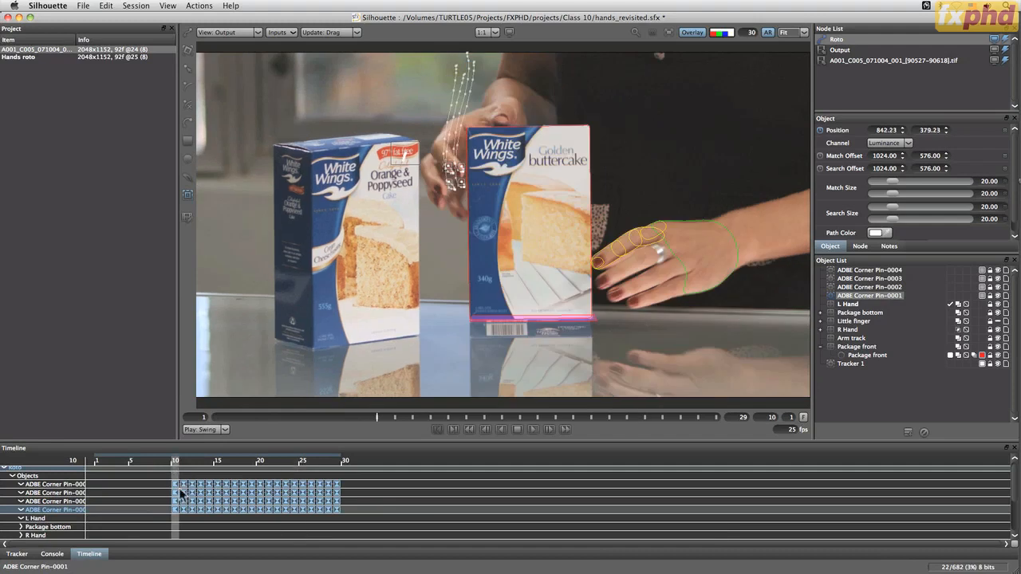
# Shift the four corner pin trackers' keyframes to start at frame 11, and set the range start to 11
pyautogui.click(184, 463)
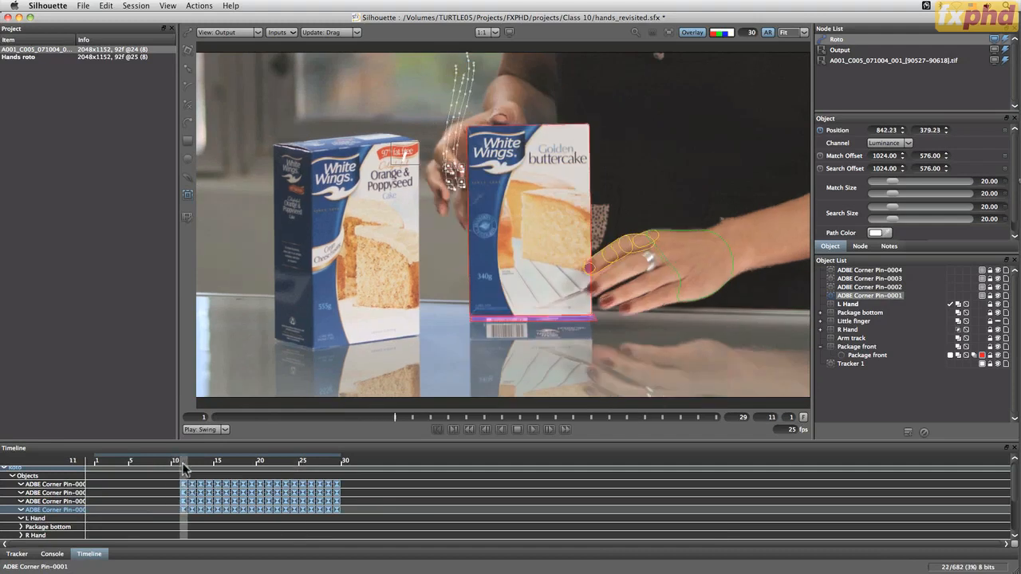
pyautogui.click(17, 554)
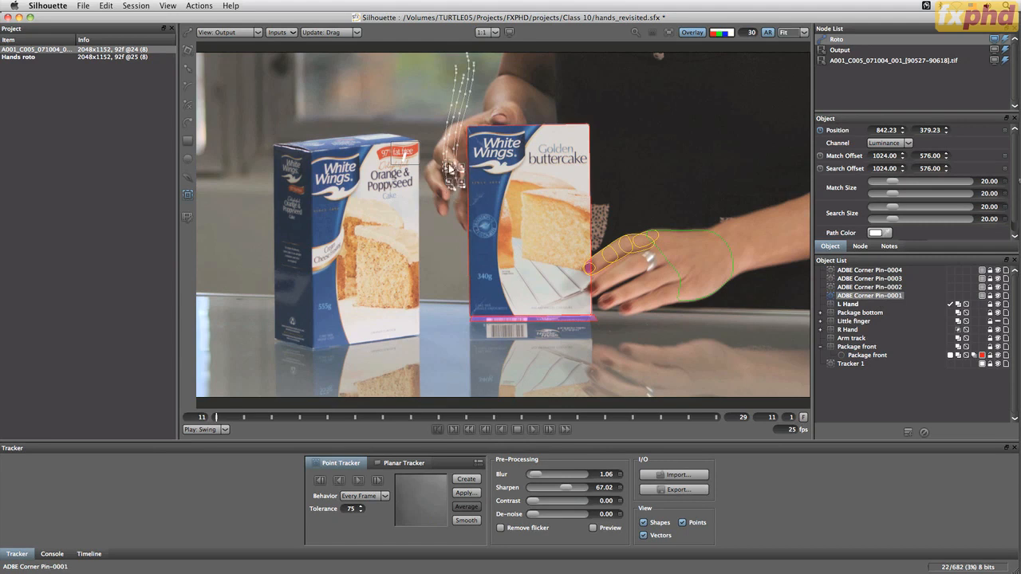
# Average the four ADBE Corner Pin trackers into a single tracker and delete the four originals
pyautogui.keyDown('shift'); pyautogui.click(864, 271); pyautogui.keyUp('shift')
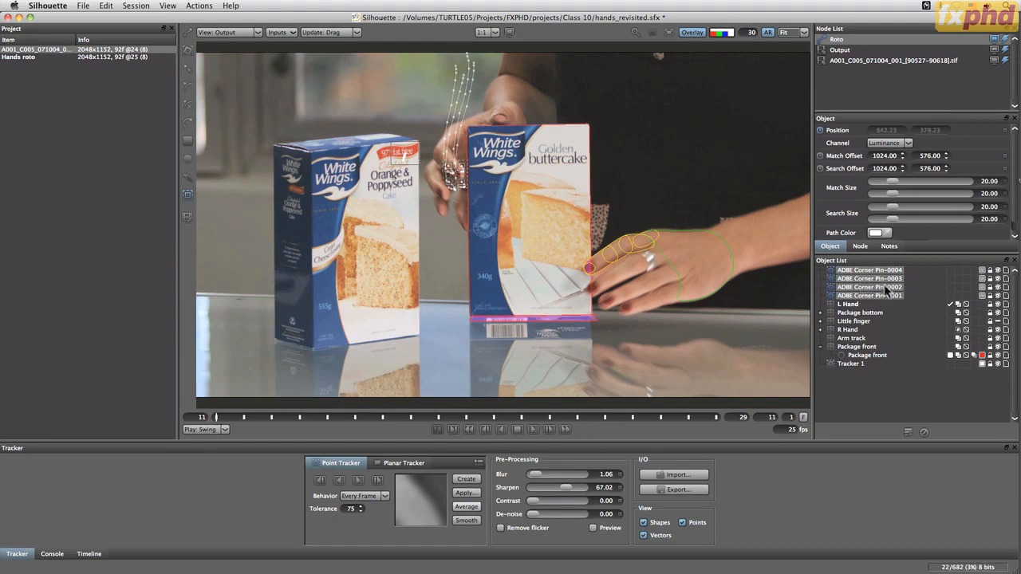
pyautogui.click(467, 507)
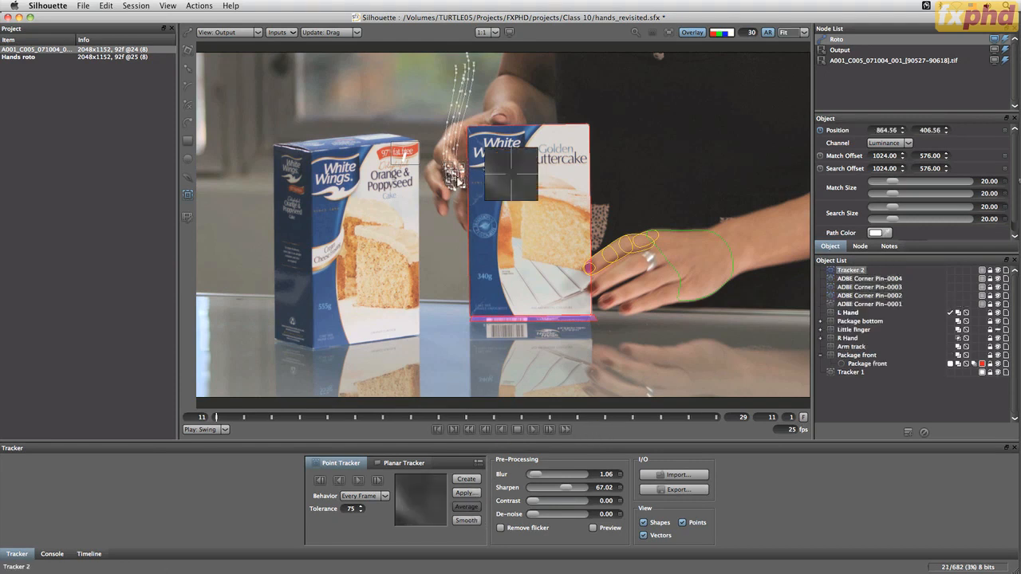
pyautogui.click(861, 279)
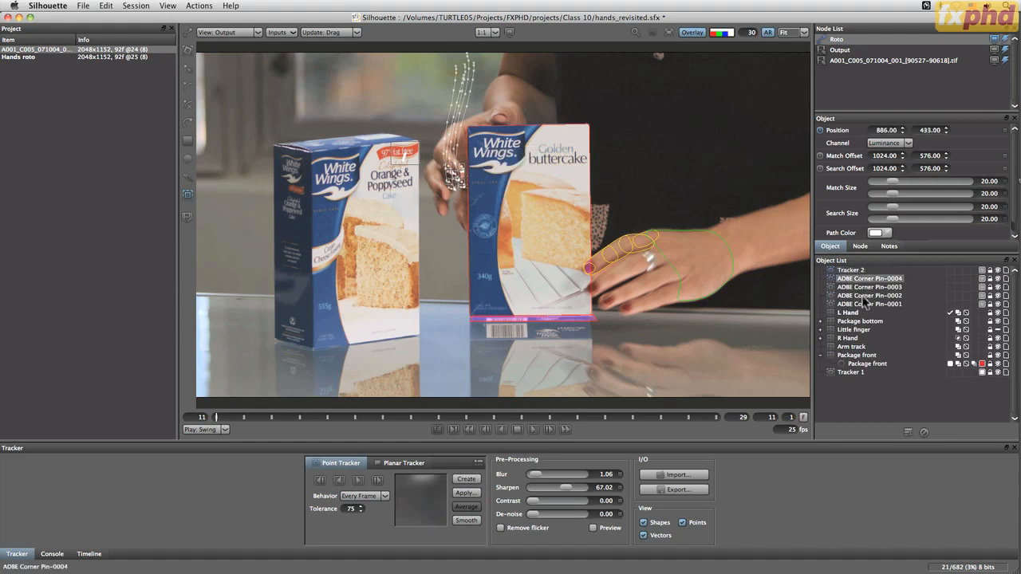
pyautogui.keyDown('shift'); pyautogui.click(865, 304); pyautogui.keyUp('shift')
pyautogui.press('Delete')
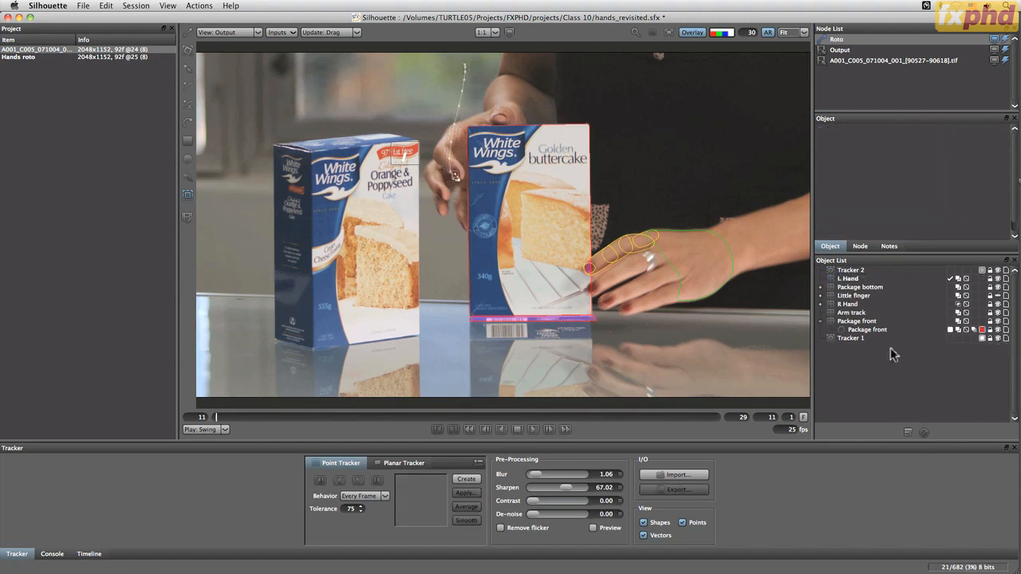
# Match-move the L Hand layer with the averaged tracker, using X-axis and Y-axis position only
pyautogui.click(850, 271)
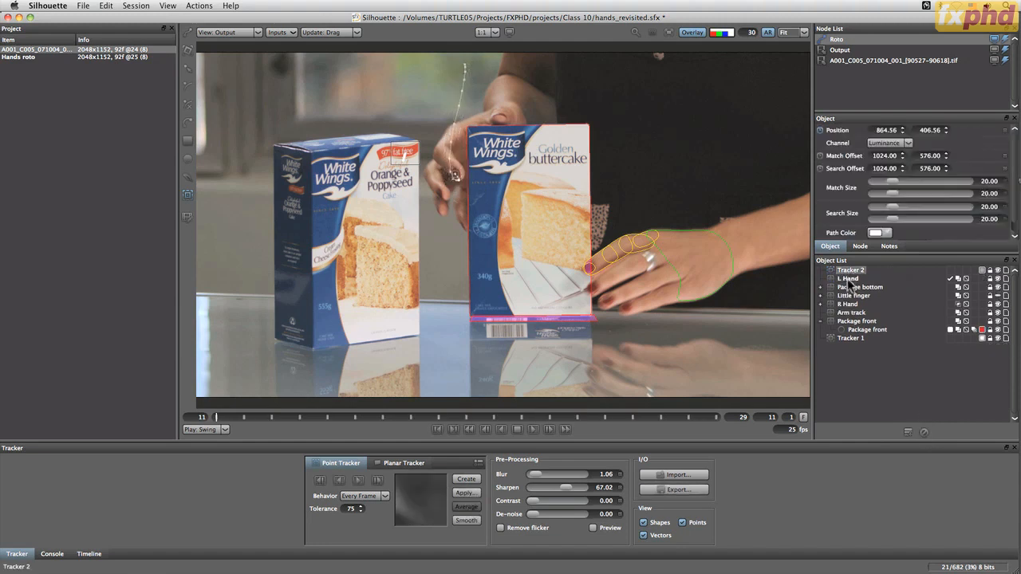
pyautogui.keyDown('shift'); pyautogui.click(847, 278); pyautogui.keyUp('shift')
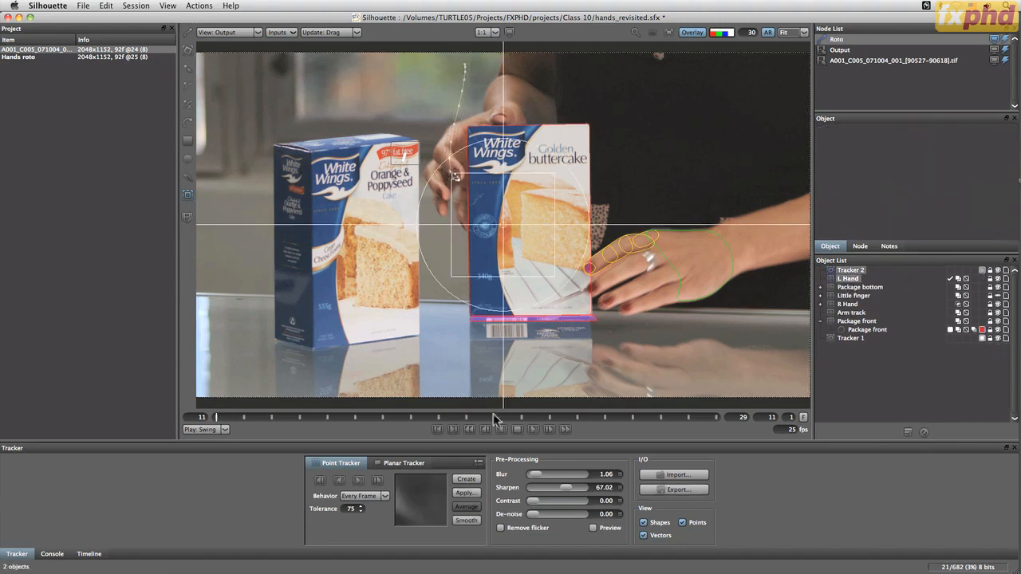
pyautogui.click(468, 497)
pyautogui.click(467, 495)
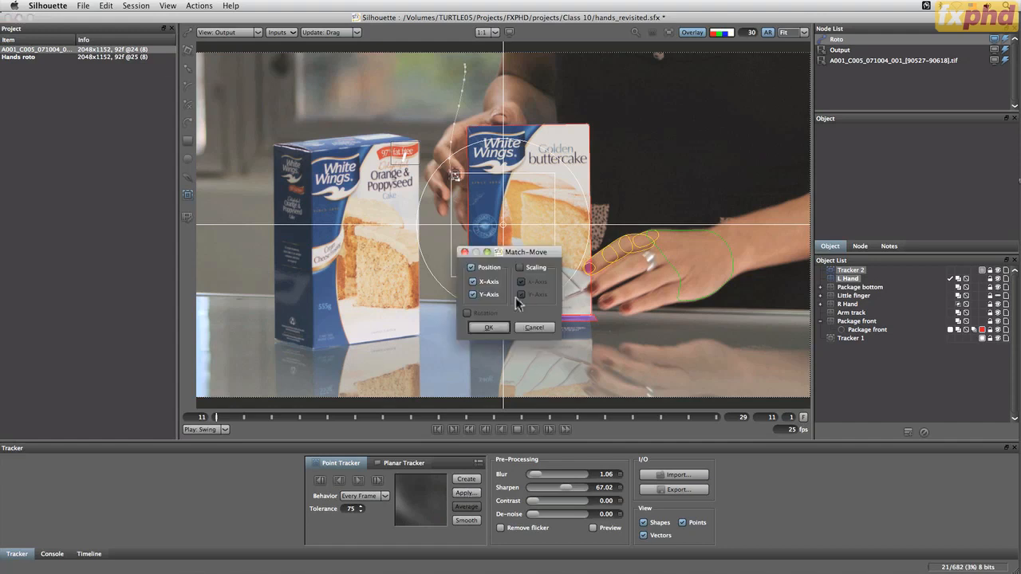
pyautogui.click(490, 328)
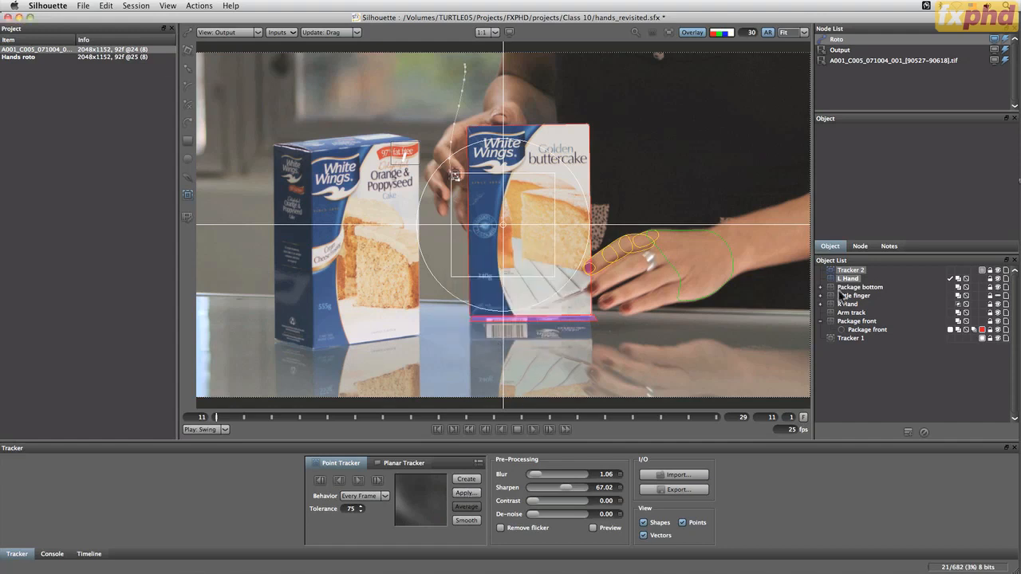
pyautogui.click(403, 77)
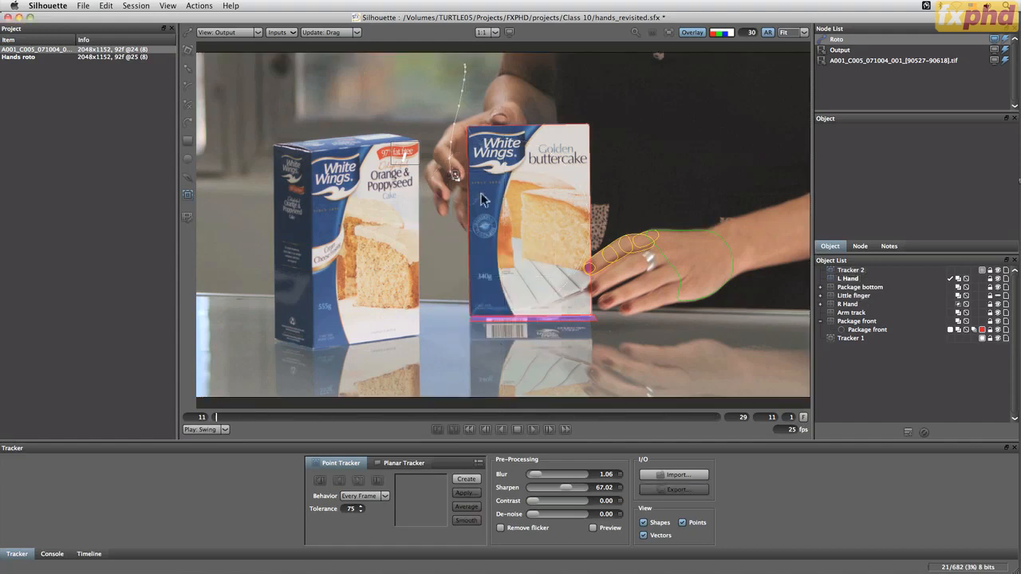
# Hide Tracker 2, place it below Tracker 1 in the object order, and scrub the L Hand layer to check its motion
pyautogui.click(997, 278)
pyautogui.moveTo(850, 270); pyautogui.dragTo(848, 342)
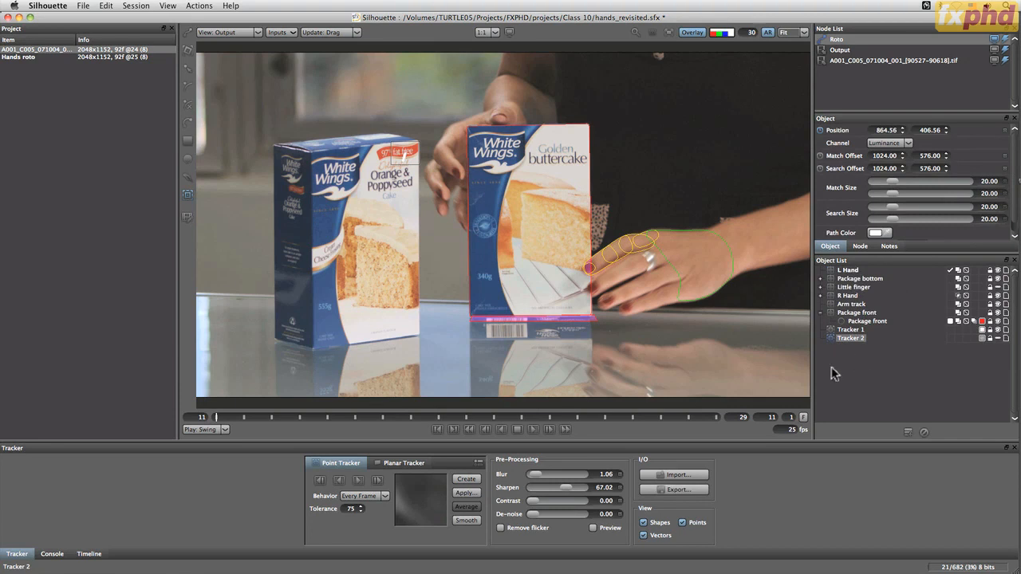
pyautogui.click(848, 270)
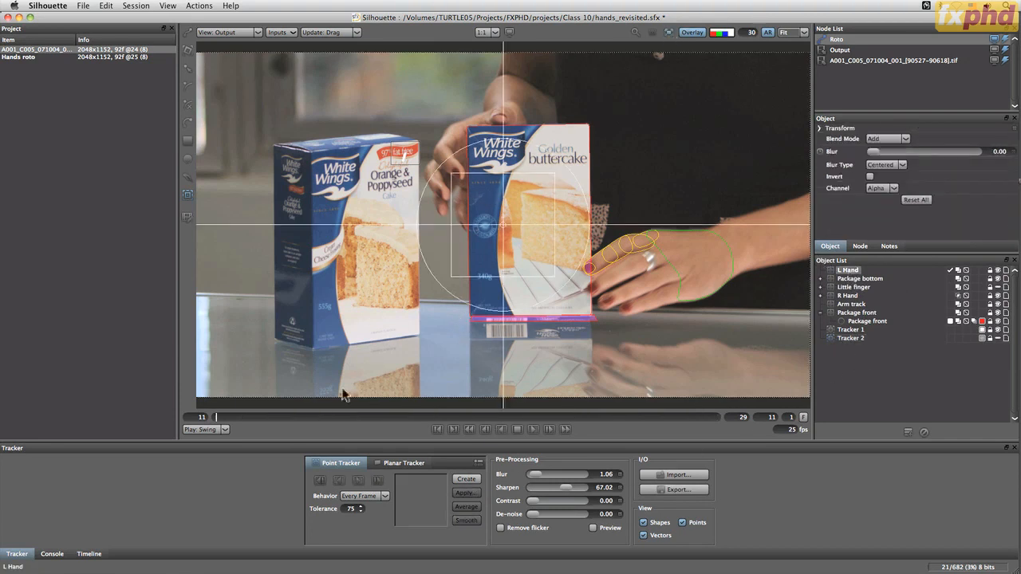
pyautogui.moveTo(225, 417); pyautogui.dragTo(208, 356)
# Draw a closed X-Spline around the fingertip beside the White Wings logo on frame 11, inside the L Hand layer
pyautogui.scroll(2, 459, 231)
pyautogui.moveTo(404, 109); pyautogui.dragTo(409, 361)
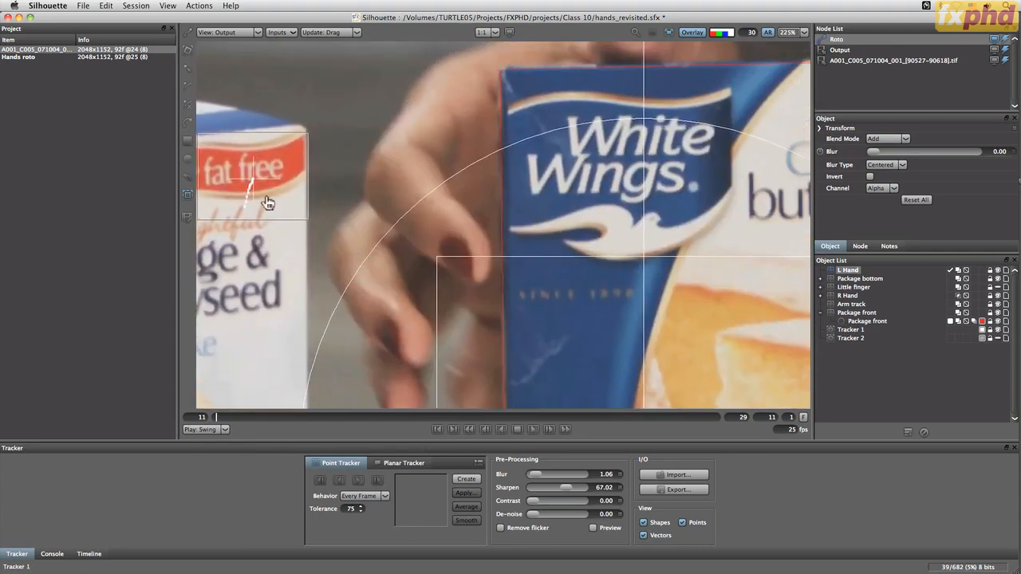
pyautogui.click(188, 106)
pyautogui.click(392, 211)
pyautogui.press('super+z')
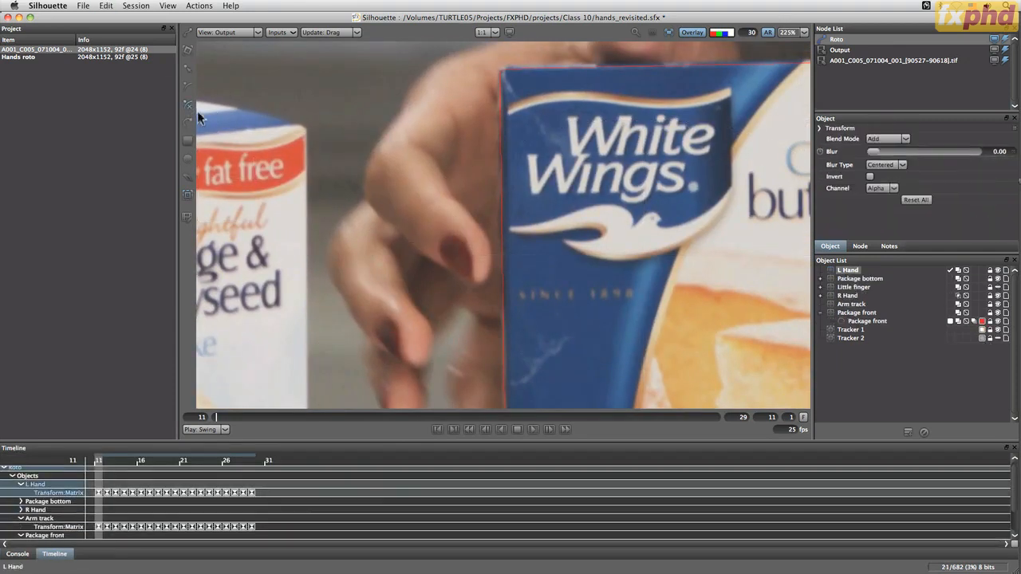
pyautogui.click(449, 197)
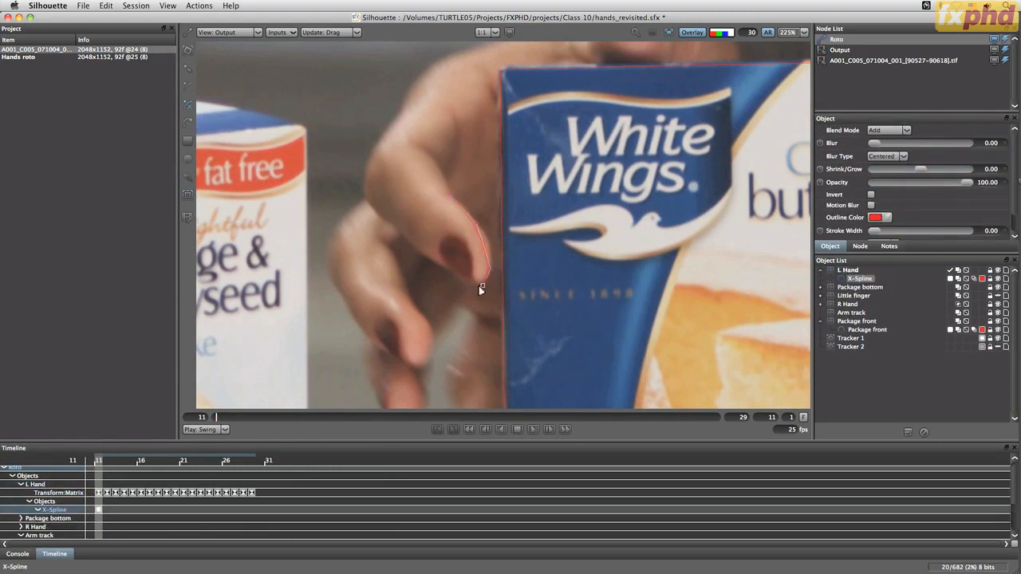
pyautogui.click(406, 233)
pyautogui.click(449, 196)
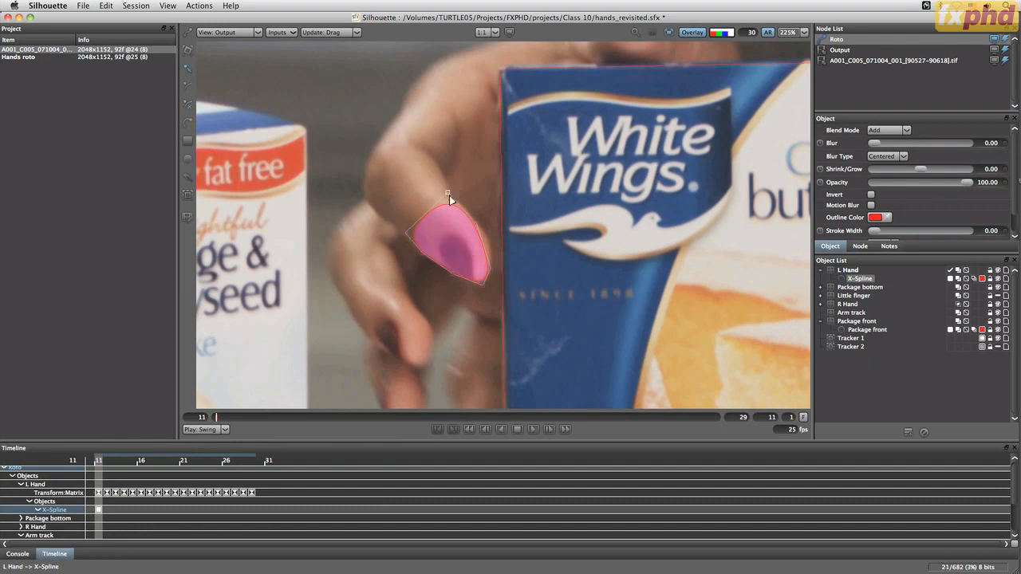
# Move the fingertip spline's points outward to fit the finger edge, and scrub the frames to check the shape
pyautogui.moveTo(448, 195); pyautogui.dragTo(449, 187)
pyautogui.click(481, 244)
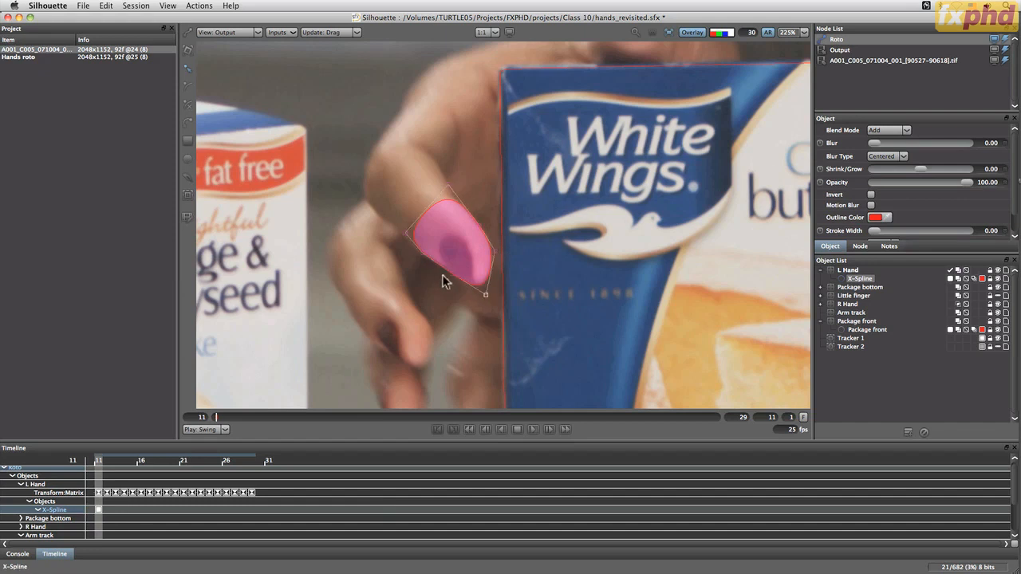
pyautogui.moveTo(453, 274); pyautogui.dragTo(451, 273)
pyautogui.click(399, 239)
pyautogui.click(422, 256)
pyautogui.moveTo(233, 417); pyautogui.dragTo(109, 431)
# Delete the L Hand layer together with its fingertip shape, and save the project
pyautogui.click(820, 270)
pyautogui.click(850, 271)
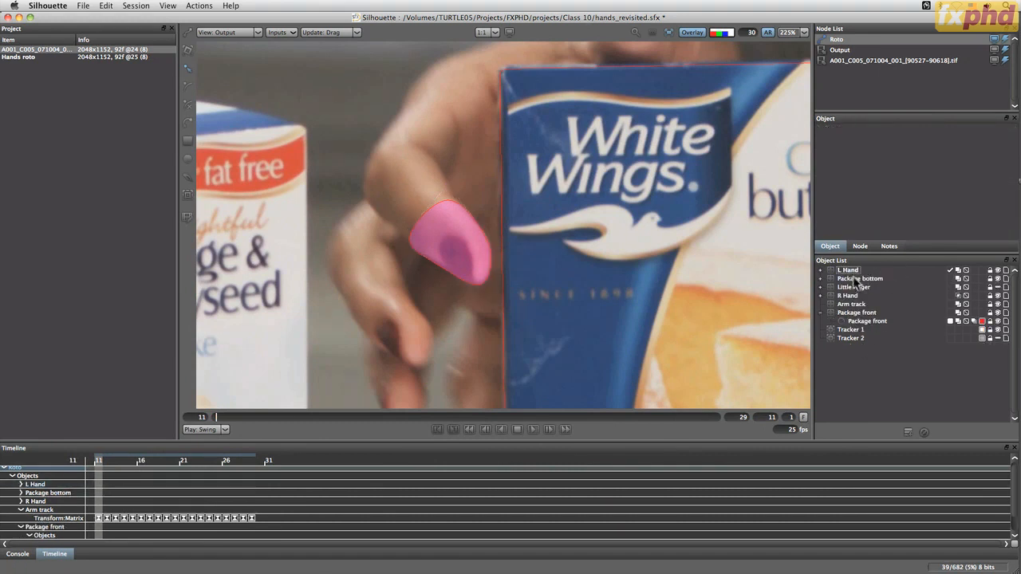
pyautogui.press('Delete')
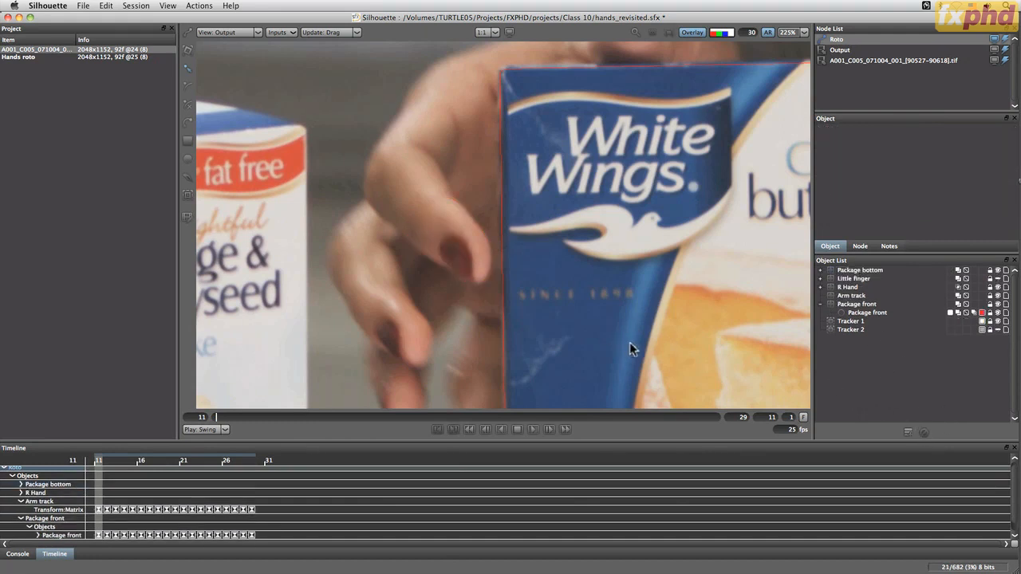
pyautogui.press('super+s')
pyautogui.press('f')
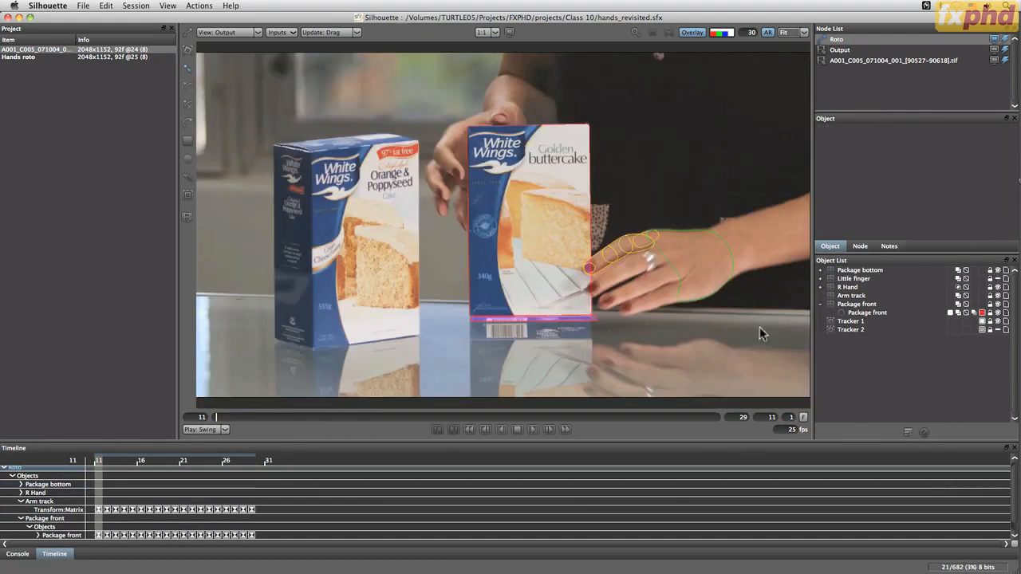
# Play back the roto, and move the corners of the package bottom's Square 3 shape onto the box edge at frame 11
pyautogui.press('space')
pyautogui.moveTo(522, 430); pyautogui.dragTo(180, 417)
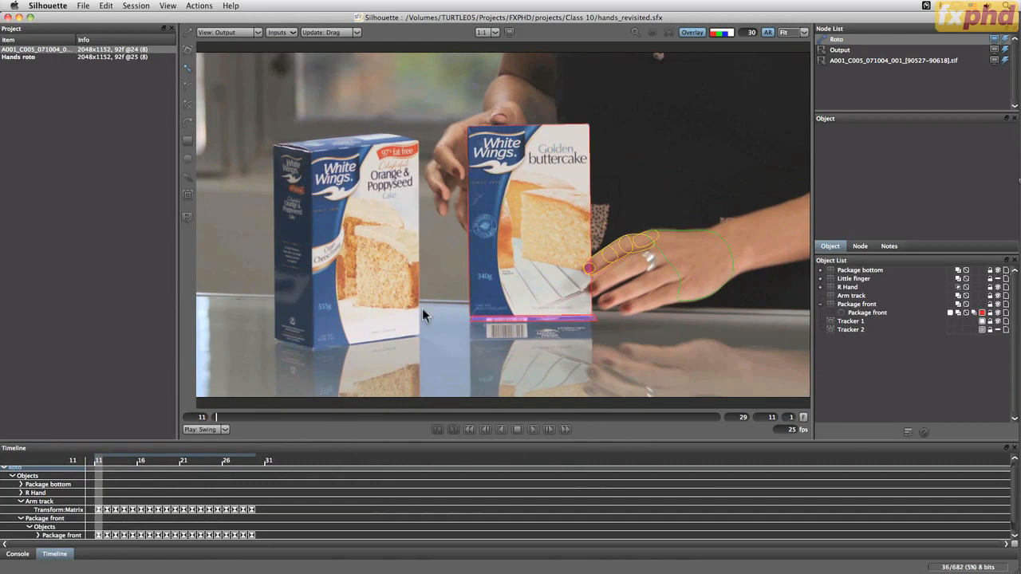
pyautogui.click(866, 311)
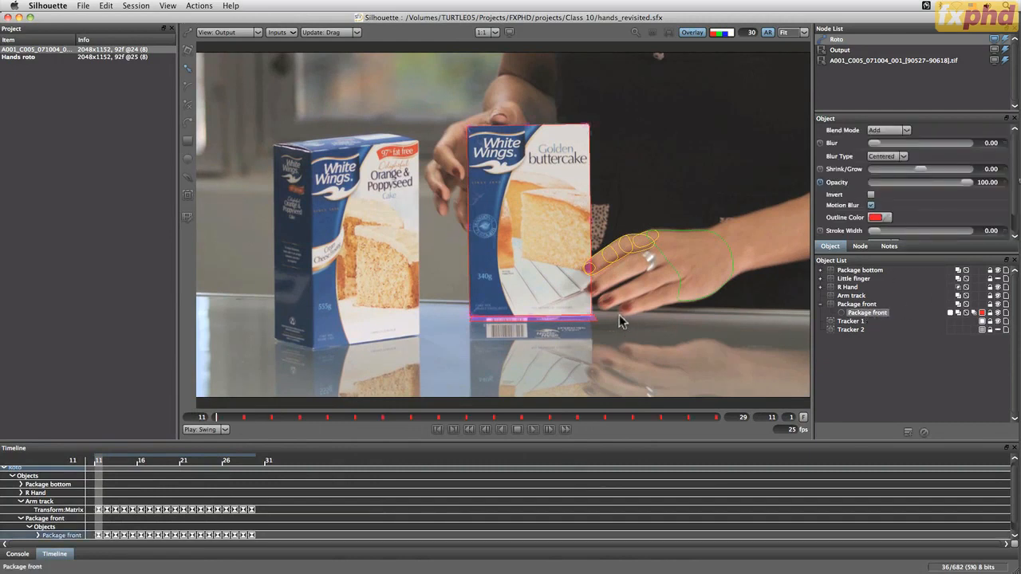
pyautogui.scroll(4, 603, 333)
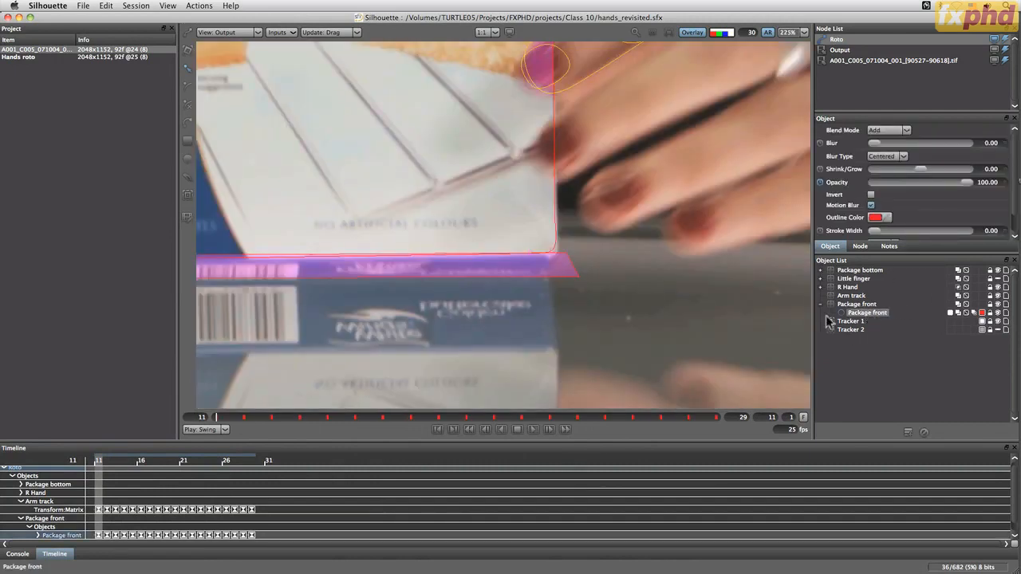
pyautogui.click(579, 280)
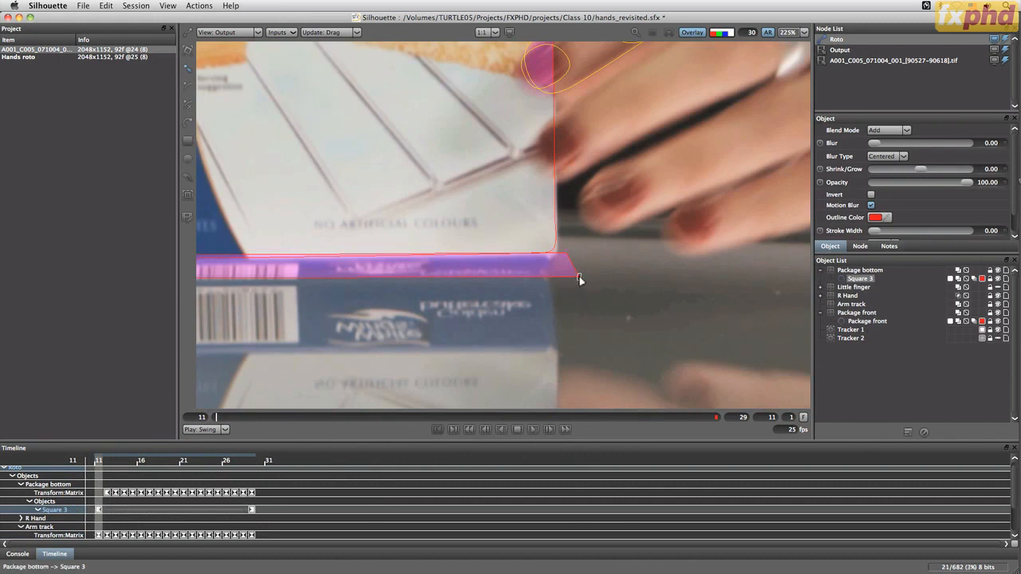
pyautogui.moveTo(575, 279); pyautogui.dragTo(556, 260)
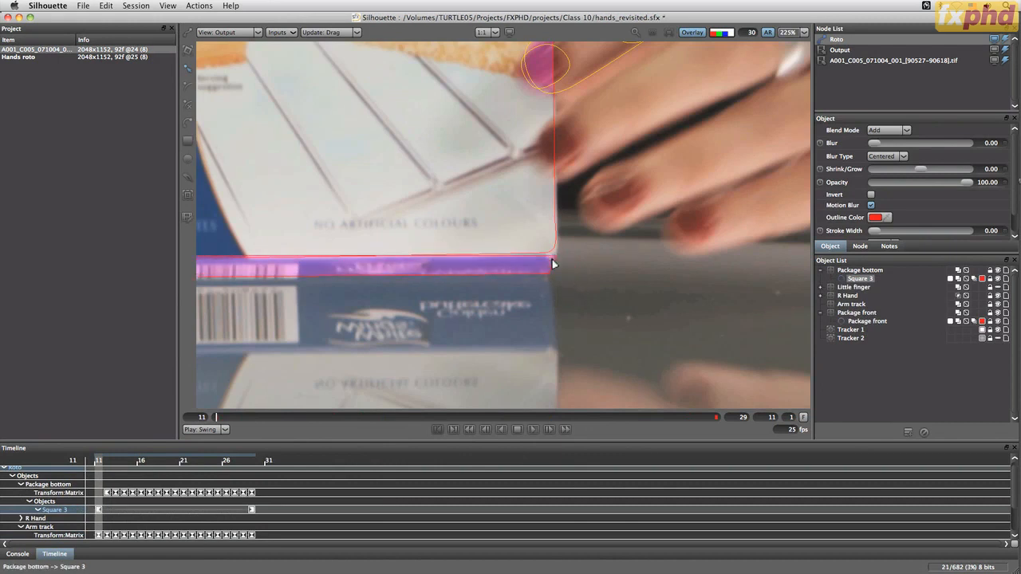
pyautogui.moveTo(385, 309); pyautogui.dragTo(554, 306)
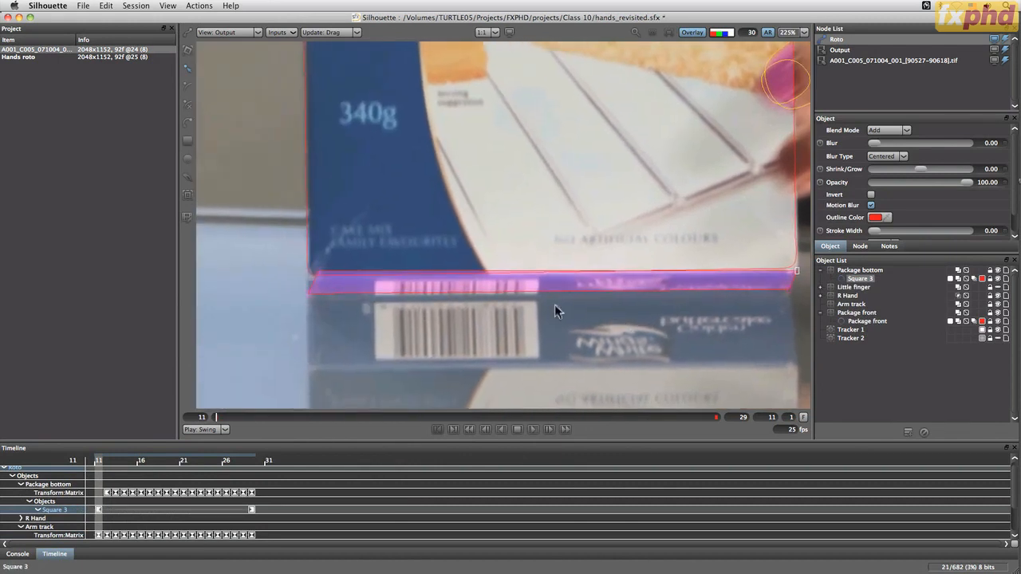
pyautogui.moveTo(314, 299); pyautogui.dragTo(308, 273)
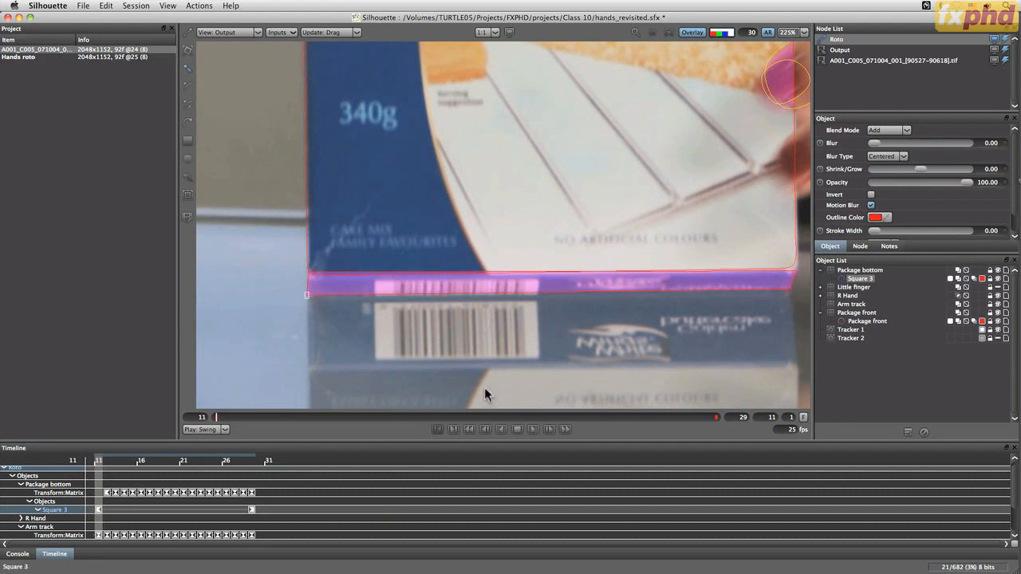
# At frame 18, realign all four corners of Square 3 with the package bottom's edges
pyautogui.moveTo(217, 418); pyautogui.dragTo(422, 433)
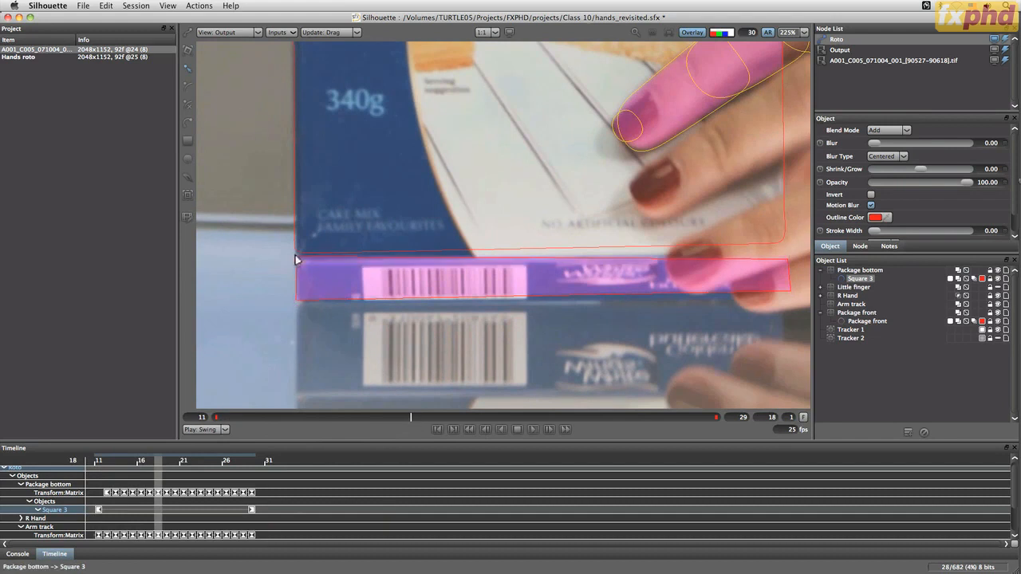
pyautogui.moveTo(296, 260); pyautogui.dragTo(294, 258)
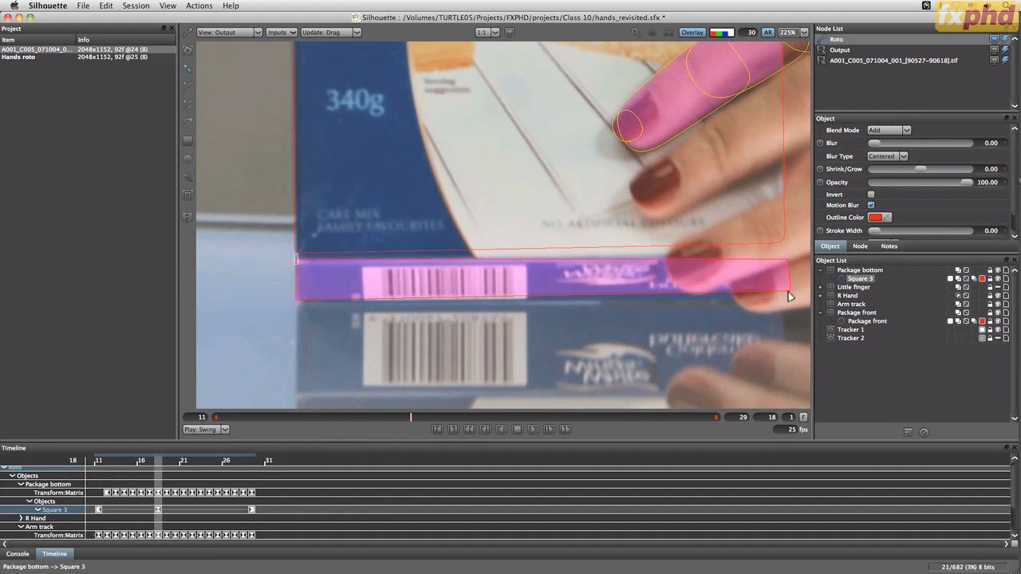
pyautogui.moveTo(788, 296); pyautogui.dragTo(789, 299)
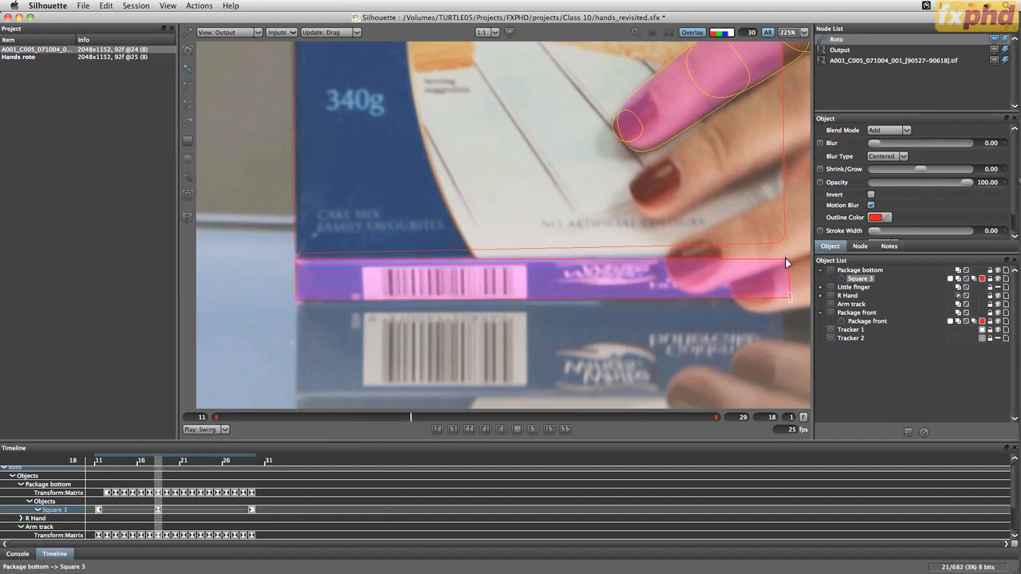
pyautogui.moveTo(787, 262); pyautogui.dragTo(789, 253)
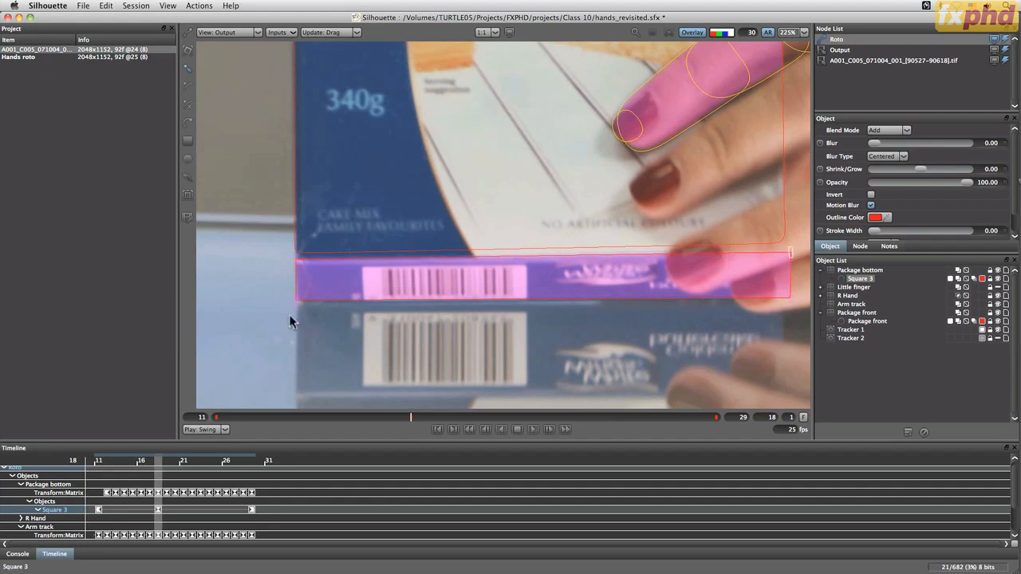
pyautogui.moveTo(297, 299); pyautogui.dragTo(296, 302)
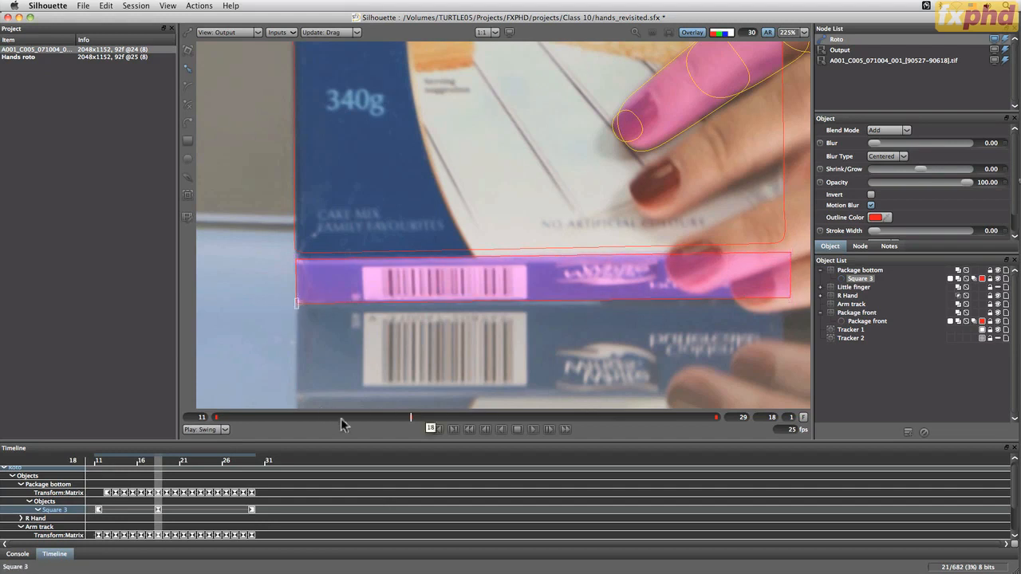
# Check how the package bottom shape fits the box edge at frame 22, up close and in the full frame
pyautogui.moveTo(410, 421); pyautogui.dragTo(515, 424)
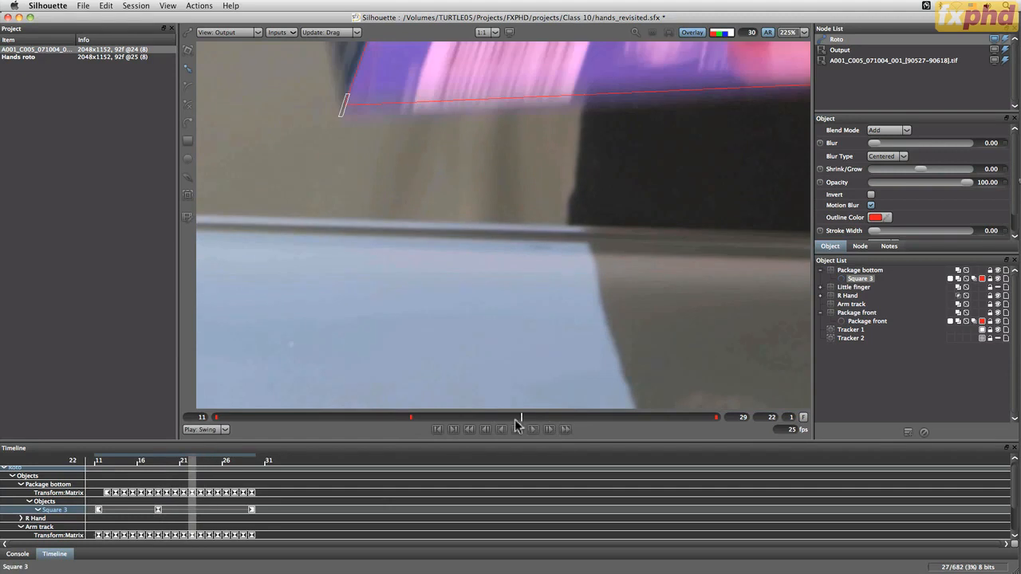
pyautogui.moveTo(576, 201); pyautogui.dragTo(488, 367)
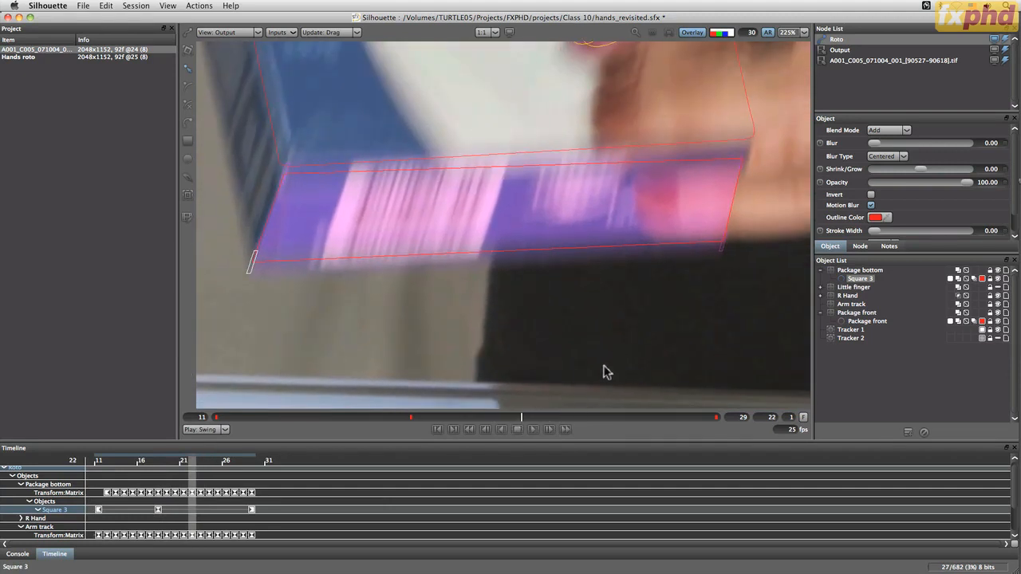
pyautogui.press('f')
pyautogui.moveTo(526, 429)
pyautogui.mouseDown()
pyautogui.moveTo(695, 422)
pyautogui.moveTo(496, 414)
pyautogui.moveTo(522, 417)
pyautogui.mouseUp()
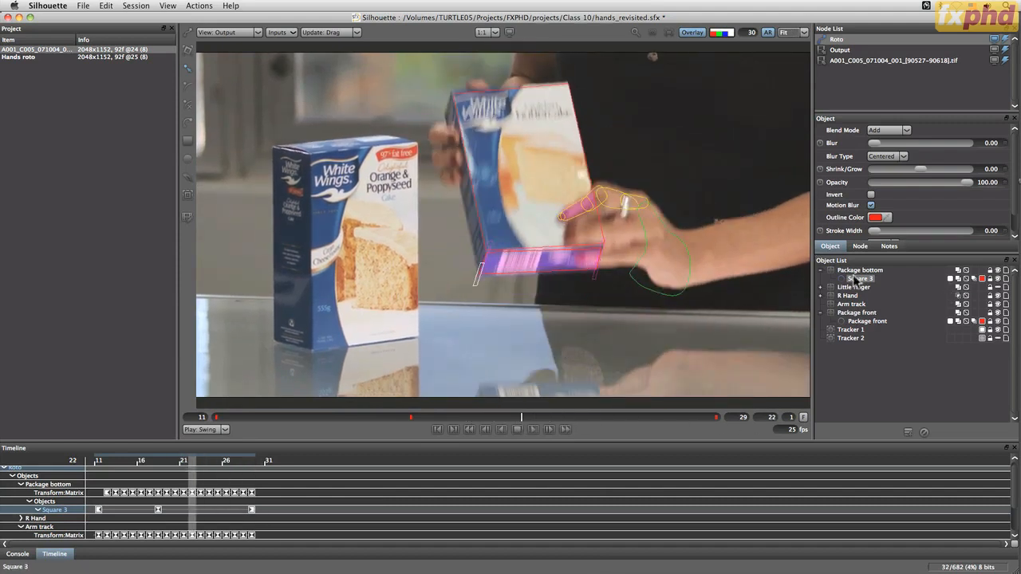
pyautogui.moveTo(855, 278); pyautogui.dragTo(888, 315)
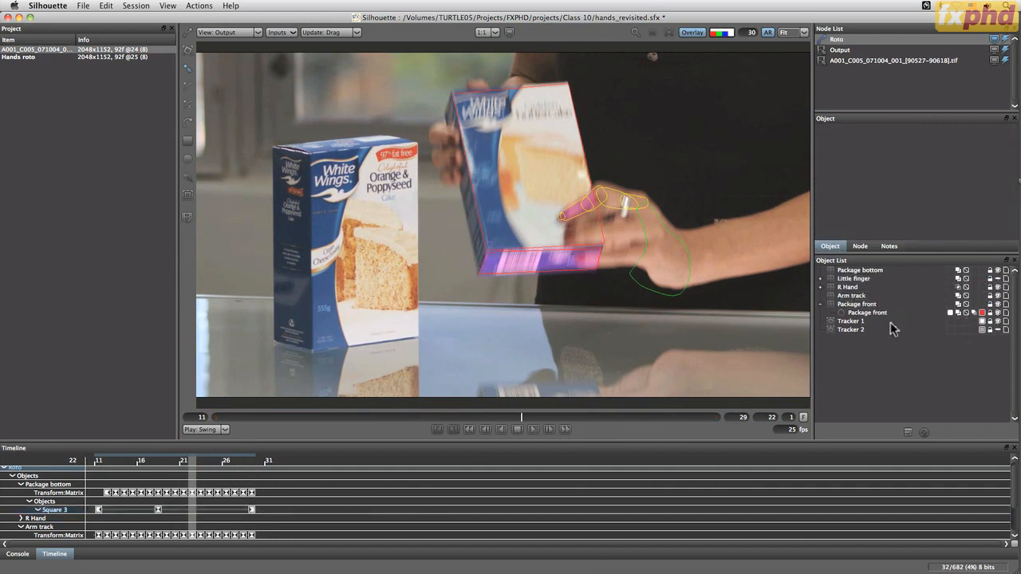
pyautogui.press('super+z')
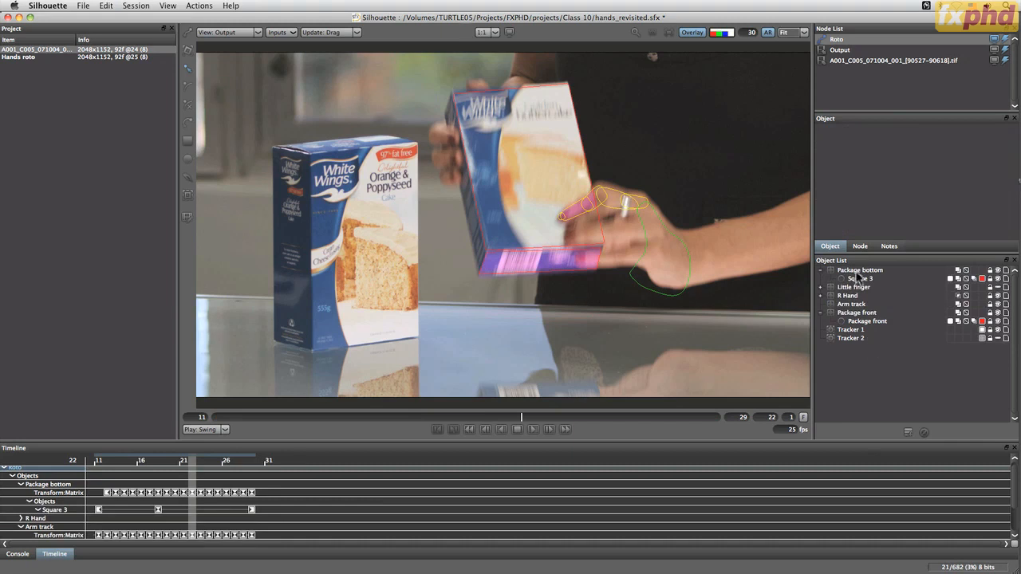
pyautogui.moveTo(858, 275); pyautogui.dragTo(857, 305)
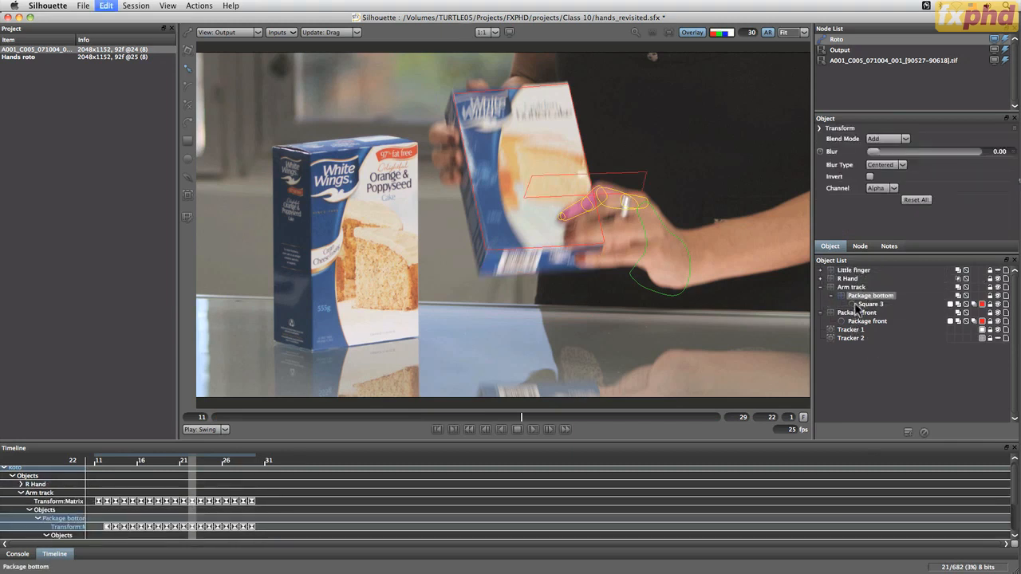
pyautogui.press('super+z')
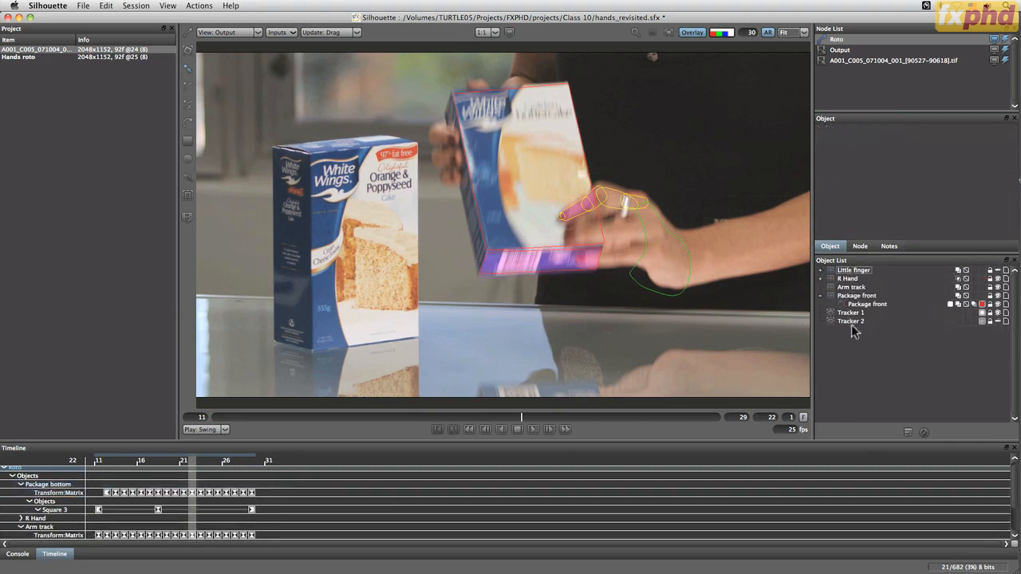
# Move the Package bottom layer directly above the Package front layer, and collapse both layers in the object list
pyautogui.press('super+z')
pyautogui.click(820, 296)
pyautogui.click(865, 313)
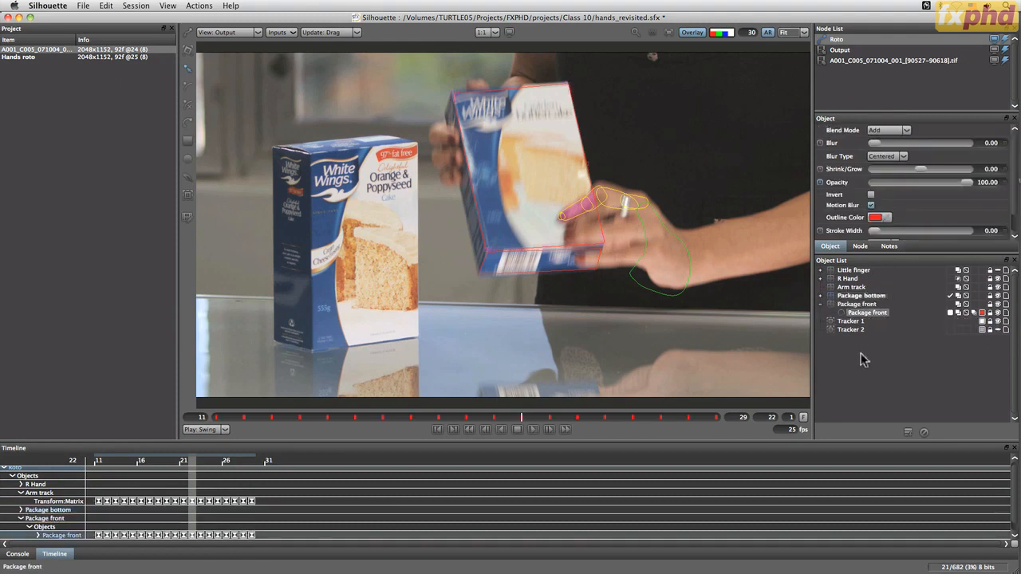
pyautogui.click(864, 360)
pyautogui.click(821, 306)
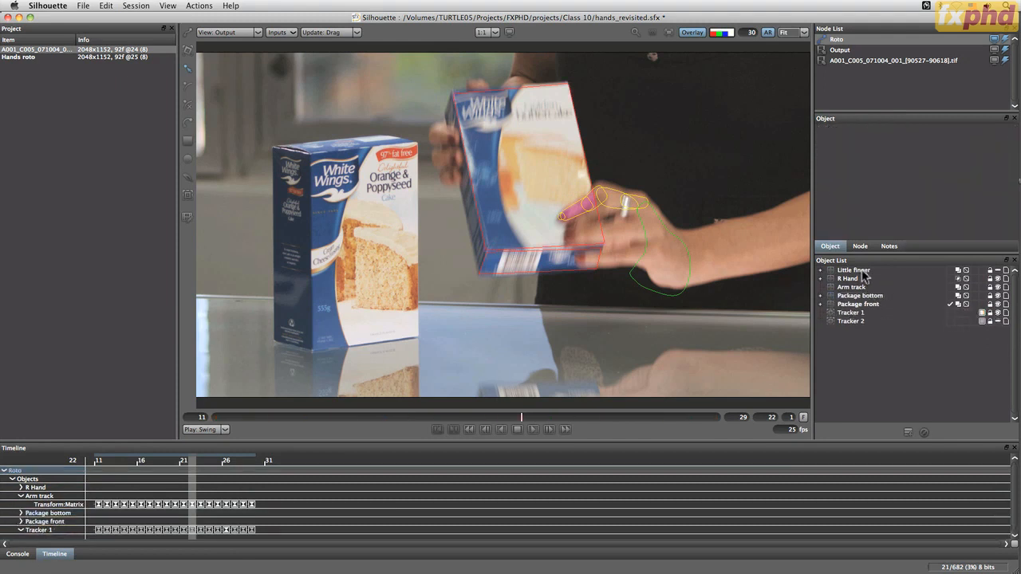
# Make the Little finger layer visible, and at frame 20 set the R Hand layer's blend mode to Add
pyautogui.click(855, 271)
pyautogui.click(997, 271)
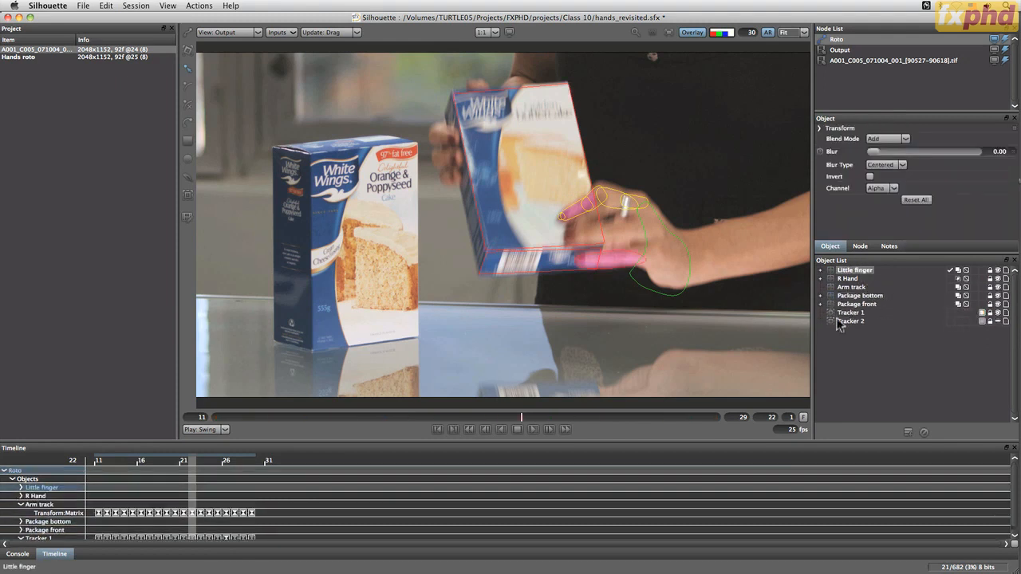
pyautogui.moveTo(501, 419); pyautogui.dragTo(455, 412)
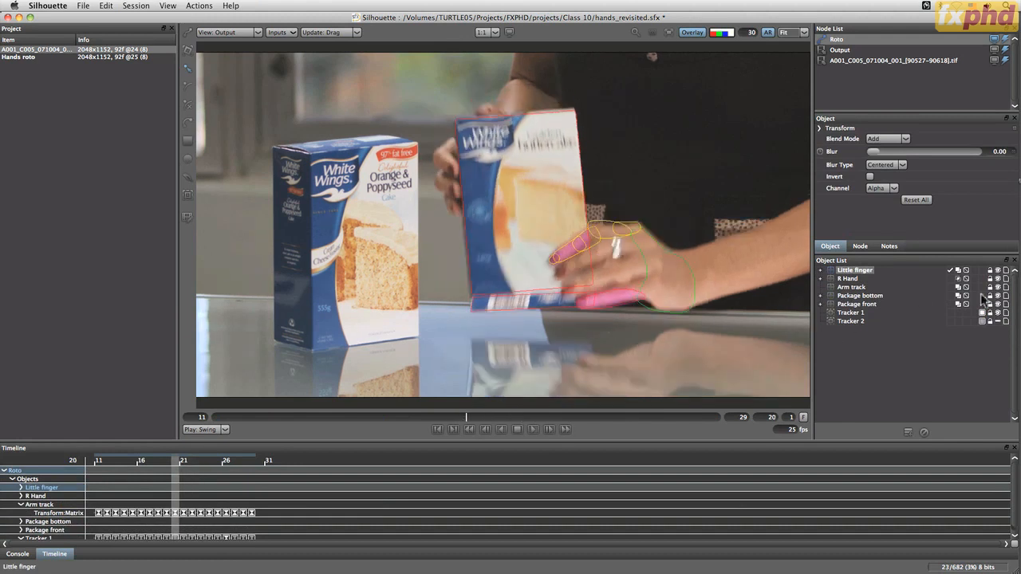
pyautogui.click(819, 296)
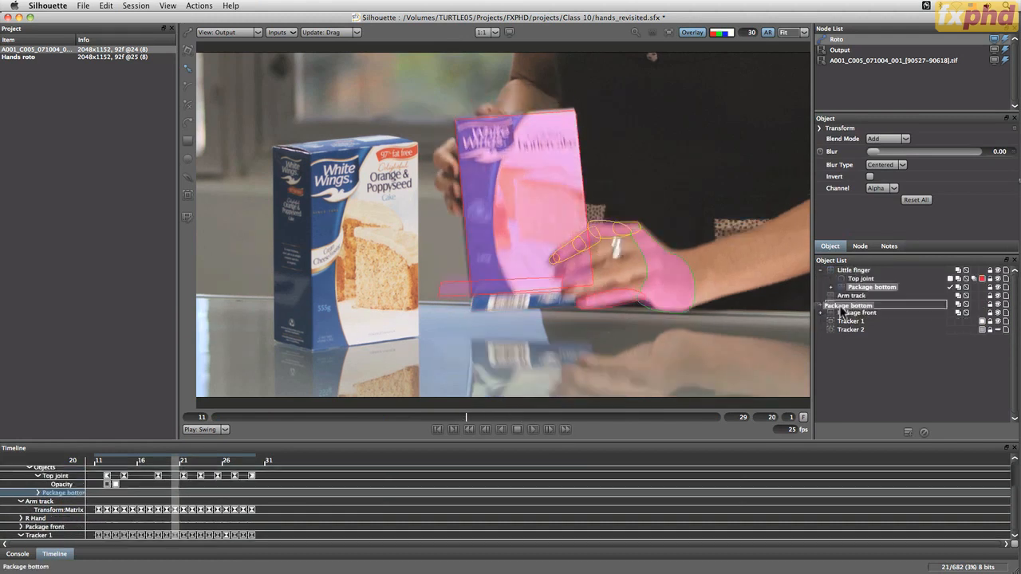
pyautogui.moveTo(840, 311); pyautogui.dragTo(842, 309)
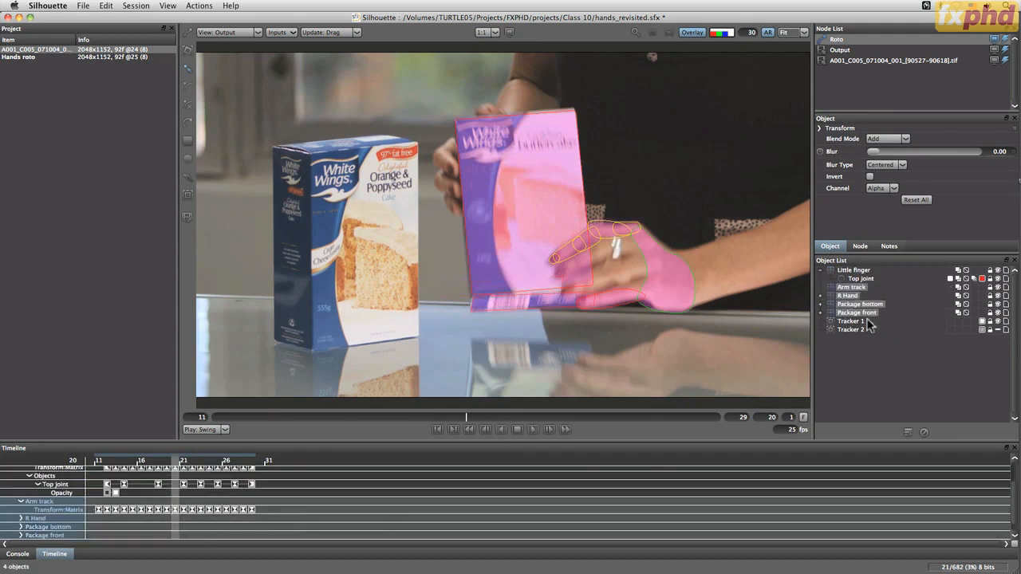
# Create a new layer and move the Package bottom and Package front layers into it
pyautogui.click(909, 432)
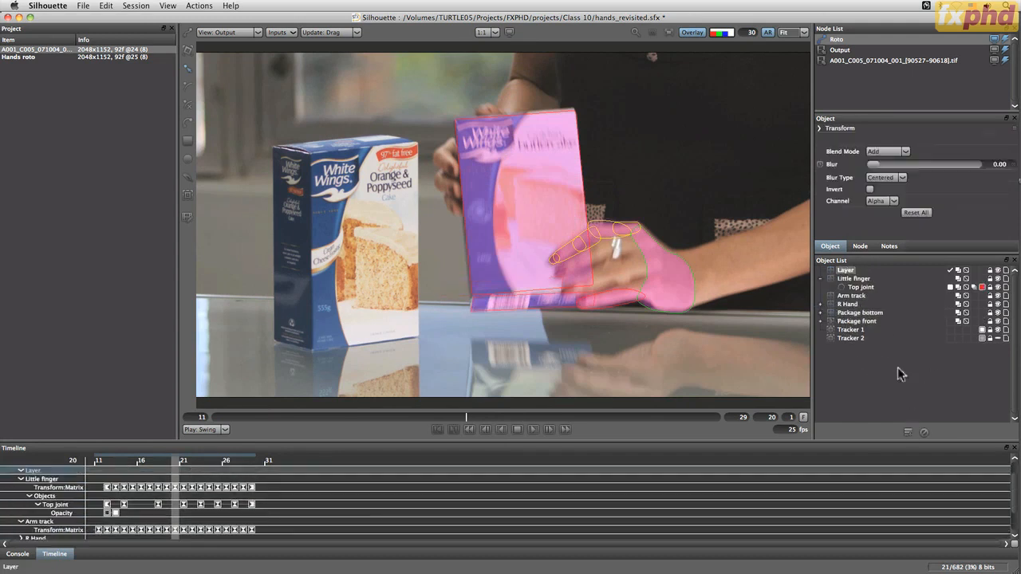
pyautogui.click(855, 314)
pyautogui.keyDown('super'); pyautogui.click(856, 321); pyautogui.keyUp('super')
pyautogui.moveTo(852, 319); pyautogui.dragTo(847, 271)
pyautogui.keyDown('shift'); pyautogui.click(845, 313); pyautogui.keyUp('shift')
# Rename the new parent layer as Package, and collapse it and the Little finger layer
pyautogui.click(847, 271)
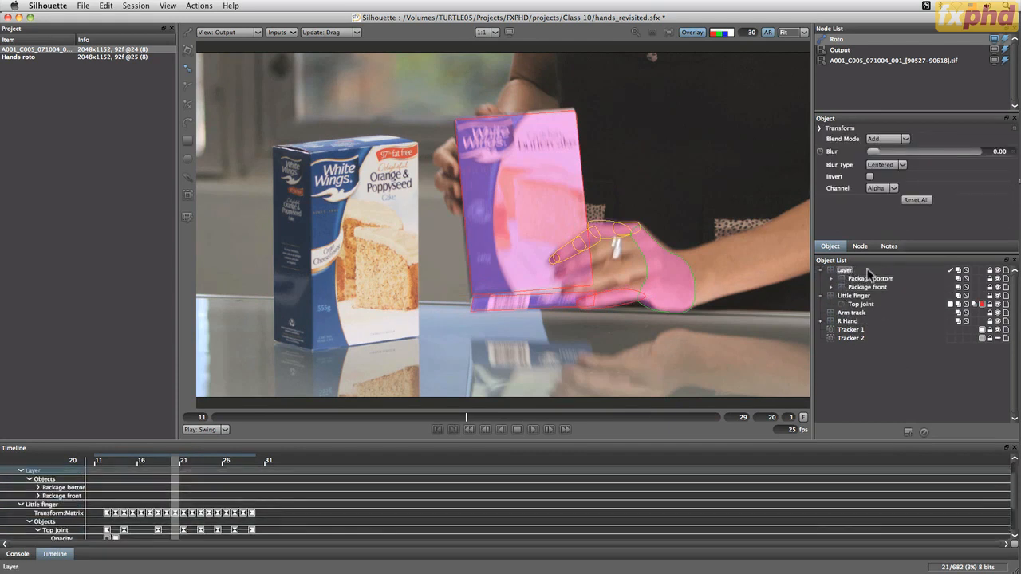
pyautogui.write('Package')
pyautogui.press('Return')
pyautogui.click(821, 270)
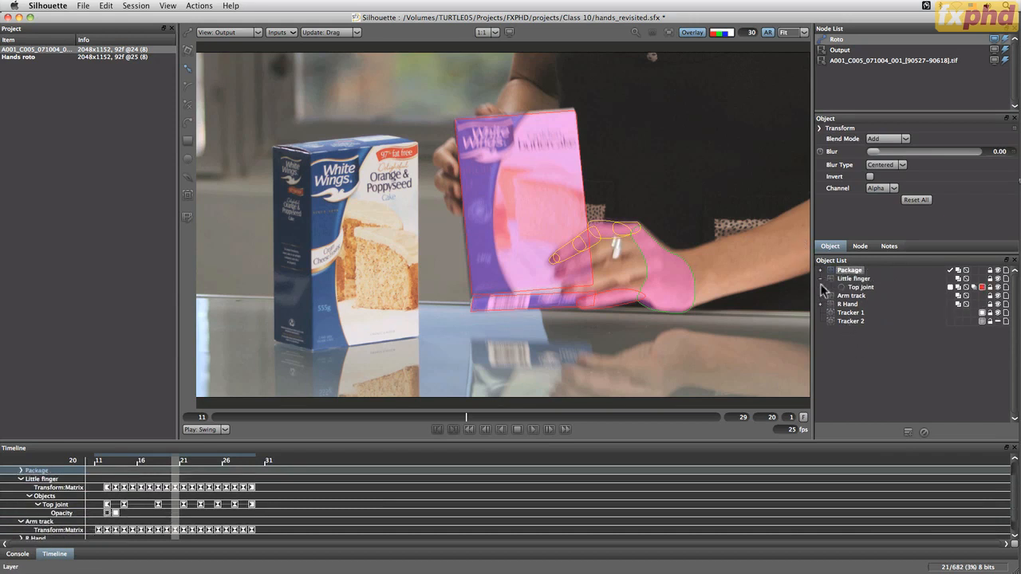
pyautogui.click(820, 278)
pyautogui.click(855, 351)
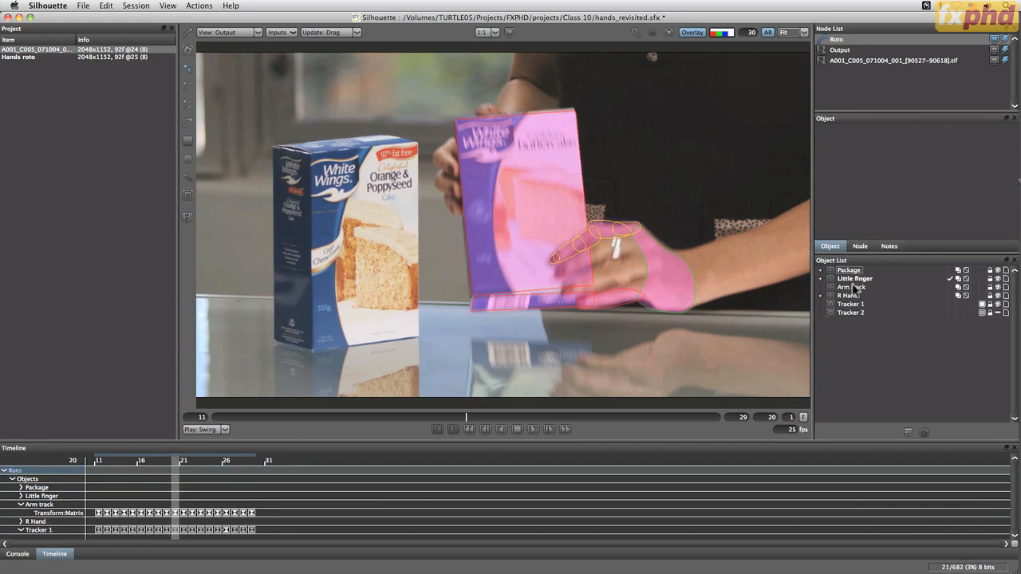
# Create another new layer and name it Hands
pyautogui.click(923, 433)
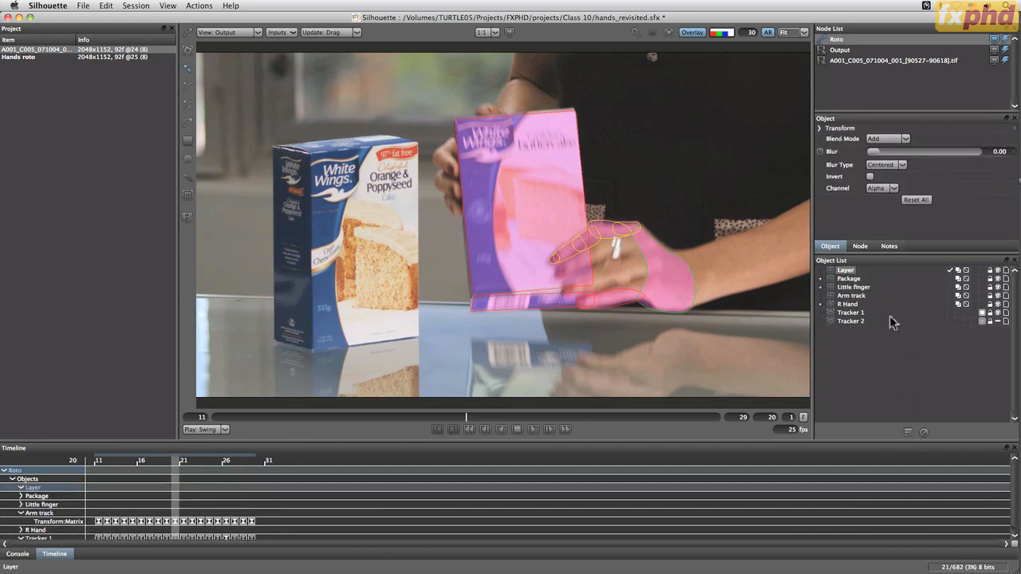
pyautogui.doubleClick(845, 270)
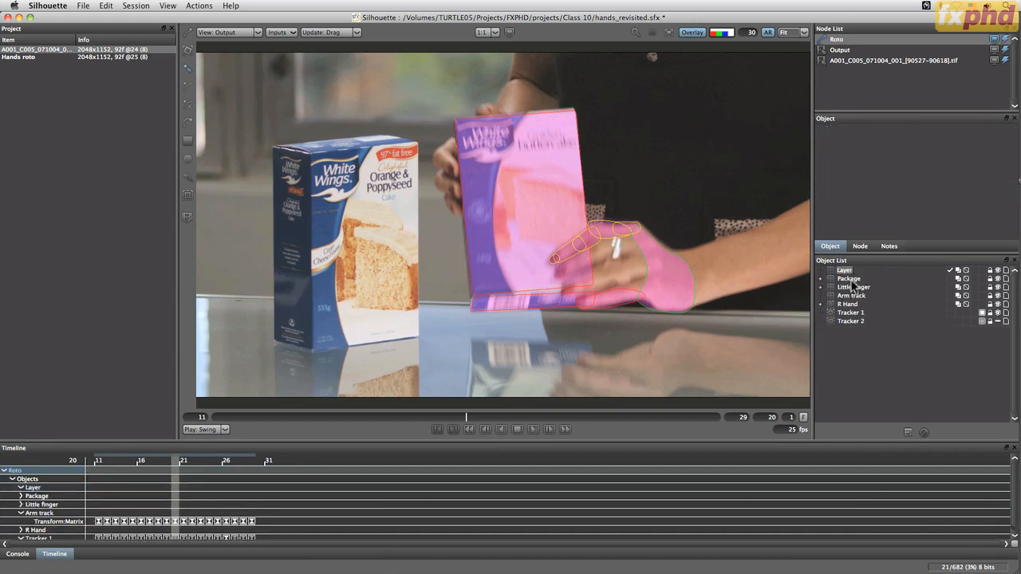
pyautogui.press('Return')
# Move the Little finger and R Hand layers into the Hands layer and collapse it
pyautogui.click(856, 288)
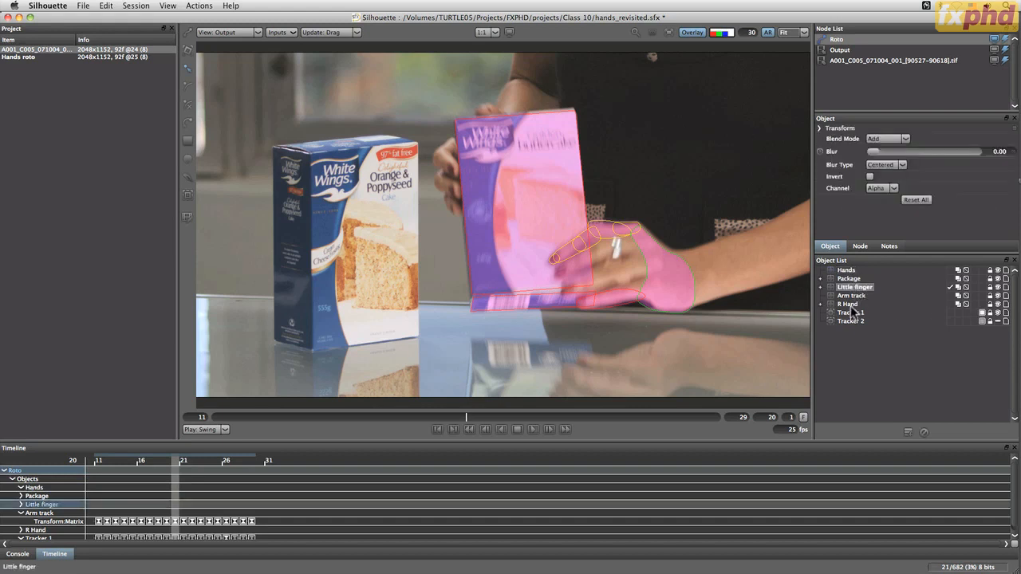
pyautogui.click(849, 304)
pyautogui.keyDown('super'); pyautogui.click(849, 288); pyautogui.keyUp('super')
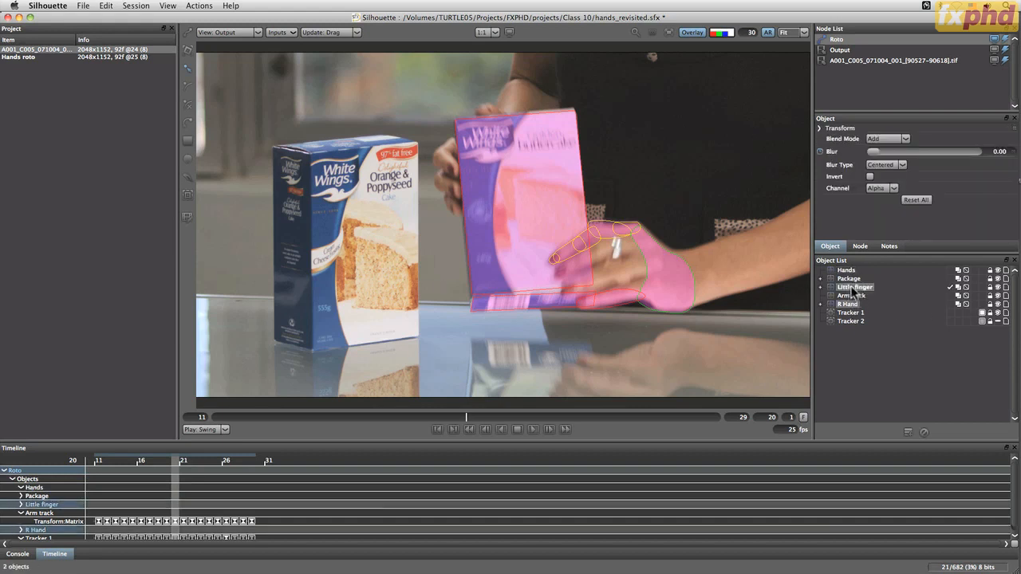
pyautogui.moveTo(848, 287); pyautogui.dragTo(847, 272)
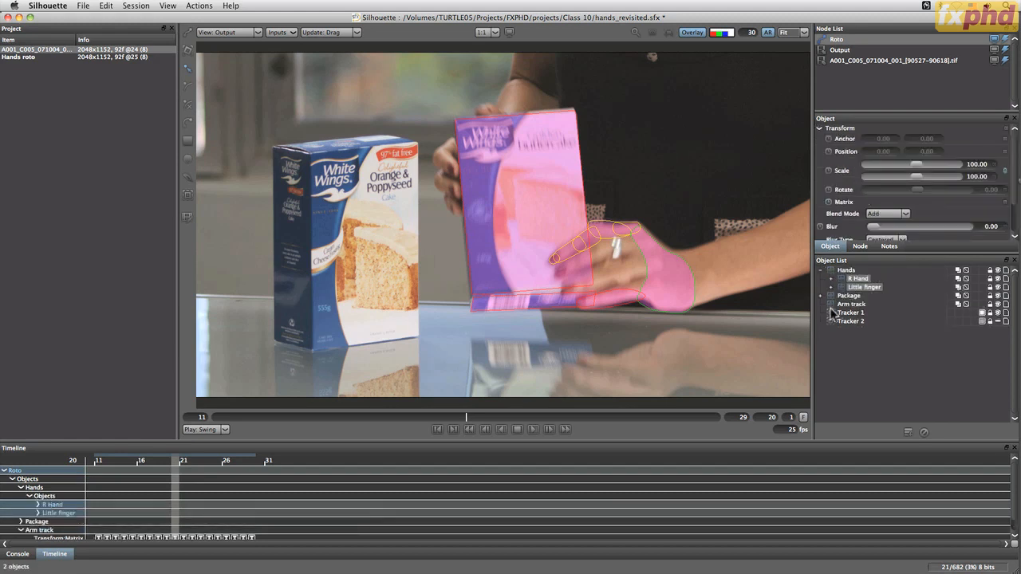
pyautogui.click(820, 272)
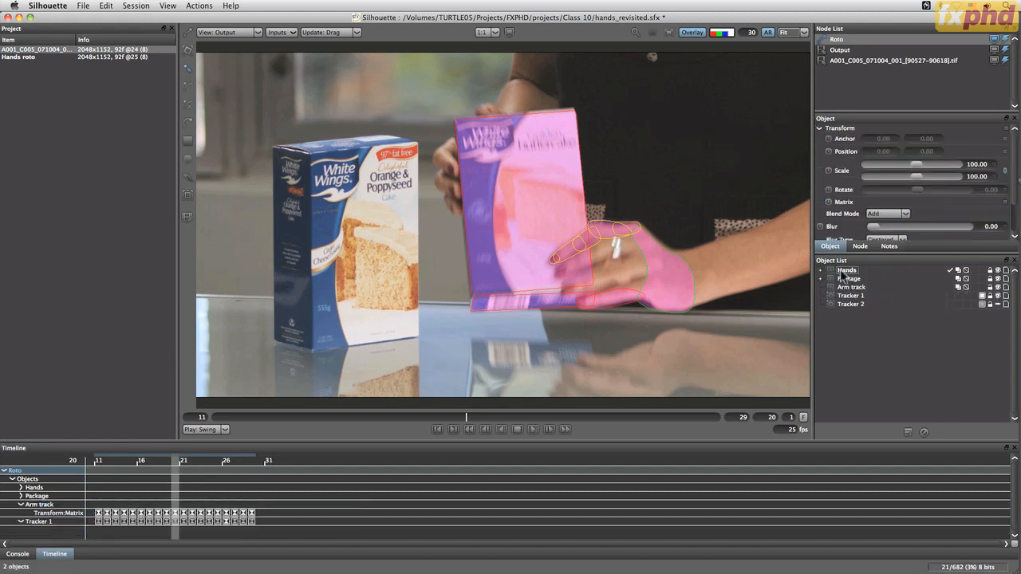
# Set the Hands layer's blend mode to Multiply, and check the combined matte at frame 22
pyautogui.click(957, 271)
pyautogui.click(959, 279)
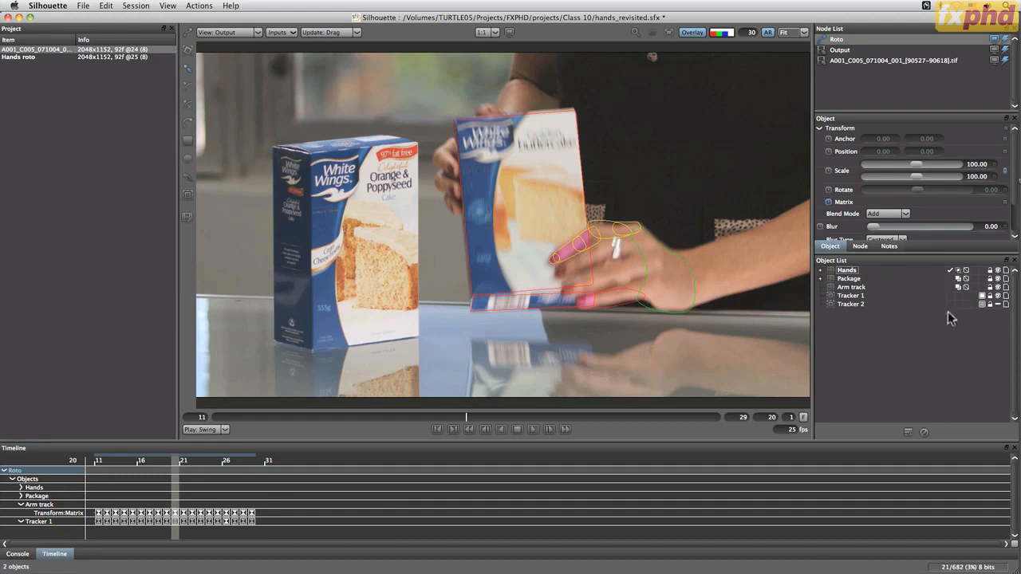
pyautogui.click(929, 337)
pyautogui.click(873, 270)
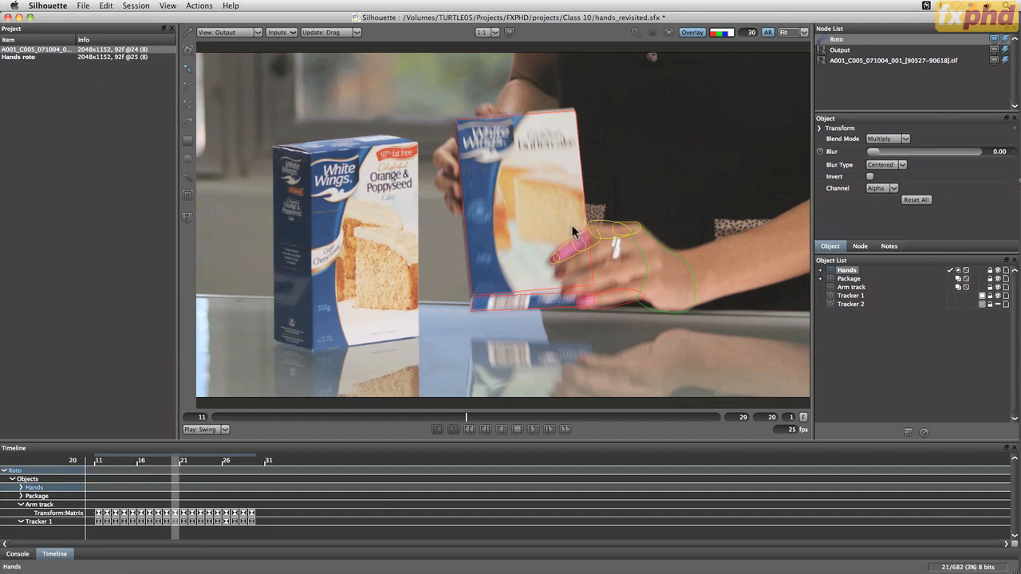
pyautogui.moveTo(466, 416)
pyautogui.mouseDown()
pyautogui.moveTo(634, 417)
pyautogui.moveTo(369, 417)
pyautogui.moveTo(627, 429)
pyautogui.moveTo(583, 435)
pyautogui.moveTo(522, 423)
pyautogui.mouseUp()
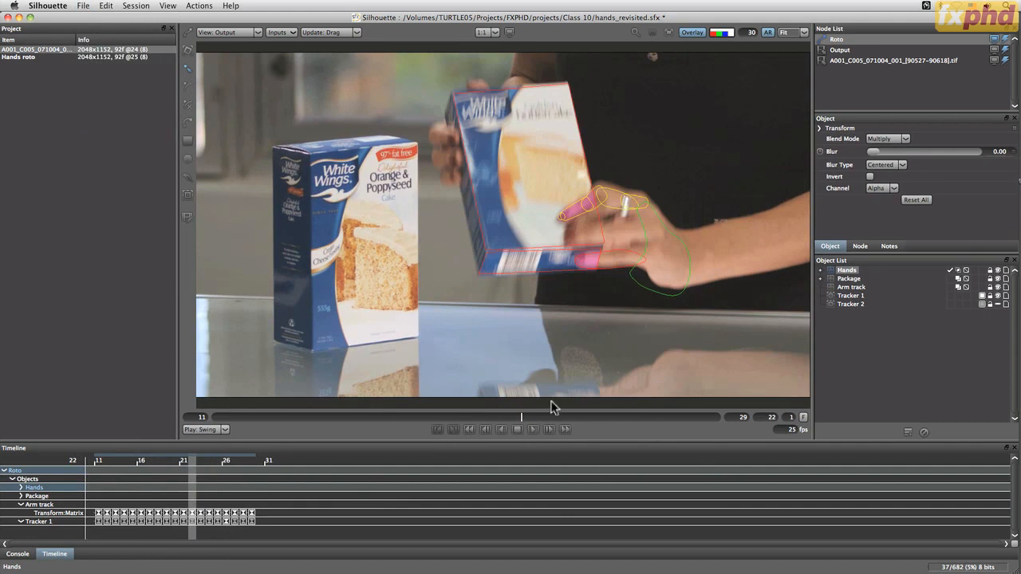
pyautogui.click(198, 8)
pyautogui.click(194, 7)
pyautogui.click(82, 7)
pyautogui.moveTo(102, 118)
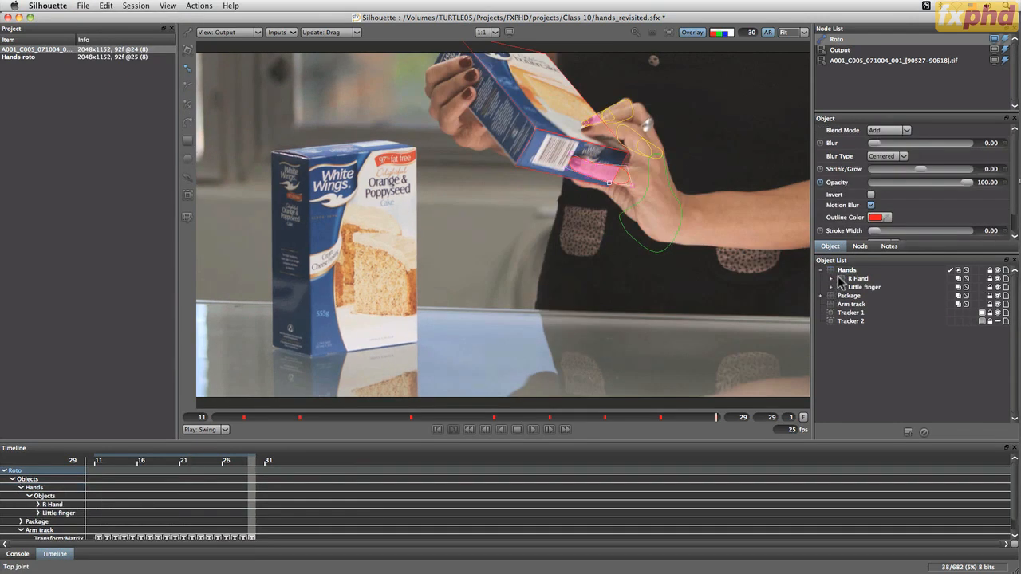
# Select the Hands layer with all its nested layers and shapes, and open the list of shape export formats
pyautogui.click(831, 304)
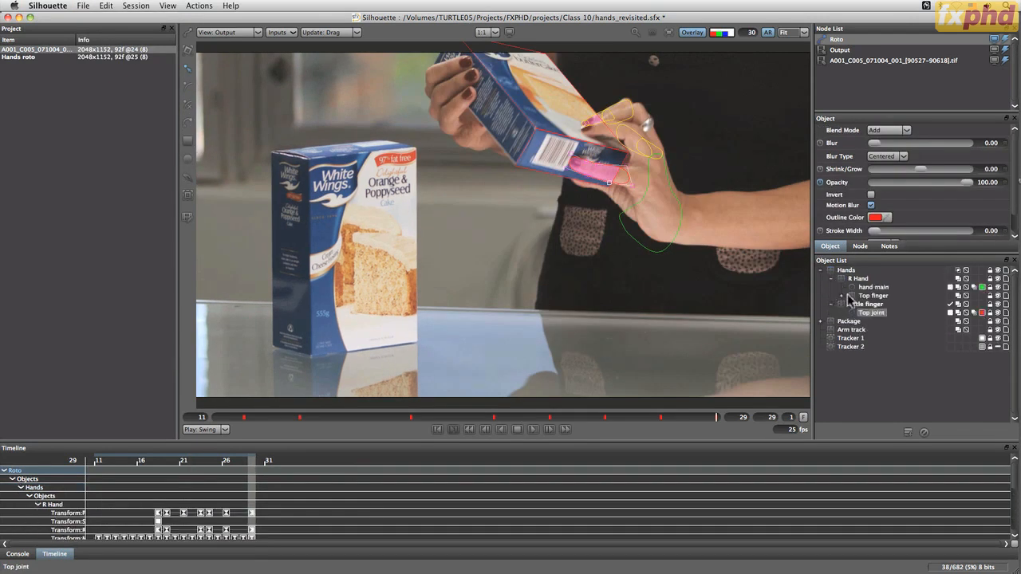
pyautogui.click(850, 296)
pyautogui.click(846, 271)
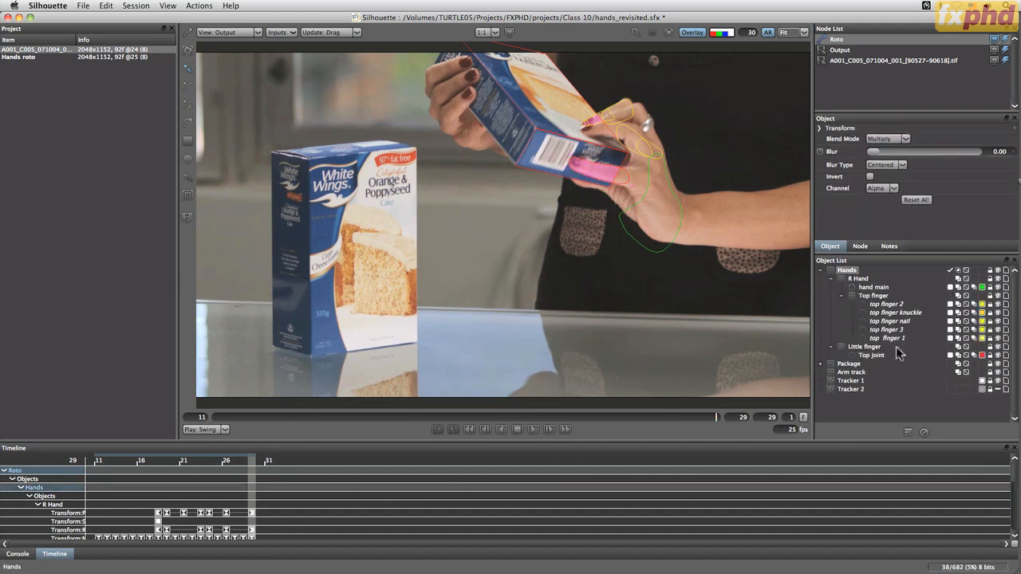
pyautogui.keyDown('shift'); pyautogui.click(876, 357); pyautogui.keyUp('shift')
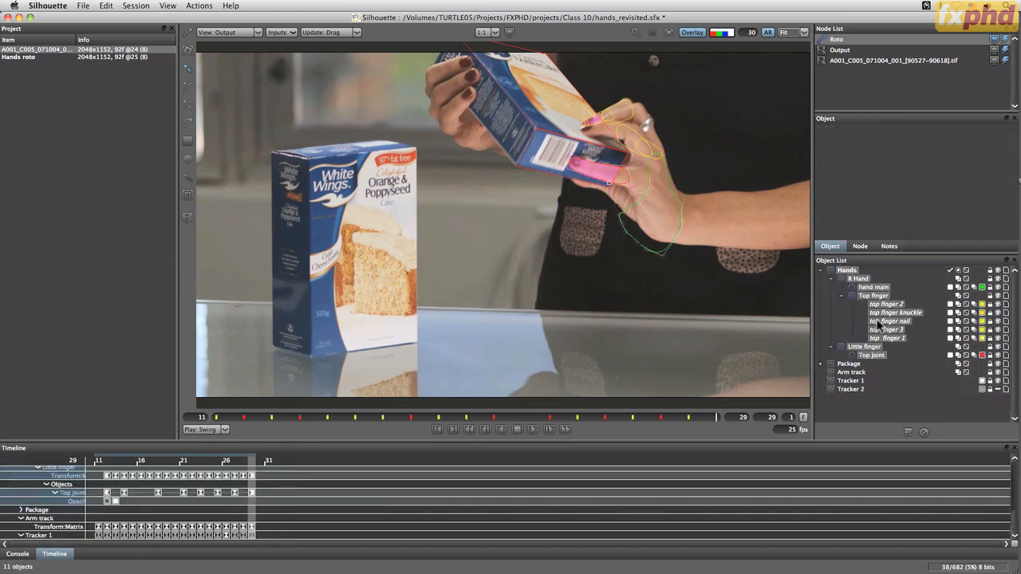
pyautogui.click(83, 7)
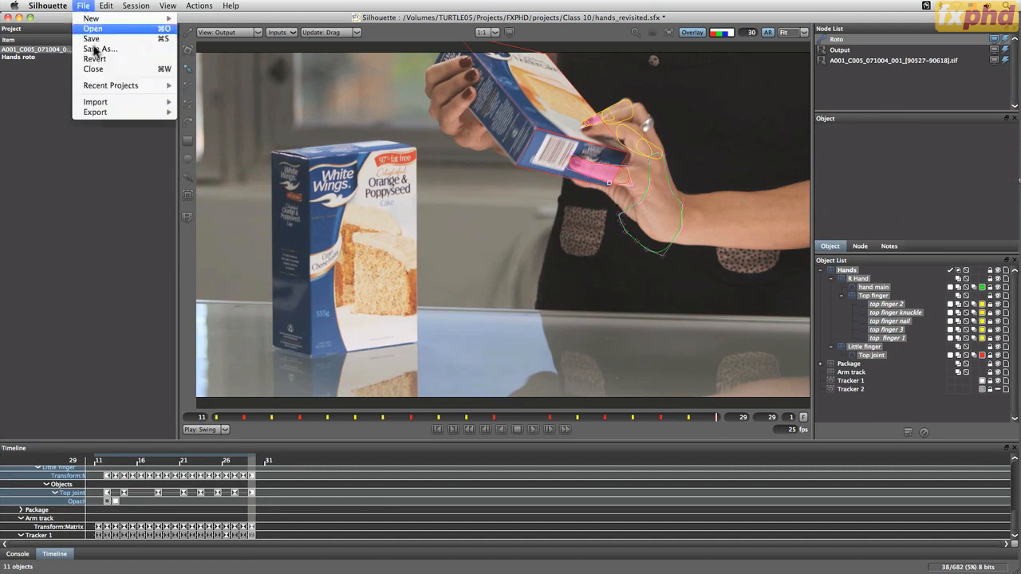
pyautogui.moveTo(137, 118)
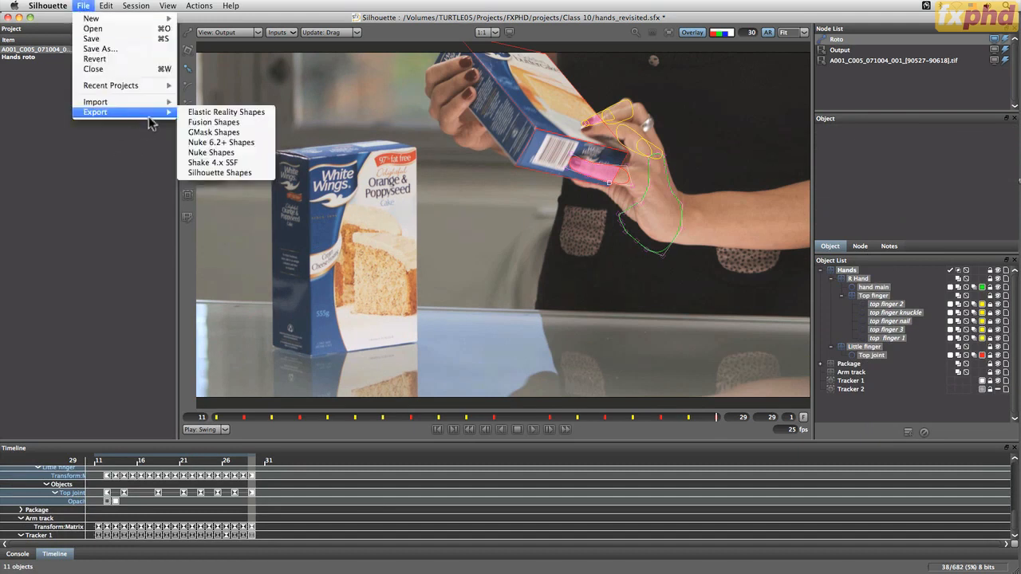
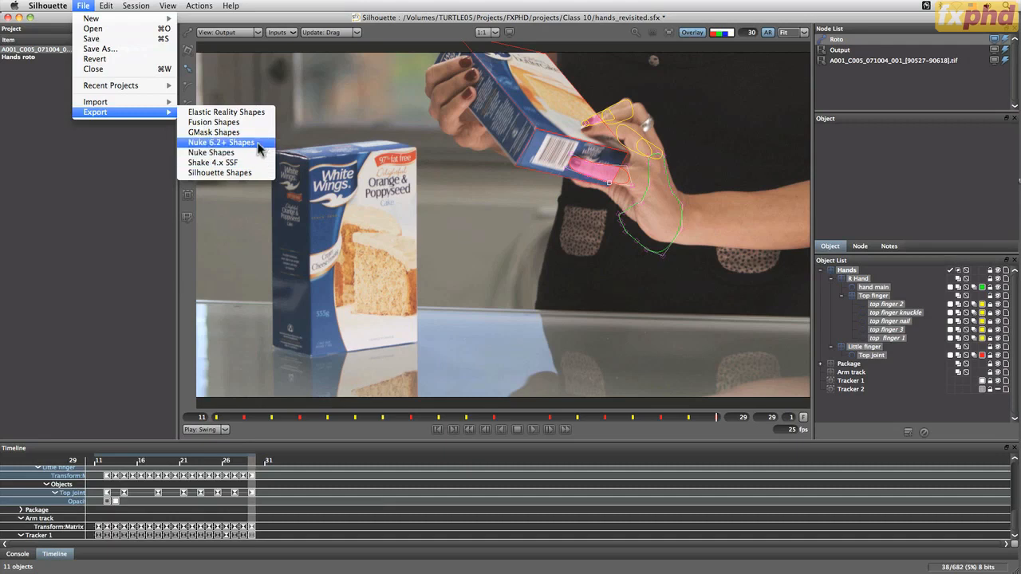
# Export the selected Hands shapes as Nuke 6.2+ Shapes to the Class 10 folder, naming the file hands_nuke_6-2_001
pyautogui.click(263, 147)
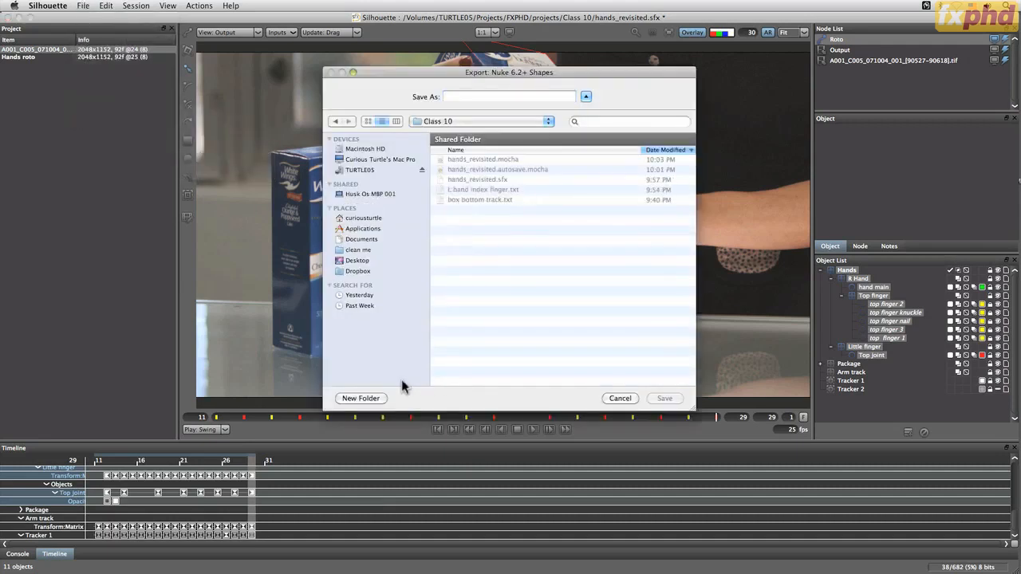
pyautogui.click(377, 398)
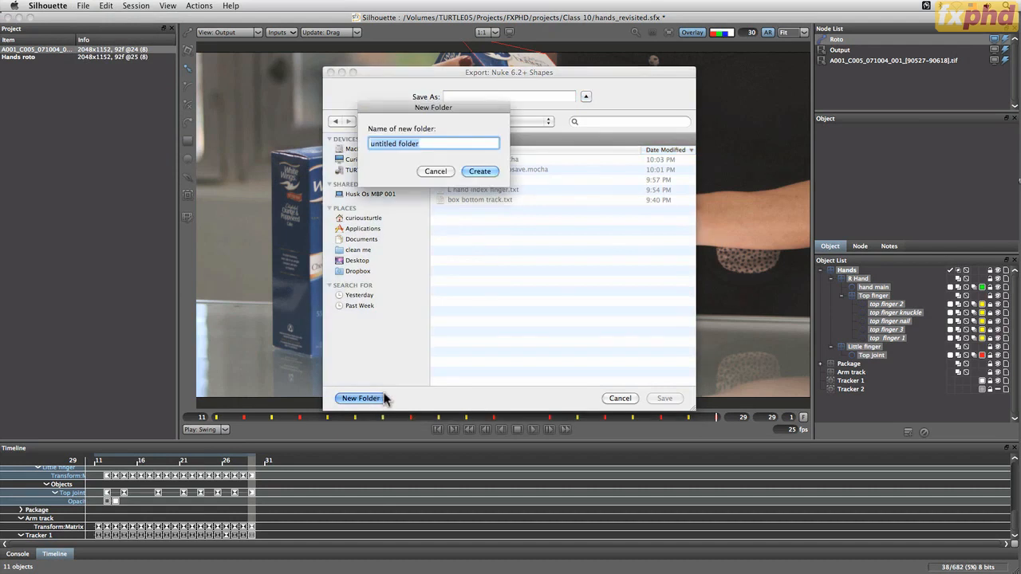
pyautogui.click(436, 171)
pyautogui.click(459, 96)
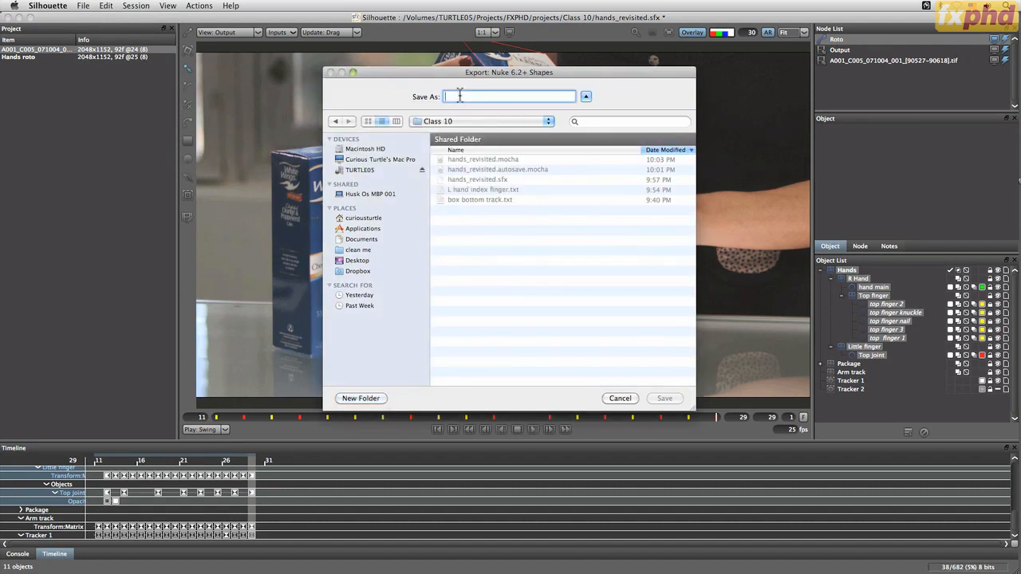
pyautogui.write('hands_nuke_6_2_001')
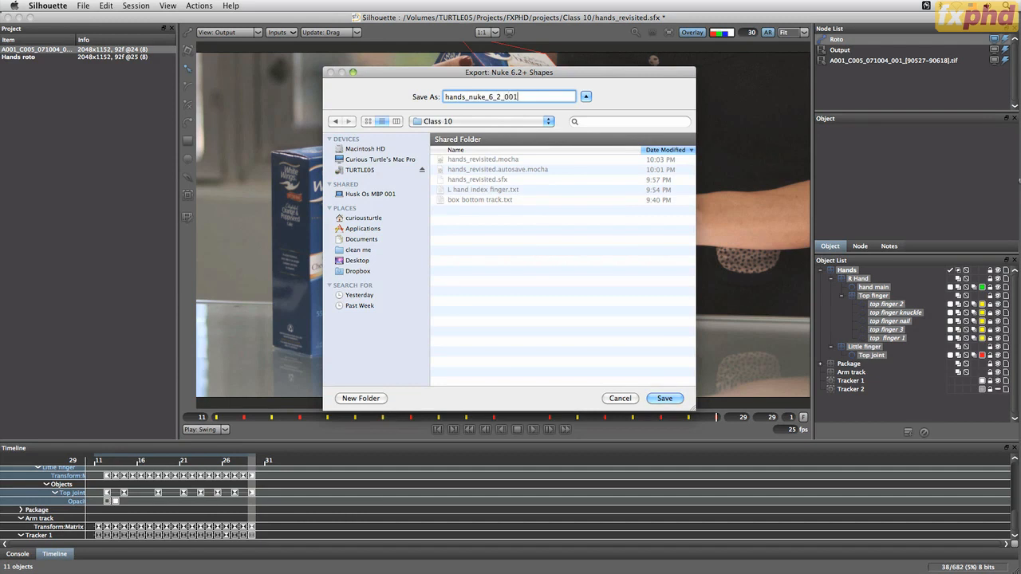
pyautogui.press('BackSpace')
pyautogui.write('-')
pyautogui.press('Return')
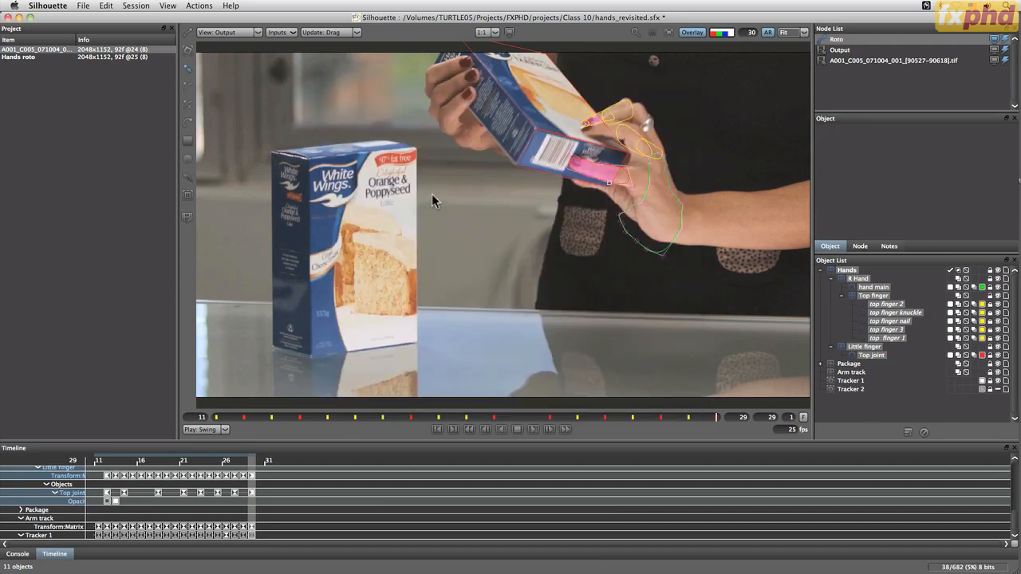
# Expand the Package layer and select it together with its Package bottom and Package front layers and their shapes
pyautogui.click(830, 364)
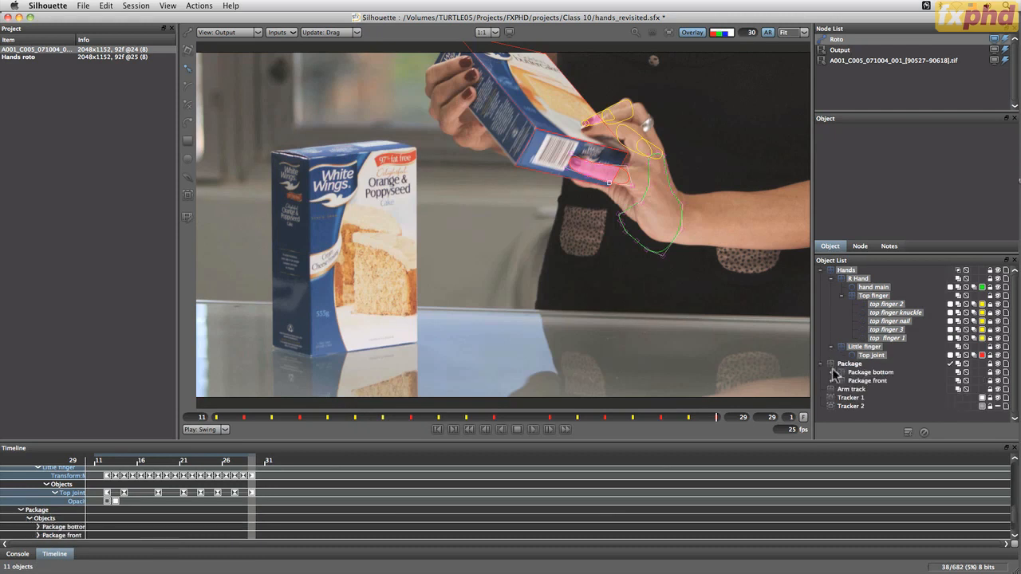
pyautogui.click(831, 371)
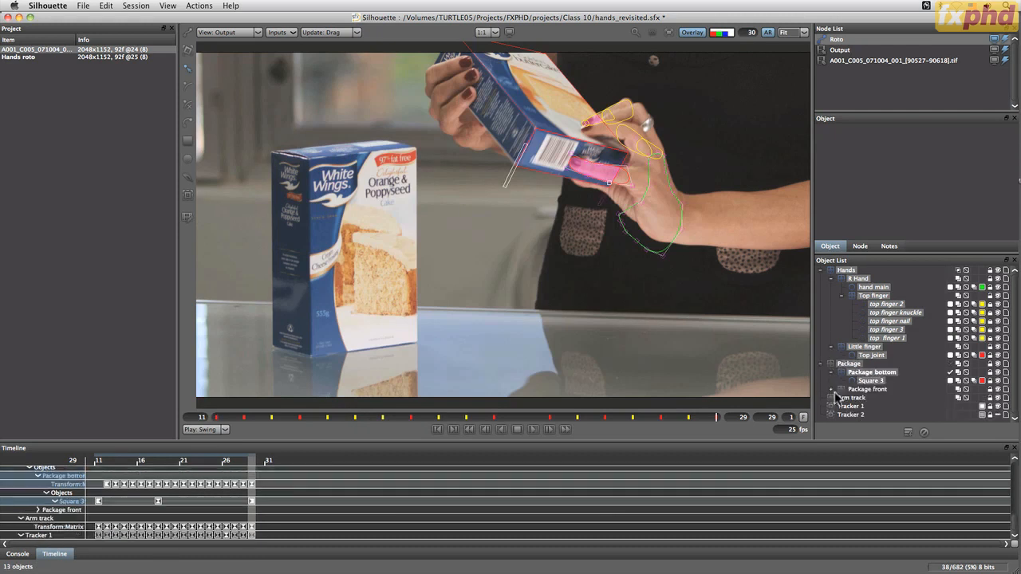
pyautogui.click(831, 389)
pyautogui.click(850, 364)
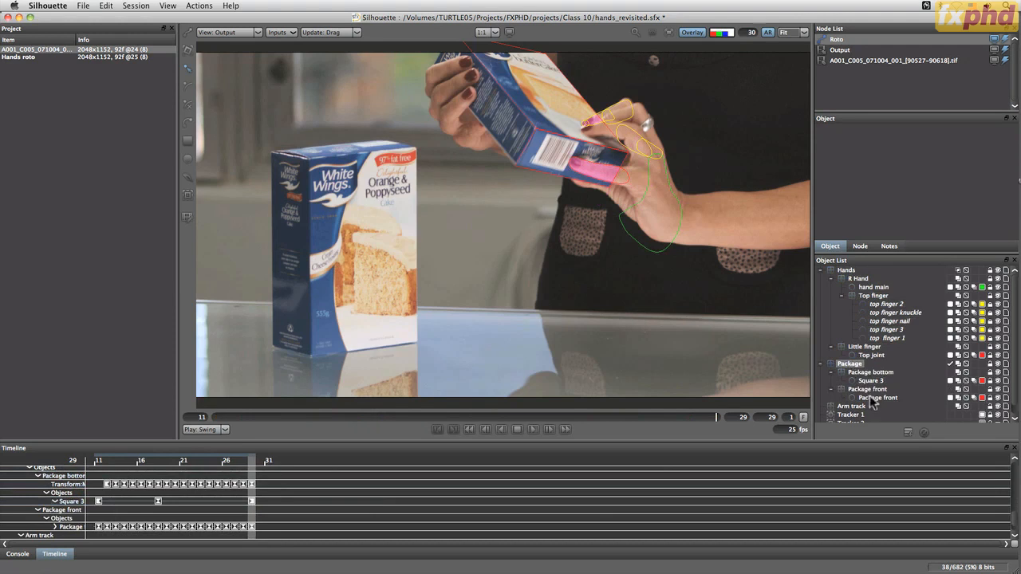
pyautogui.keyDown('shift'); pyautogui.click(872, 398); pyautogui.keyUp('shift')
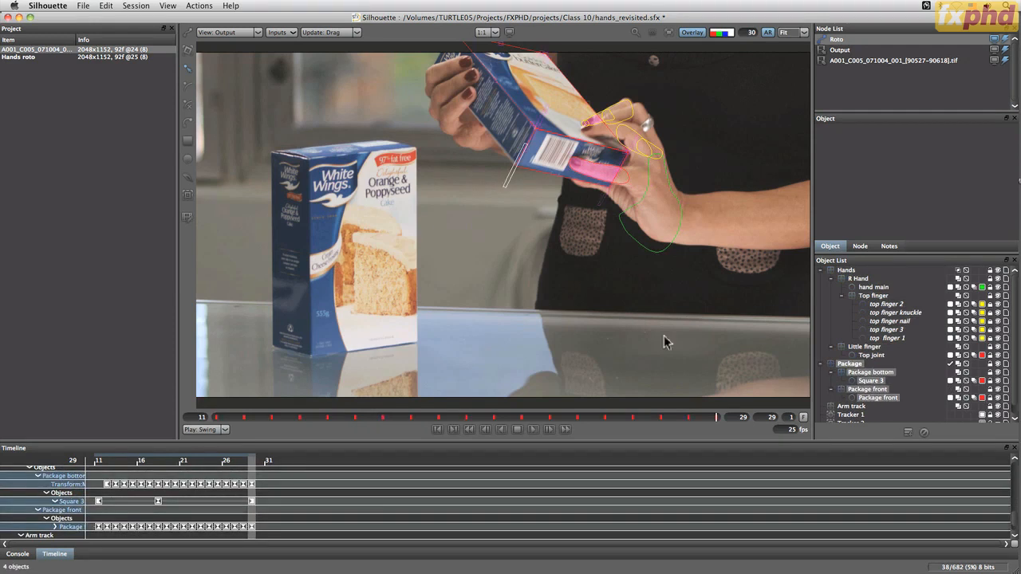
# Export the selected package shapes as Nuke Shapes named package_nuke_6-1_001 in the Class 10 folder, and save the project
pyautogui.click(82, 6)
pyautogui.moveTo(102, 111)
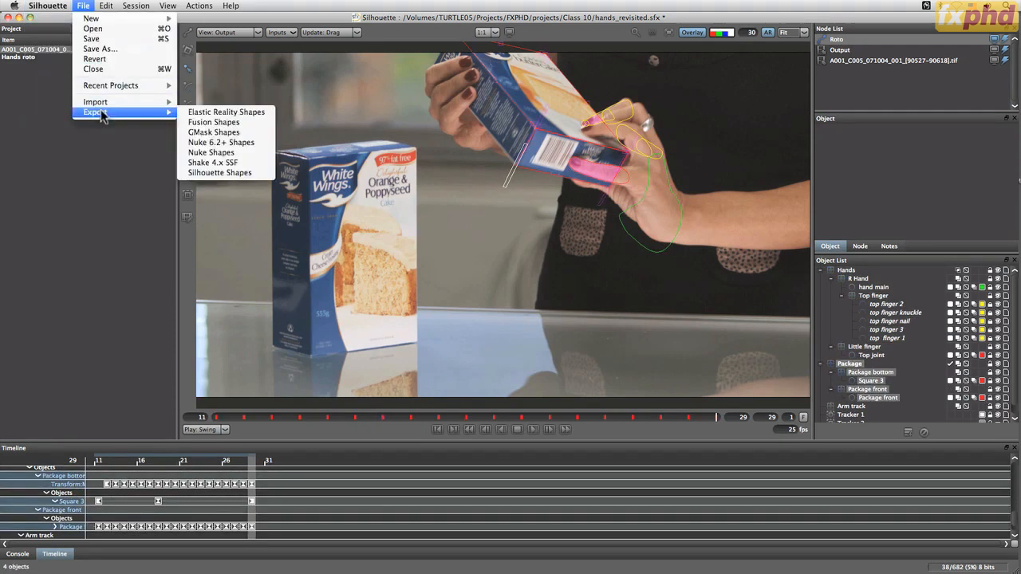
pyautogui.click(256, 152)
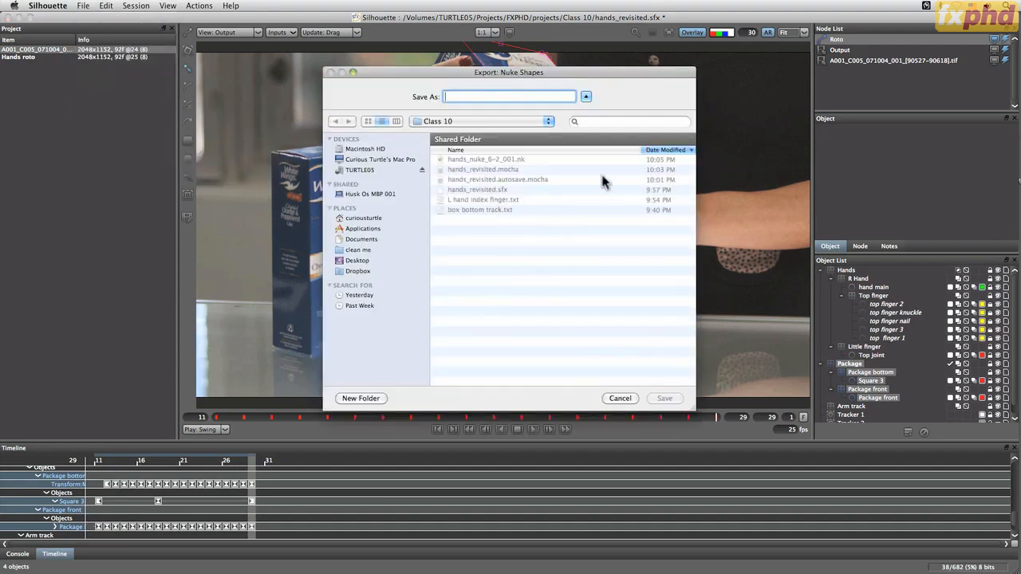
pyautogui.write('package_nuke_6-1_001')
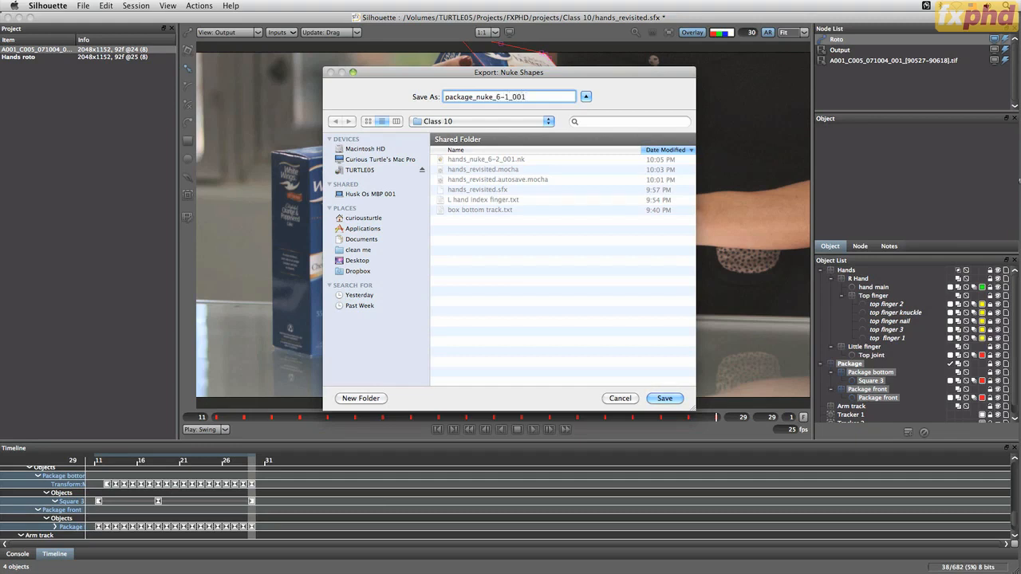
pyautogui.click(666, 399)
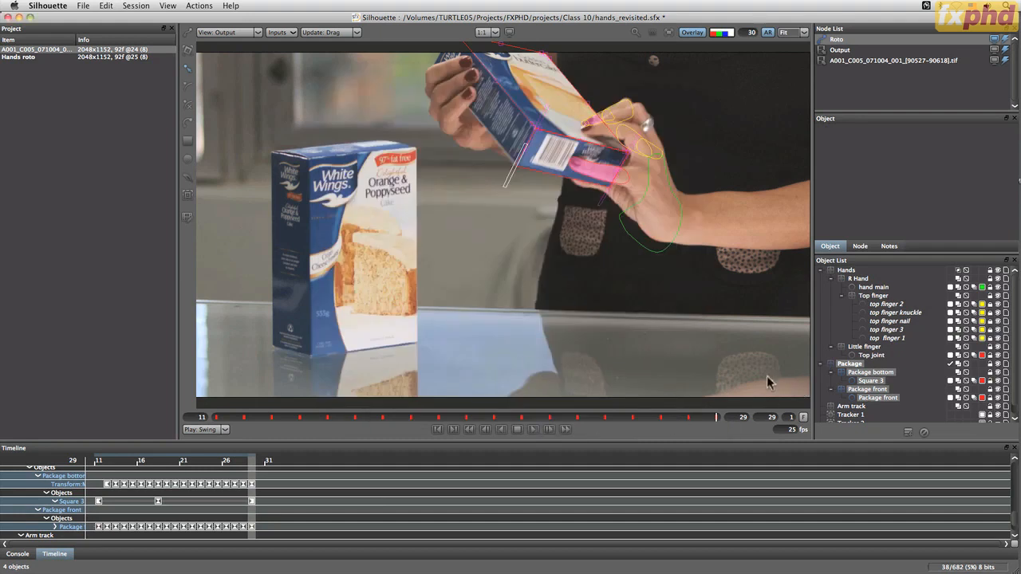
pyautogui.press('super+s')
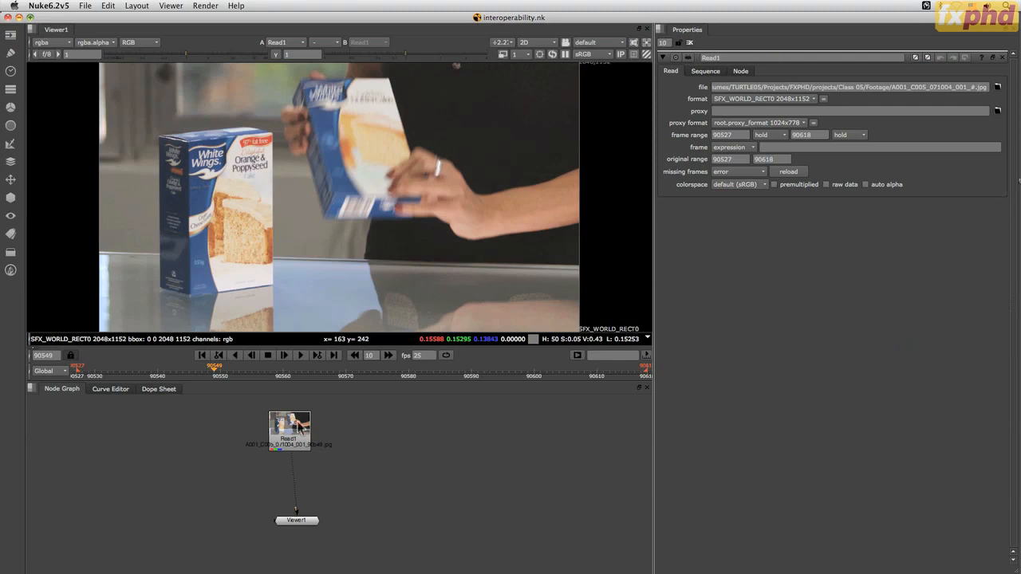
# Switch to Nuke and line up the Read1 node directly above Viewer1 in the node graph
pyautogui.moveTo(299, 427); pyautogui.dragTo(306, 428)
pyautogui.moveTo(303, 520); pyautogui.dragTo(303, 532)
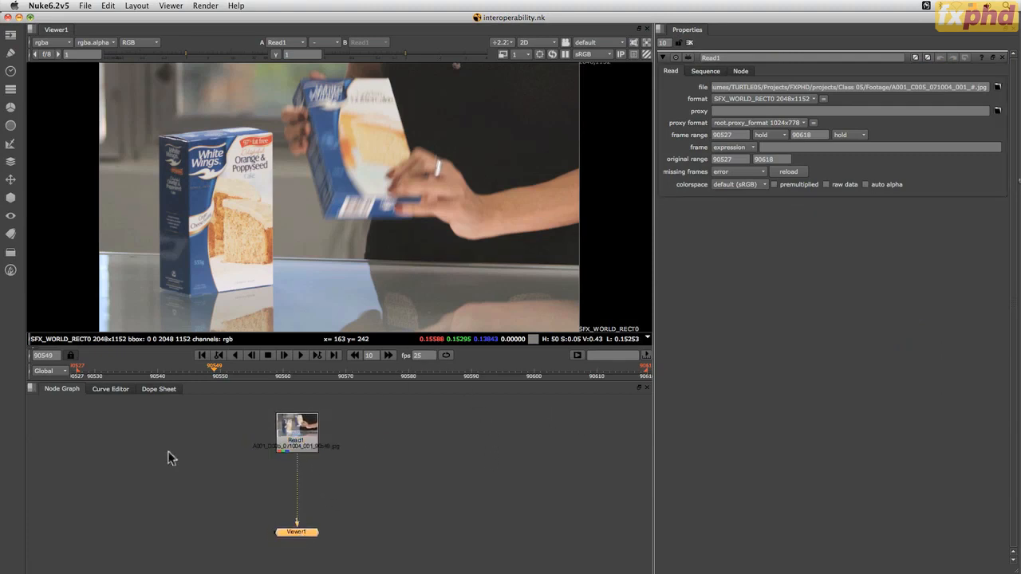
pyautogui.click(207, 497)
# Import the script hands_nuke_6-2_001.nk from the SIL201 Class 10 folder into the node graph
pyautogui.rightClick(415, 425)
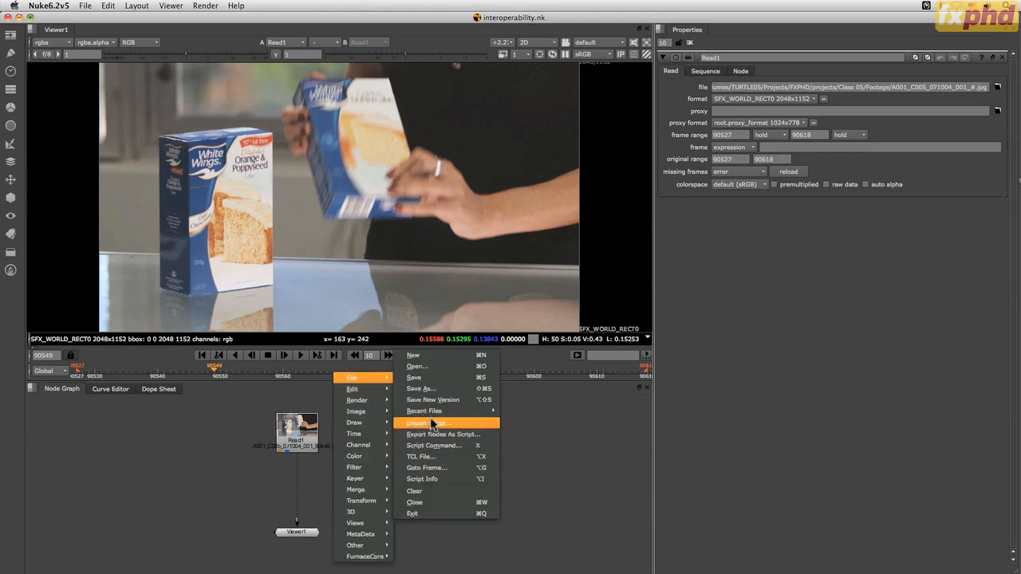
pyautogui.click(472, 427)
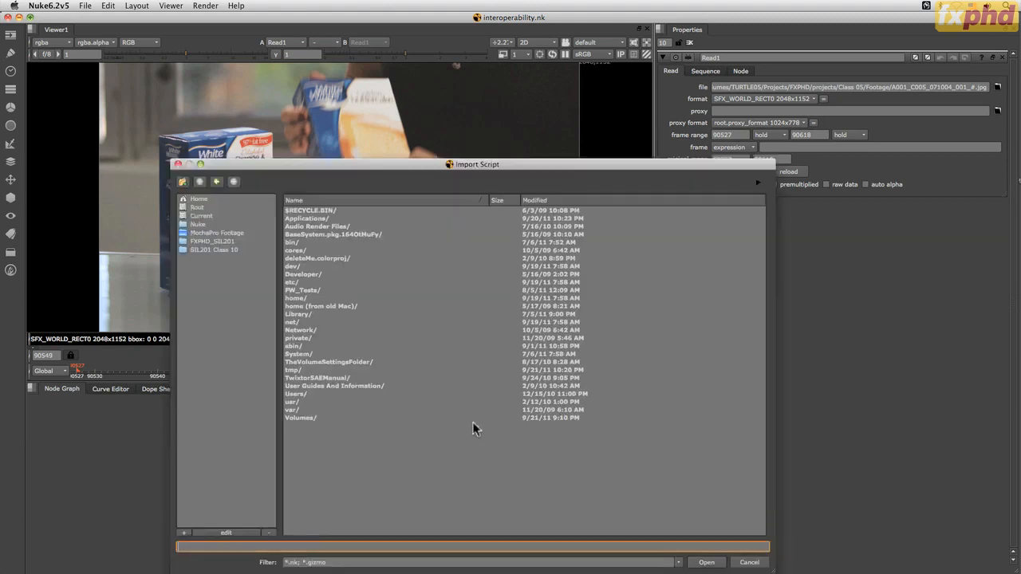
pyautogui.click(228, 250)
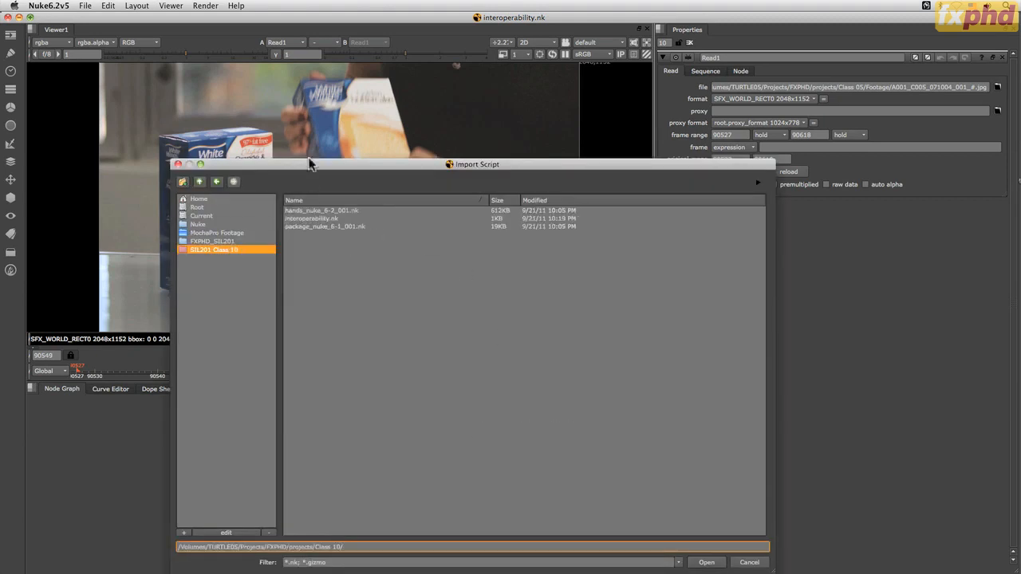
pyautogui.click(332, 210)
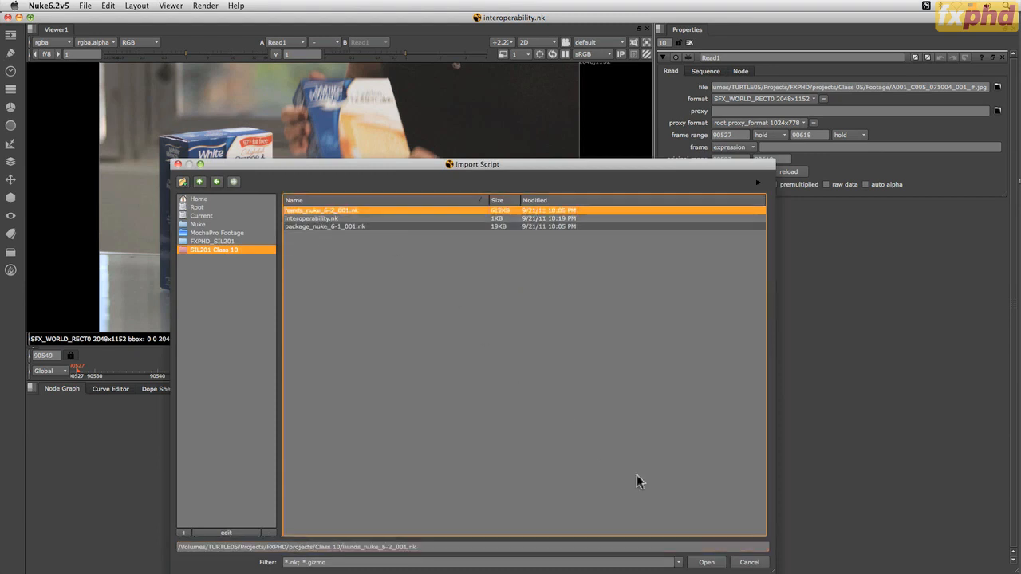
pyautogui.click(706, 562)
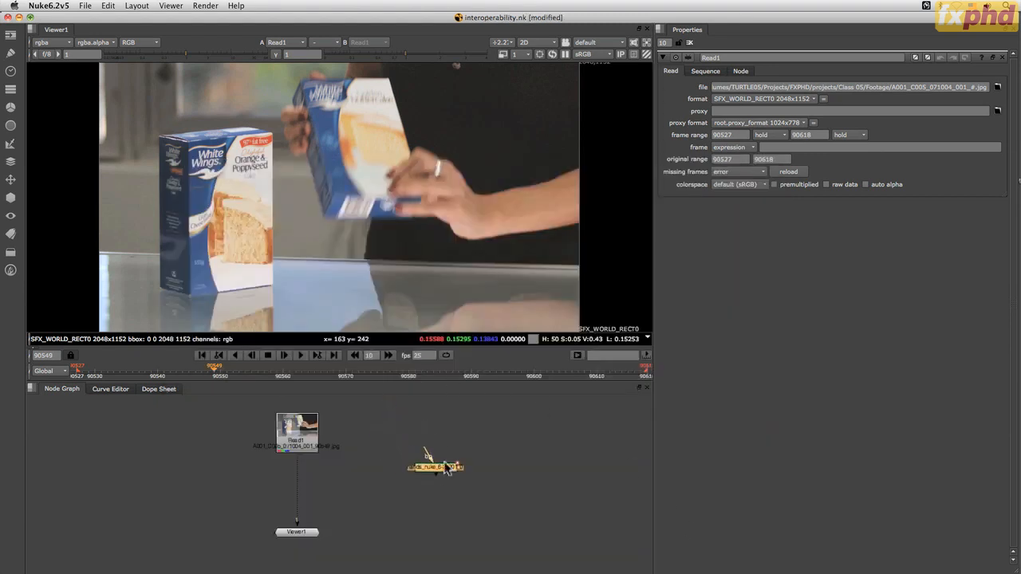
# Connect the imported hands roto node's background input to Read1 and show its output through the viewer's second input
pyautogui.moveTo(402, 460); pyautogui.dragTo(297, 433)
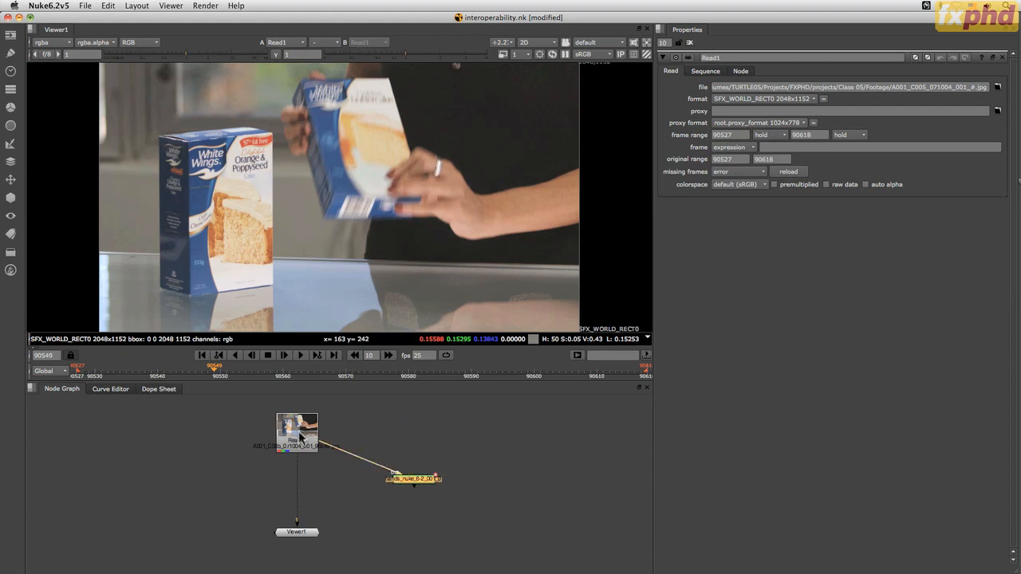
pyautogui.moveTo(408, 487); pyautogui.dragTo(303, 532)
pyautogui.press('2')
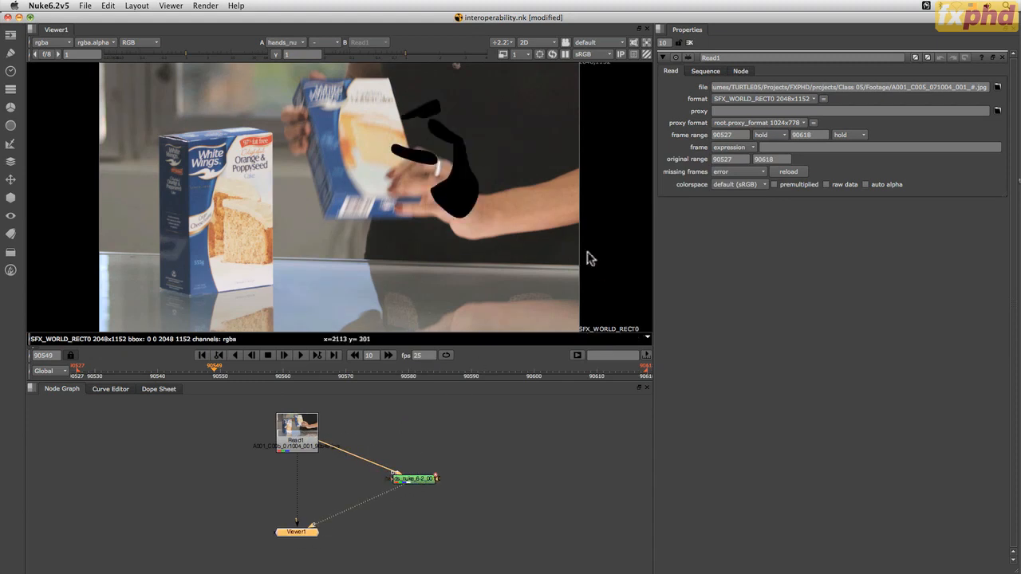
# Scrub through the shot to compare the hands roto with the plate, and inspect the roto node's layers from the root layer down
pyautogui.moveTo(215, 371)
pyautogui.mouseDown()
pyautogui.moveTo(85, 375)
pyautogui.moveTo(615, 374)
pyautogui.moveTo(214, 364)
pyautogui.moveTo(464, 337)
pyautogui.mouseUp()
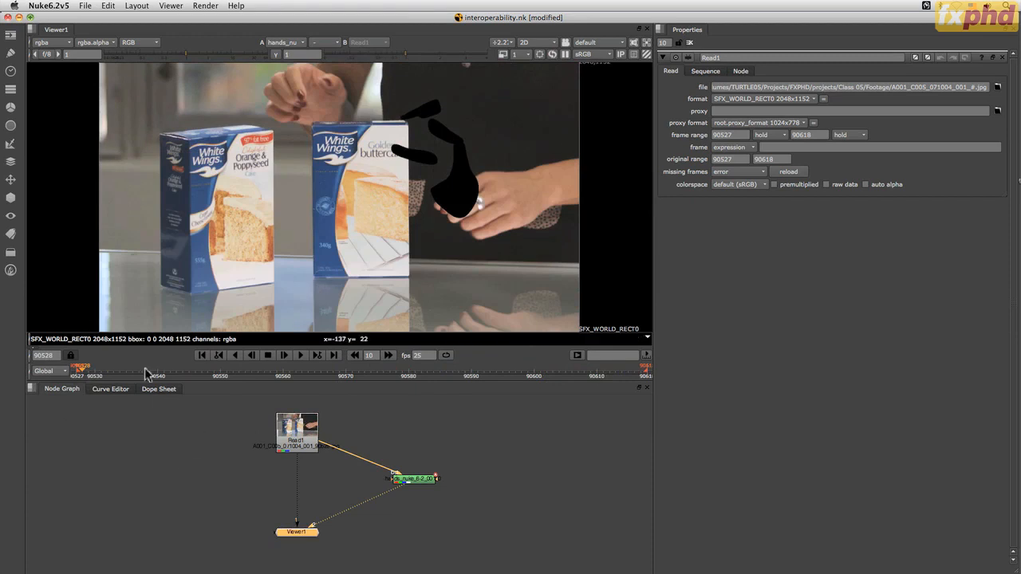
pyautogui.doubleClick(415, 479)
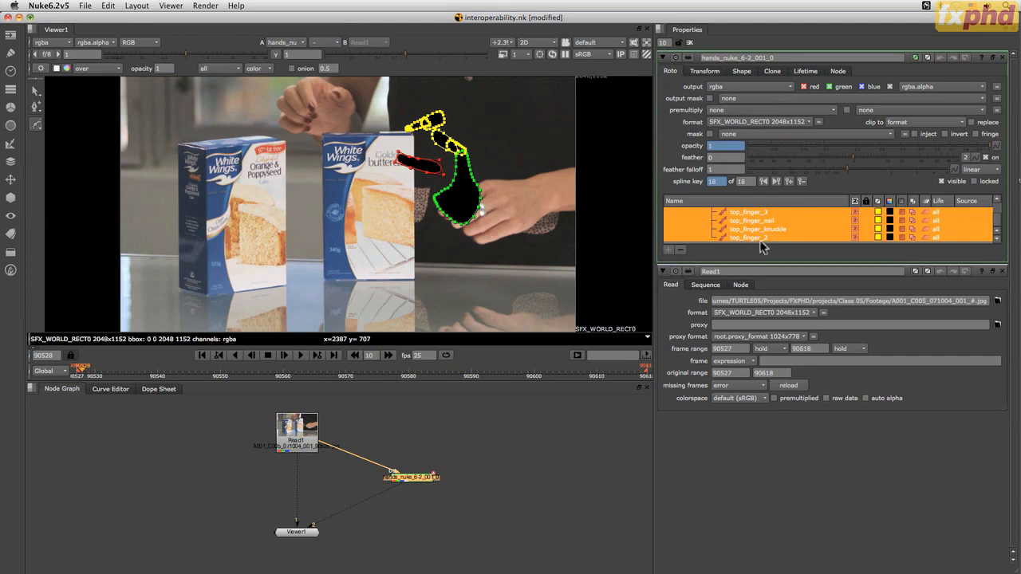
pyautogui.moveTo(1000, 227); pyautogui.dragTo(998, 208)
pyautogui.click(735, 212)
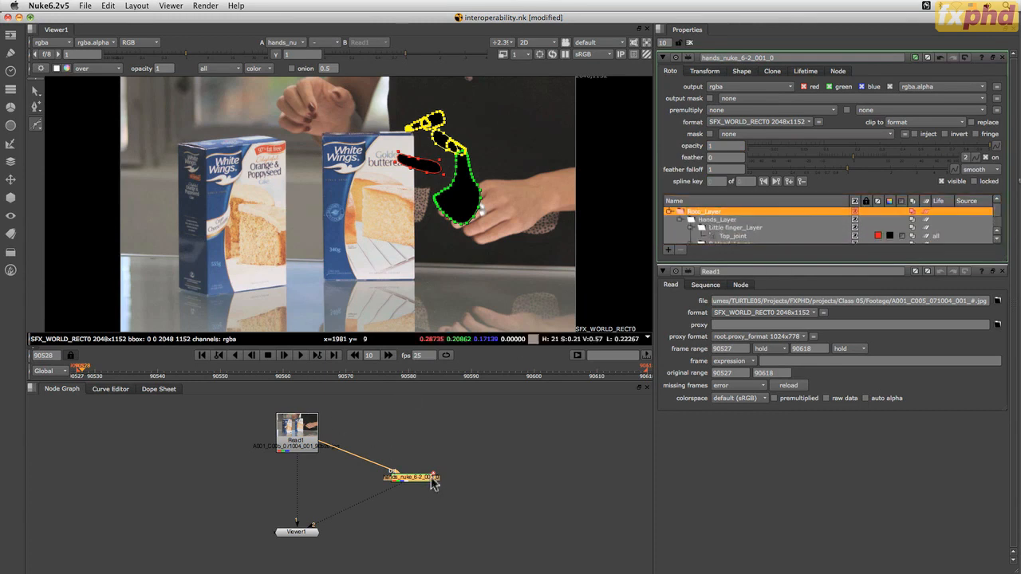
pyautogui.moveTo(82, 369)
pyautogui.mouseDown()
pyautogui.moveTo(132, 367)
pyautogui.moveTo(67, 370)
pyautogui.mouseUp()
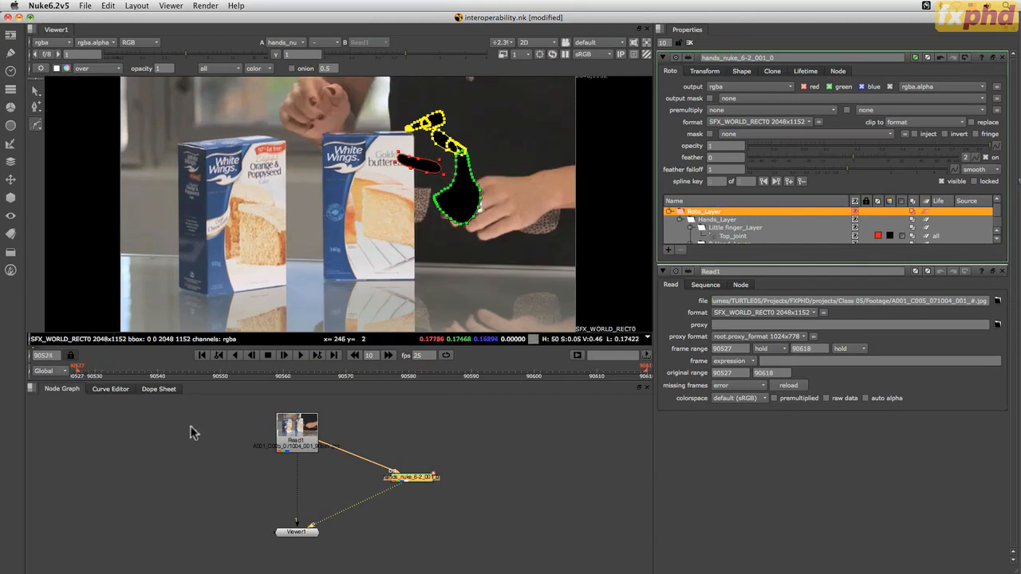
# Shift the hands roto node's keyframes in the Dope Sheet from the timeline start to the plate's frame range, and view its curves
pyautogui.click(111, 391)
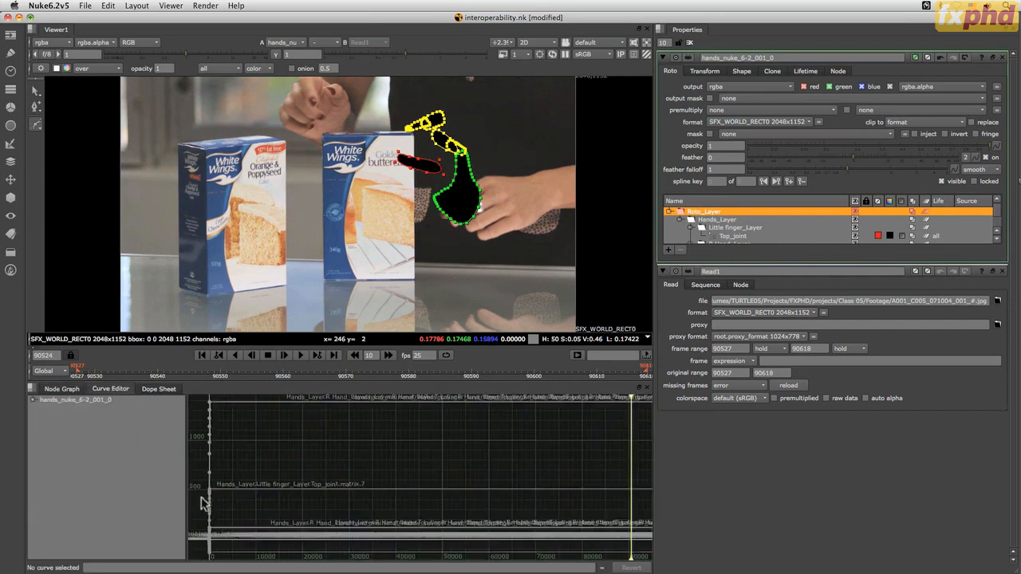
pyautogui.click(157, 389)
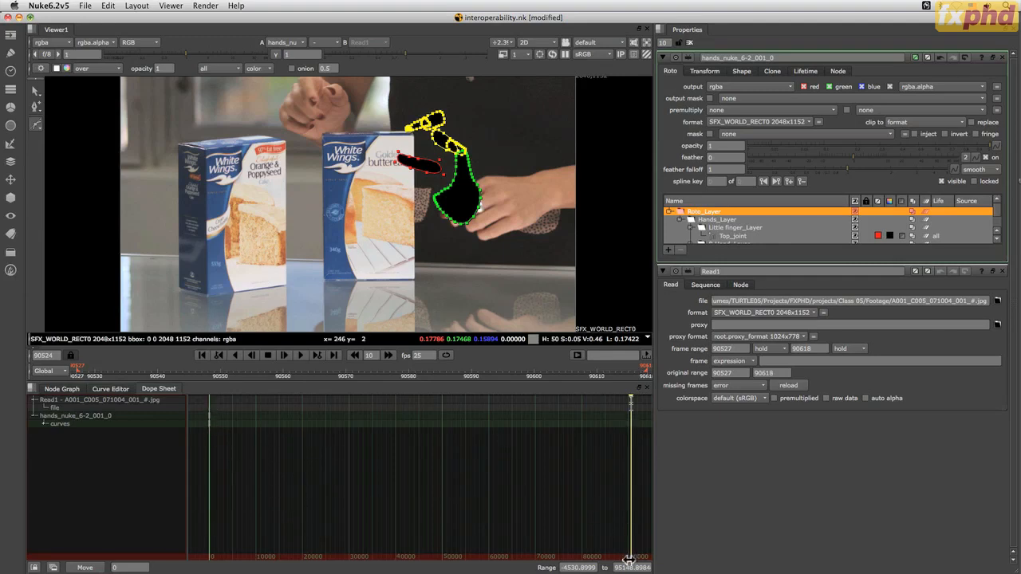
pyautogui.click(210, 423)
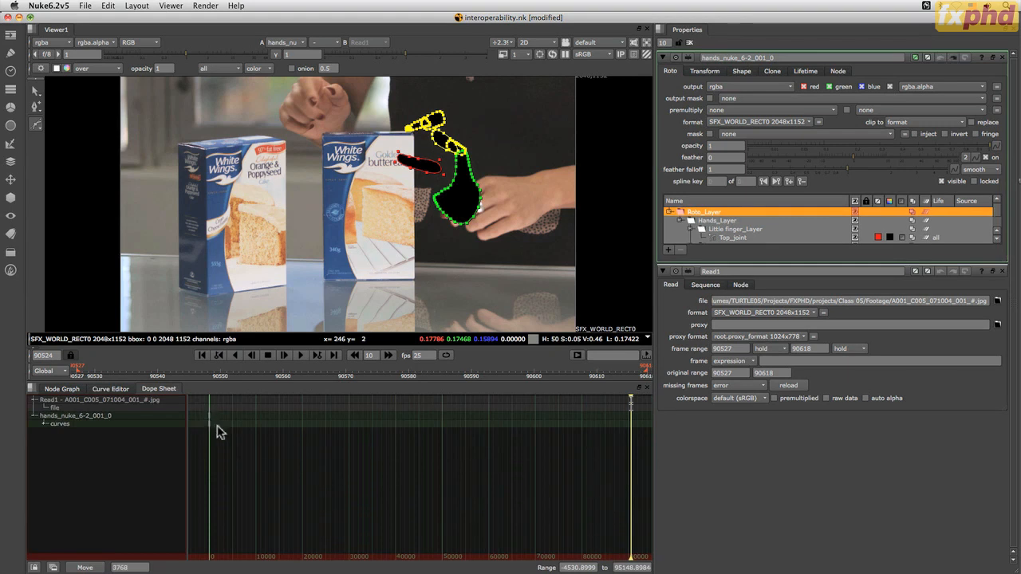
pyautogui.moveTo(201, 407); pyautogui.dragTo(221, 437)
pyautogui.moveTo(349, 425); pyautogui.dragTo(349, 420)
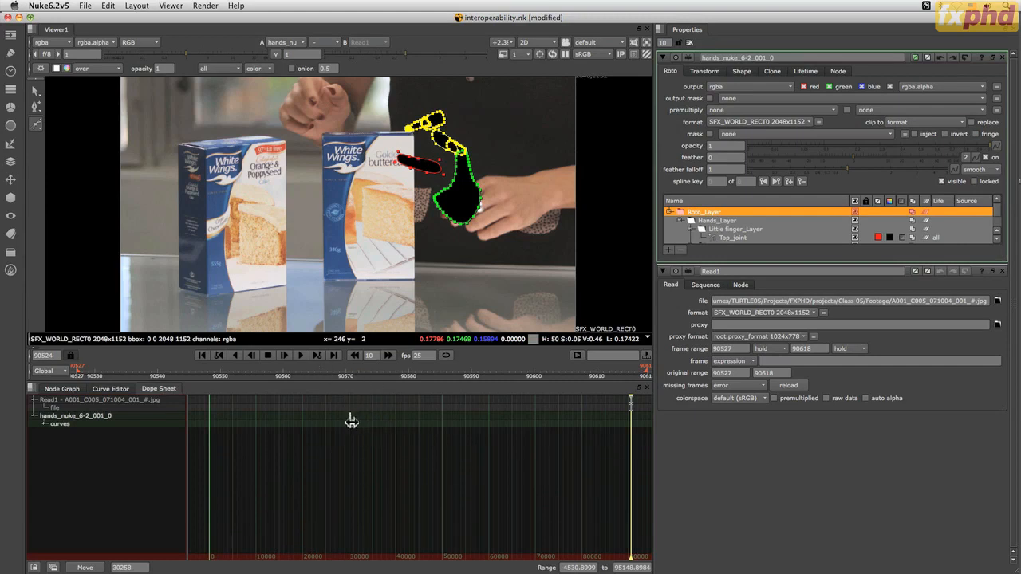
pyautogui.moveTo(355, 425); pyautogui.dragTo(356, 425)
pyautogui.moveTo(629, 429); pyautogui.dragTo(627, 416)
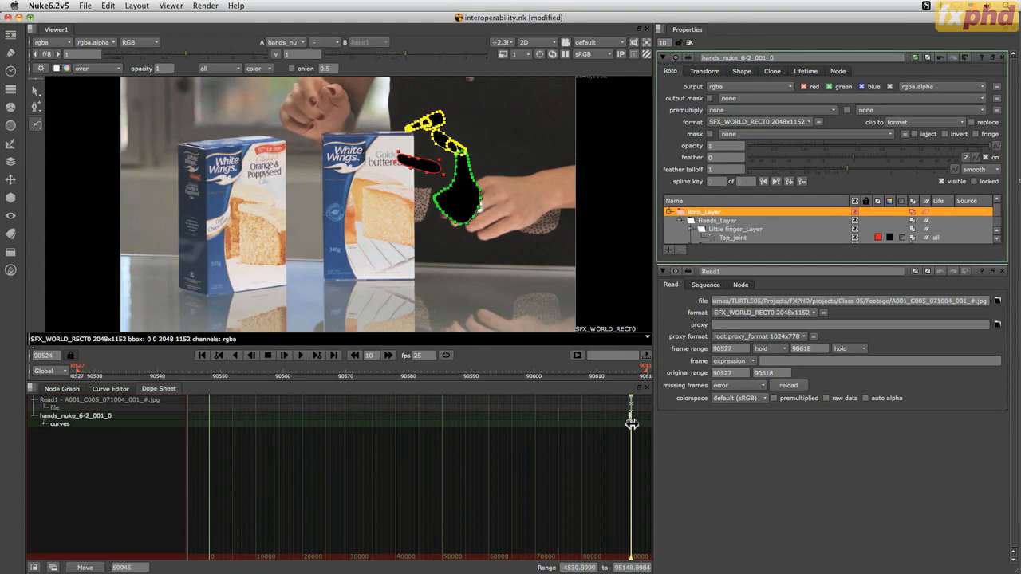
pyautogui.click(111, 389)
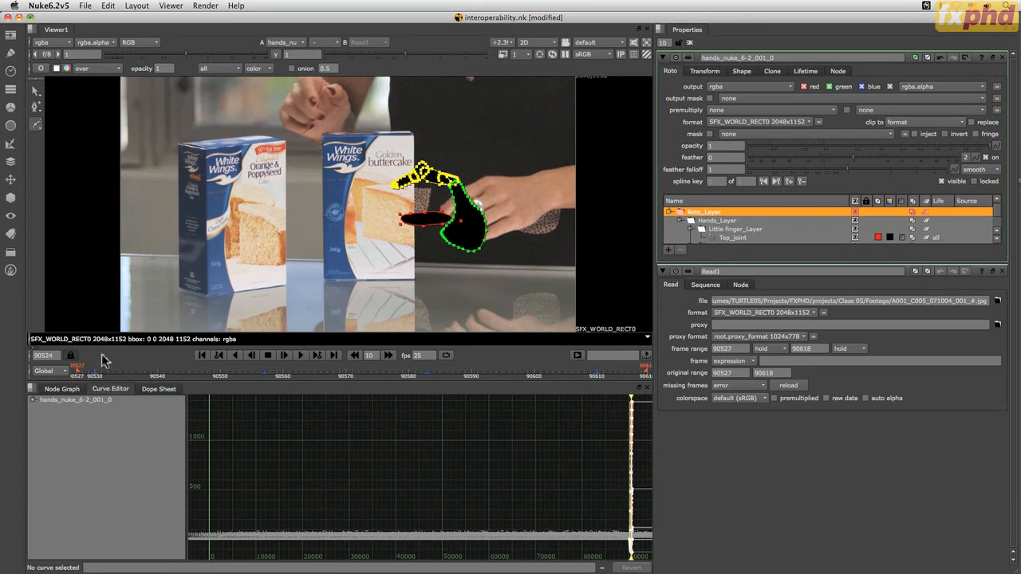
# Return to the node graph and delete the imported hands roto node
pyautogui.click(64, 389)
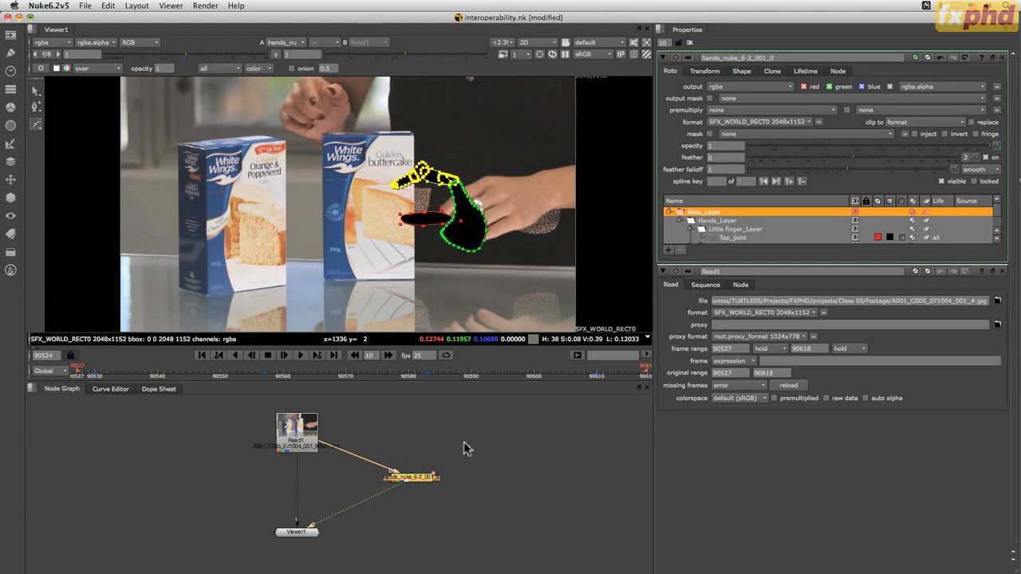
pyautogui.moveTo(465, 434); pyautogui.dragTo(398, 519)
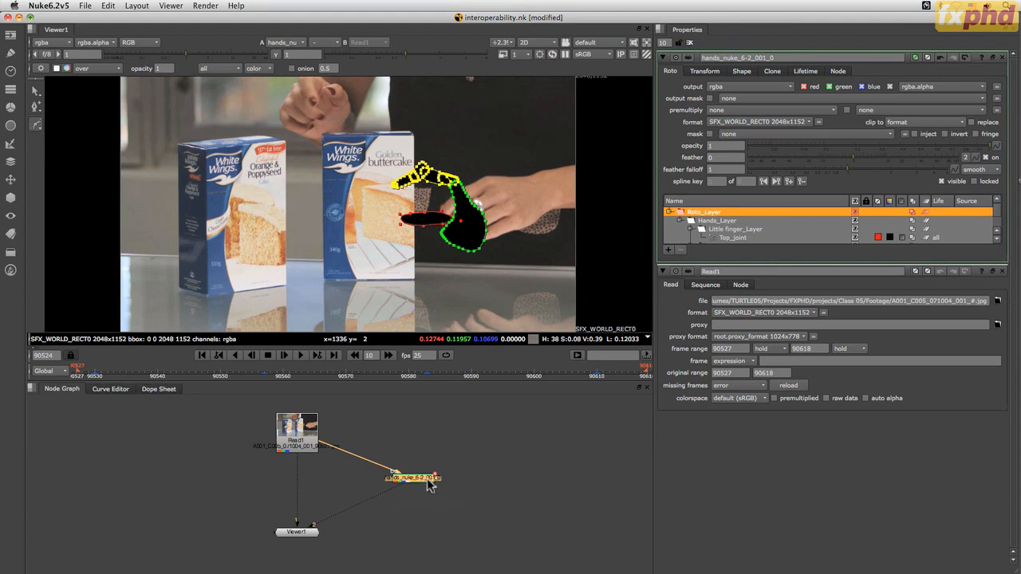
pyautogui.press('Delete')
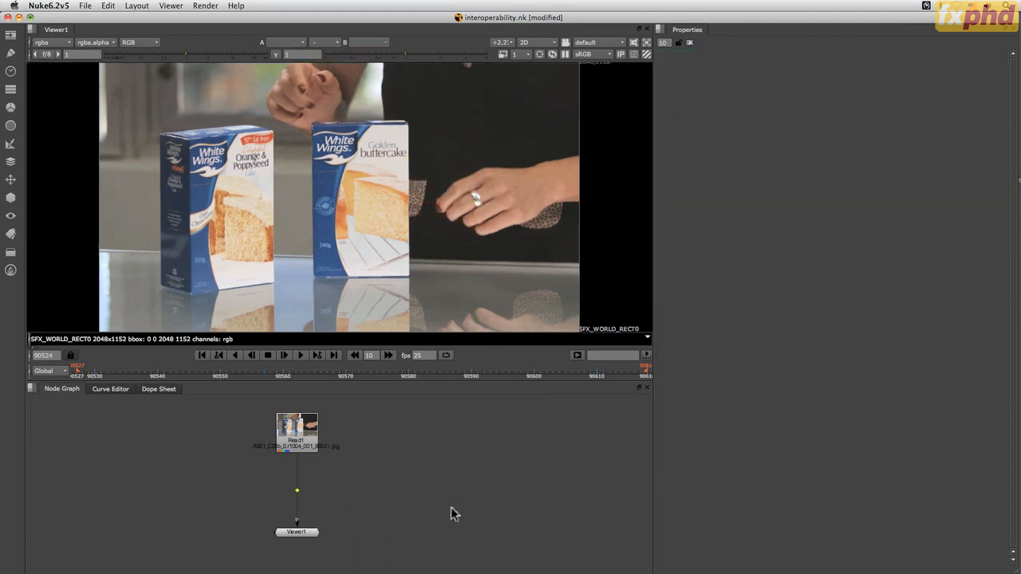
# Switch to Silhouette and check the Hands roto session's start frame against the plate's frame range in the project list
pyautogui.press('super+Tab')
pyautogui.press('super+Tab')
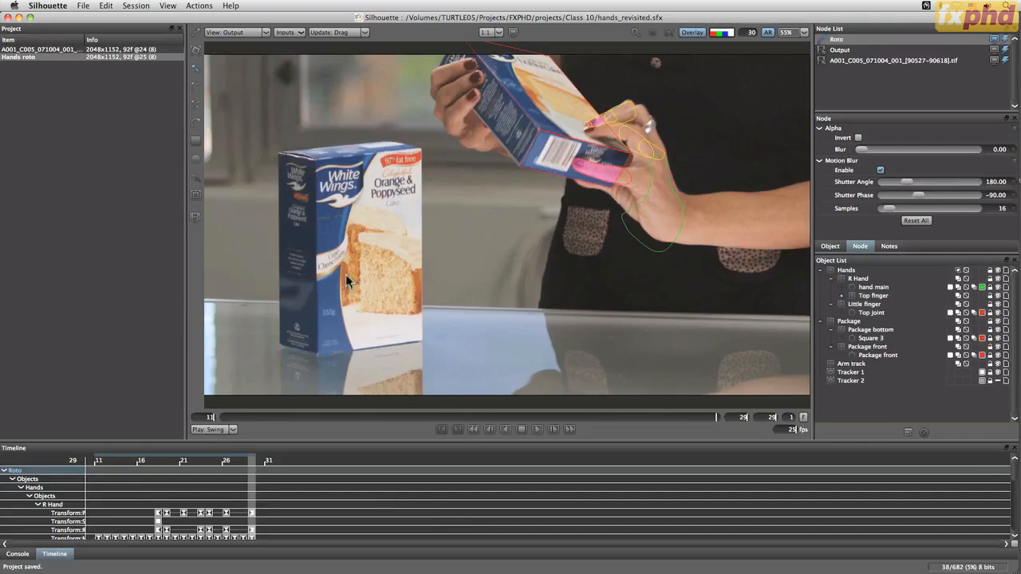
pyautogui.click(136, 6)
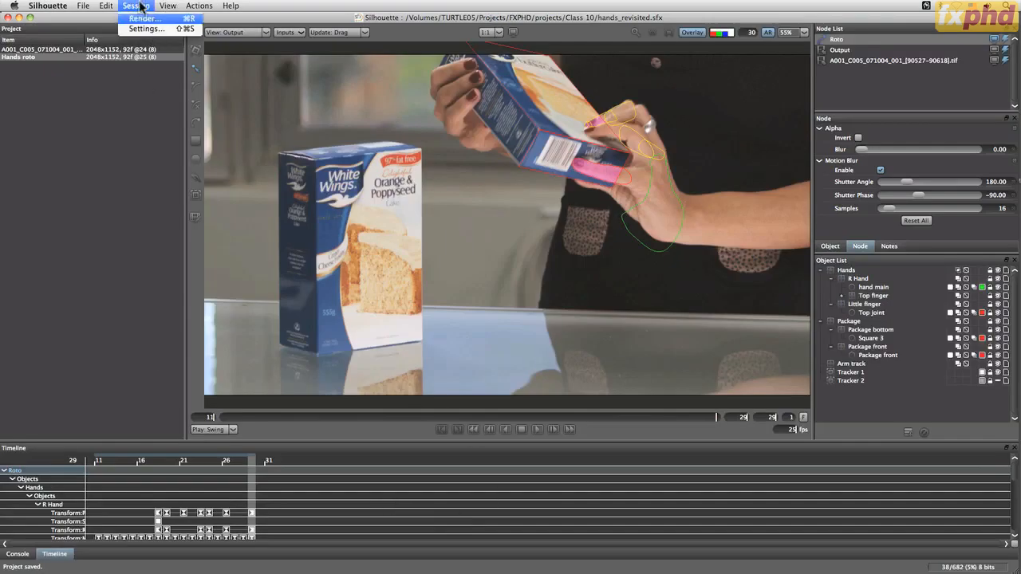
pyautogui.click(136, 4)
pyautogui.click(136, 4)
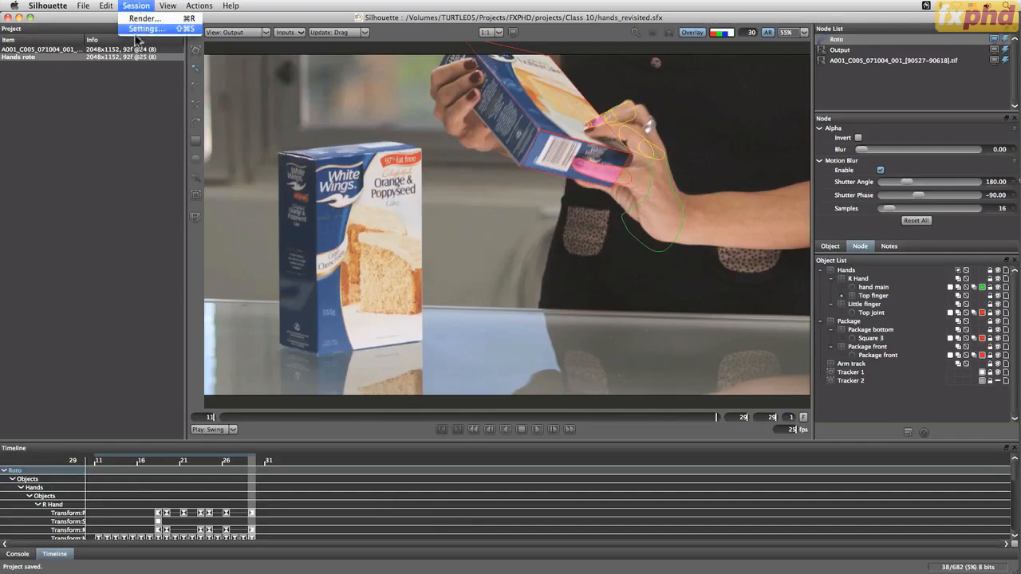
pyautogui.click(142, 30)
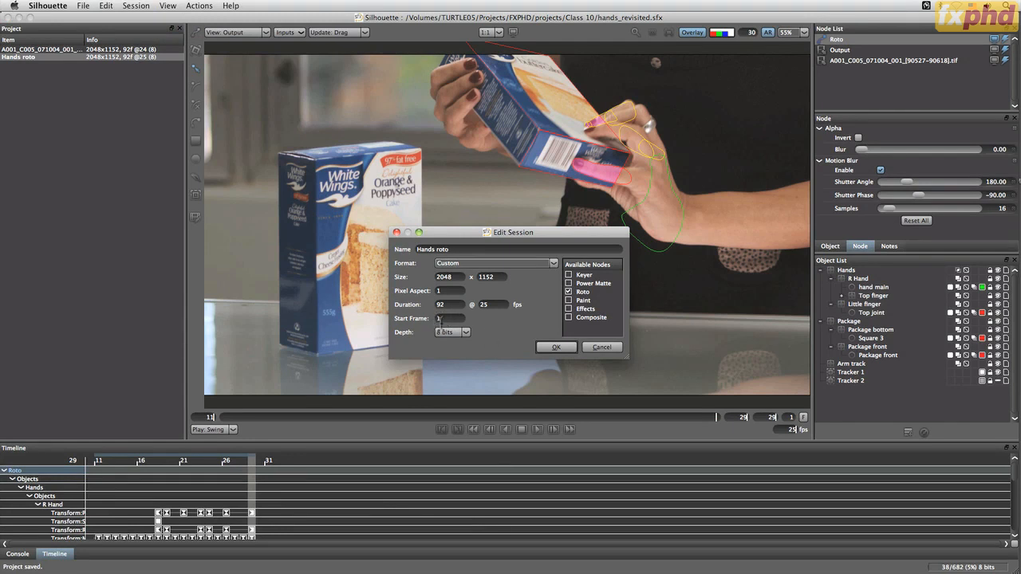
pyautogui.click(595, 348)
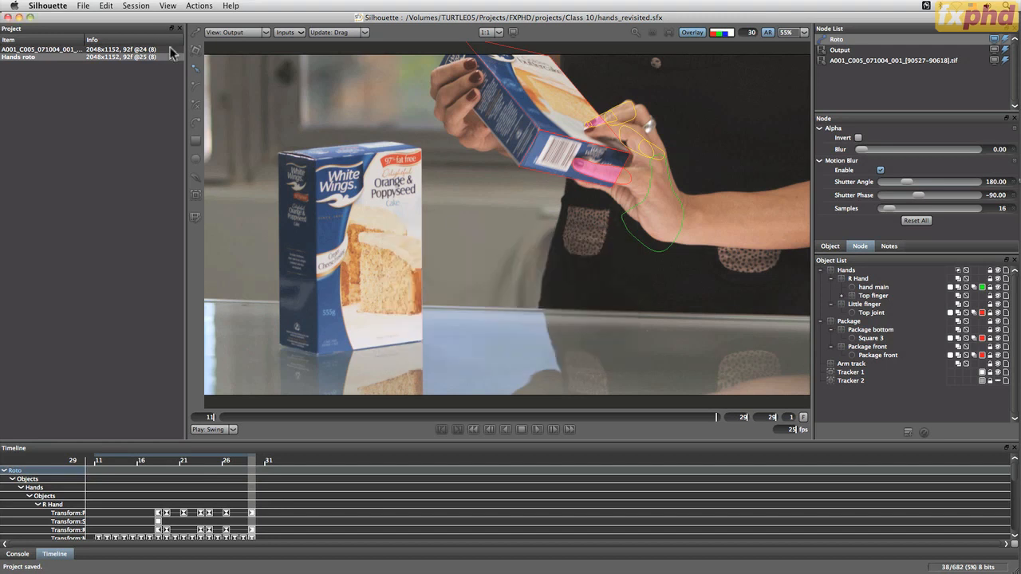
pyautogui.moveTo(84, 37); pyautogui.dragTo(138, 38)
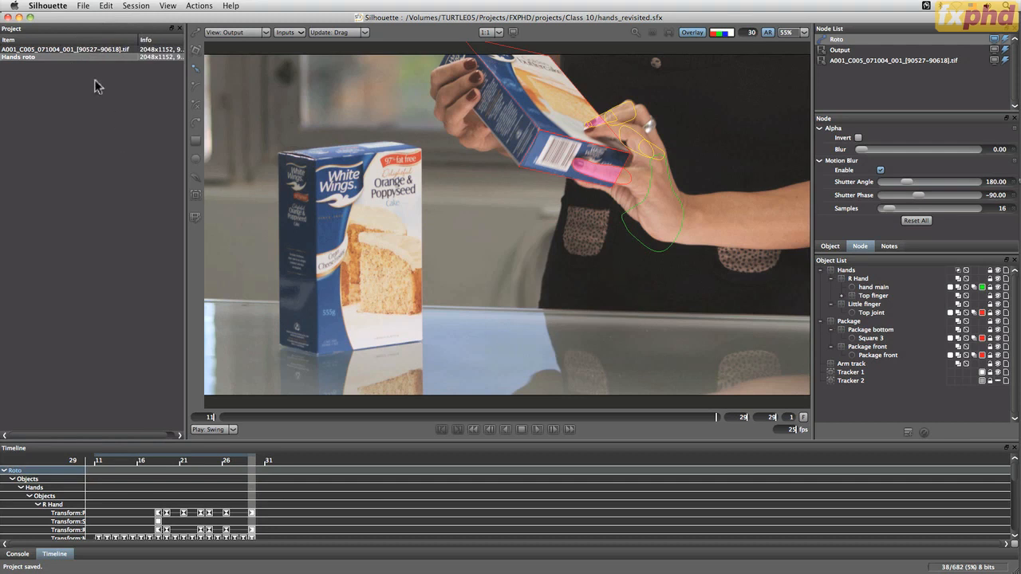
# Set the Hands roto session's start frame to 90527 and go to the first frame of the work range
pyautogui.click(200, 6)
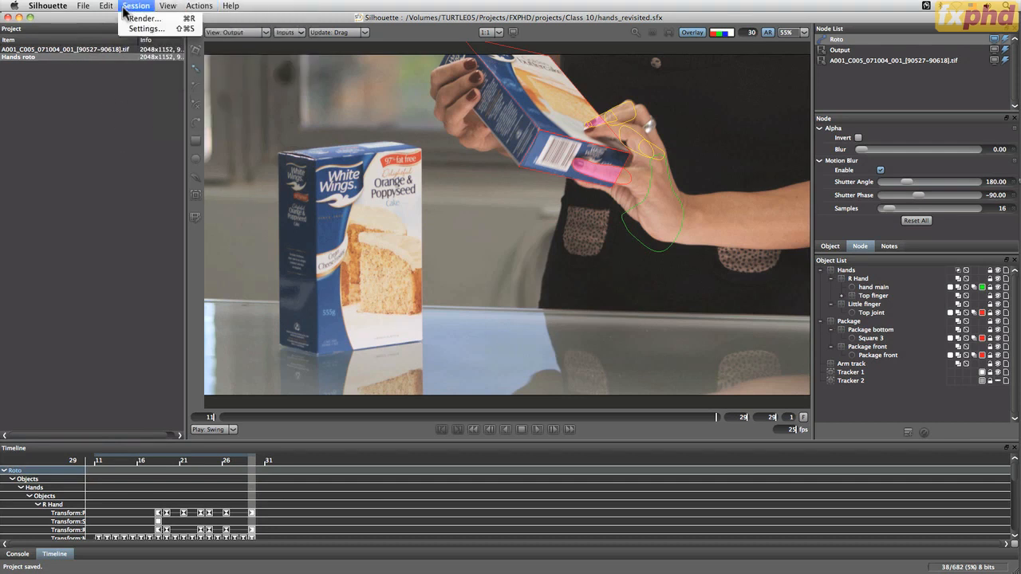
pyautogui.click(143, 29)
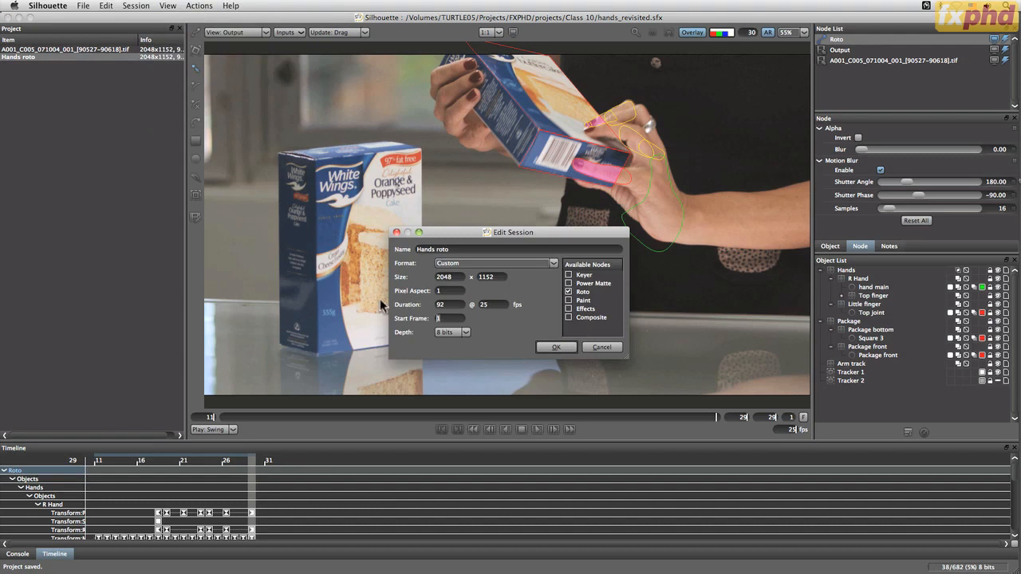
pyautogui.write('90527')
pyautogui.click(553, 349)
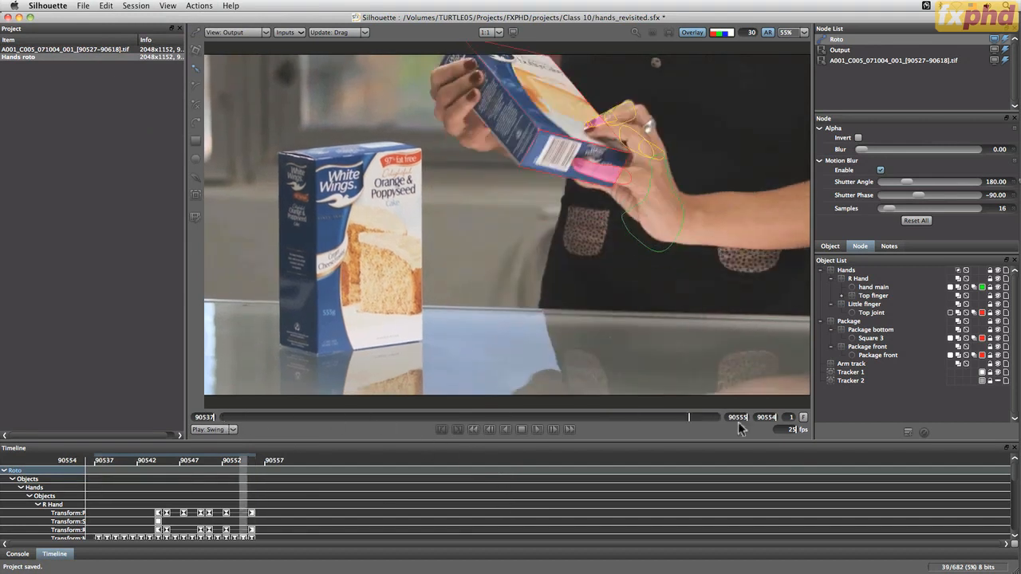
pyautogui.click(438, 430)
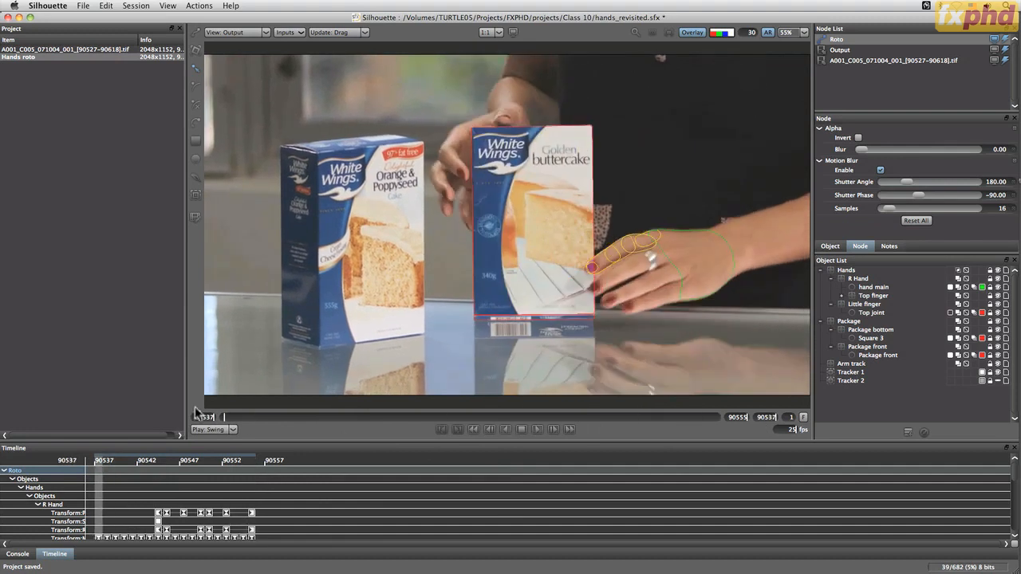
pyautogui.click(847, 271)
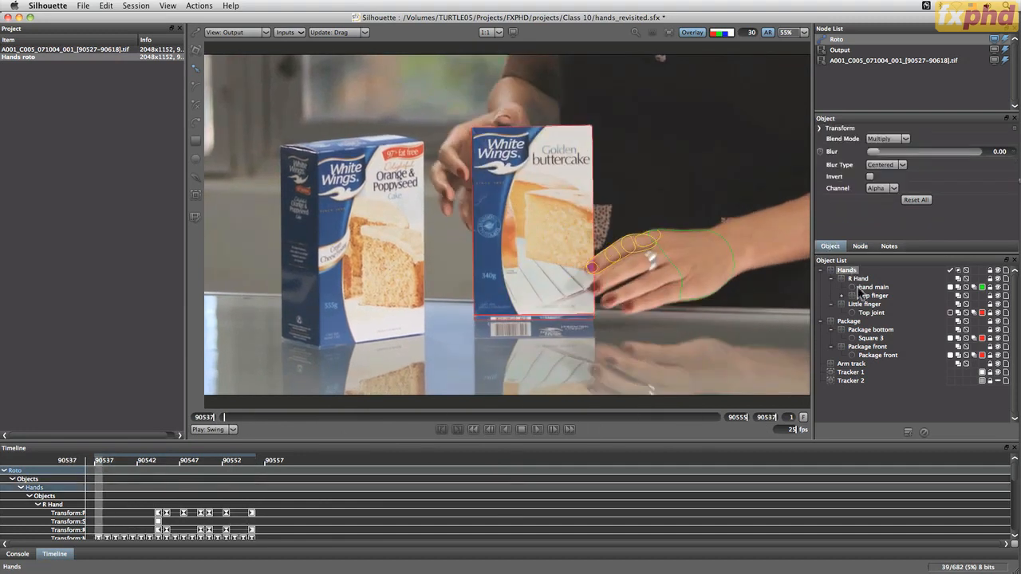
pyautogui.keyDown('shift'); pyautogui.click(875, 357); pyautogui.keyUp('shift')
pyautogui.click(83, 6)
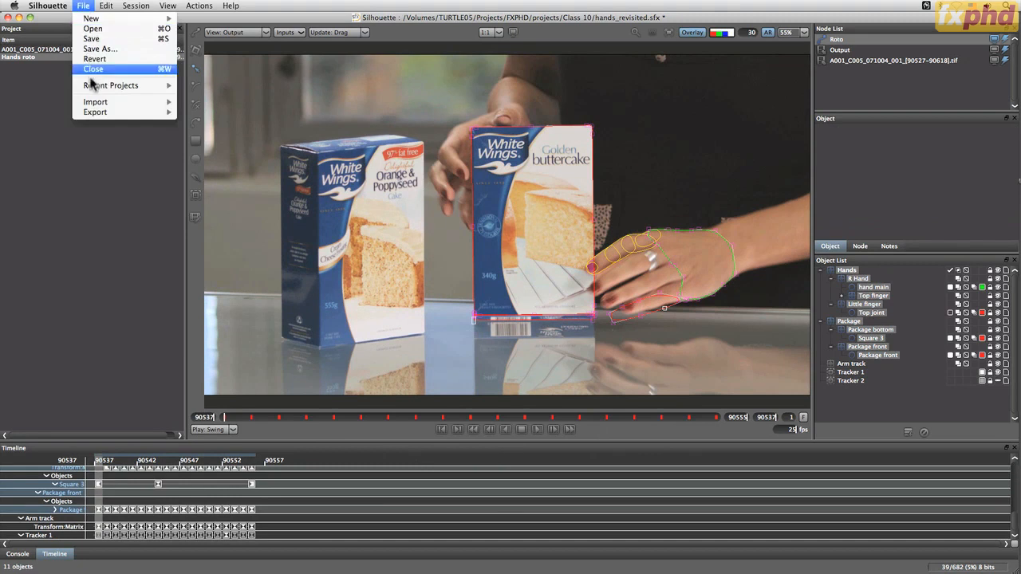
pyautogui.click(83, 6)
pyautogui.click(854, 390)
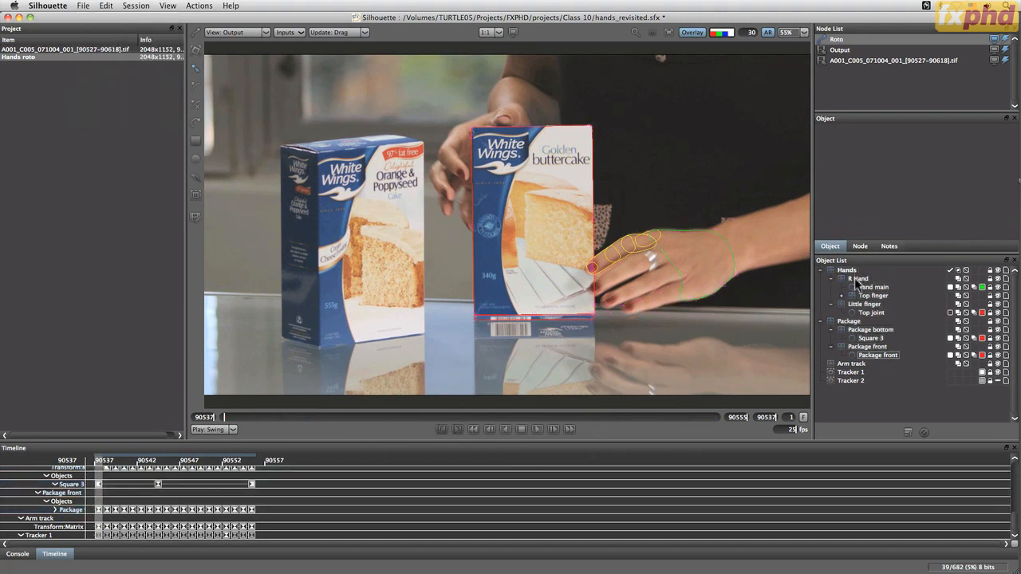
# Export the Hands layer and all its shapes as Nuke 6.2+ Shapes, replacing hands_nuke_6-2_001.nk in the Class 10 folder
pyautogui.click(850, 271)
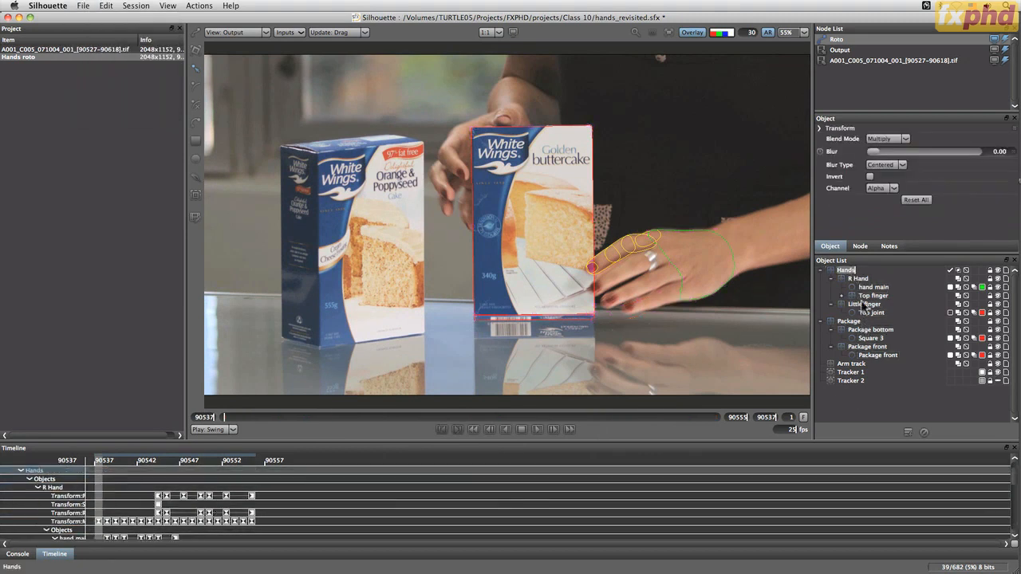
pyautogui.keyDown('shift'); pyautogui.click(869, 314); pyautogui.keyUp('shift')
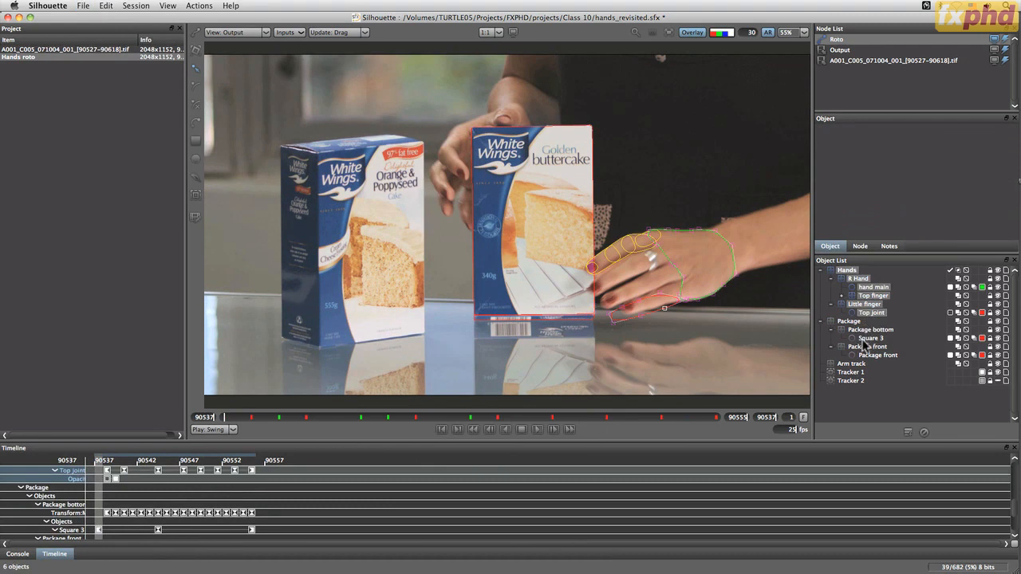
pyautogui.click(83, 5)
pyautogui.moveTo(169, 113)
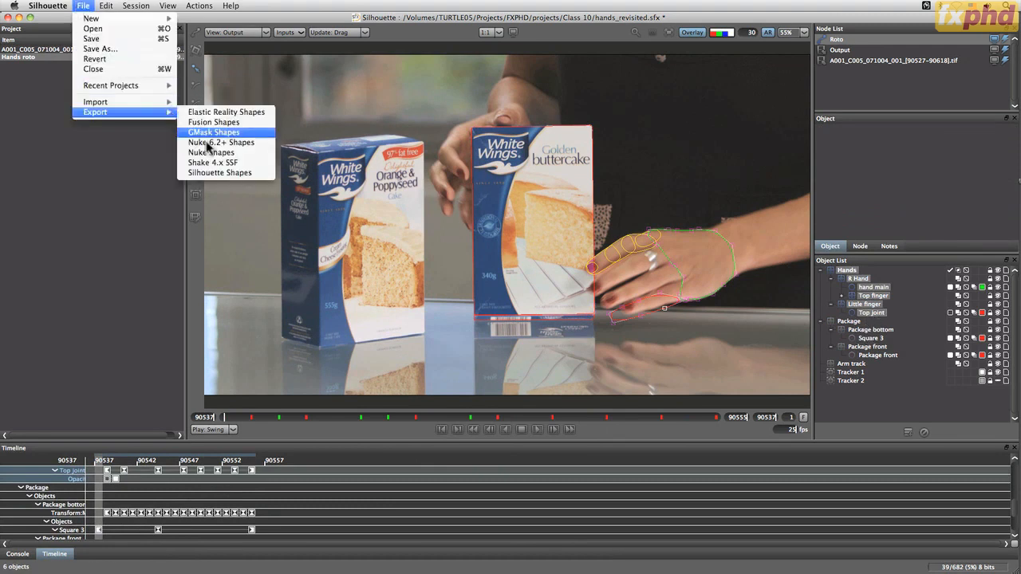
pyautogui.click(239, 142)
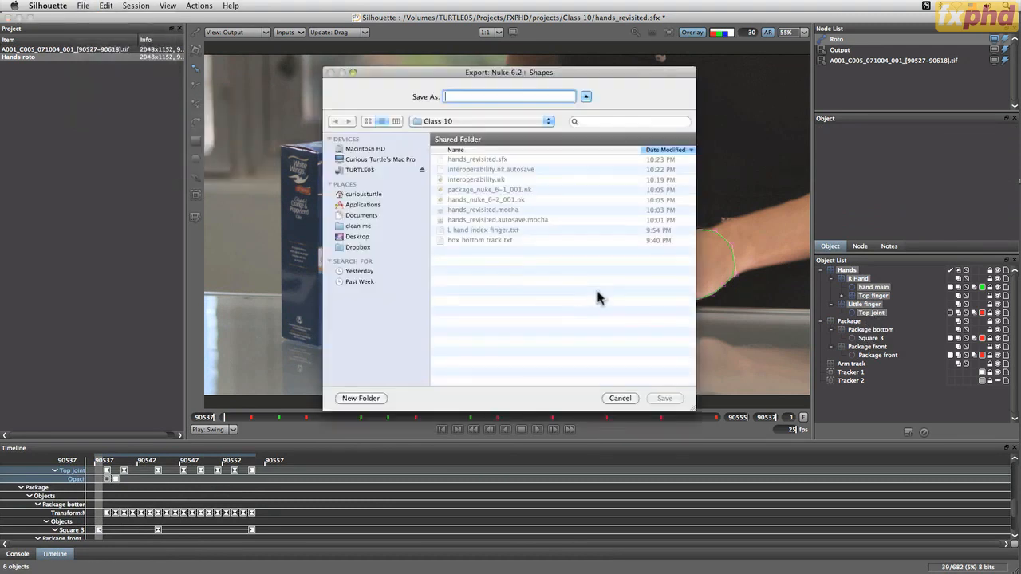
pyautogui.click(501, 199)
pyautogui.click(678, 399)
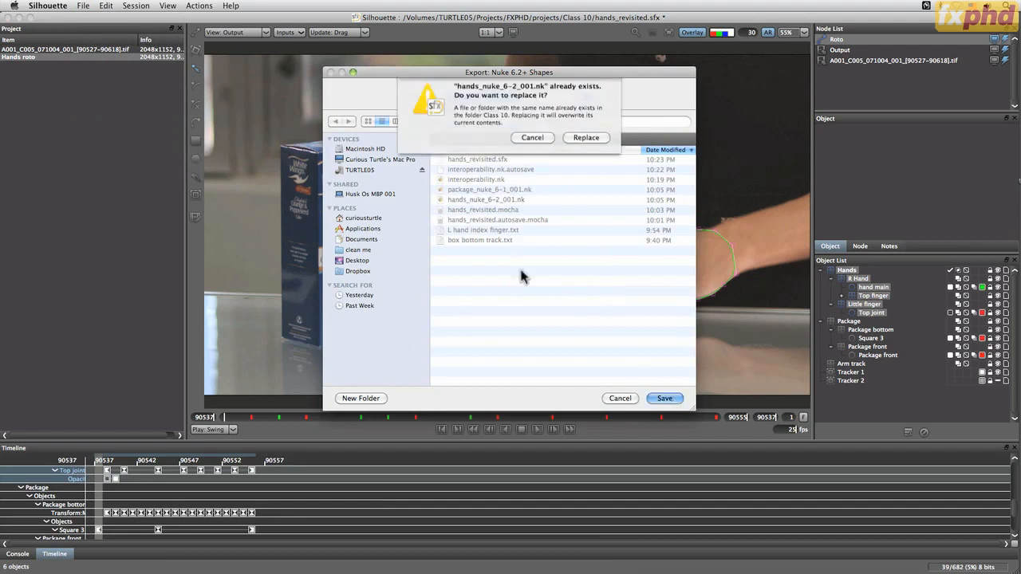
pyautogui.click(587, 140)
# Export the Package layer and all its shapes as Nuke Shapes, replacing package_nuke_6-1_001.nk in the Class 10 folder
pyautogui.click(850, 321)
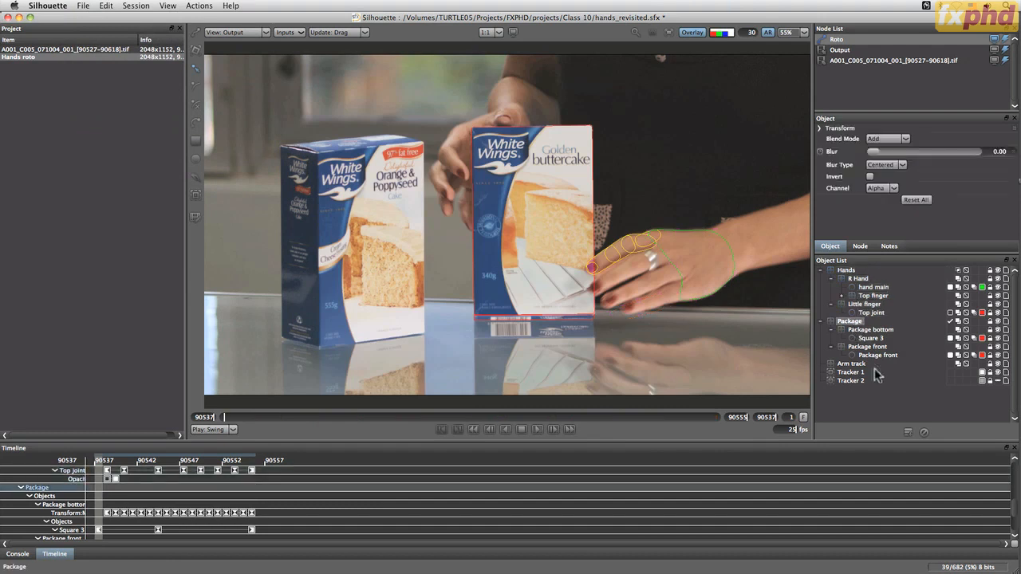
pyautogui.keyDown('shift'); pyautogui.click(877, 356); pyautogui.keyUp('shift')
pyautogui.click(84, 7)
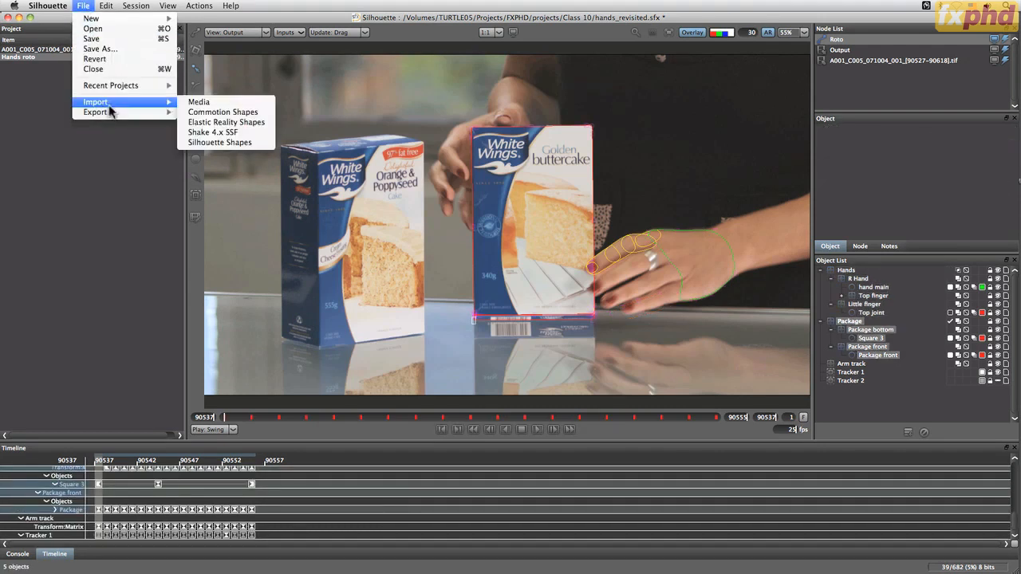
pyautogui.moveTo(128, 113)
pyautogui.click(247, 159)
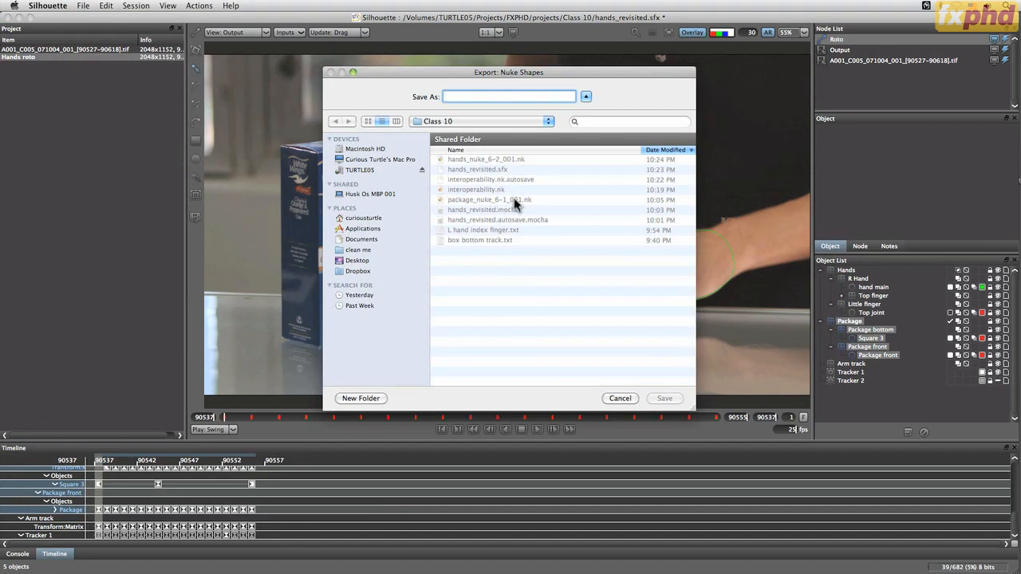
pyautogui.click(515, 201)
pyautogui.click(665, 398)
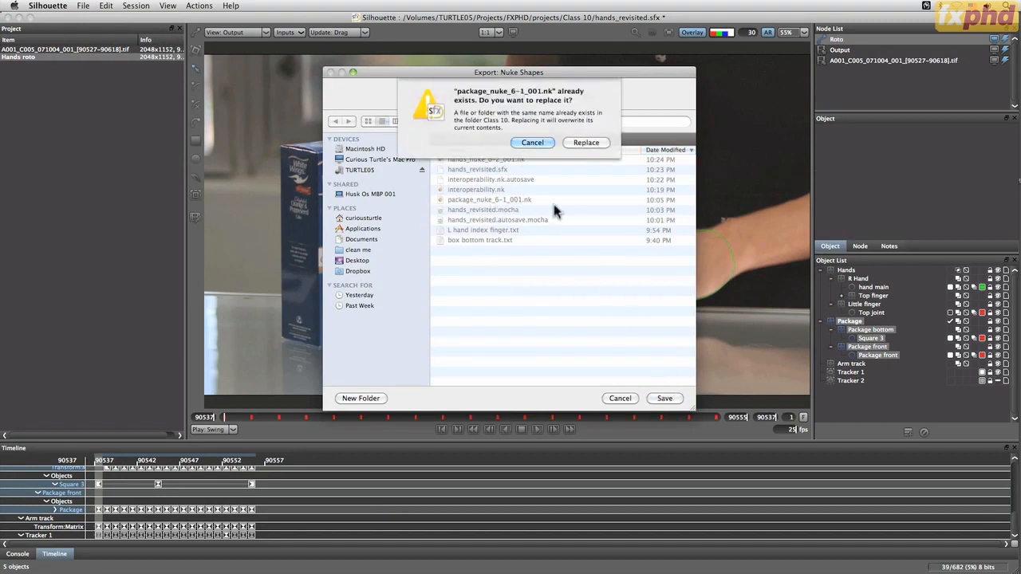
pyautogui.click(584, 143)
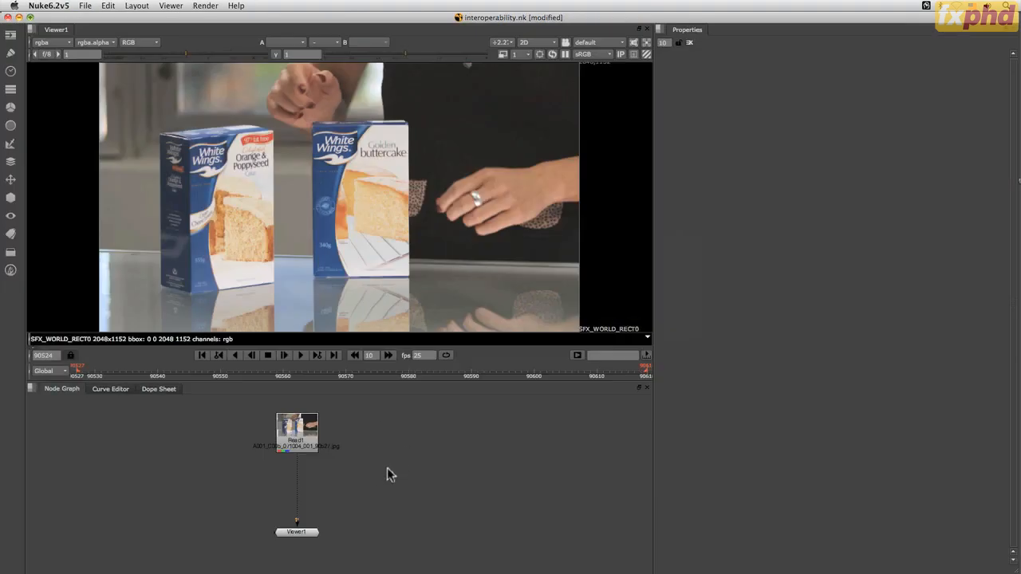
# In Nuke, import the script hands_nuke_6-2_001.nk from the SIL201 Class 10 folder into the node graph
pyautogui.rightClick(390, 475)
pyautogui.click(423, 475)
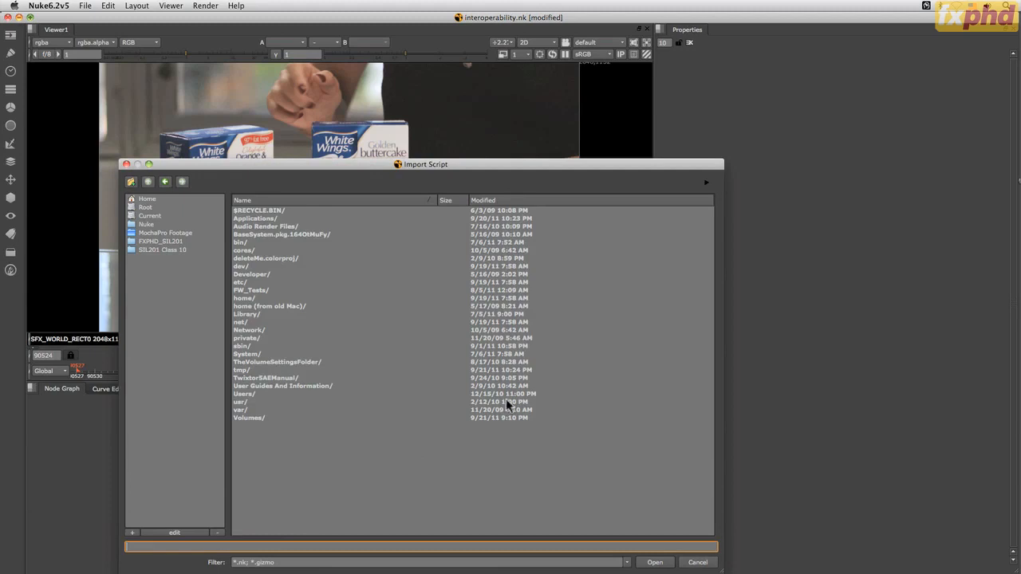
pyautogui.click(168, 249)
pyautogui.click(282, 211)
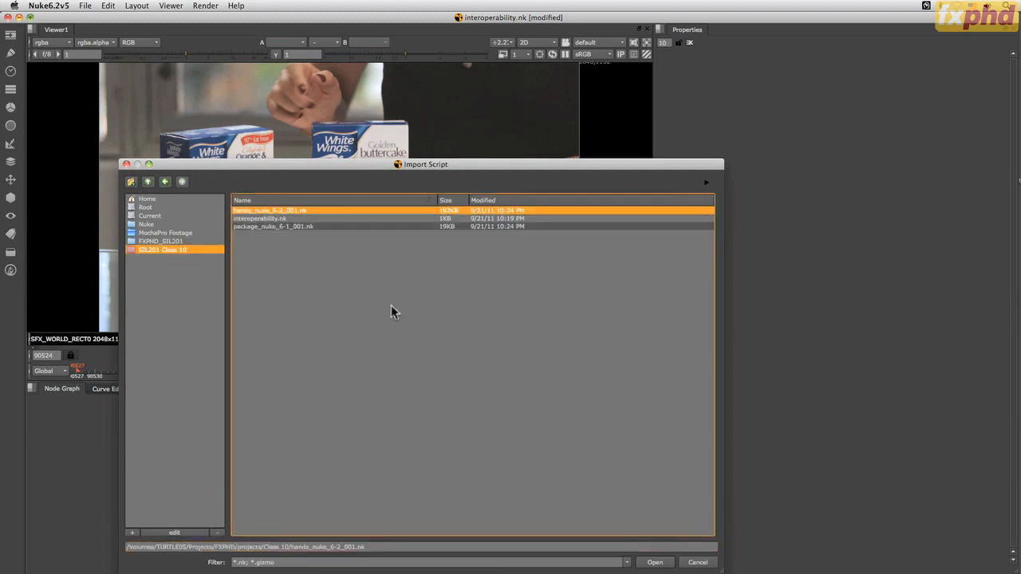
pyautogui.click(654, 562)
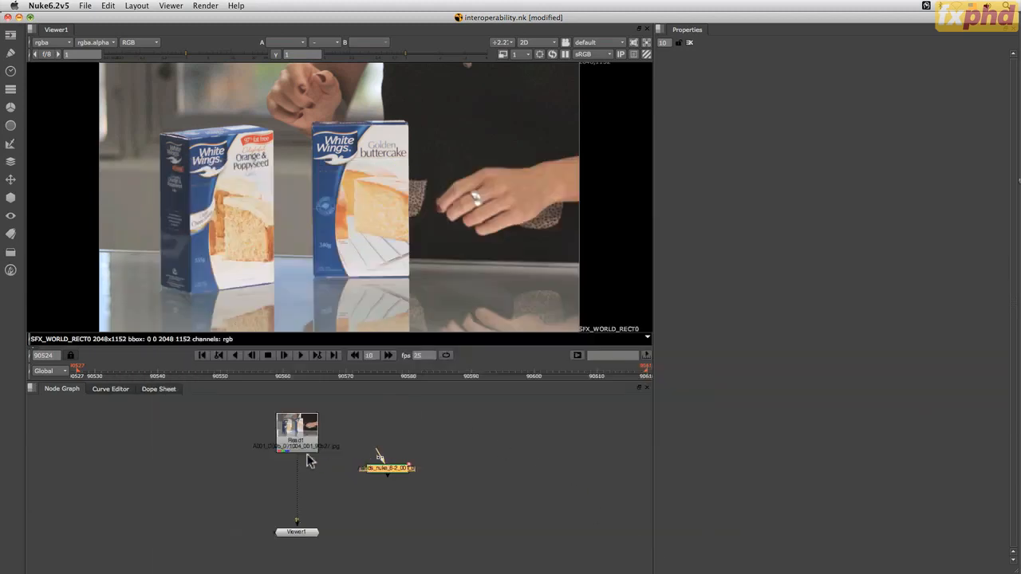
# Connect the hands roto node's background to Read1, show it through the viewer's second input, and scrub to frame 90544
pyautogui.moveTo(378, 454); pyautogui.dragTo(313, 432)
pyautogui.moveTo(304, 528); pyautogui.dragTo(396, 479)
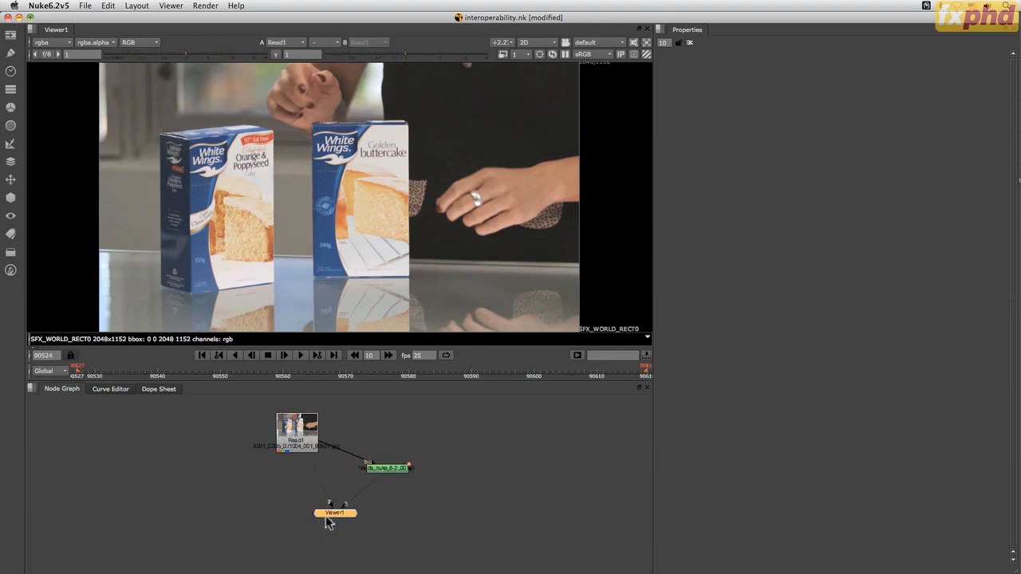
pyautogui.moveTo(327, 522); pyautogui.dragTo(289, 543)
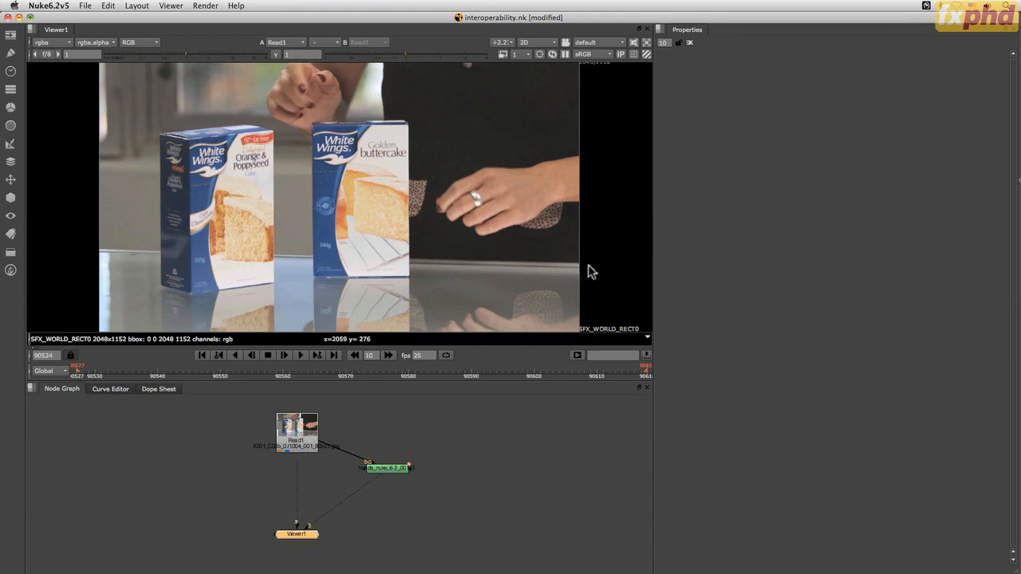
pyautogui.press('2')
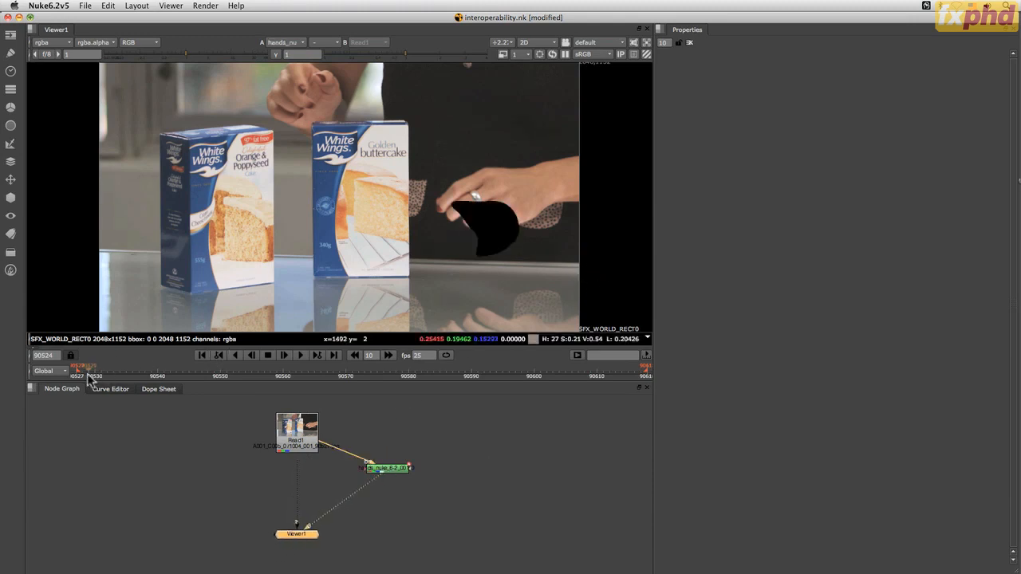
pyautogui.moveTo(89, 379); pyautogui.dragTo(183, 371)
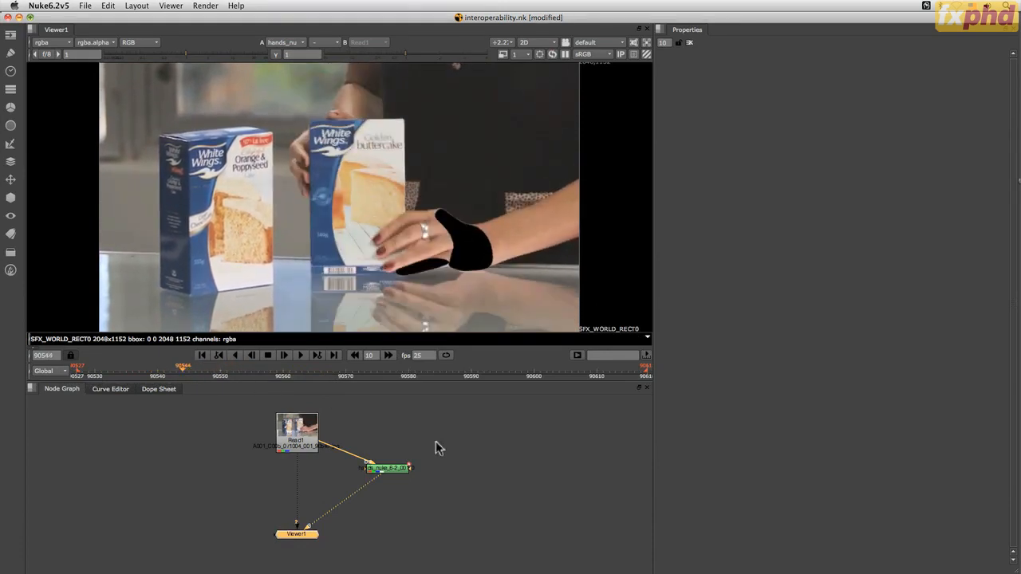
# Inspect the hands roto node's full layer list, select its root layer Roto_Layer, and save the script
pyautogui.doubleClick(391, 475)
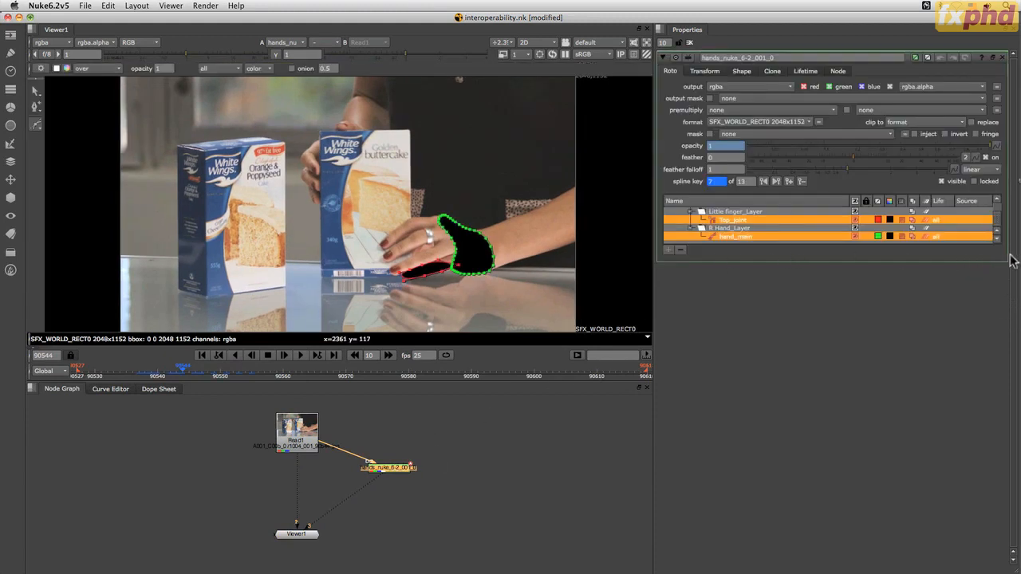
pyautogui.moveTo(1005, 270); pyautogui.dragTo(1008, 373)
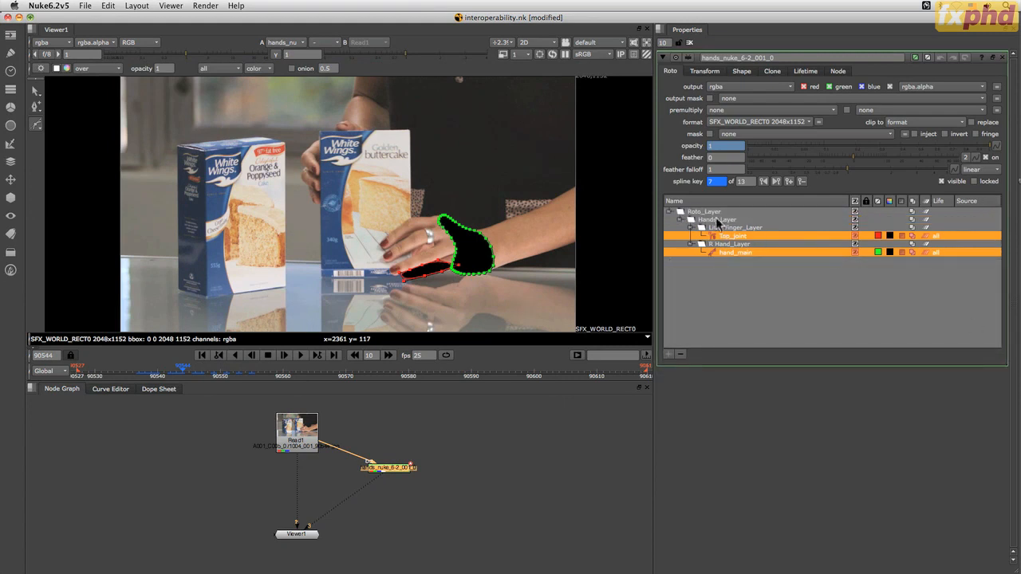
pyautogui.click(710, 212)
pyautogui.press('super+s')
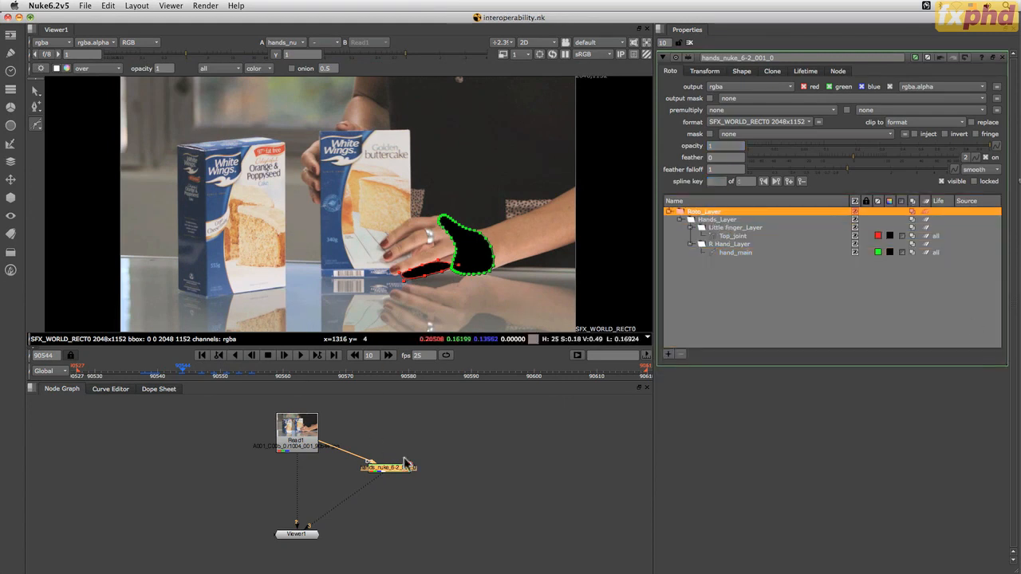
# Delete the imported hands roto node from the node graph and switch back to Silhouette
pyautogui.click(461, 441)
pyautogui.click(393, 471)
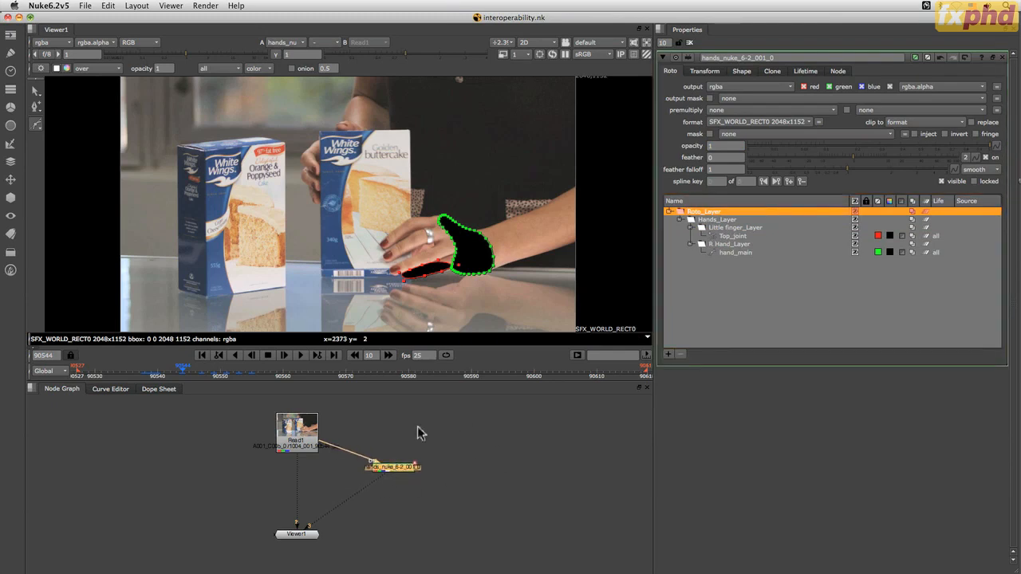
pyautogui.press('Delete')
pyautogui.press('super+Tab')
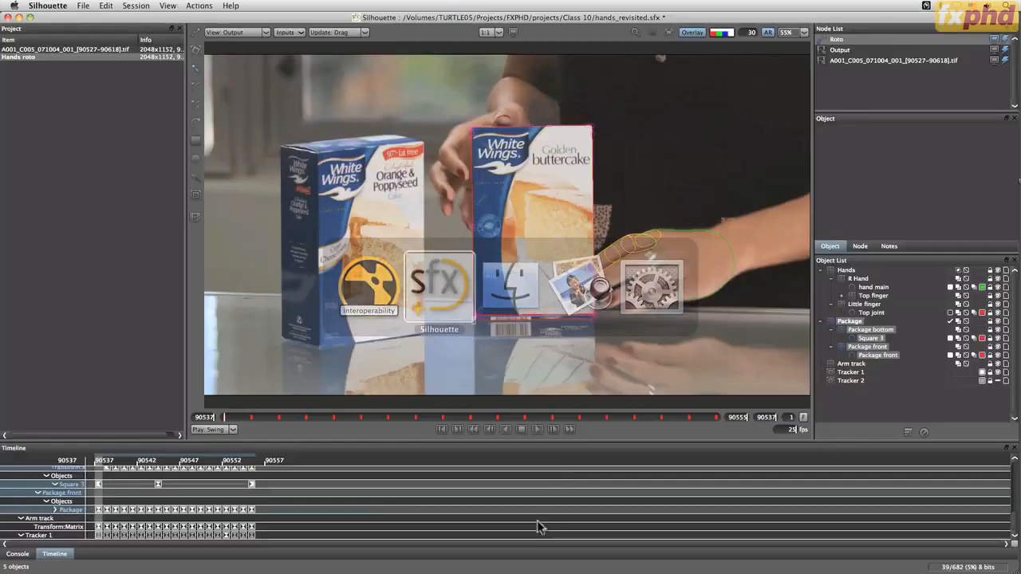
# Export the R Hand layer with its finger layers and shapes as Nuke 6.2+ Shapes, replacing hands_nuke_6-2_001.nk in the Class 10 folder
pyautogui.click(841, 296)
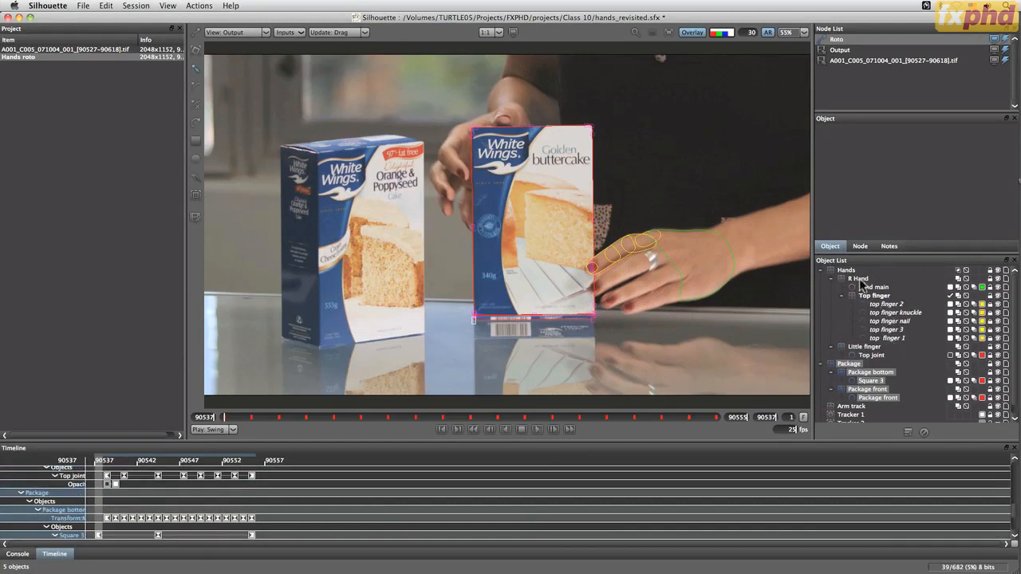
pyautogui.click(855, 278)
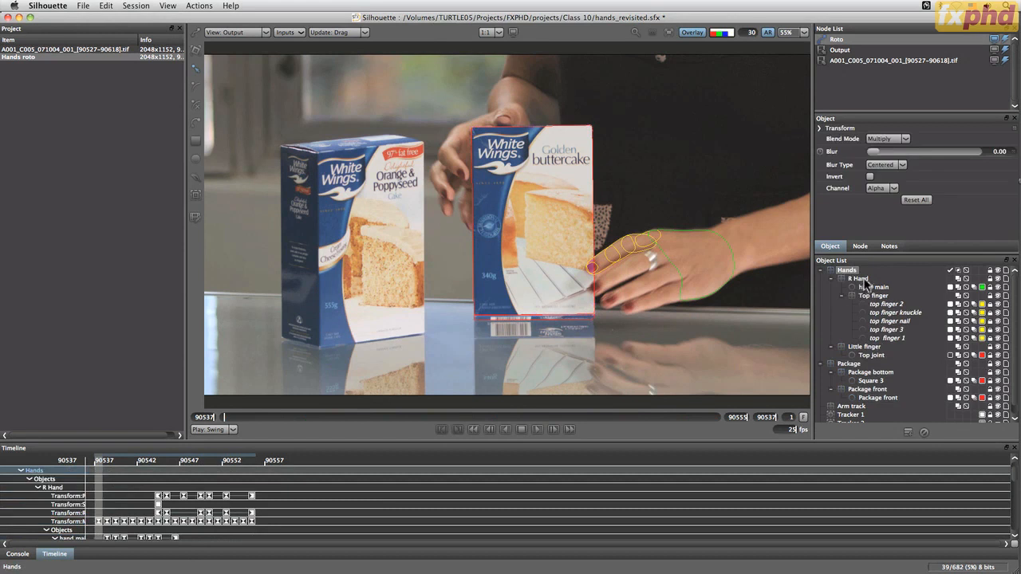
pyautogui.keyDown('shift'); pyautogui.click(874, 355); pyautogui.keyUp('shift')
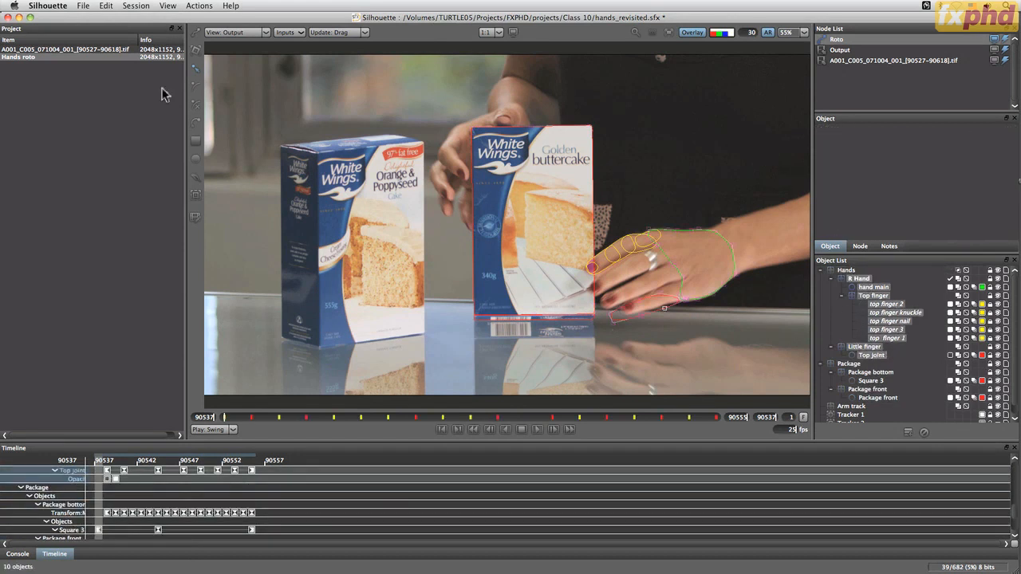
pyautogui.click(83, 6)
pyautogui.moveTo(96, 112)
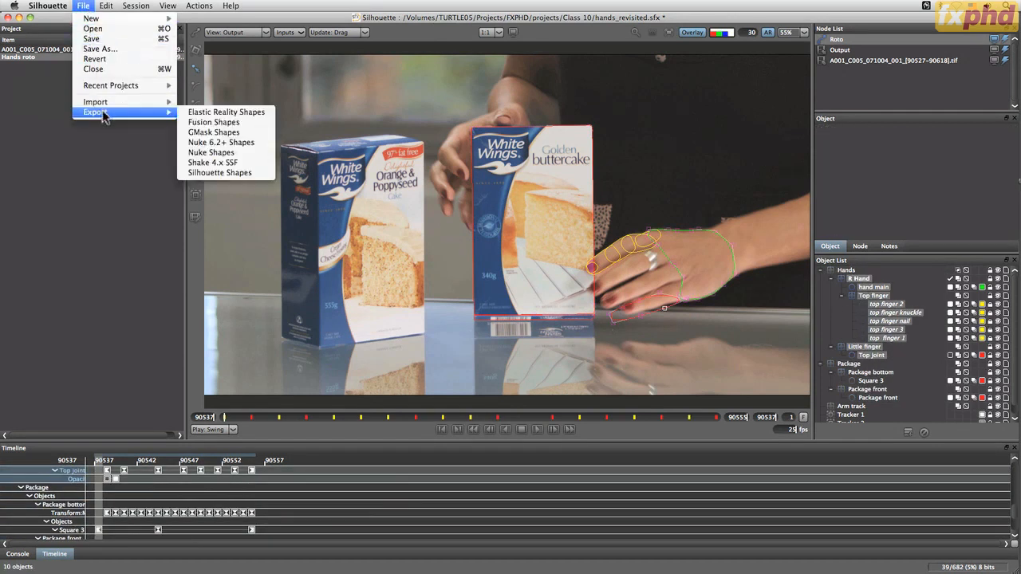
pyautogui.click(227, 143)
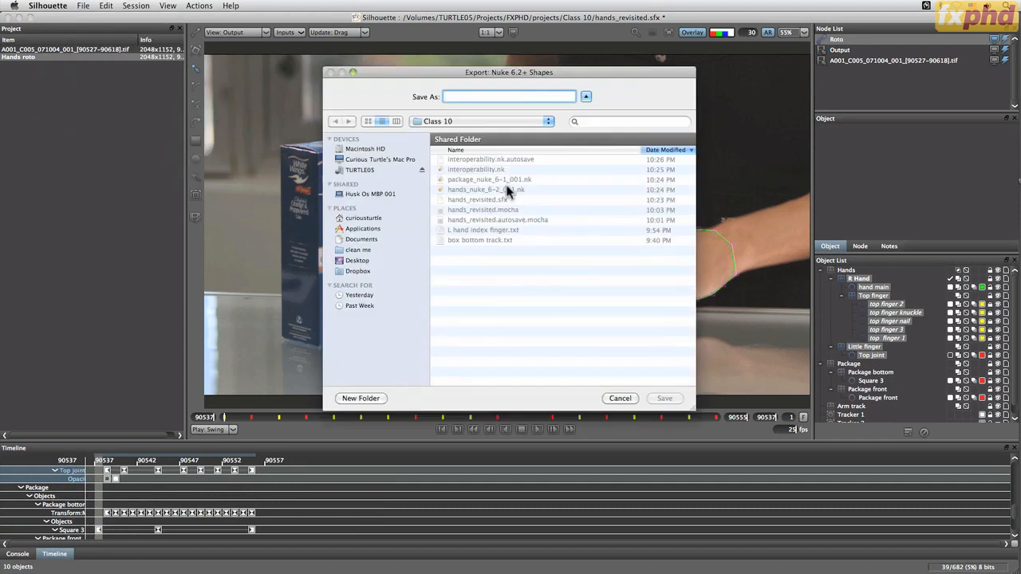
pyautogui.click(508, 190)
pyautogui.click(666, 399)
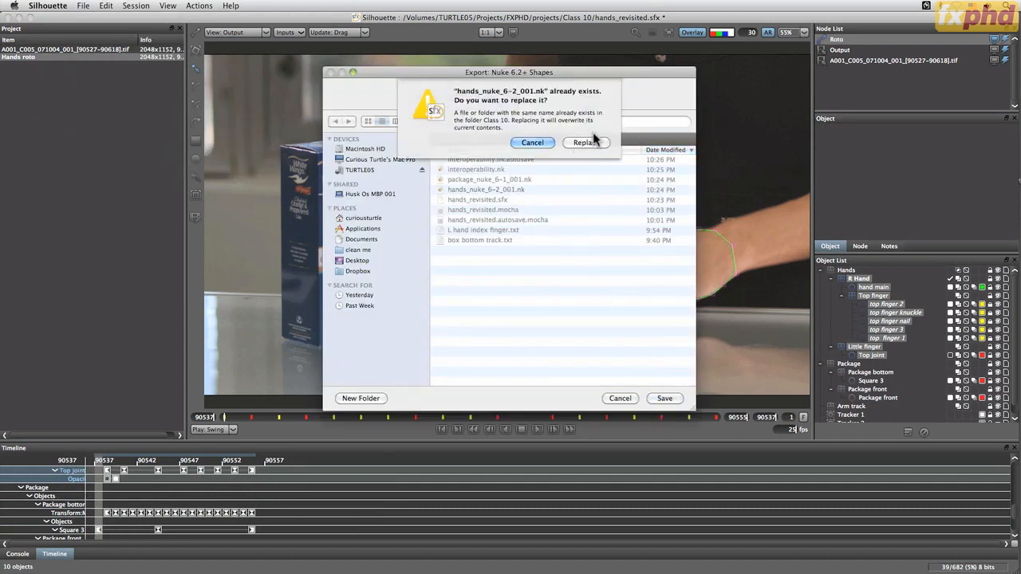
pyautogui.click(590, 142)
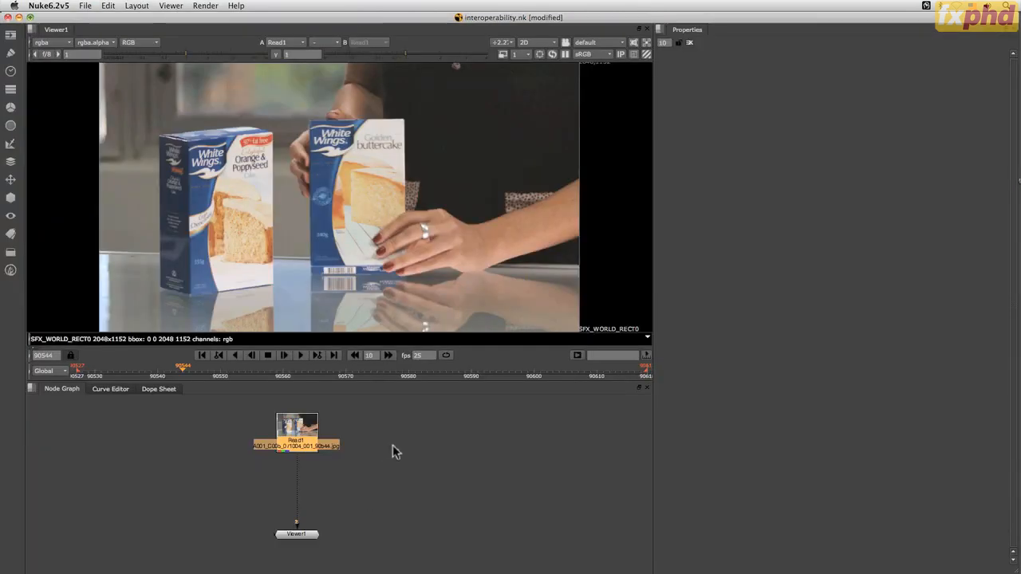
# In Nuke, import hands_nuke_6-2_001.nk from SIL201 Class 10 between Read1 and the viewer, then move the node aside and scrub the timeline
pyautogui.rightClick(402, 471)
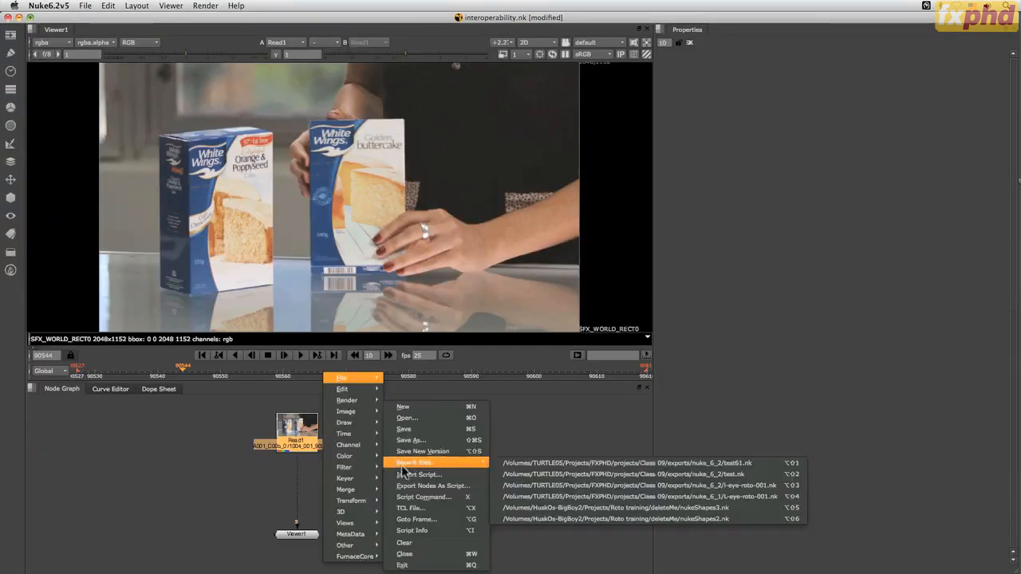
pyautogui.click(405, 475)
pyautogui.click(171, 250)
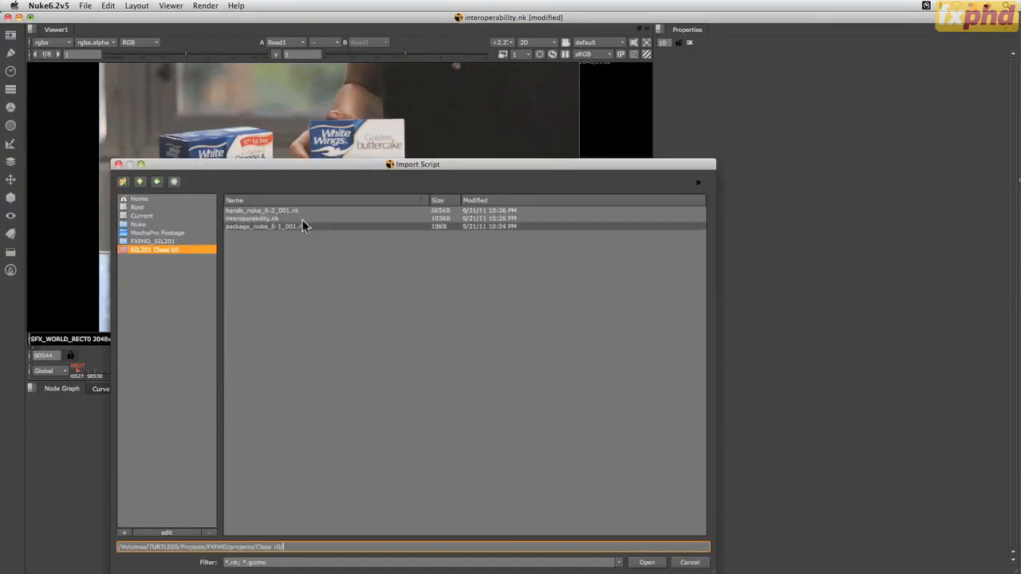
pyautogui.doubleClick(270, 211)
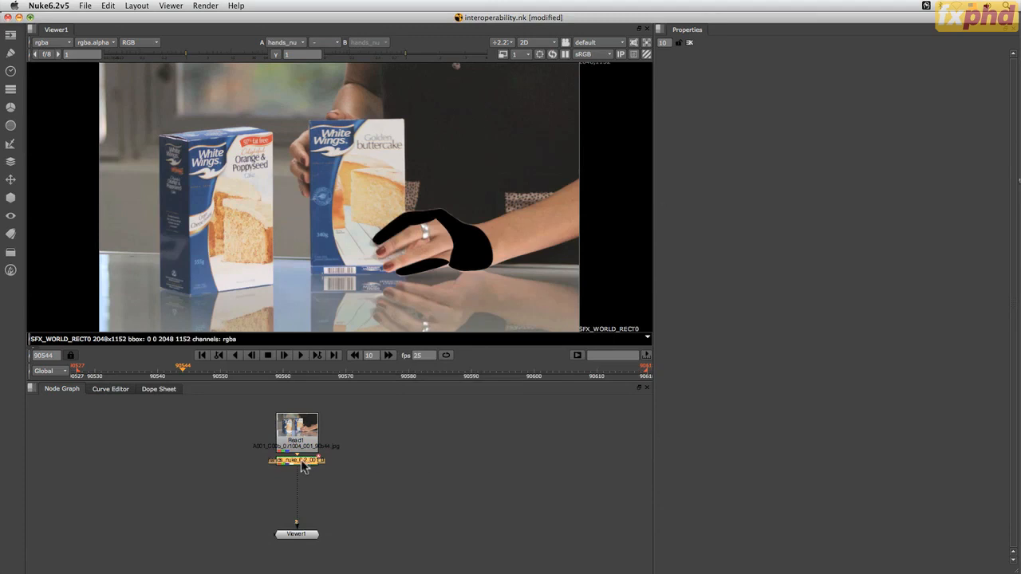
pyautogui.click(429, 483)
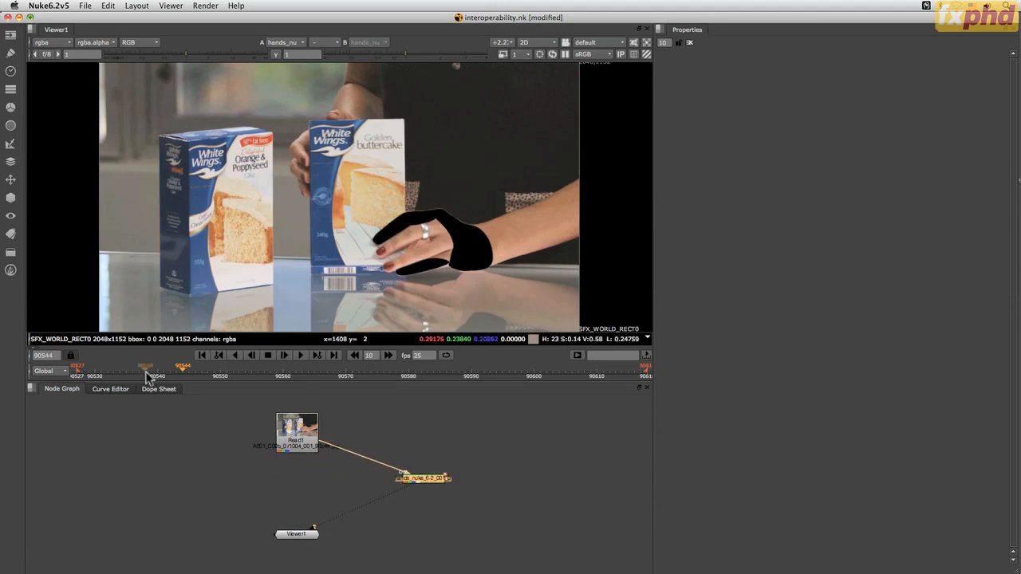
pyautogui.moveTo(183, 369)
pyautogui.mouseDown()
pyautogui.moveTo(333, 378)
pyautogui.moveTo(132, 375)
pyautogui.moveTo(174, 378)
pyautogui.mouseUp()
pyautogui.moveTo(203, 378); pyautogui.dragTo(177, 367)
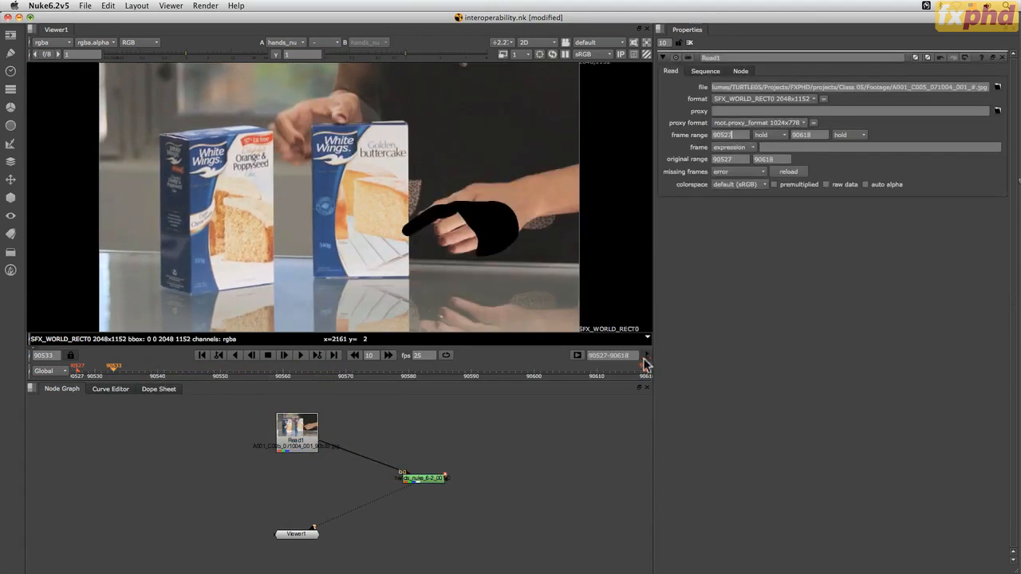
pyautogui.click(602, 356)
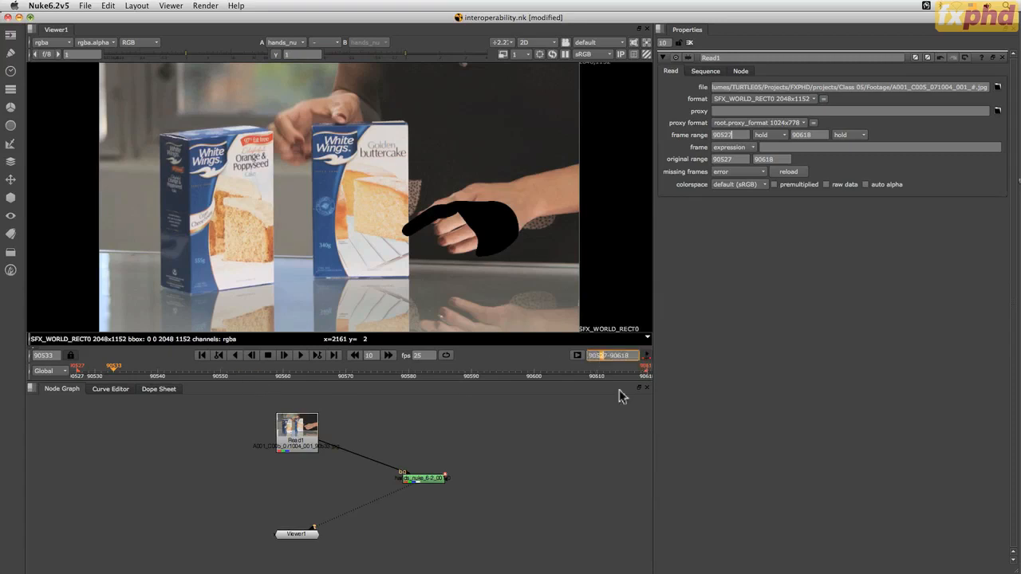
pyautogui.write('90537-90557')
pyautogui.press('Return')
pyautogui.moveTo(152, 374); pyautogui.dragTo(208, 375)
pyautogui.click(647, 355)
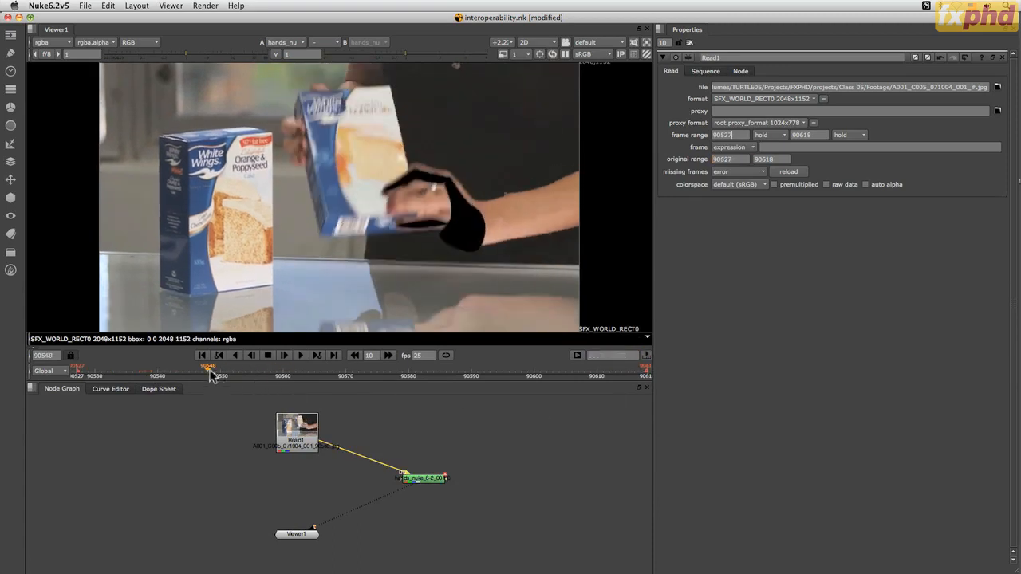
pyautogui.click(646, 355)
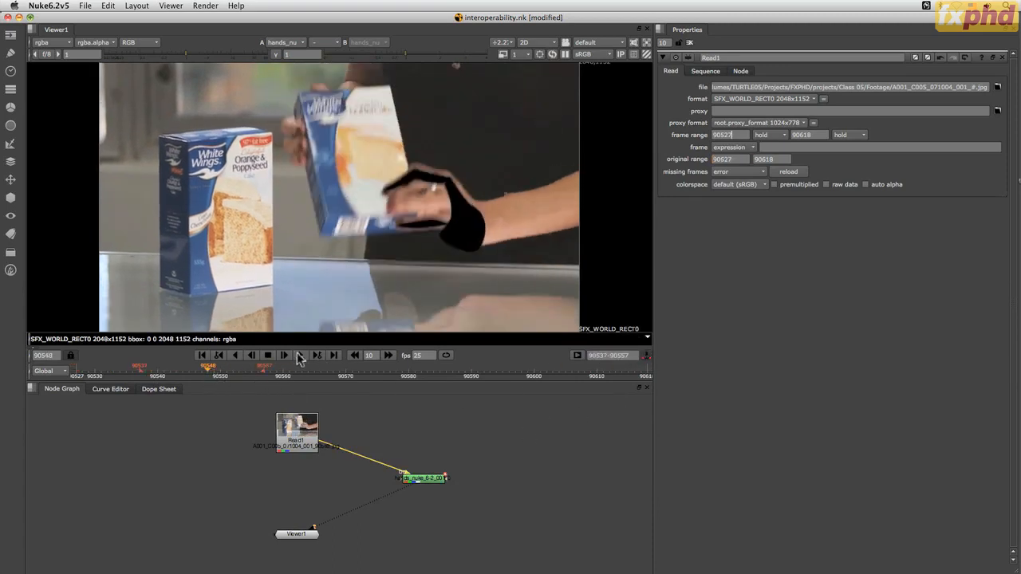
# Play the range back and forth to check the hand shapes against the plate, then stop playback
pyautogui.click(300, 355)
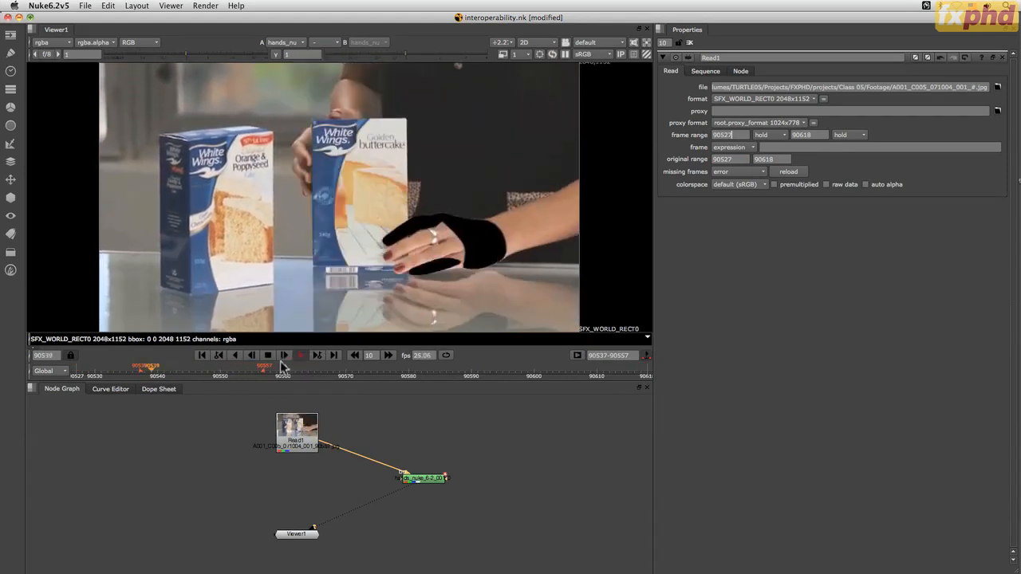
pyautogui.click(268, 357)
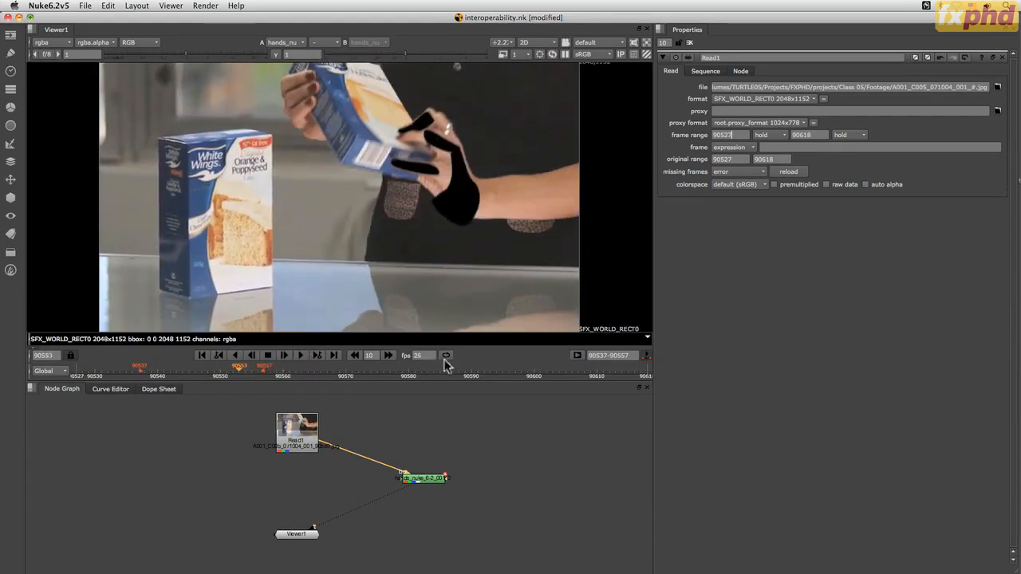
pyautogui.click(299, 356)
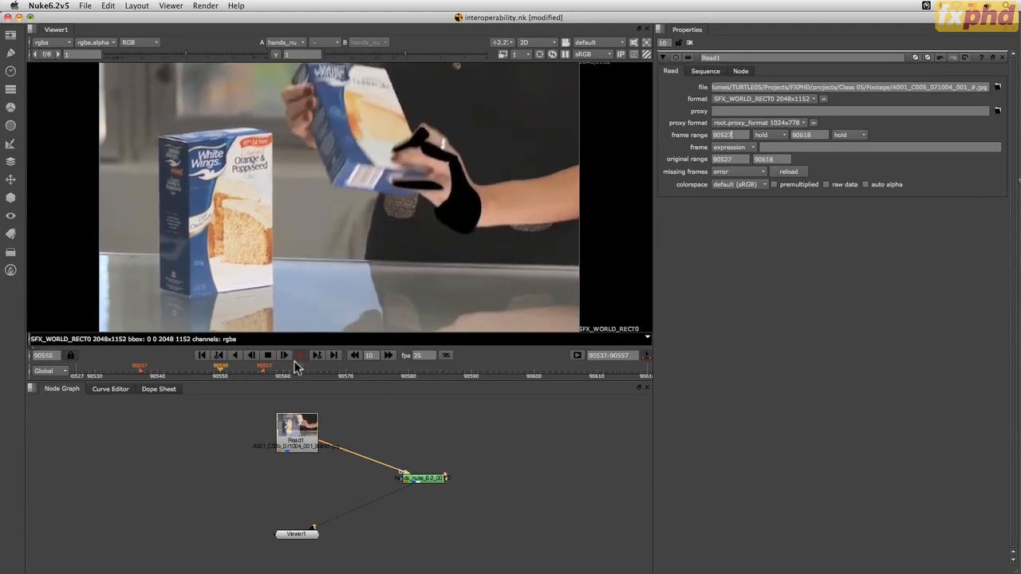
pyautogui.click(268, 356)
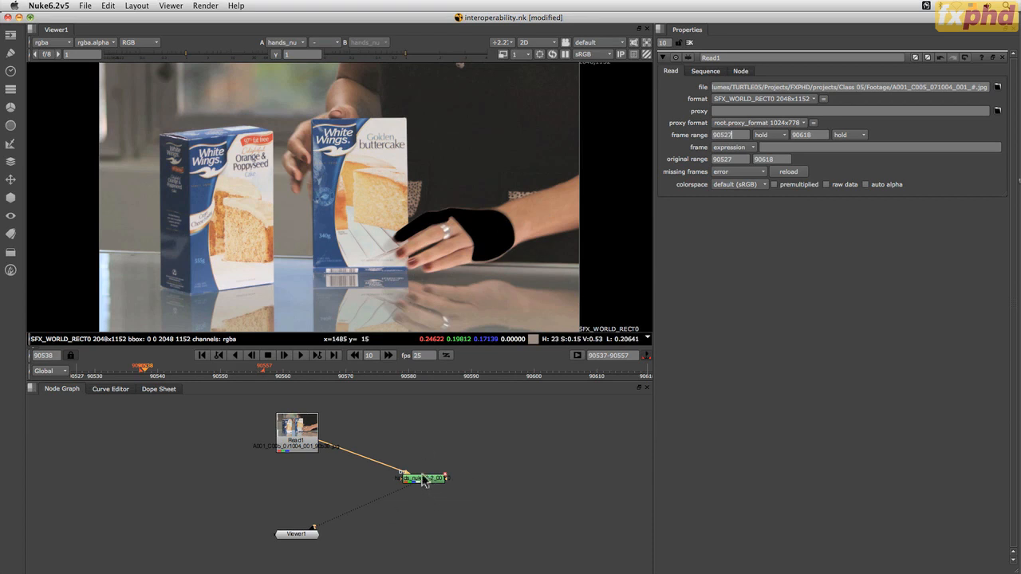
# Disconnect the hands roto node from Read1, connect Read1 directly to the viewer, and place the roto node beside Read1
pyautogui.moveTo(421, 479); pyautogui.dragTo(398, 431)
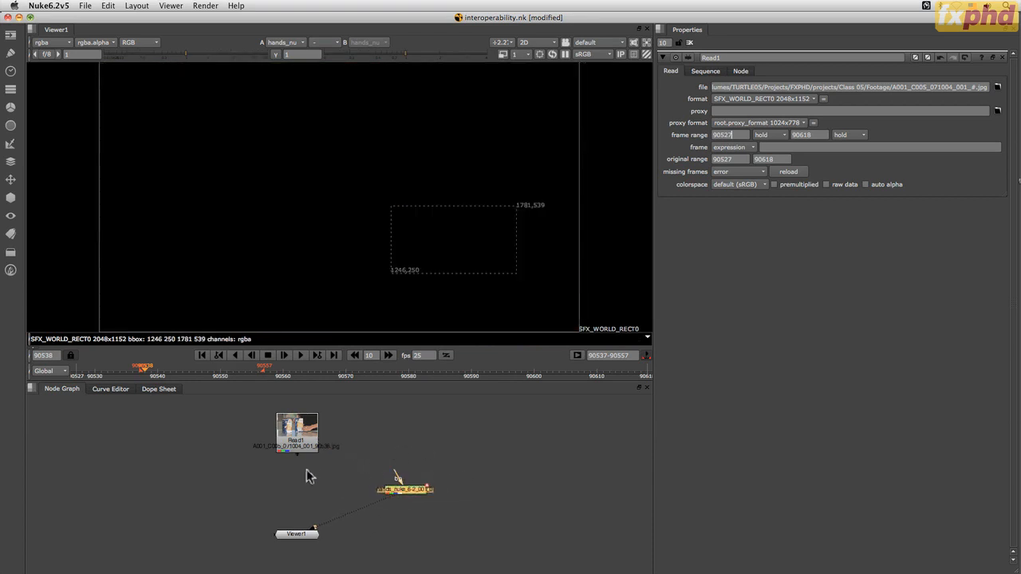
pyautogui.moveTo(379, 501); pyautogui.dragTo(318, 475)
pyautogui.moveTo(301, 524); pyautogui.dragTo(304, 447)
pyautogui.moveTo(399, 491); pyautogui.dragTo(168, 451)
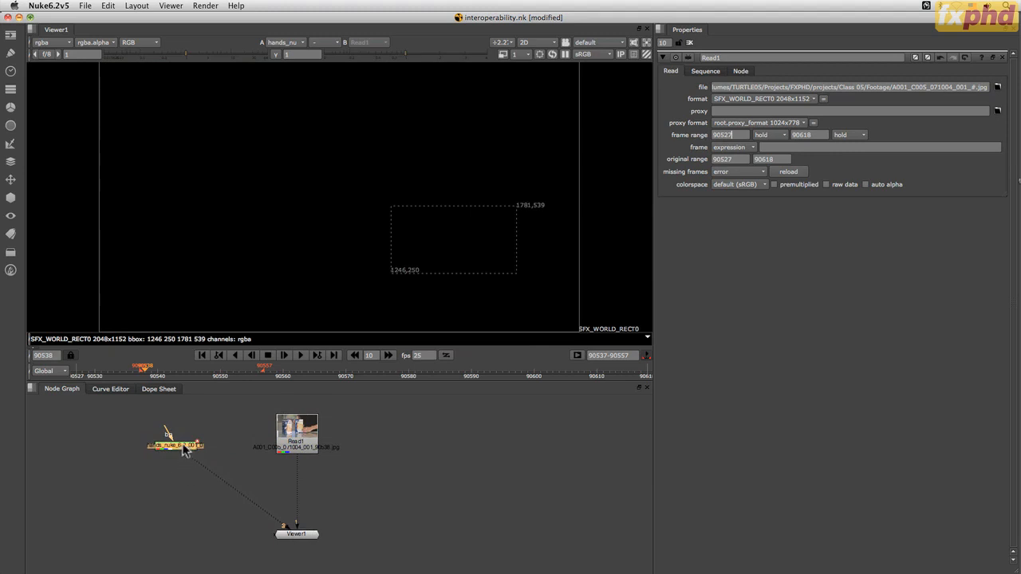
# Add a Copy node beneath the hands roto node and connect its B input to Read1 to transfer the roto alpha
pyautogui.rightClick(182, 451)
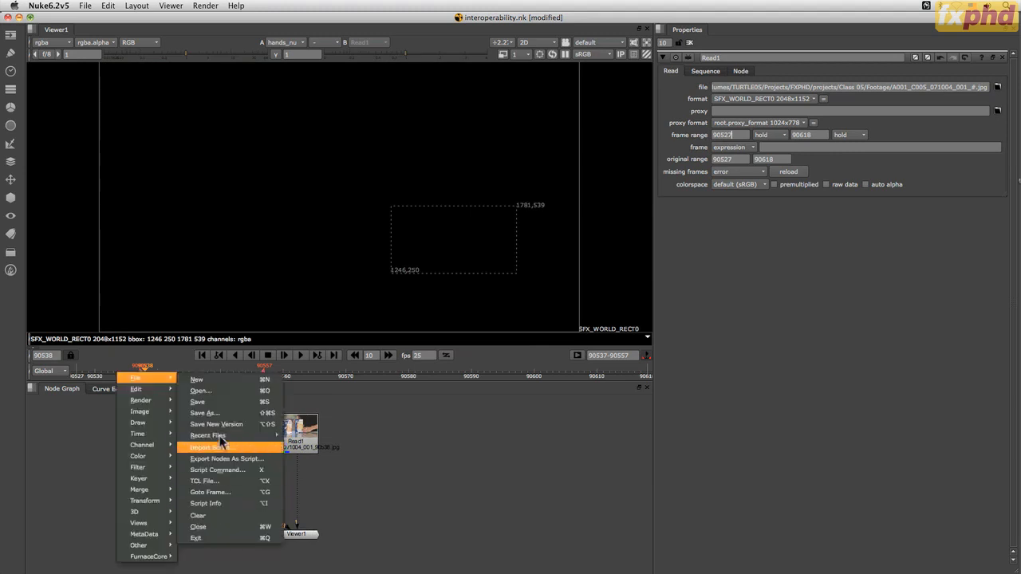
pyautogui.moveTo(163, 465)
pyautogui.moveTo(143, 445)
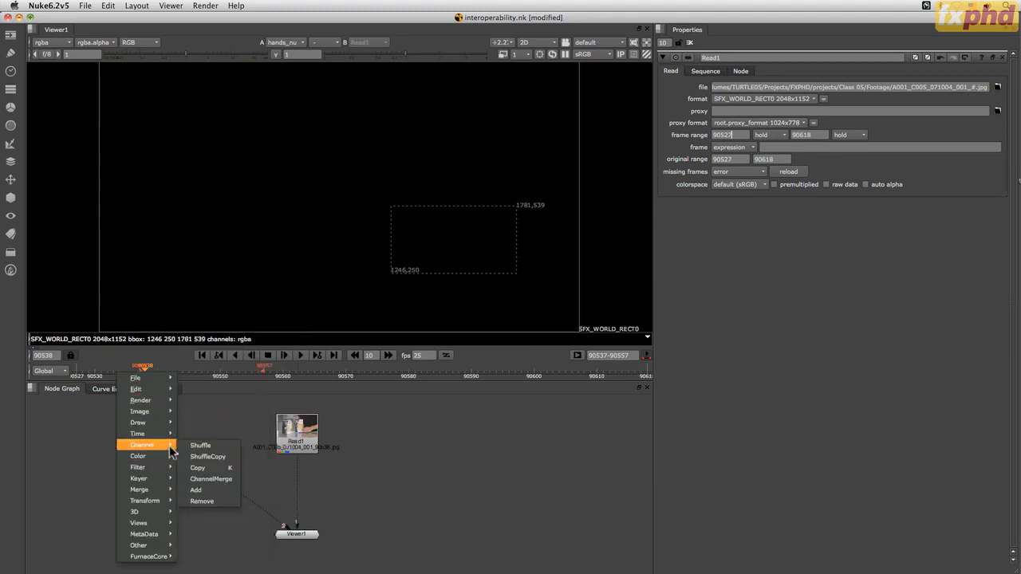
pyautogui.click(209, 468)
pyautogui.moveTo(216, 455); pyautogui.dragTo(280, 449)
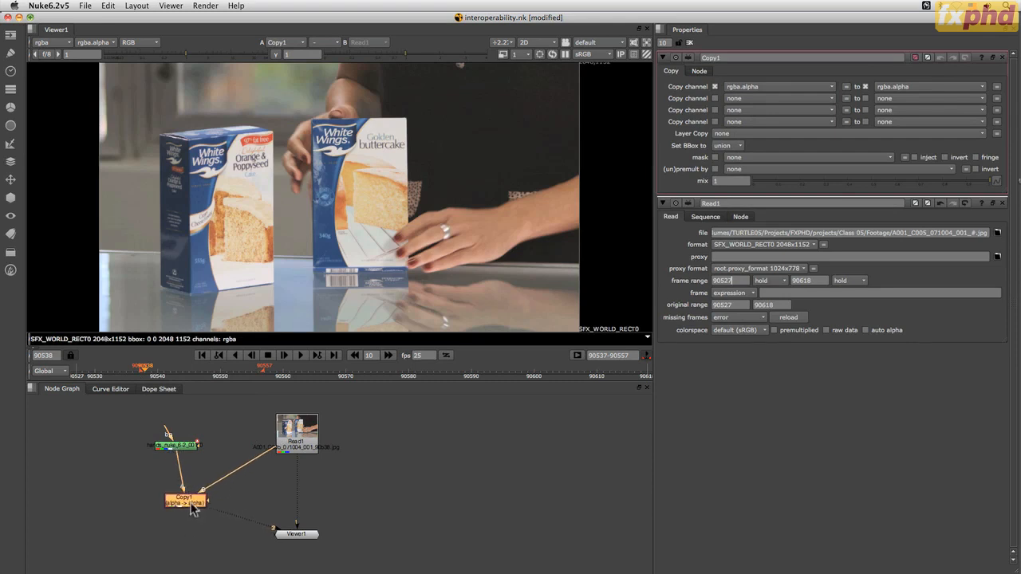
pyautogui.moveTo(192, 510); pyautogui.dragTo(183, 492)
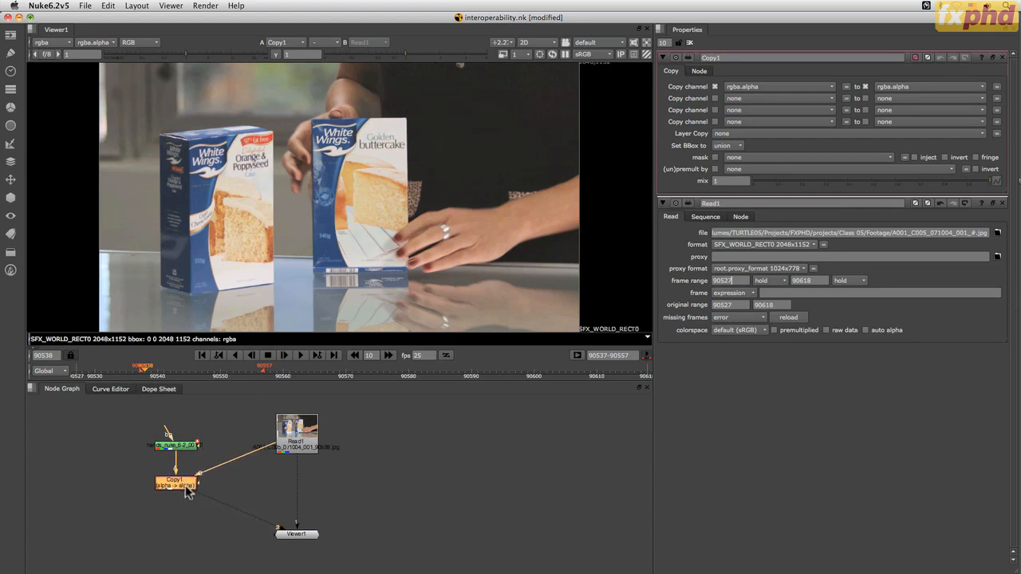
# Add a Merge node set to over with Copy1 in its A input, and place it beside the viewer
pyautogui.rightClick(181, 495)
pyautogui.moveTo(172, 489)
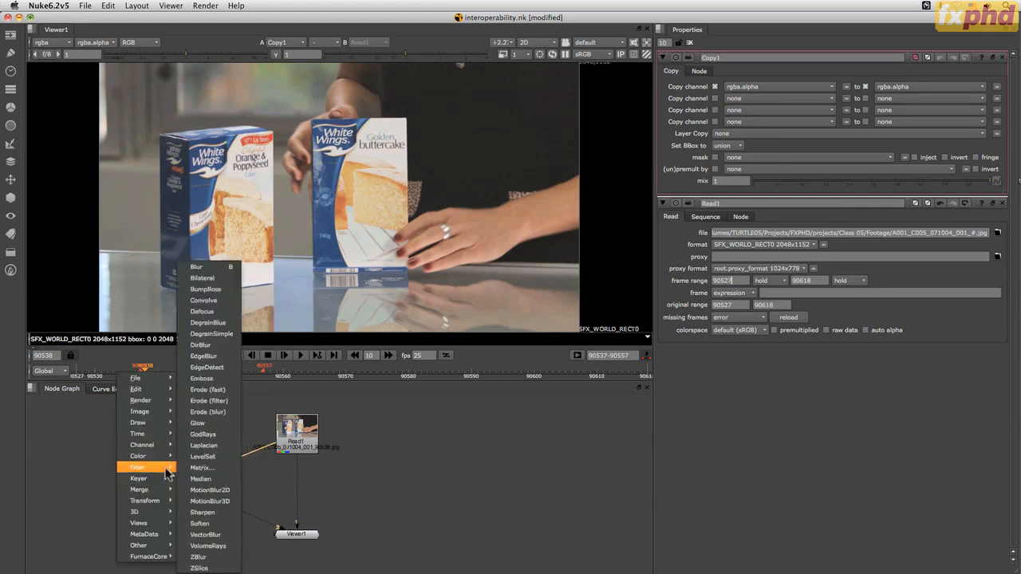
pyautogui.click(199, 479)
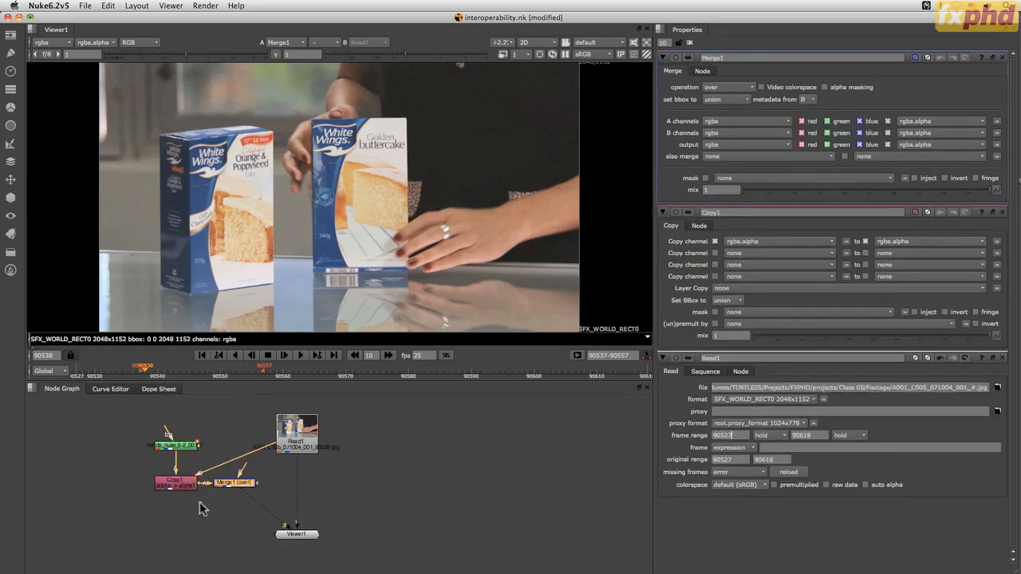
pyautogui.moveTo(236, 489); pyautogui.dragTo(231, 542)
# Add a Constant node beside Merge1 and set its color to a muted yellow-green, about 0.495 red, 0.53 green and 0.252 blue
pyautogui.rightClick(148, 527)
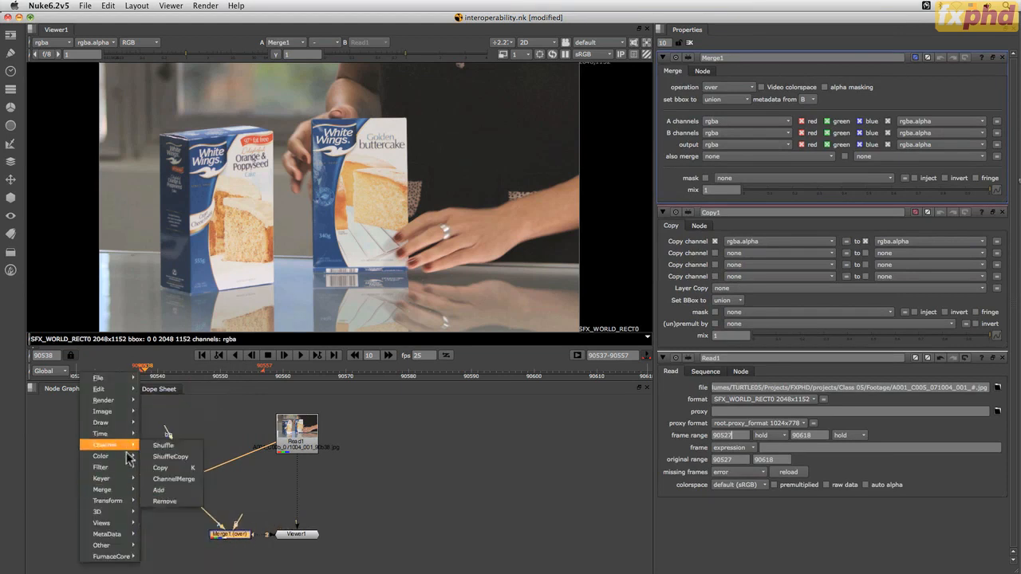
pyautogui.moveTo(122, 405)
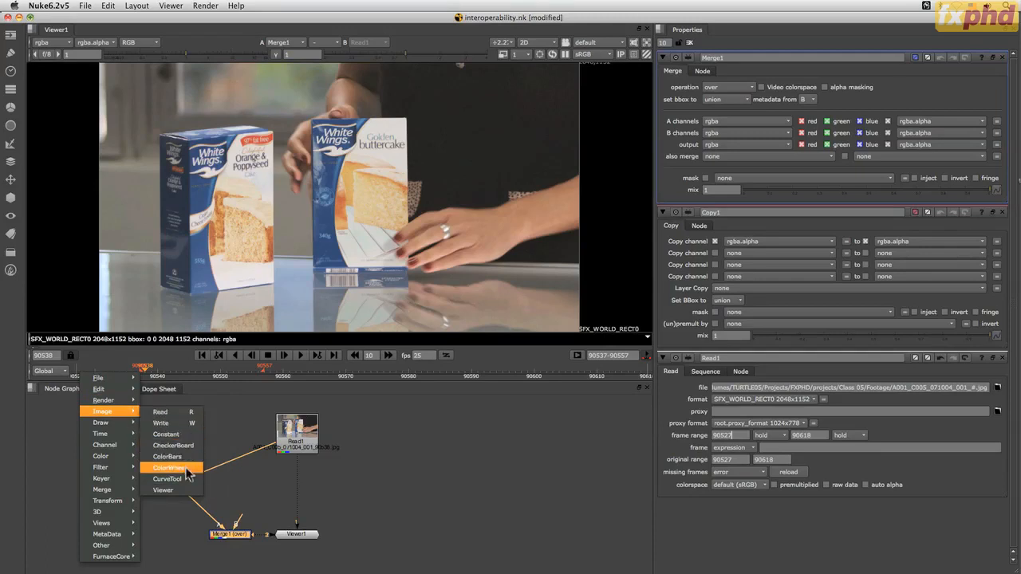
pyautogui.click(171, 433)
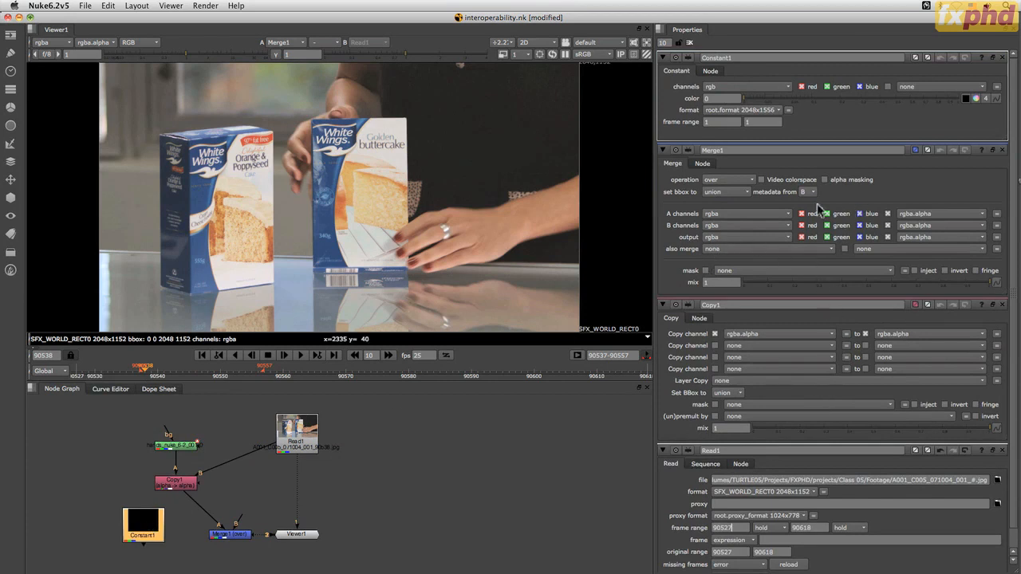
pyautogui.click(975, 98)
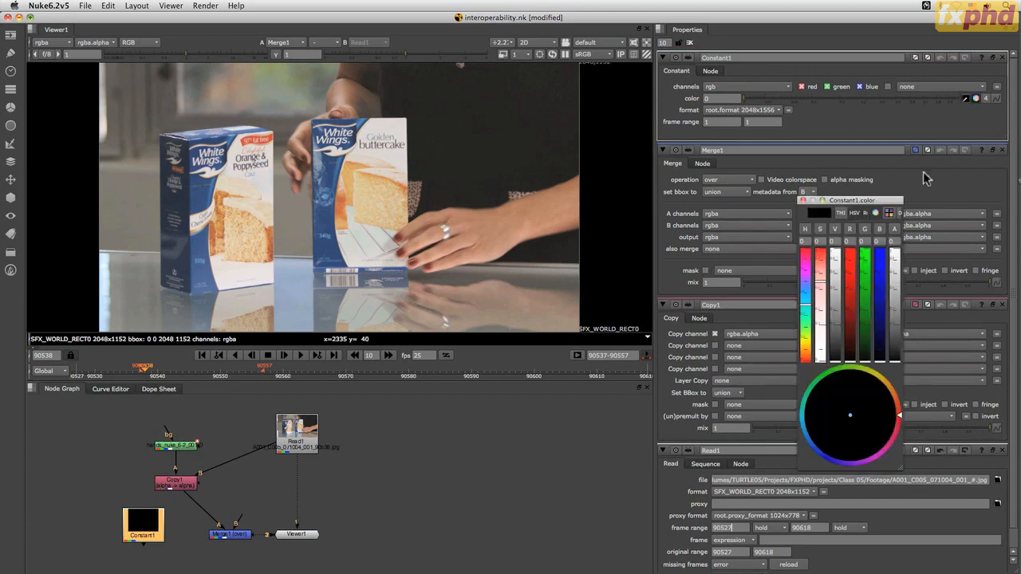
pyautogui.moveTo(834, 272); pyautogui.dragTo(834, 263)
pyautogui.click(822, 264)
pyautogui.moveTo(874, 382); pyautogui.dragTo(850, 406)
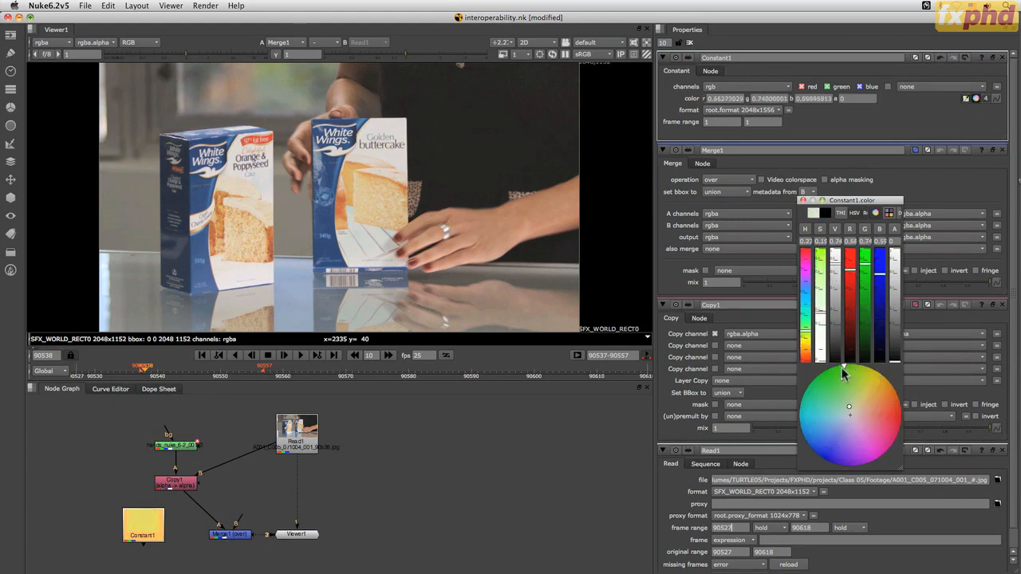
pyautogui.moveTo(836, 288)
pyautogui.mouseDown()
pyautogui.moveTo(838, 301)
pyautogui.moveTo(836, 278)
pyautogui.mouseUp()
pyautogui.moveTo(858, 392)
pyautogui.mouseDown()
pyautogui.moveTo(864, 400)
pyautogui.moveTo(859, 393)
pyautogui.mouseUp()
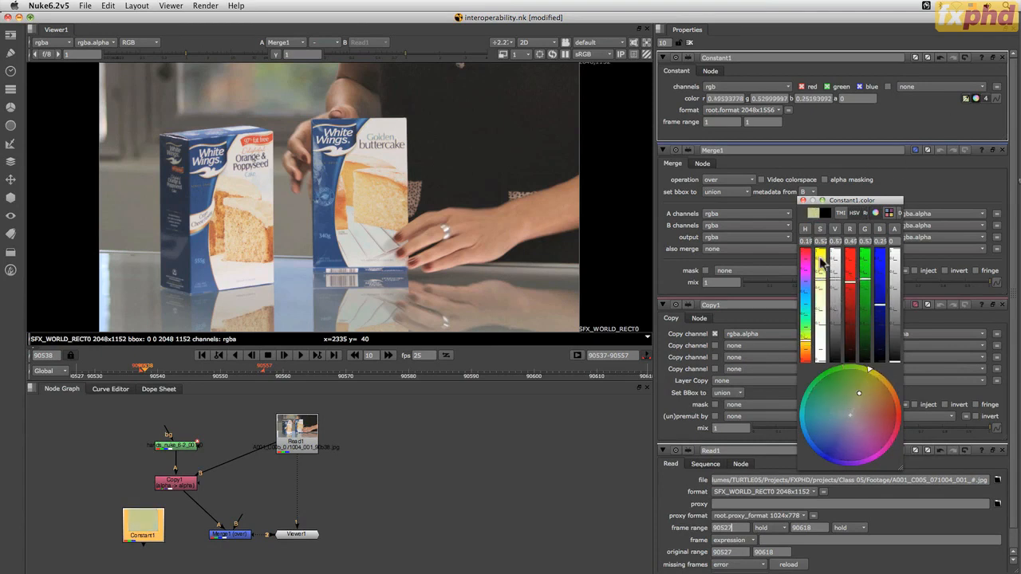
pyautogui.click(804, 201)
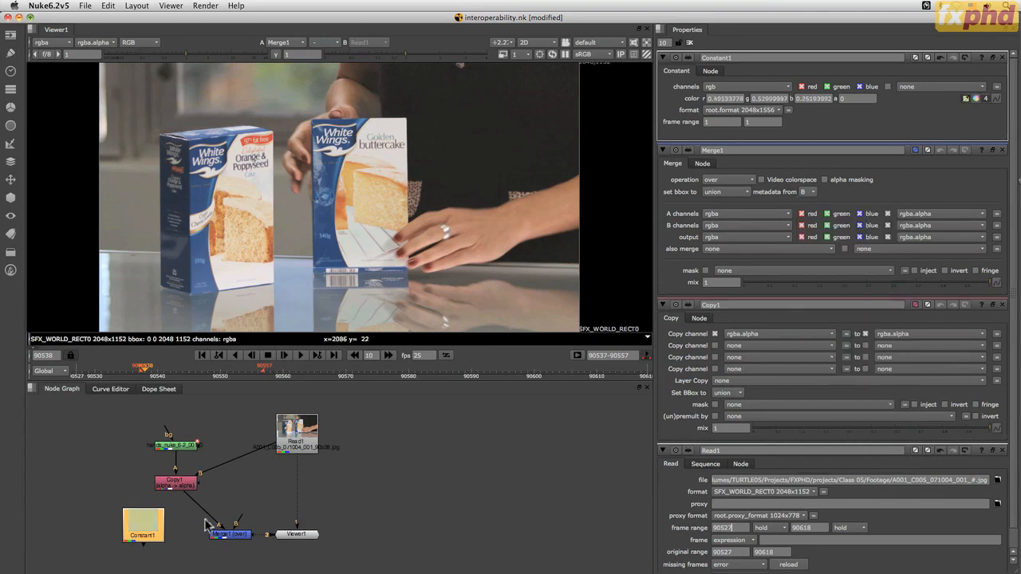
# Connect Merge1's B input to Constant1 and nudge Copy1 into place above it
pyautogui.moveTo(239, 520); pyautogui.dragTo(154, 526)
pyautogui.moveTo(179, 484); pyautogui.dragTo(175, 483)
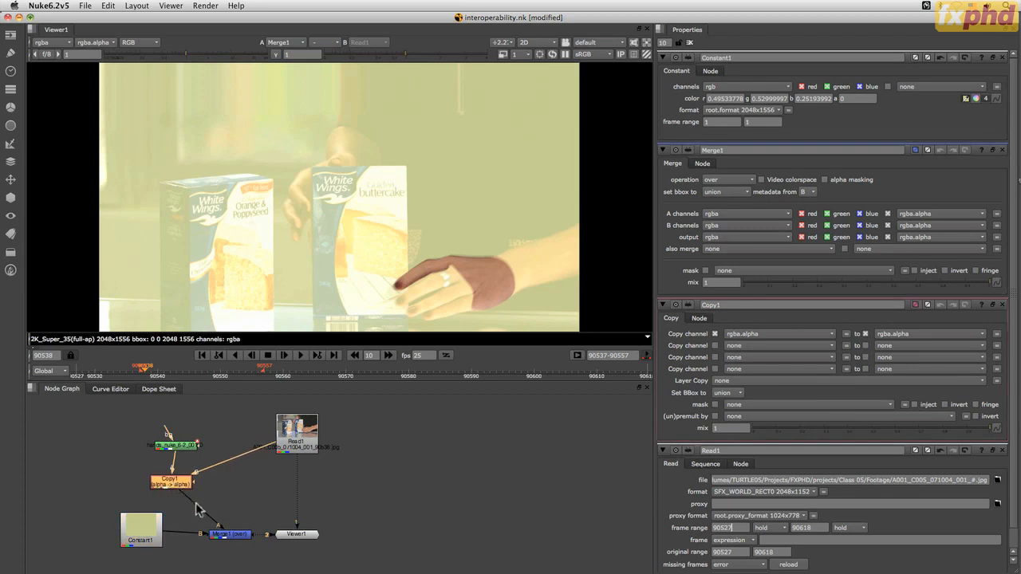
# Add a Premult node between Copy1 and Merge1
pyautogui.doubleClick(179, 484)
pyautogui.rightClick(172, 490)
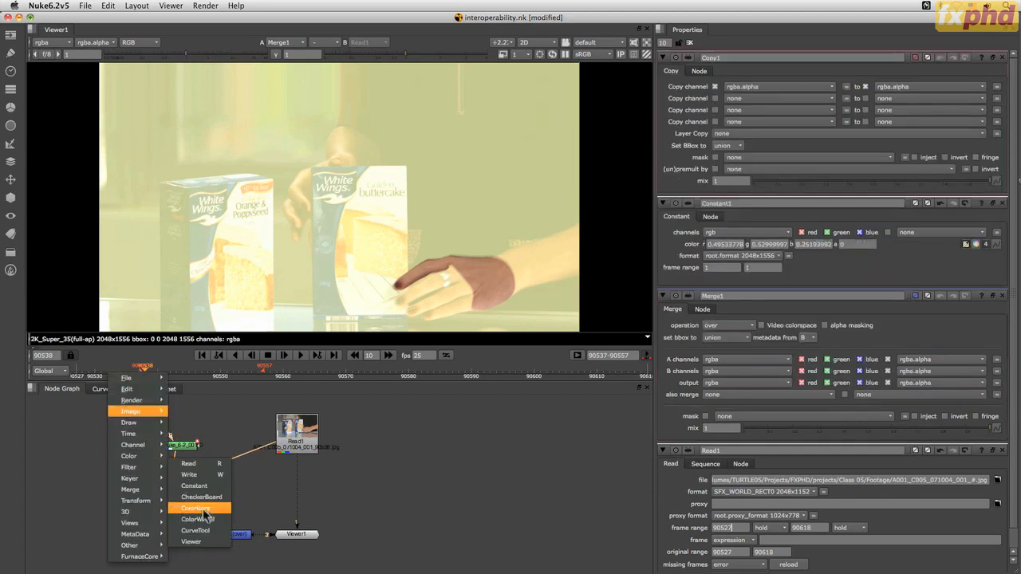
pyautogui.moveTo(157, 491)
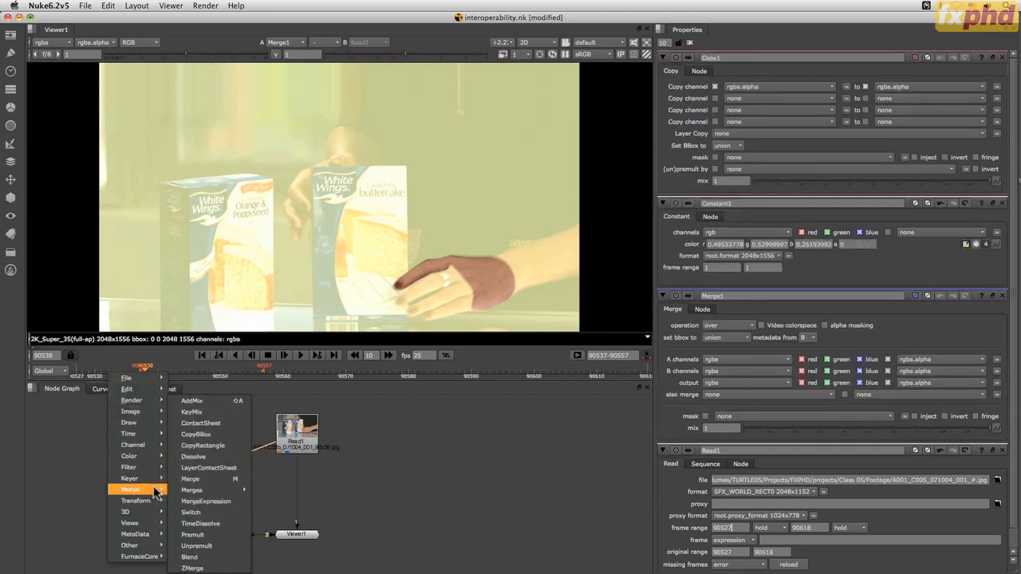
pyautogui.click(193, 534)
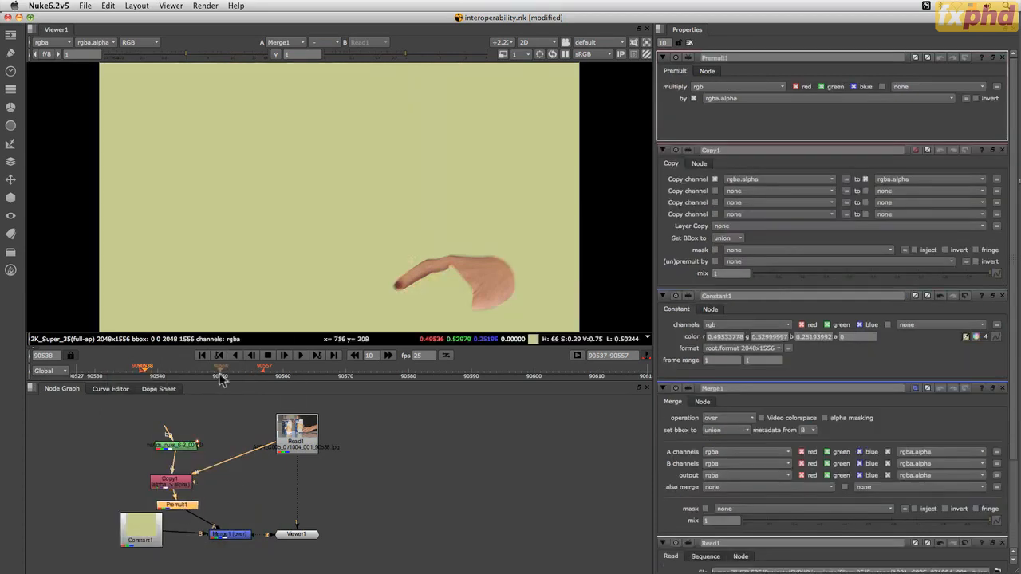
# Play the composite over the constant background, stop it, and scrub back to around frame 90544 to check the matte
pyautogui.click(303, 357)
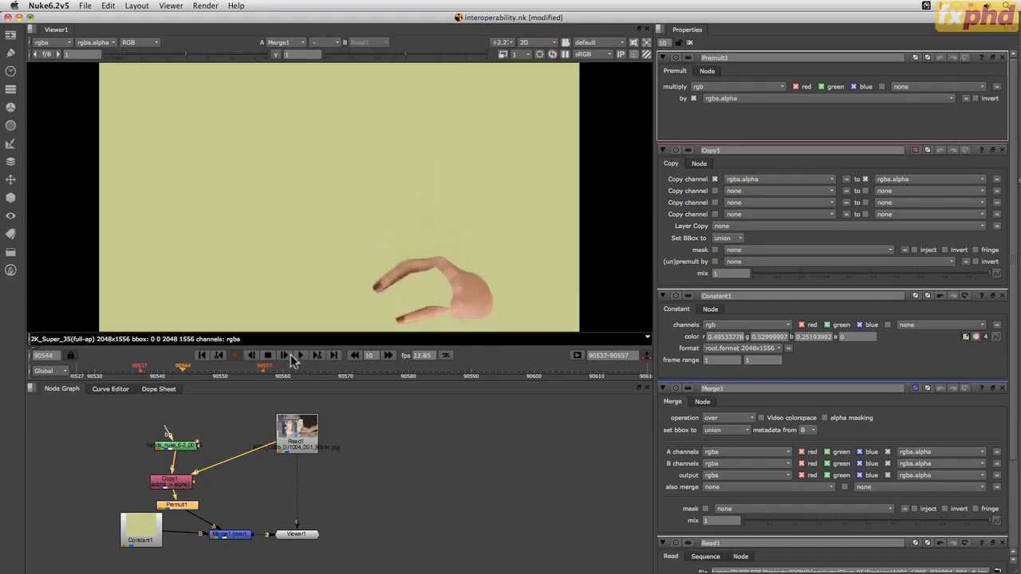
pyautogui.click(268, 355)
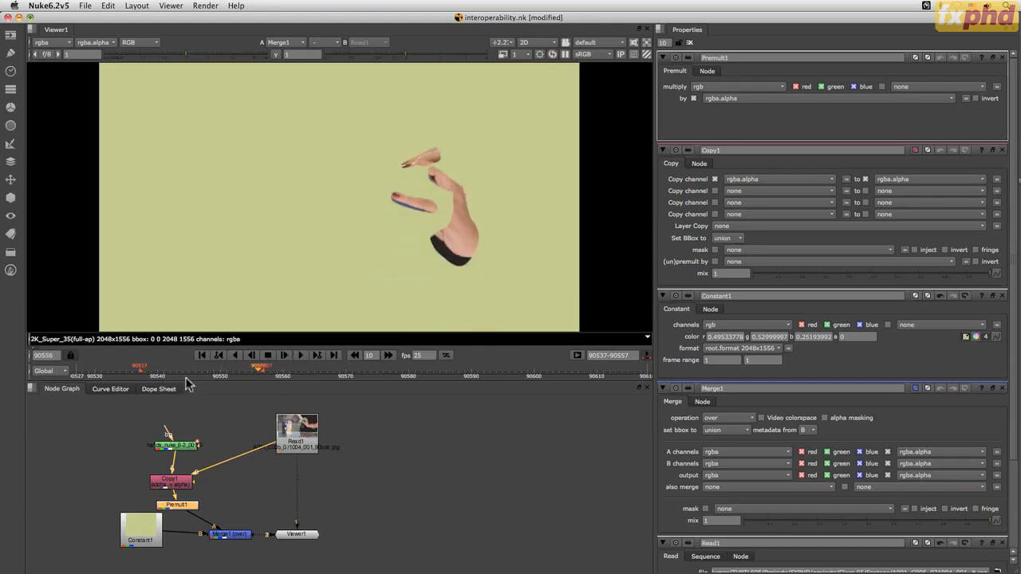
pyautogui.moveTo(241, 371); pyautogui.dragTo(177, 385)
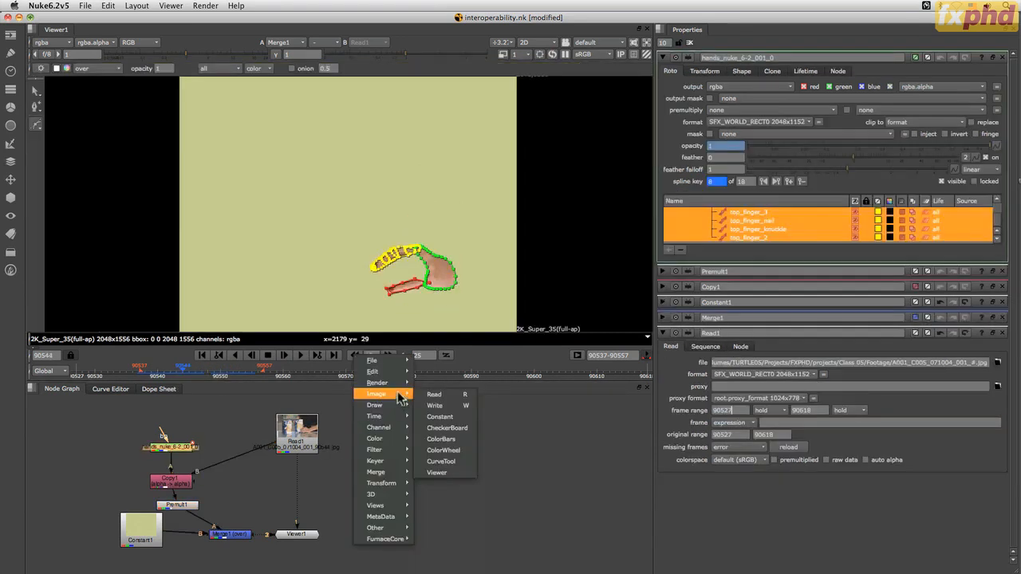
# Enlarge the shape list in the hands roto node's properties to show every layer and shape, and deselect all shapes
pyautogui.moveTo(399, 416)
pyautogui.click(583, 451)
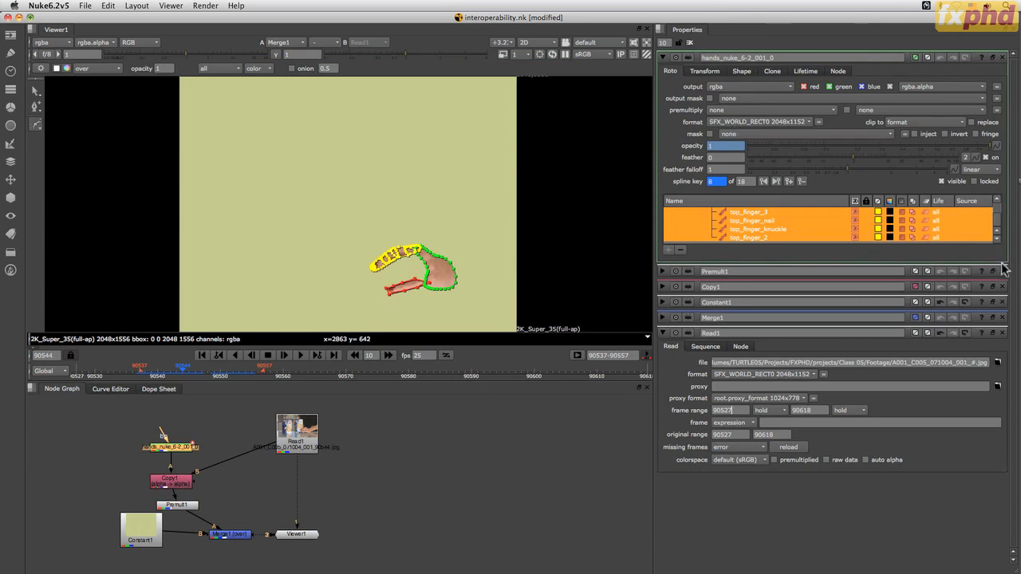
pyautogui.moveTo(1005, 265); pyautogui.dragTo(1001, 396)
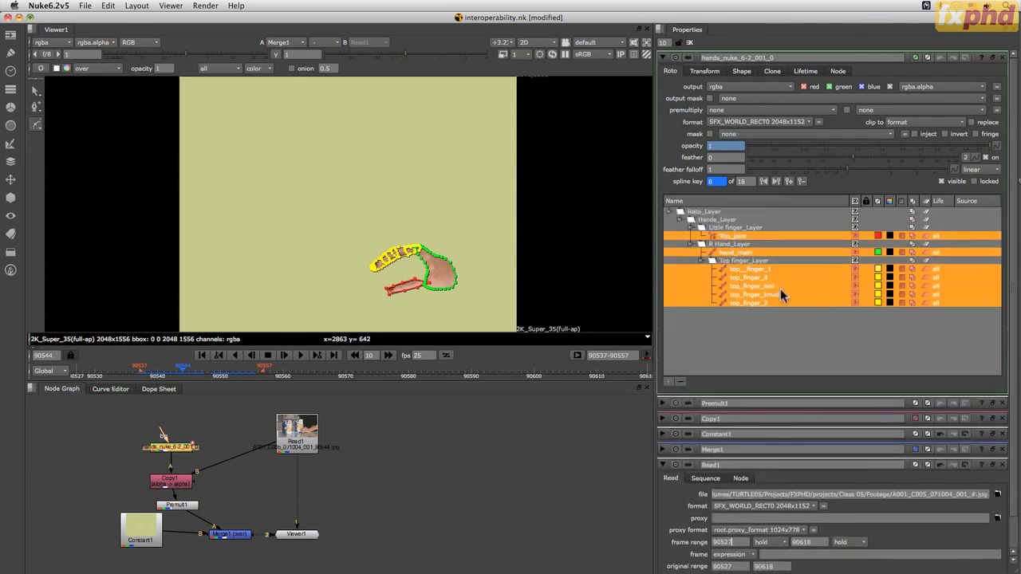
pyautogui.click(848, 319)
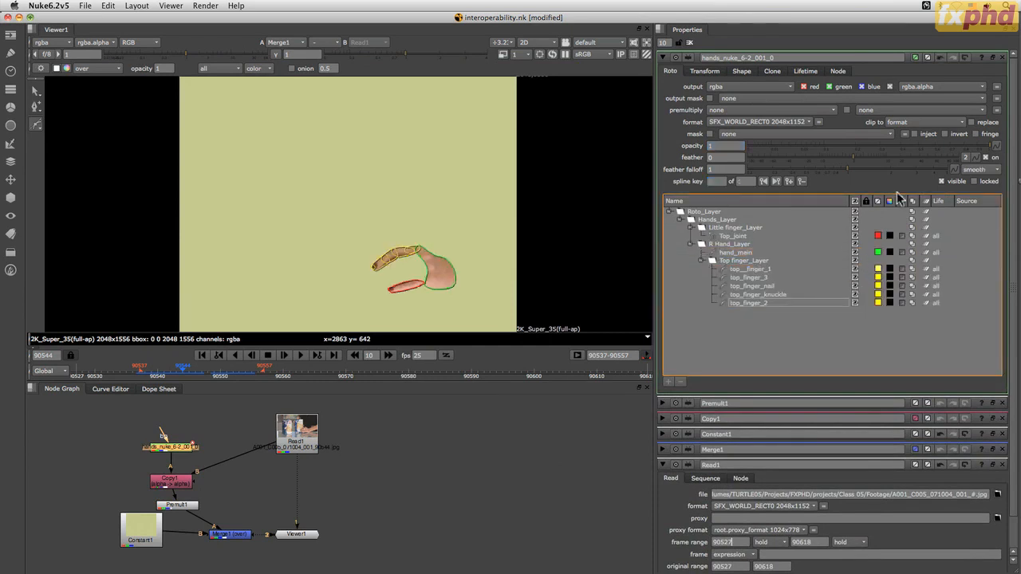
# Select top__finger_1, top_finger_nail and top_finger_3 in turn, and scrub to frame 90554 to examine top_finger_3's animation
pyautogui.click(751, 269)
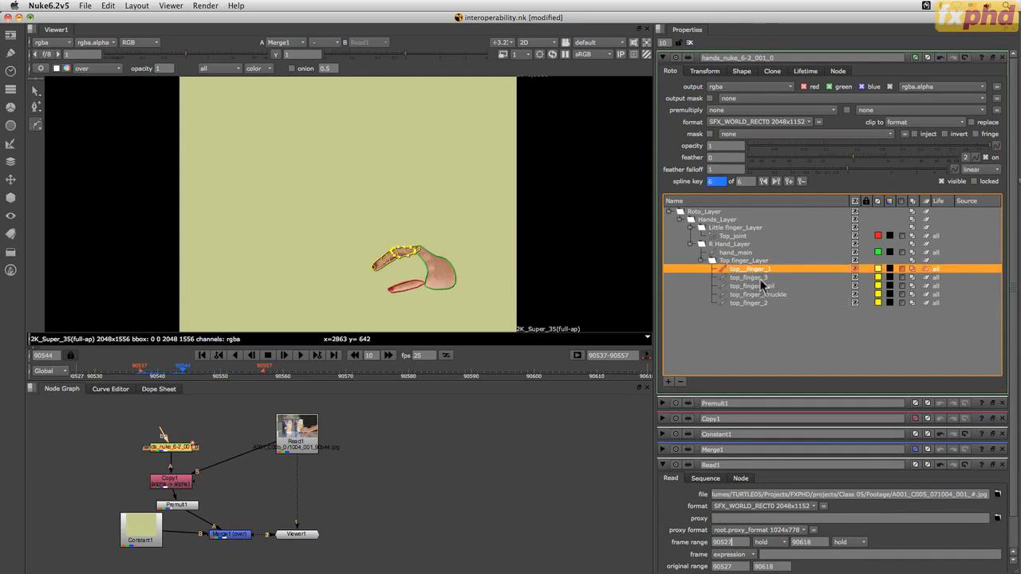
pyautogui.click(760, 277)
pyautogui.click(753, 286)
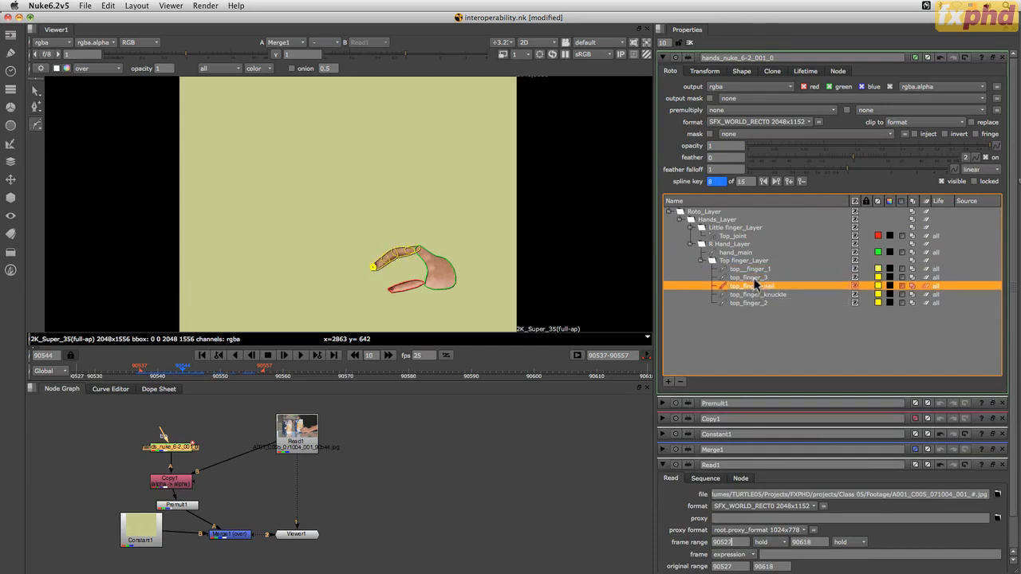
pyautogui.click(753, 277)
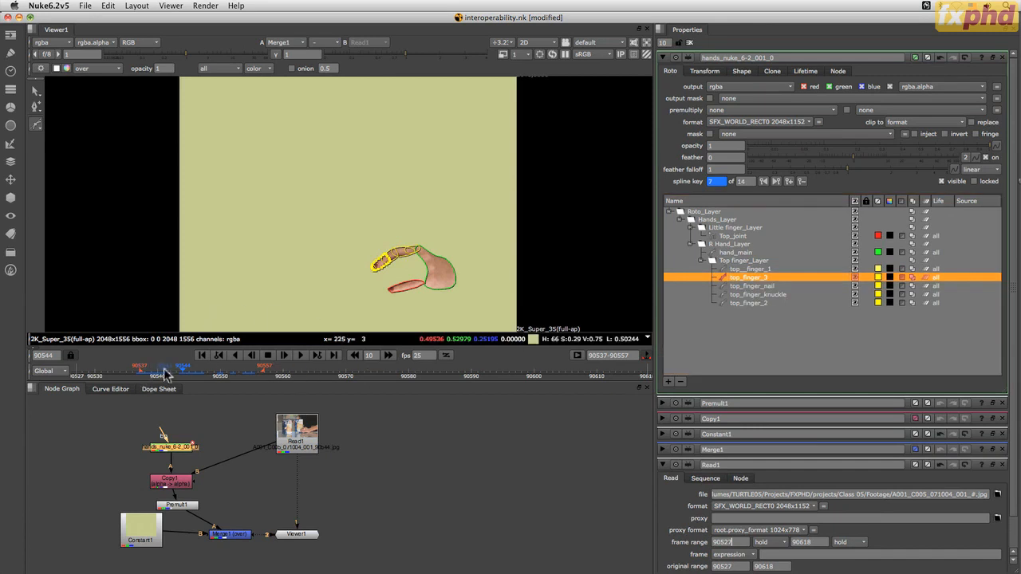
pyautogui.click(193, 374)
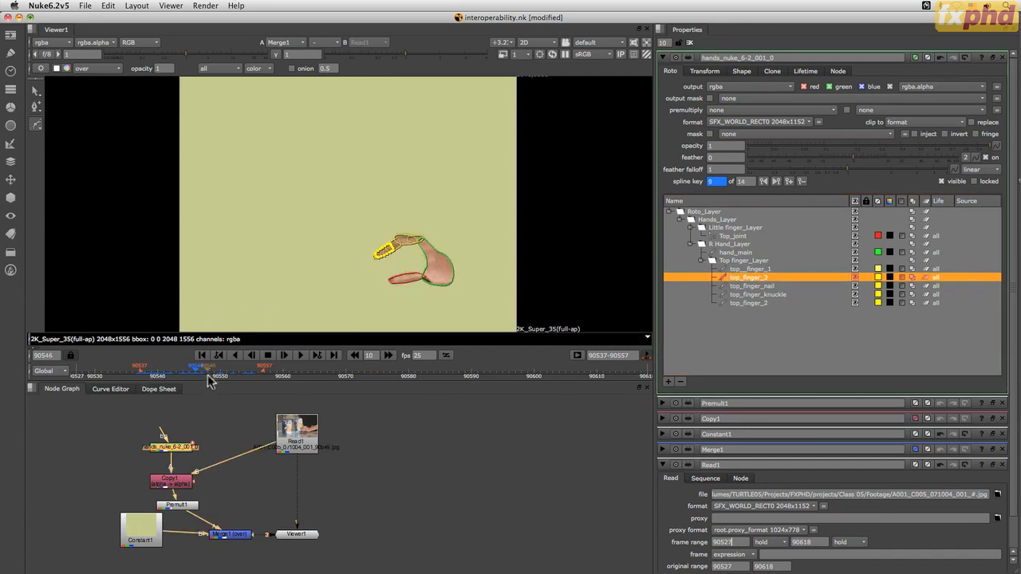
pyautogui.click(221, 373)
pyautogui.moveTo(220, 373); pyautogui.dragTo(248, 374)
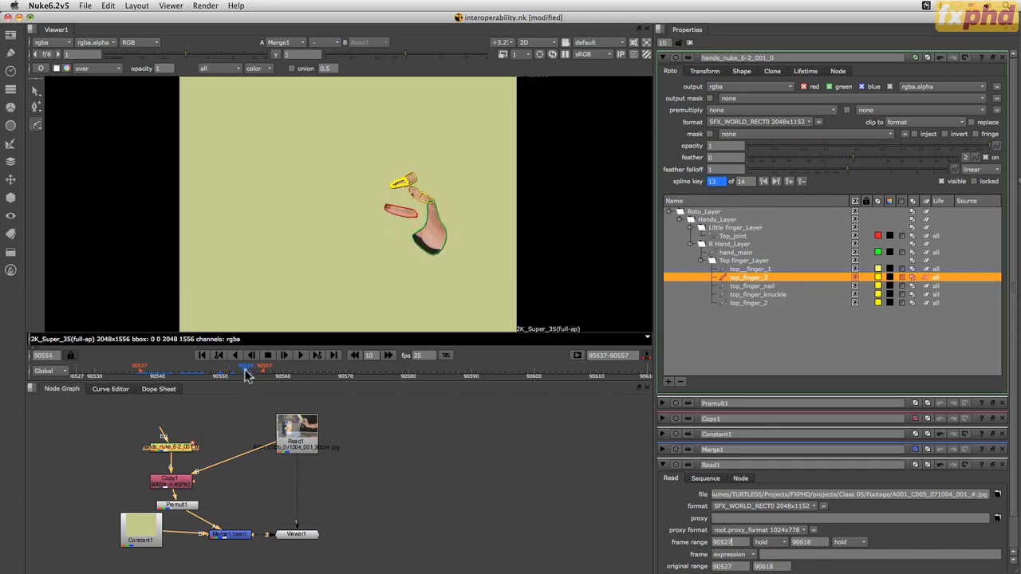
# Select the Top_joint shape and scrub from frame 90555 back to frame 90544 to examine its keyframes
pyautogui.click(735, 237)
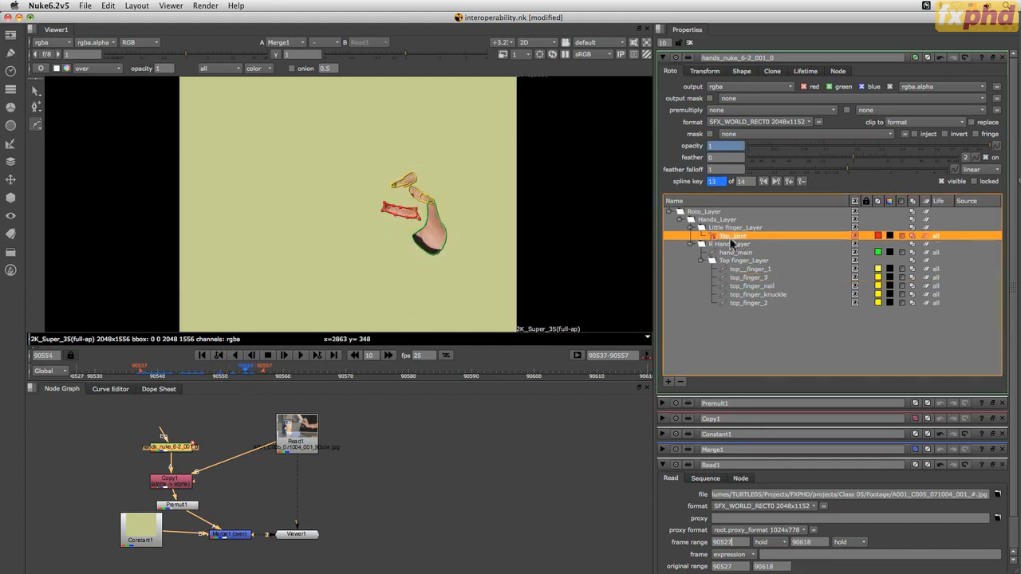
pyautogui.click(248, 370)
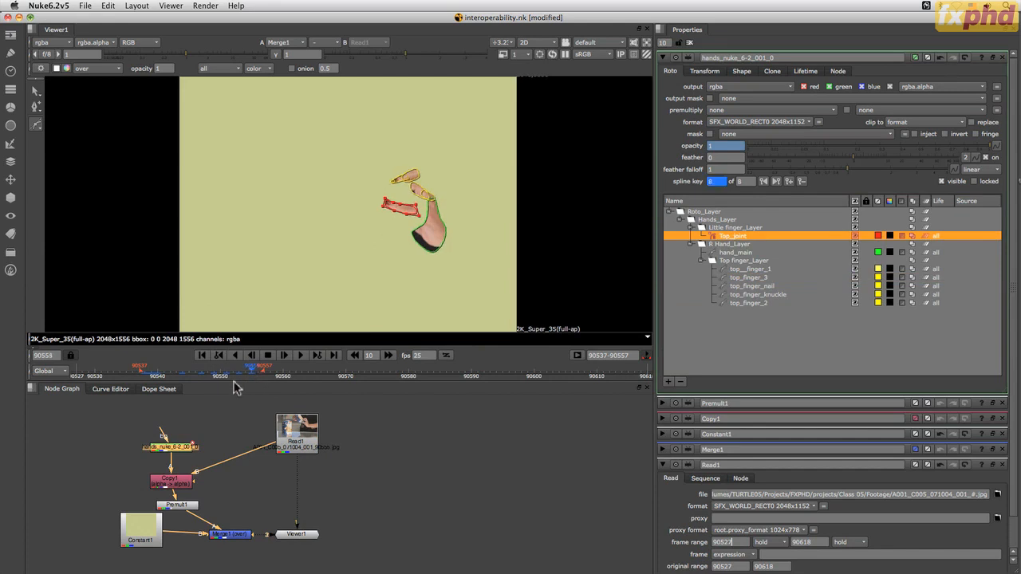
pyautogui.click(238, 371)
pyautogui.moveTo(229, 378); pyautogui.dragTo(183, 375)
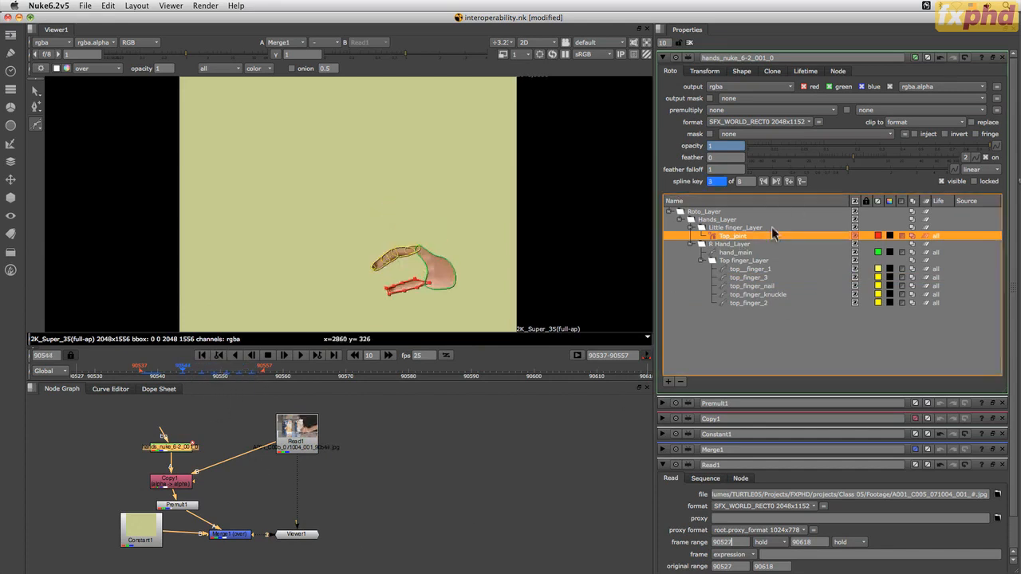
# Select Little finger_Layer, Top_joint and hand_main in turn to compare the layers and their shapes
pyautogui.click(731, 228)
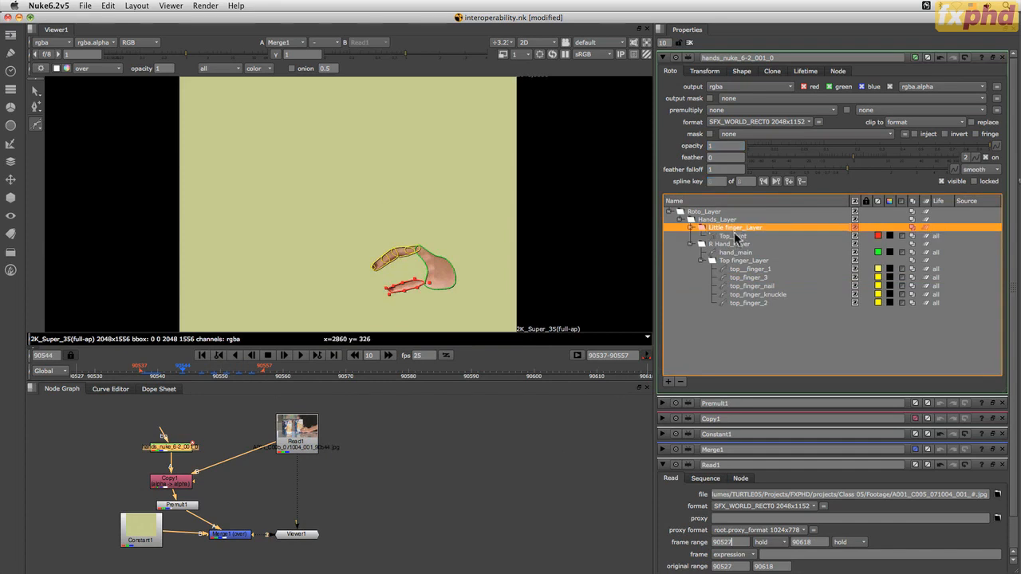
pyautogui.click(743, 238)
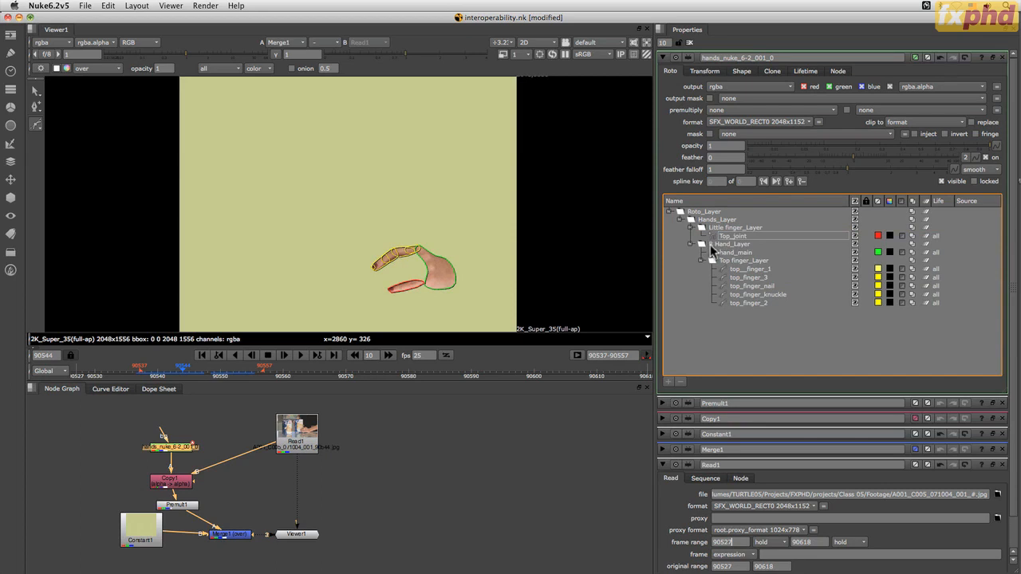
pyautogui.click(732, 237)
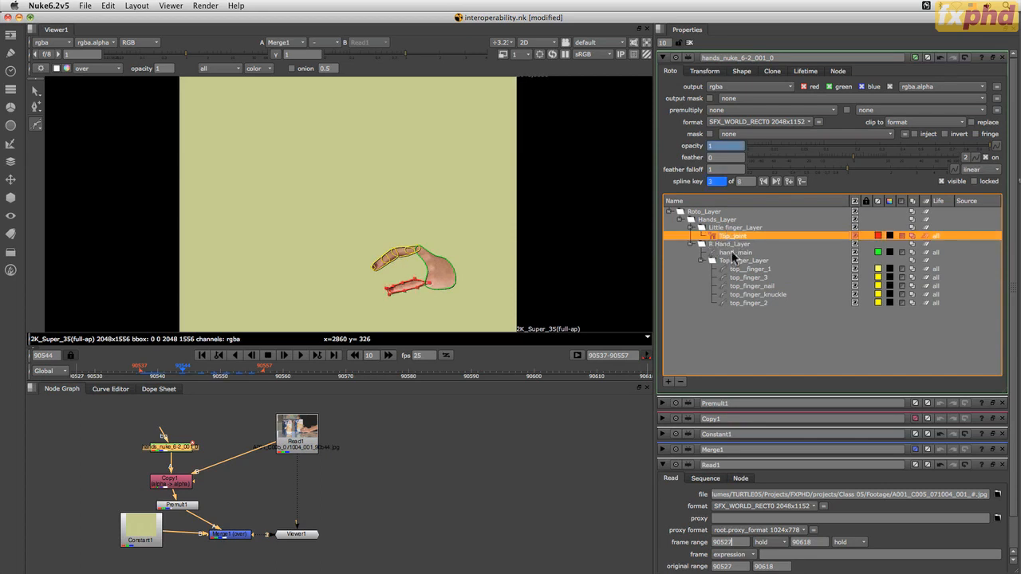
pyautogui.click(731, 255)
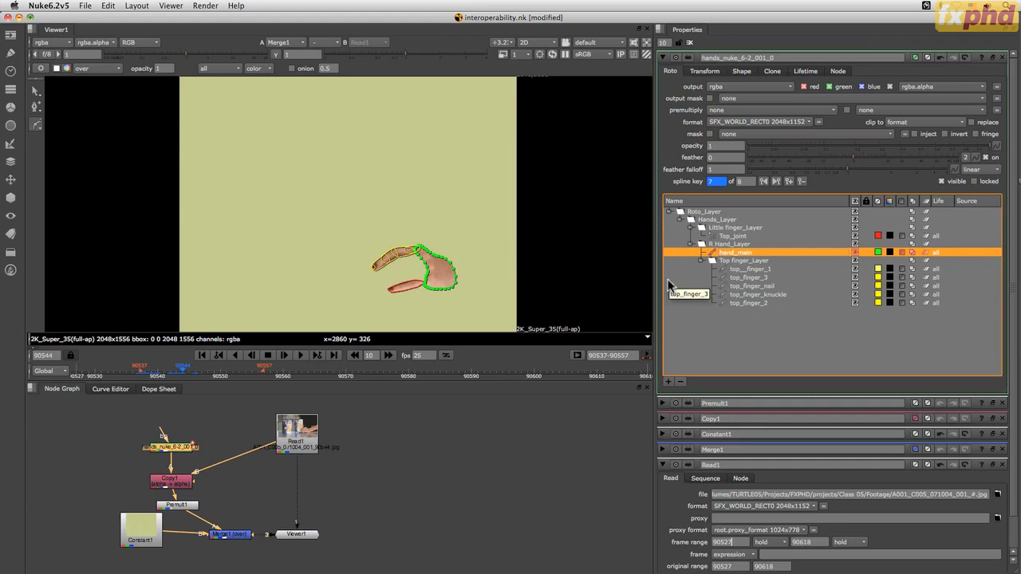
# Switch to Silhouette and review the Session and Shape preferences, including the default shape types, then cancel the dialog
pyautogui.press('super+Tab')
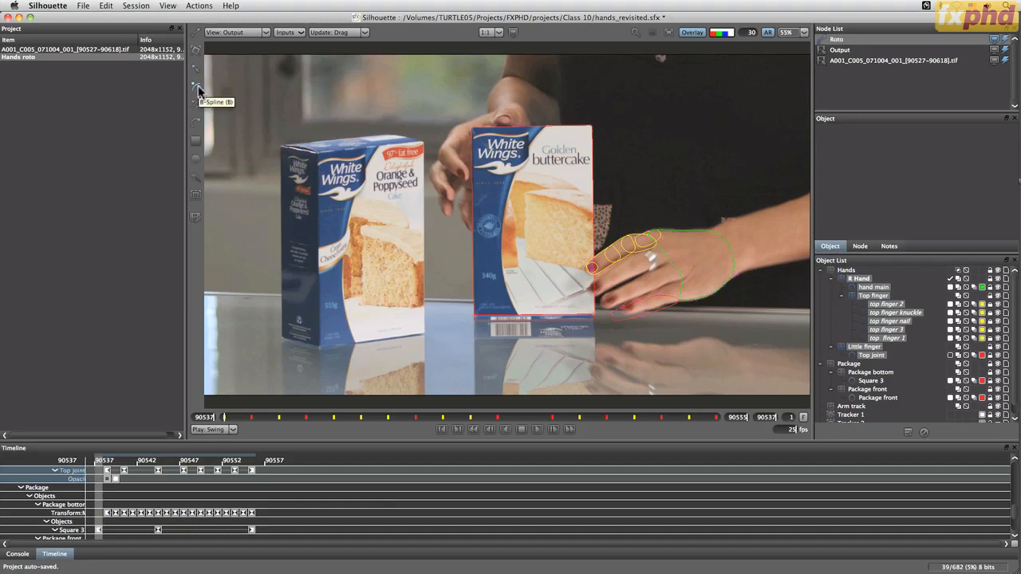
pyautogui.click(48, 6)
pyautogui.click(60, 32)
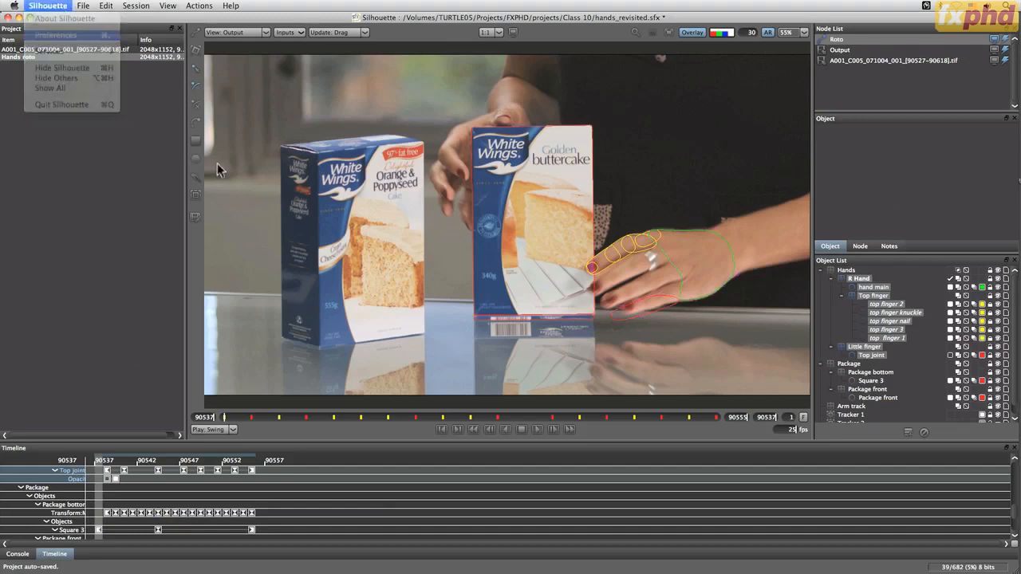
pyautogui.click(394, 230)
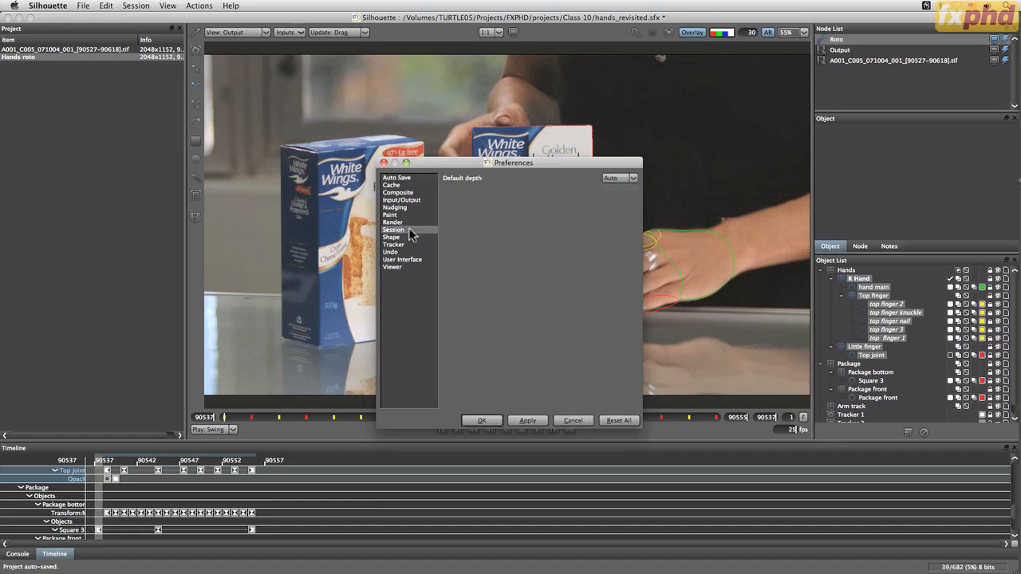
pyautogui.click(402, 238)
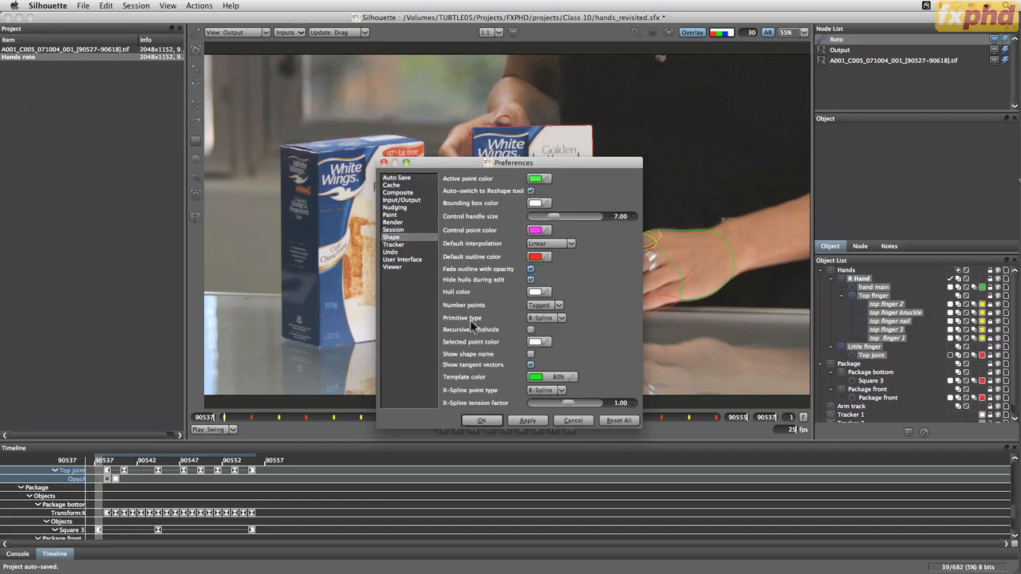
pyautogui.click(571, 420)
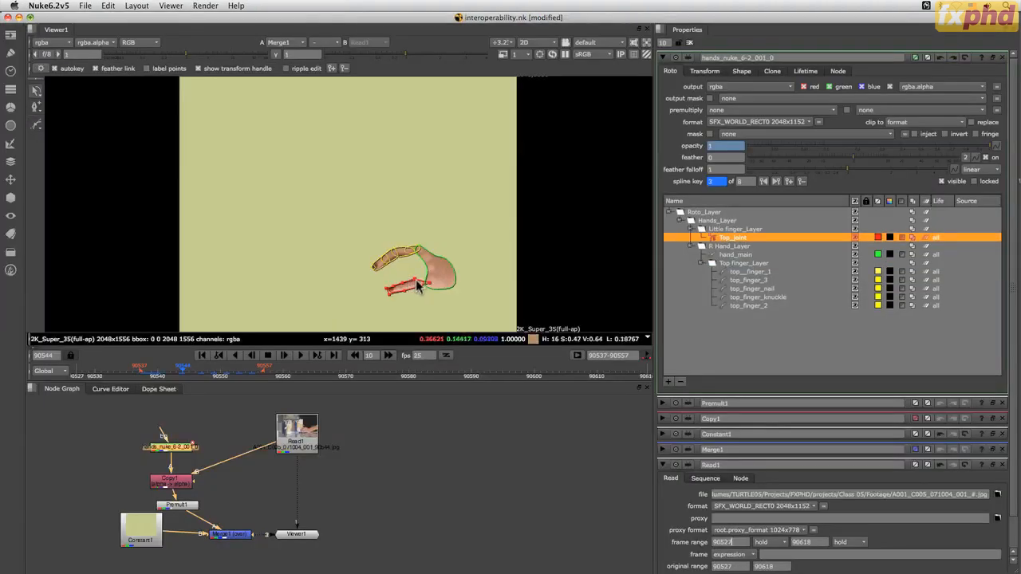
# Switch back to Nuke and look through the Top_joint shape's editing options, including convert bspline to bezier
pyautogui.rightClick(418, 284)
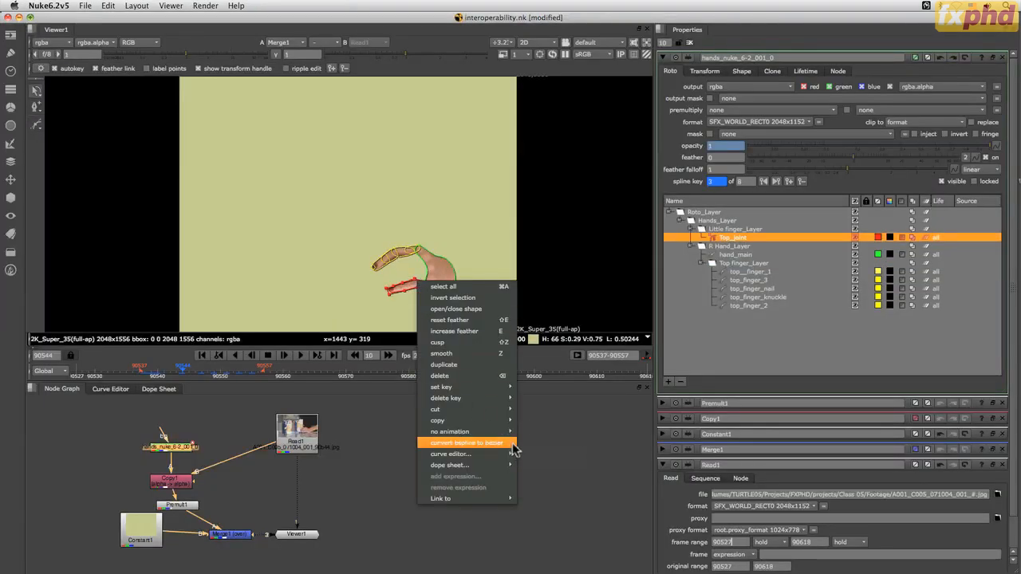
pyautogui.click(568, 451)
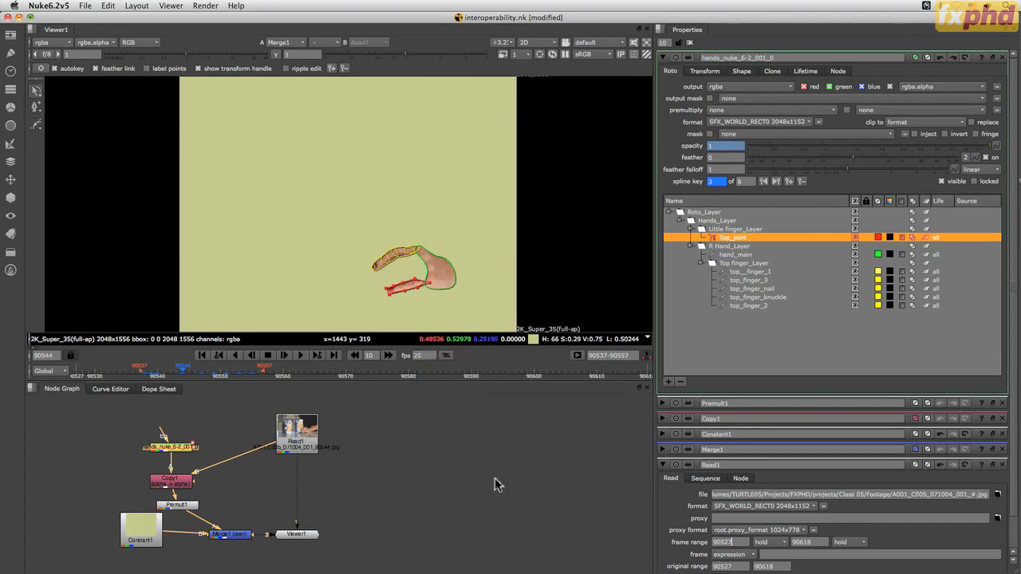
pyautogui.click(458, 416)
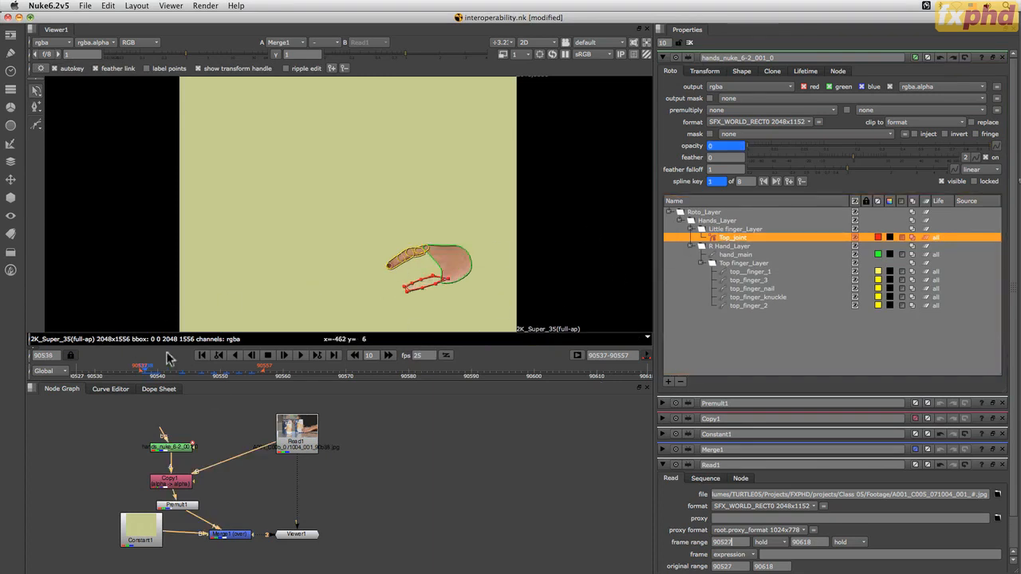
# Scrub between frames 90538 and 90540 to examine how the Top_joint shape's opacity changes
pyautogui.moveTo(150, 372)
pyautogui.mouseDown()
pyautogui.moveTo(163, 372)
pyautogui.moveTo(147, 372)
pyautogui.mouseUp()
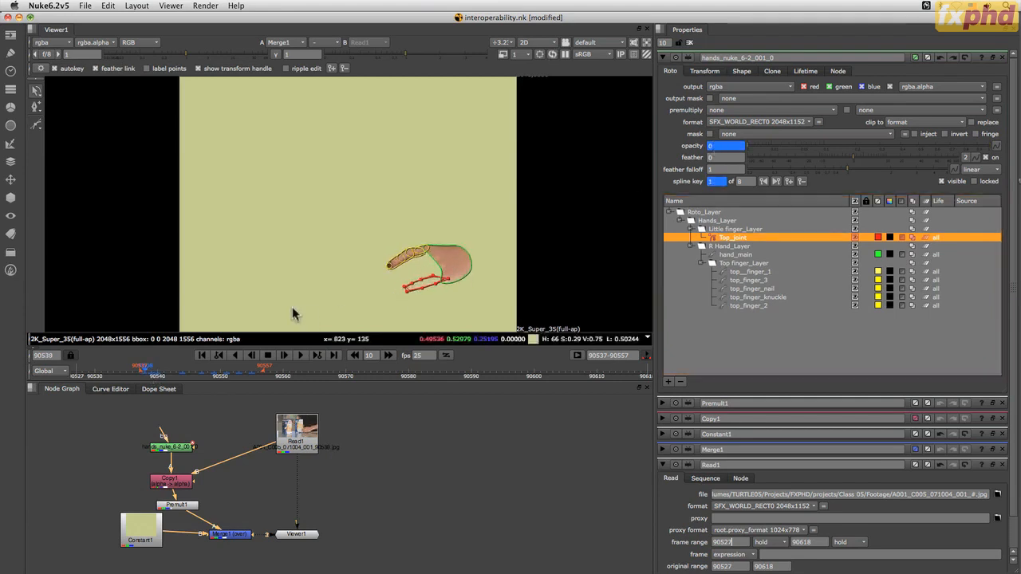
pyautogui.click(154, 373)
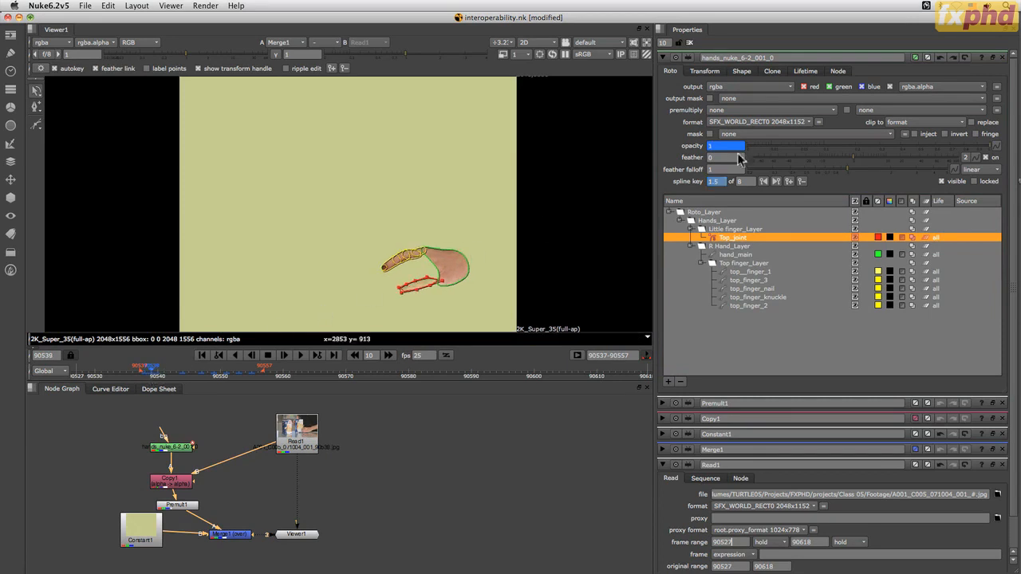
pyautogui.moveTo(157, 372)
pyautogui.mouseDown()
pyautogui.moveTo(142, 376)
pyautogui.moveTo(149, 372)
pyautogui.mouseUp()
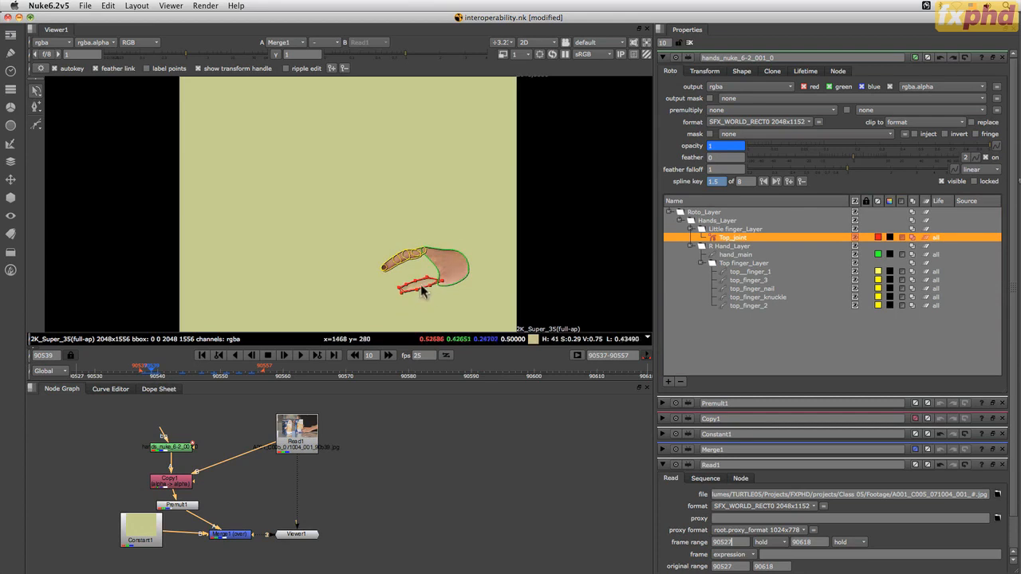
pyautogui.click(158, 374)
pyautogui.moveTo(154, 373); pyautogui.dragTo(158, 376)
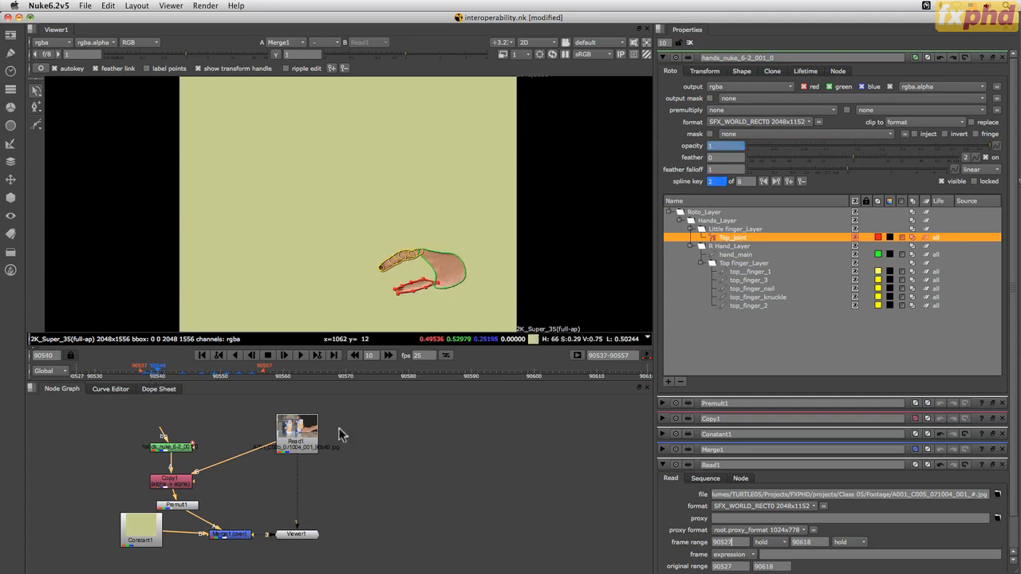
pyautogui.click(152, 374)
# Zoom the viewer to x3 and examine the finger shapes and Top_joint up close at frame 90539
pyautogui.click(511, 43)
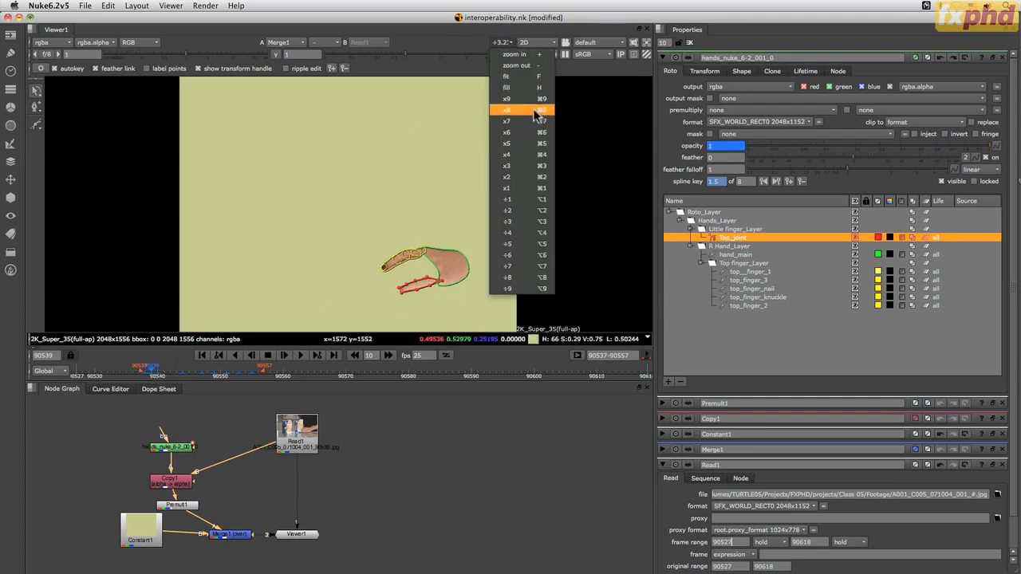
pyautogui.click(536, 143)
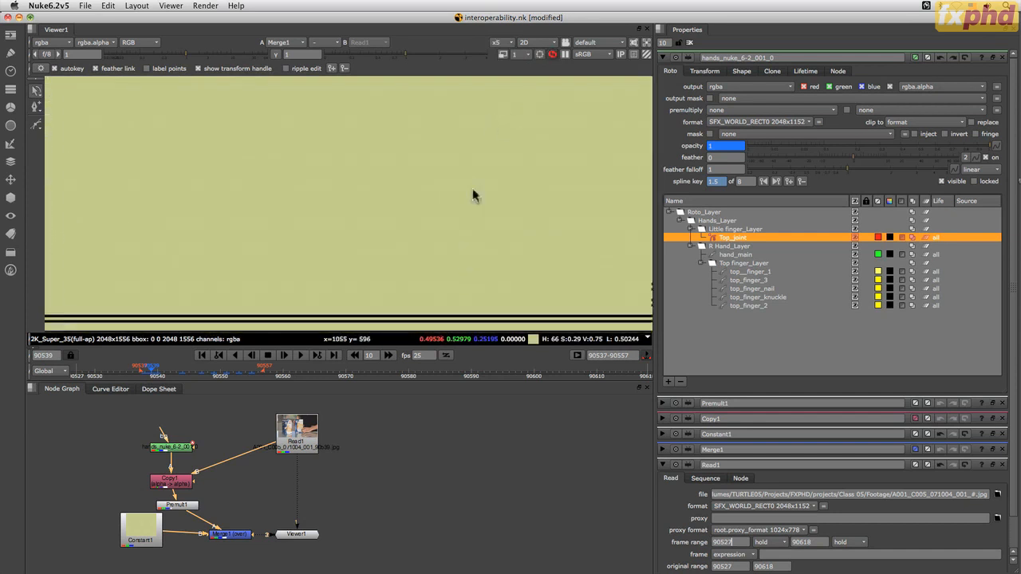
pyautogui.click(514, 44)
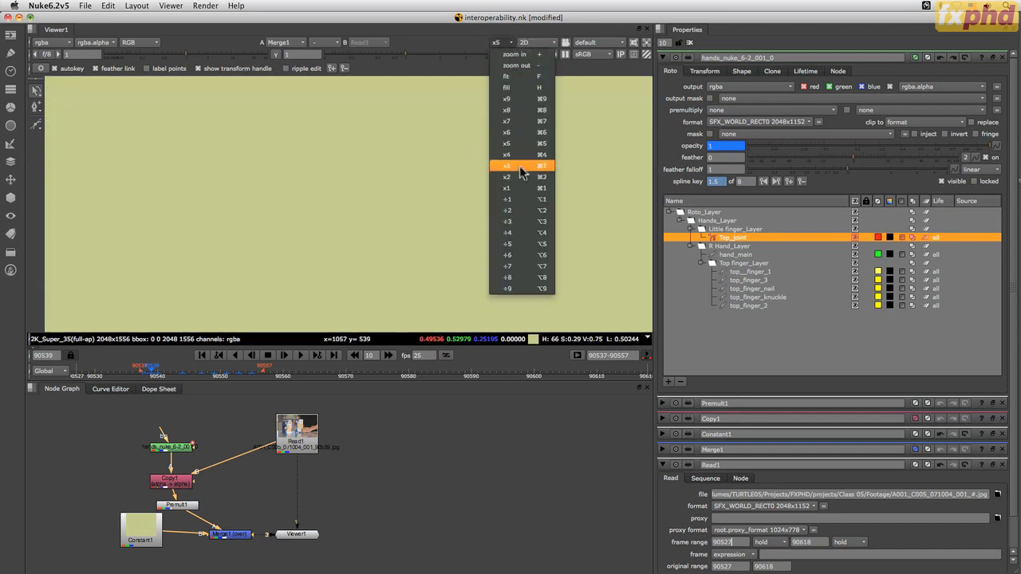
pyautogui.click(526, 159)
pyautogui.moveTo(465, 212); pyautogui.dragTo(278, 215)
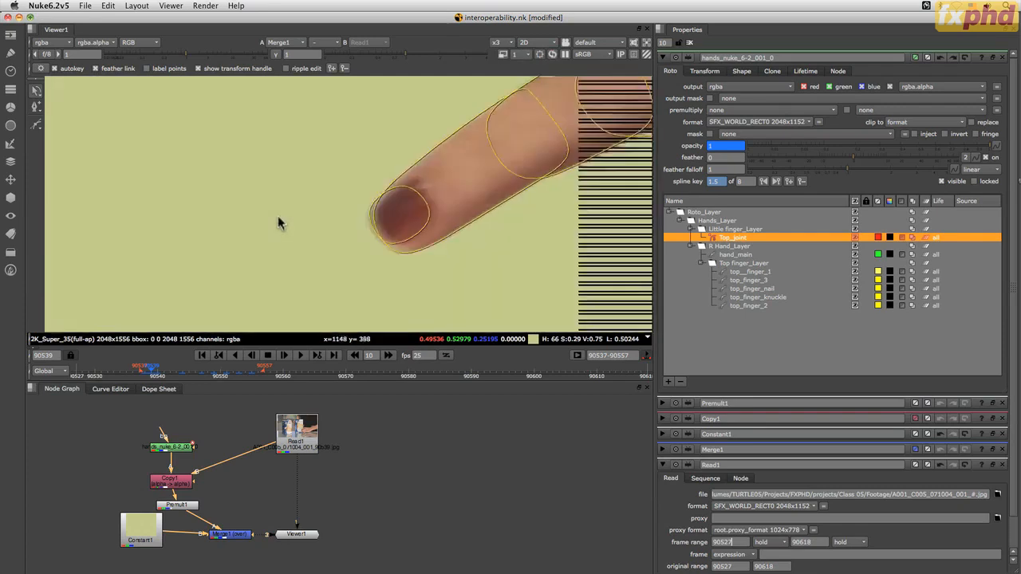
pyautogui.moveTo(495, 176); pyautogui.dragTo(295, 253)
pyautogui.moveTo(407, 242); pyautogui.dragTo(344, 227)
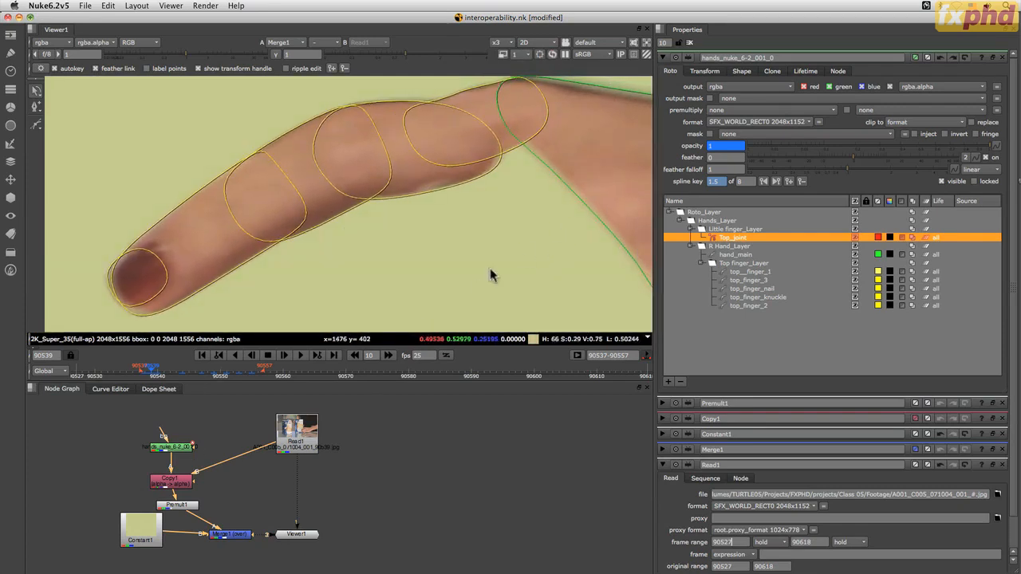
pyautogui.moveTo(442, 260); pyautogui.dragTo(411, 95)
pyautogui.moveTo(438, 279); pyautogui.dragTo(351, 233)
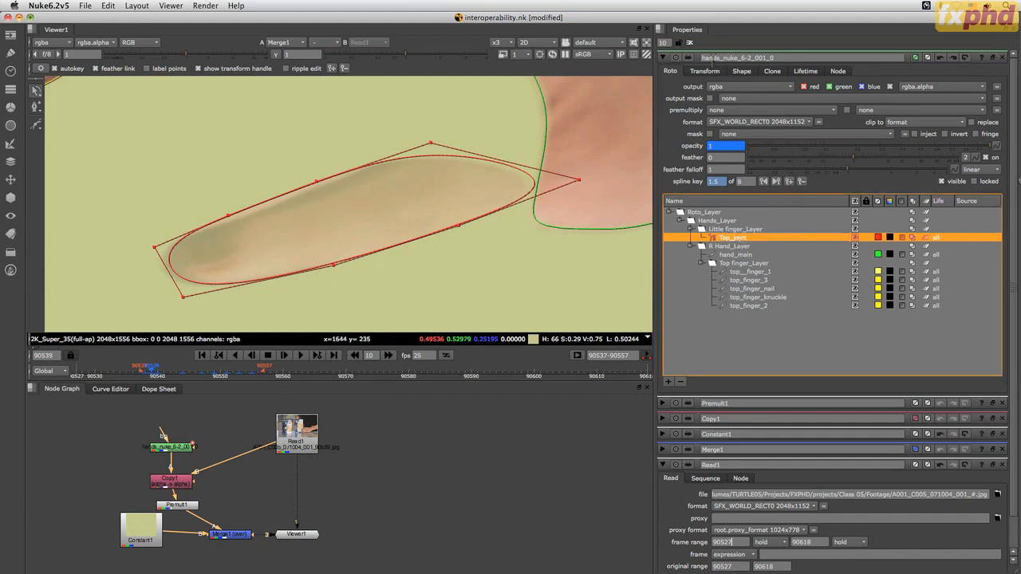
# Try the start and end shutter offsets on Top_joint's motion blur and compare the result up to frame 90540
pyautogui.click(742, 71)
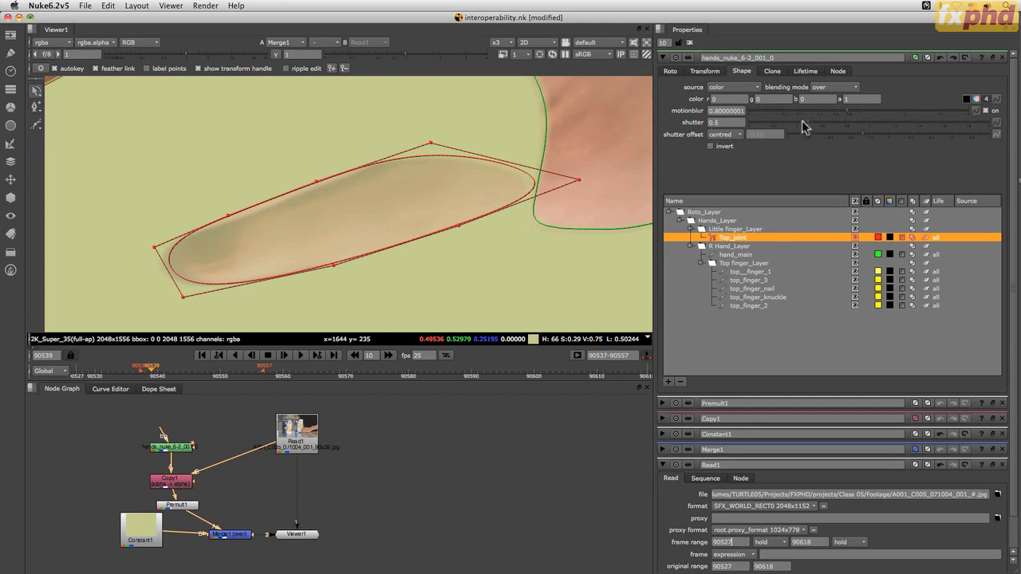
pyautogui.click(720, 135)
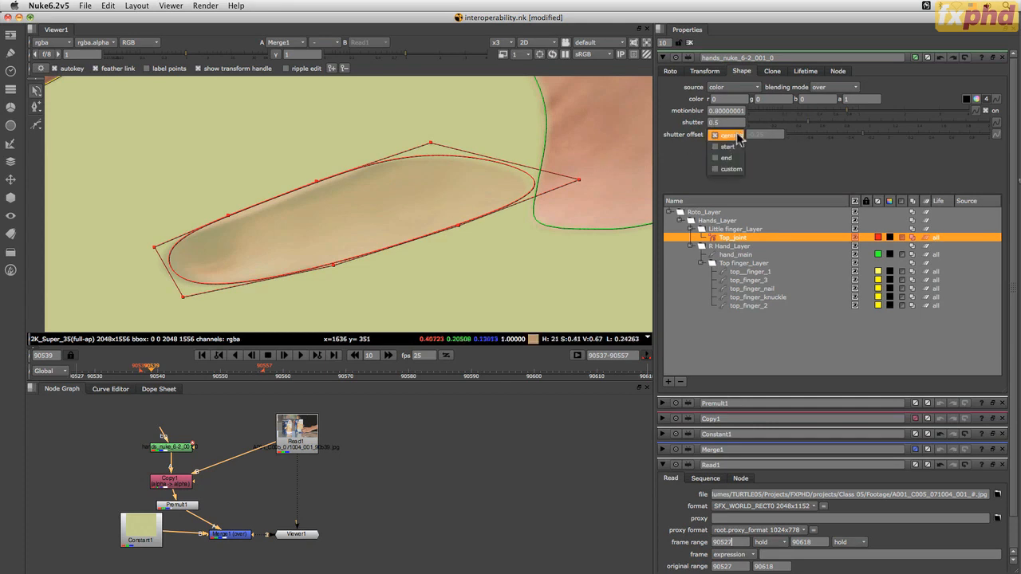
pyautogui.click(735, 147)
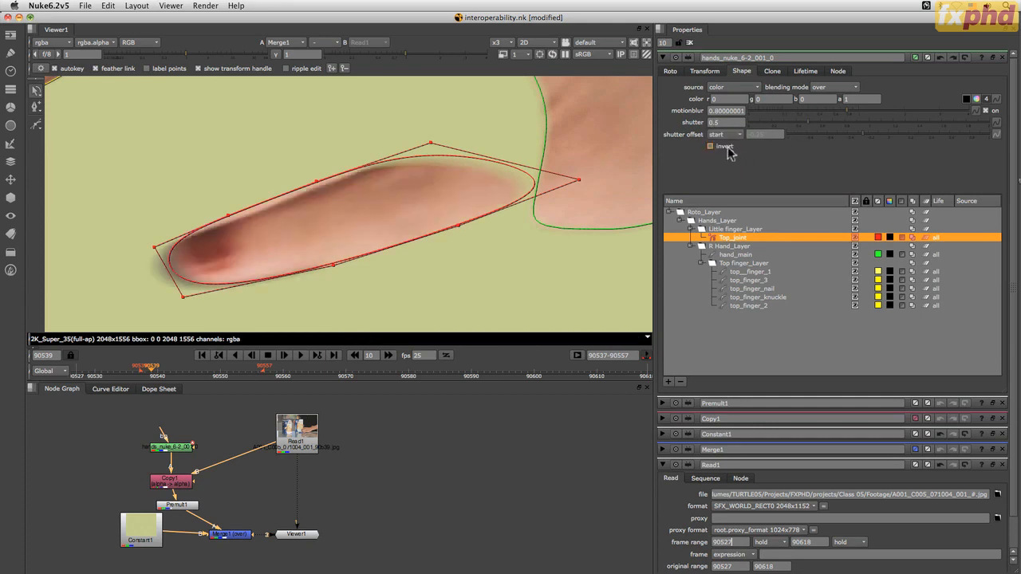
pyautogui.click(734, 134)
pyautogui.click(732, 147)
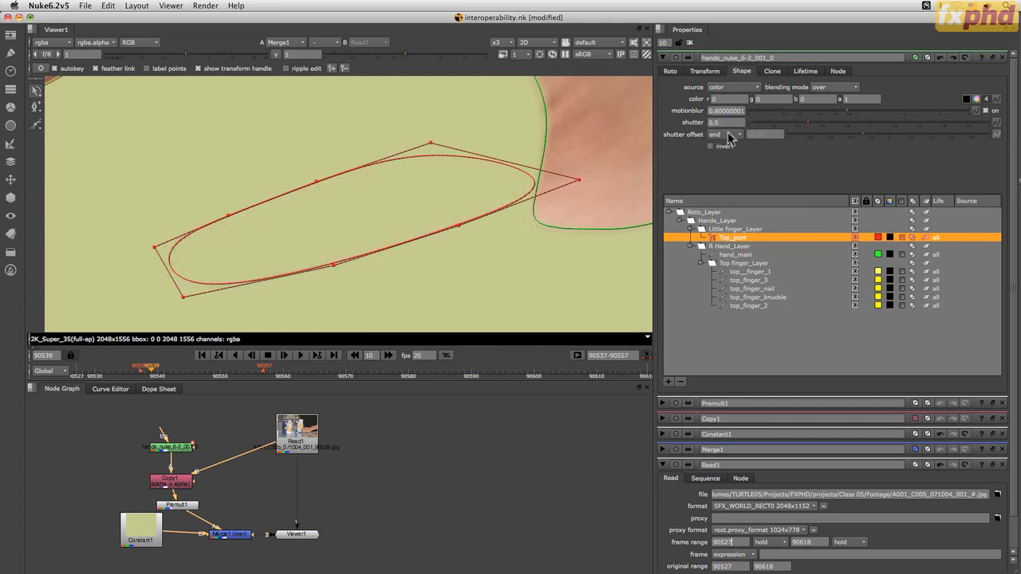
pyautogui.click(146, 370)
pyautogui.moveTo(146, 371)
pyautogui.mouseDown()
pyautogui.moveTo(196, 371)
pyautogui.moveTo(147, 372)
pyautogui.moveTo(158, 372)
pyautogui.mouseUp()
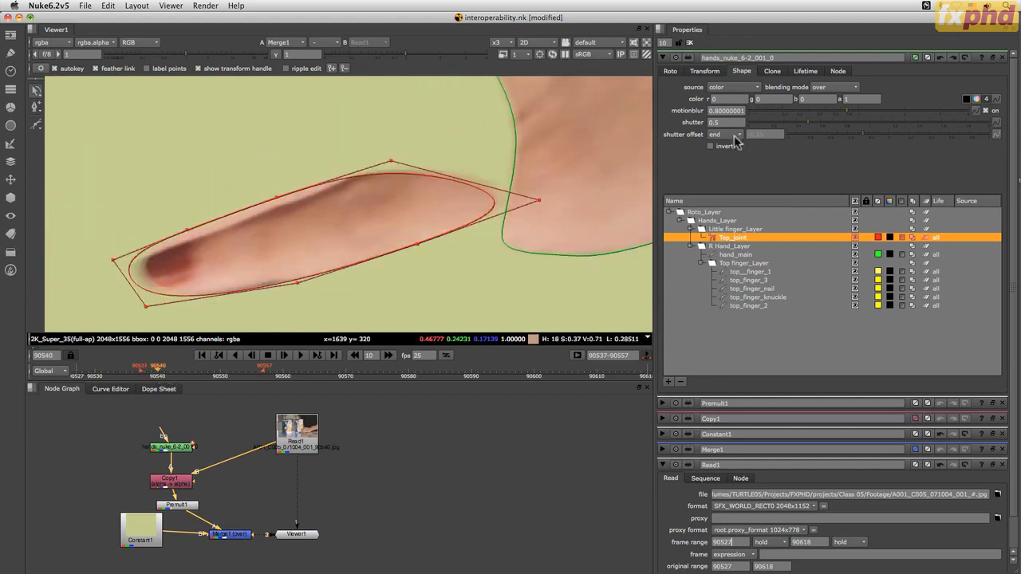
# Set Top_joint's shutter offset to centred and check its motion blur up to frame 90545
pyautogui.click(736, 136)
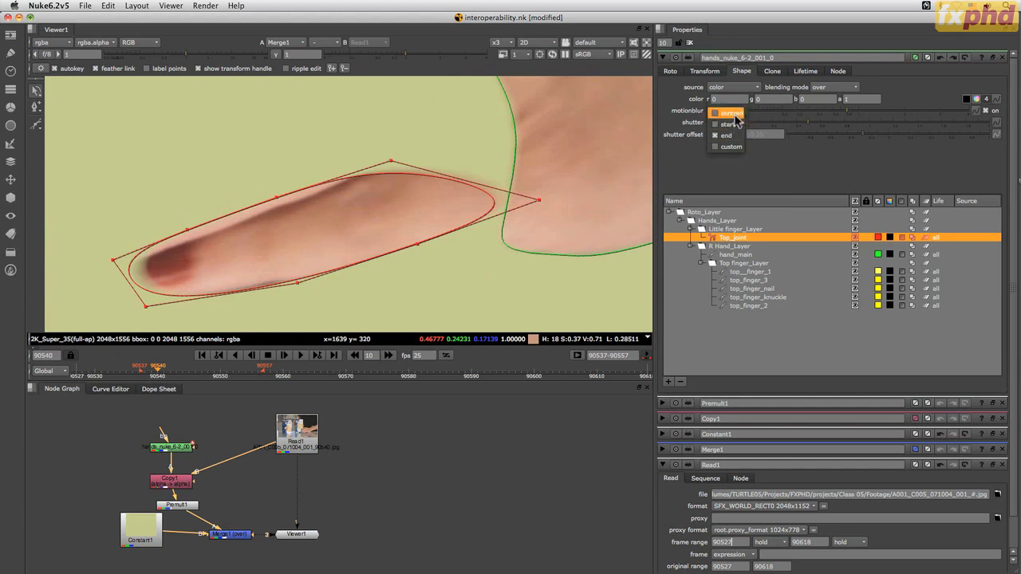
pyautogui.click(731, 113)
pyautogui.moveTo(162, 373); pyautogui.dragTo(192, 371)
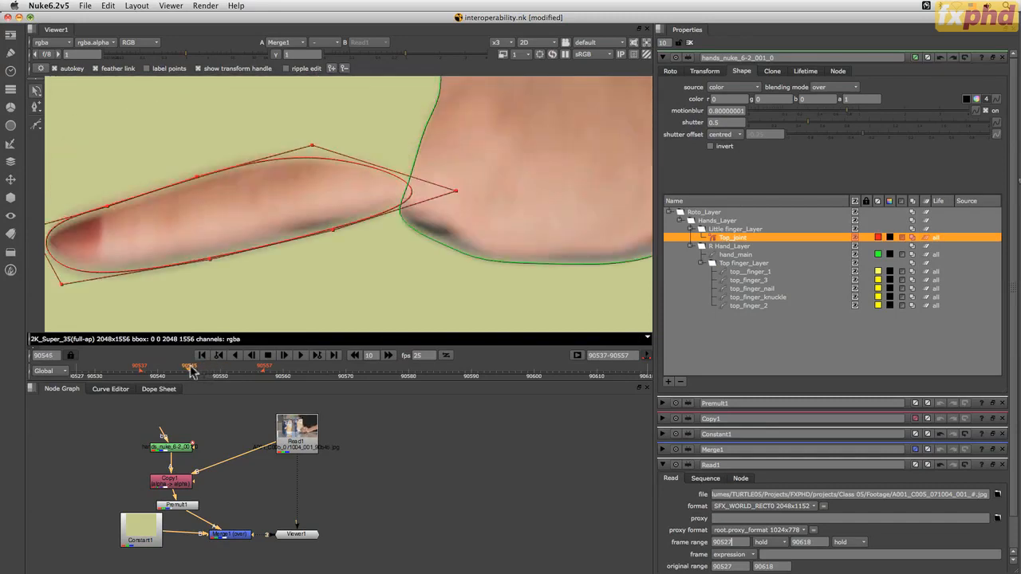
# Set Top_joint's shutter offset to custom, test different offsets at frames 90539 and 90540, and enter 0
pyautogui.click(732, 134)
pyautogui.click(729, 168)
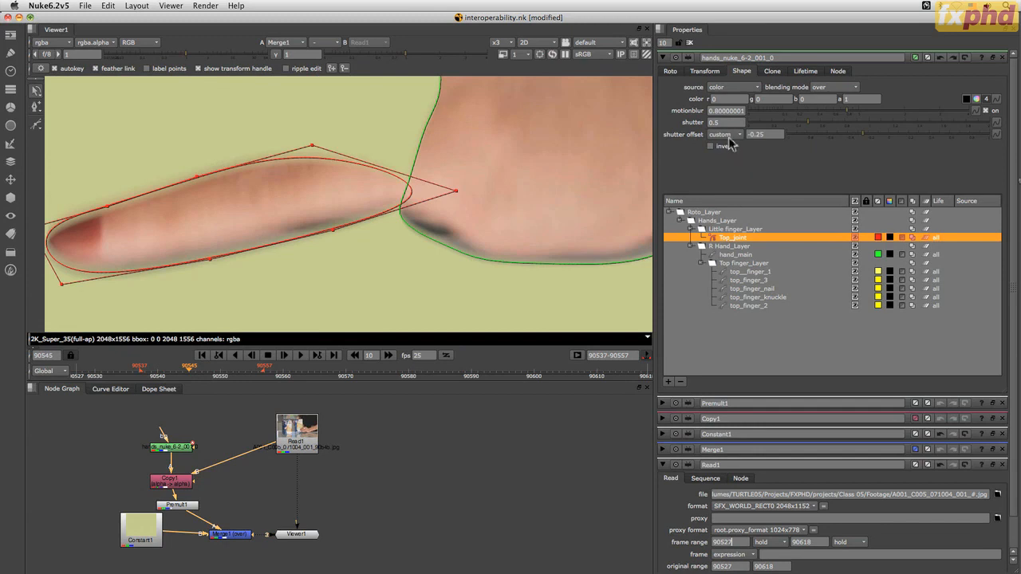
pyautogui.moveTo(191, 372); pyautogui.dragTo(151, 375)
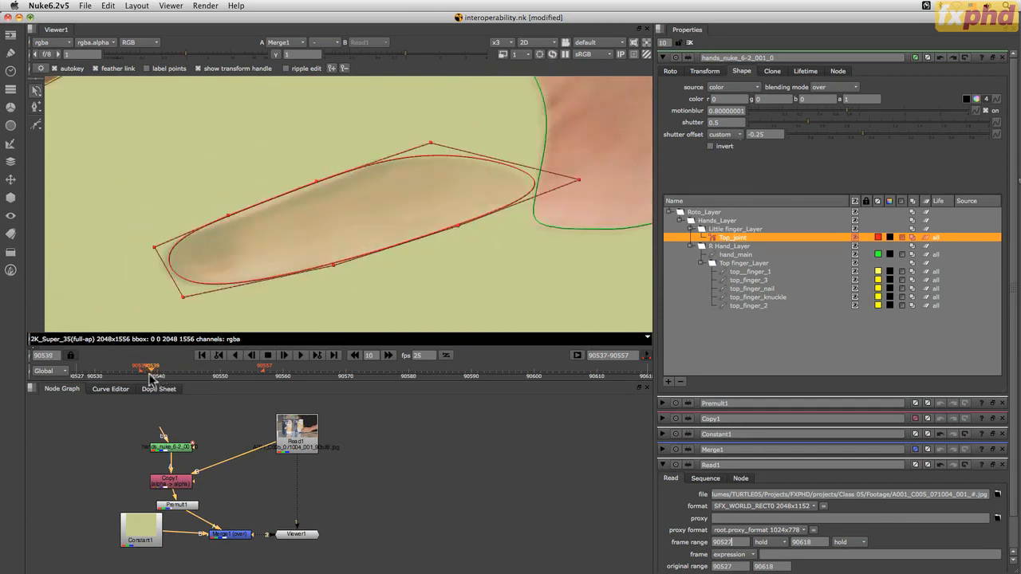
pyautogui.click(995, 134)
pyautogui.click(982, 142)
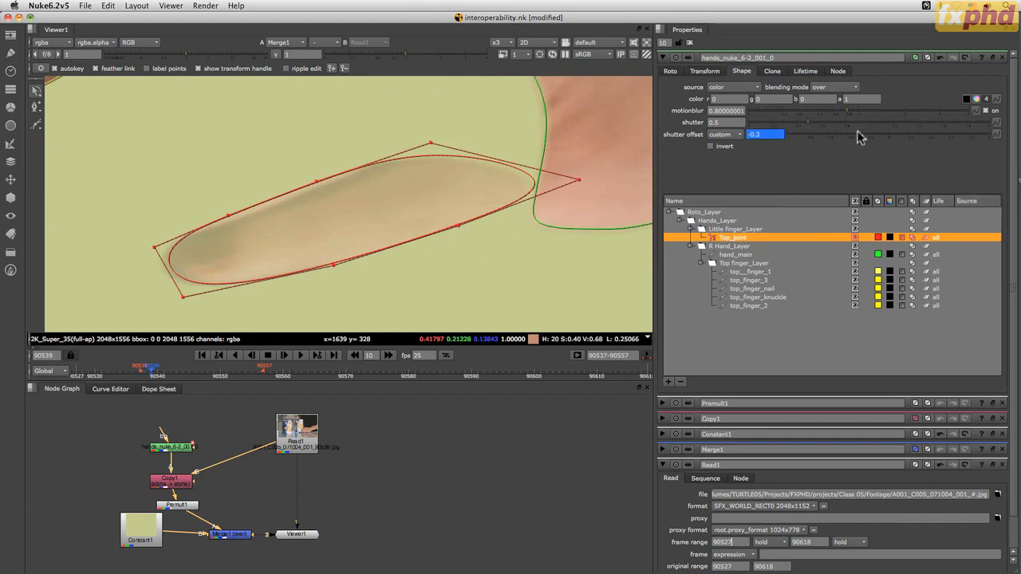
pyautogui.moveTo(832, 141); pyautogui.dragTo(777, 141)
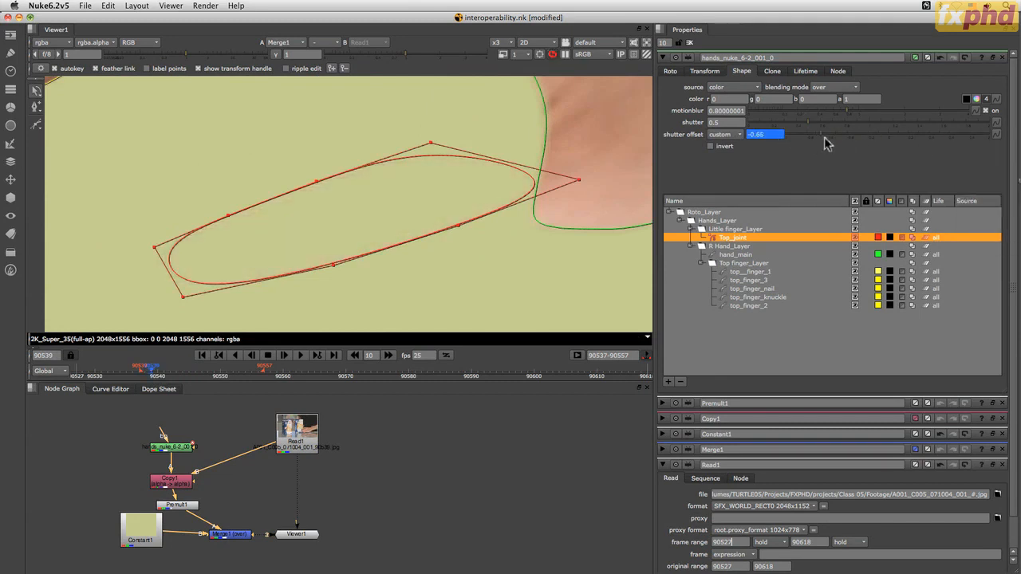
pyautogui.moveTo(847, 141); pyautogui.dragTo(756, 149)
pyautogui.click(156, 372)
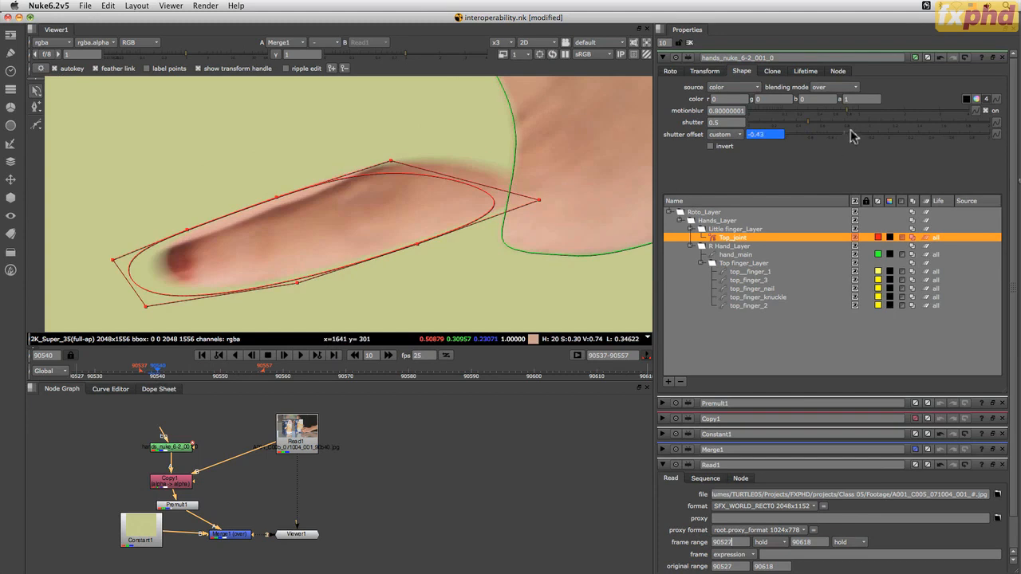
pyautogui.moveTo(854, 137); pyautogui.dragTo(880, 164)
pyautogui.moveTo(774, 134); pyautogui.dragTo(703, 134)
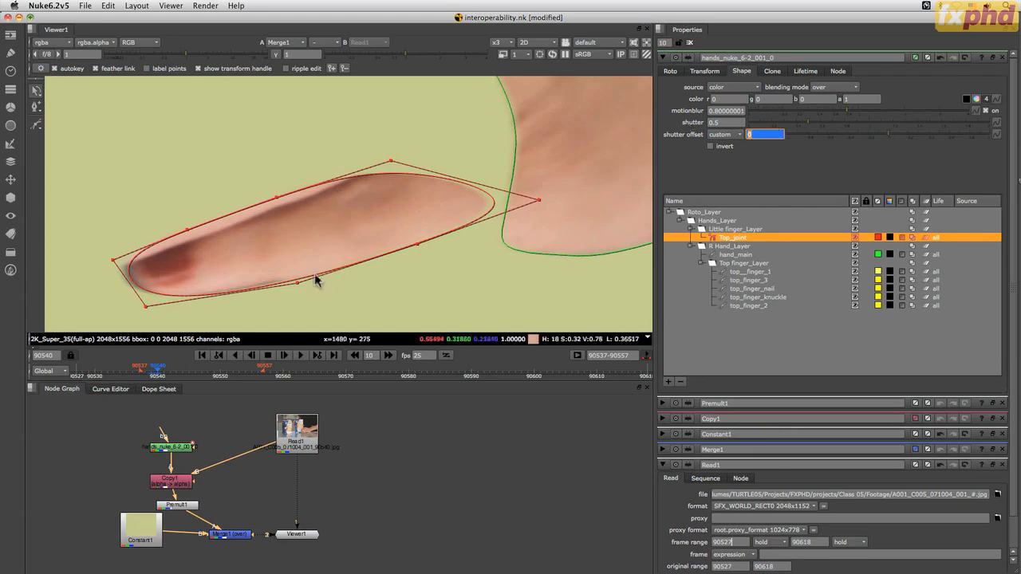
# At frame 90545, set Top_joint's shutter to 0.785 and its motionblur to 1.03
pyautogui.click(151, 372)
pyautogui.moveTo(152, 373); pyautogui.dragTo(194, 378)
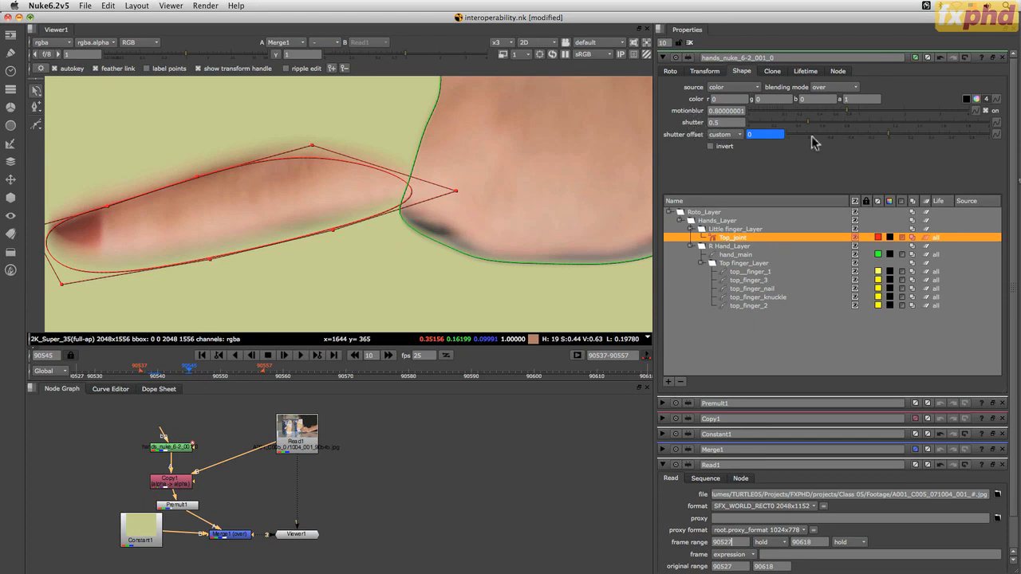
pyautogui.moveTo(810, 127); pyautogui.dragTo(843, 122)
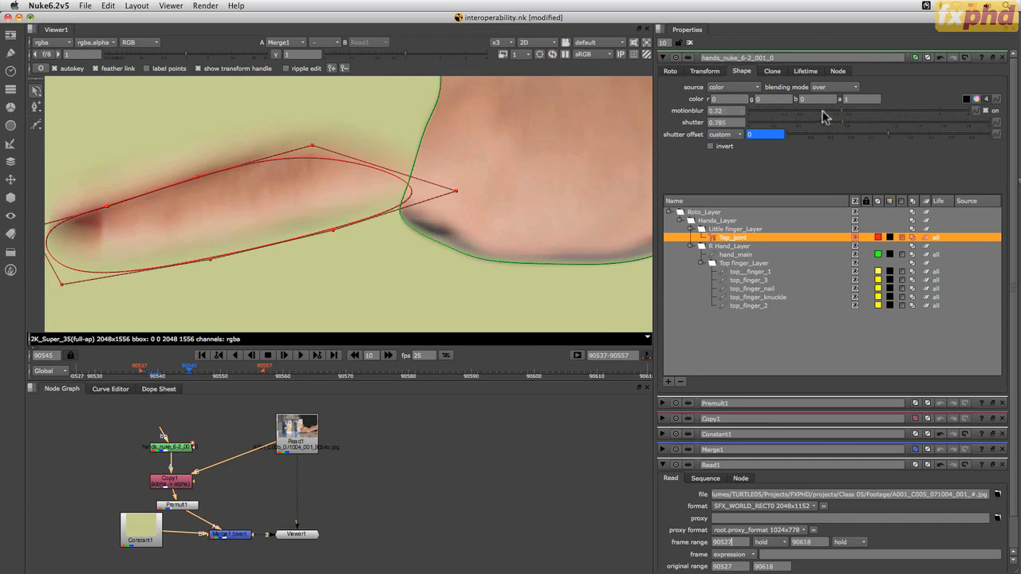
pyautogui.moveTo(827, 114)
pyautogui.mouseDown()
pyautogui.moveTo(778, 114)
pyautogui.moveTo(840, 114)
pyautogui.mouseUp()
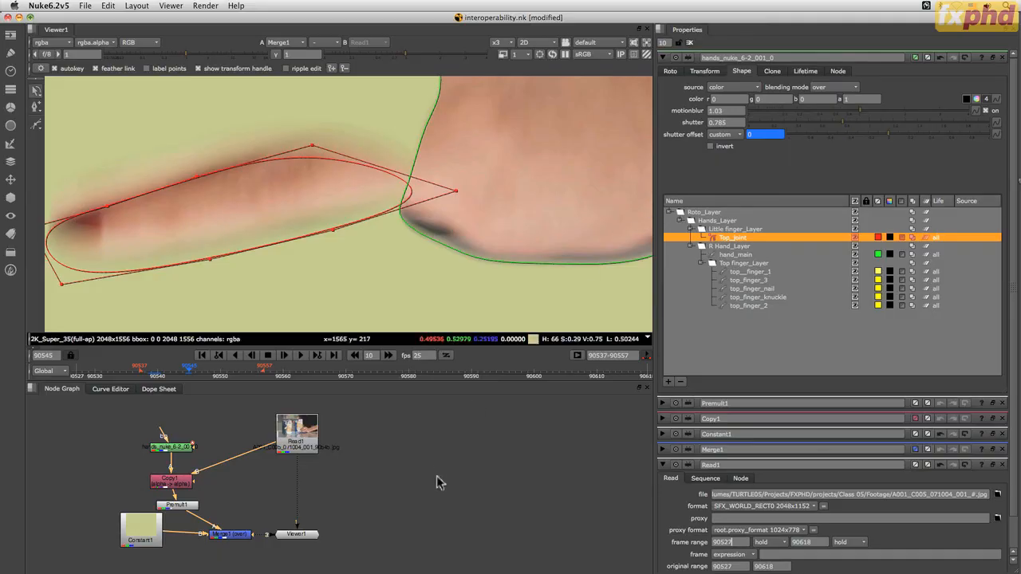
# Switch to Silhouette and review the top finger 2 shape's object properties and the node settings for motion blur options
pyautogui.press('super+Tab')
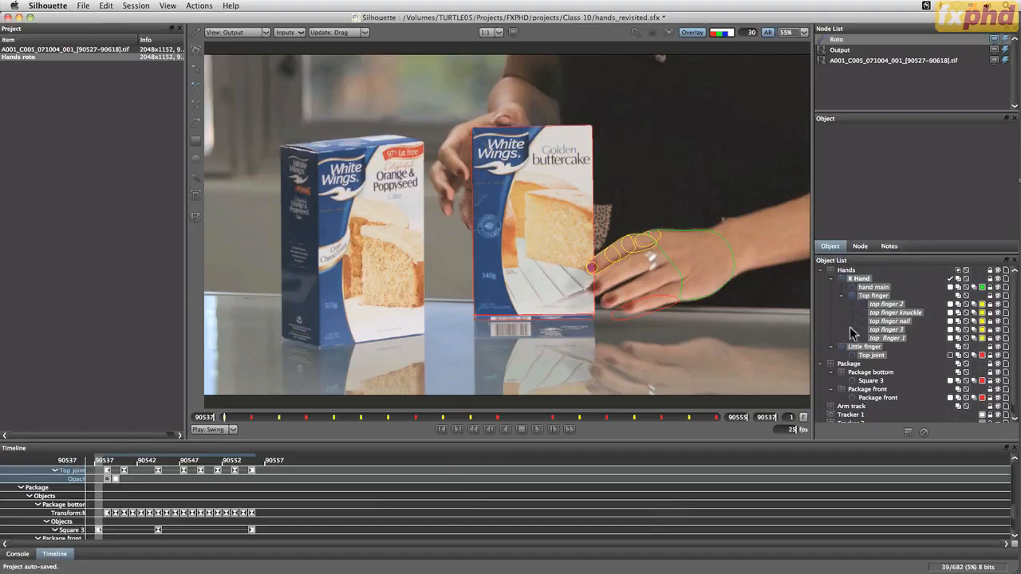
pyautogui.click(886, 305)
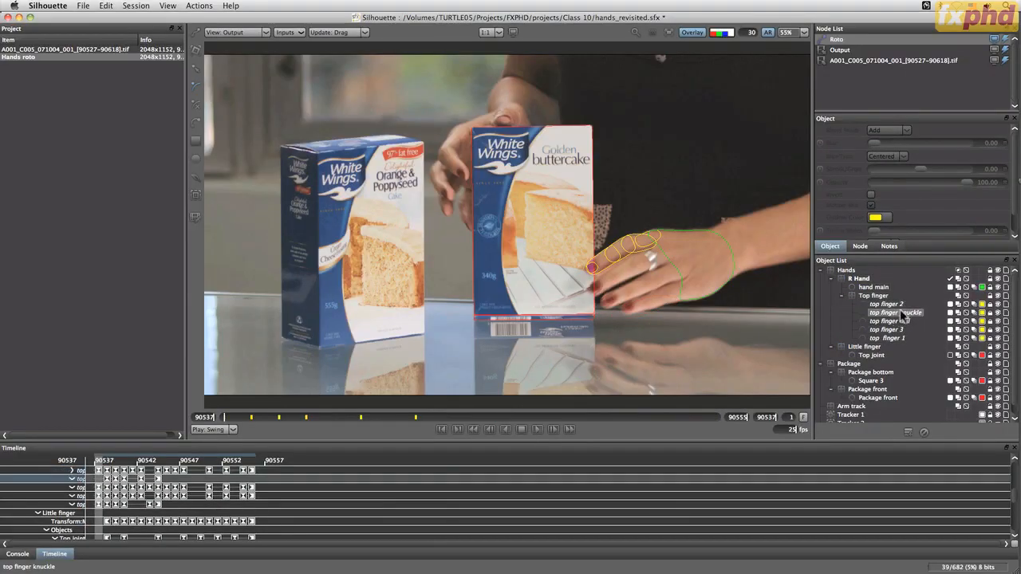
pyautogui.click(990, 305)
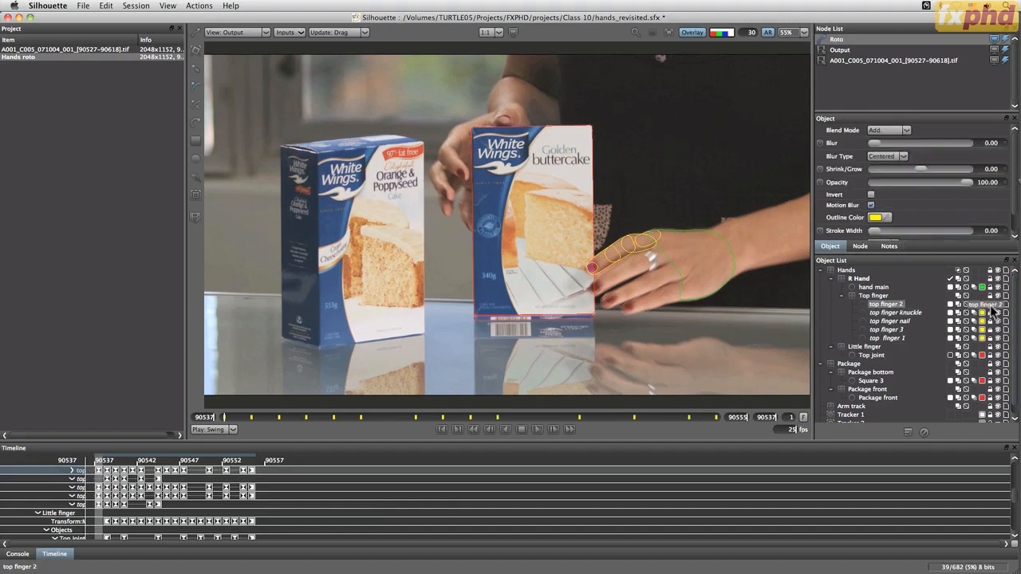
pyautogui.scroll(-1, 1013, 195)
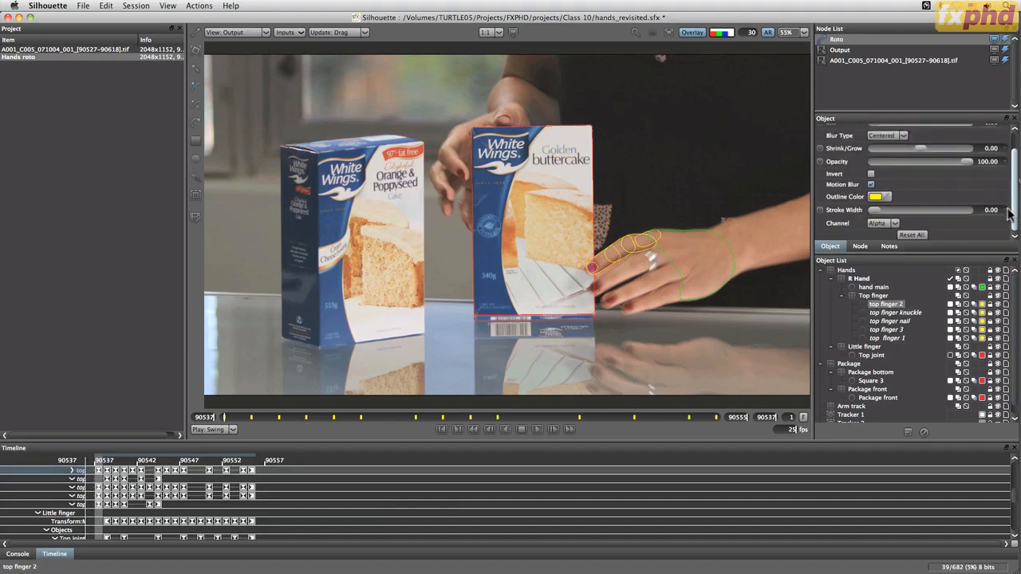
pyautogui.click(860, 247)
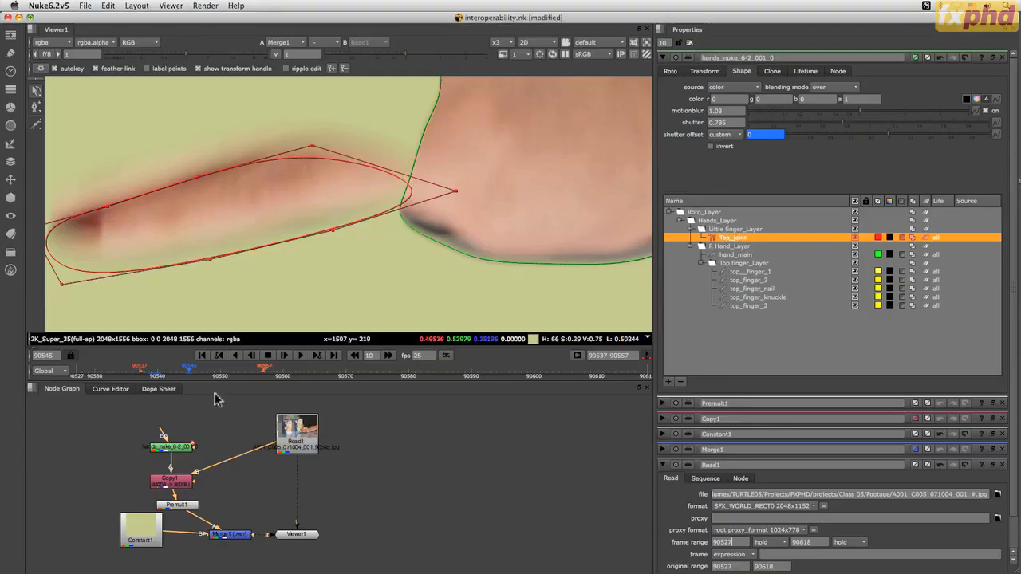
# Switch back to Nuke and show the whole composite at frame 90544
pyautogui.moveTo(191, 368)
pyautogui.mouseDown()
pyautogui.moveTo(209, 367)
pyautogui.moveTo(183, 369)
pyautogui.mouseUp()
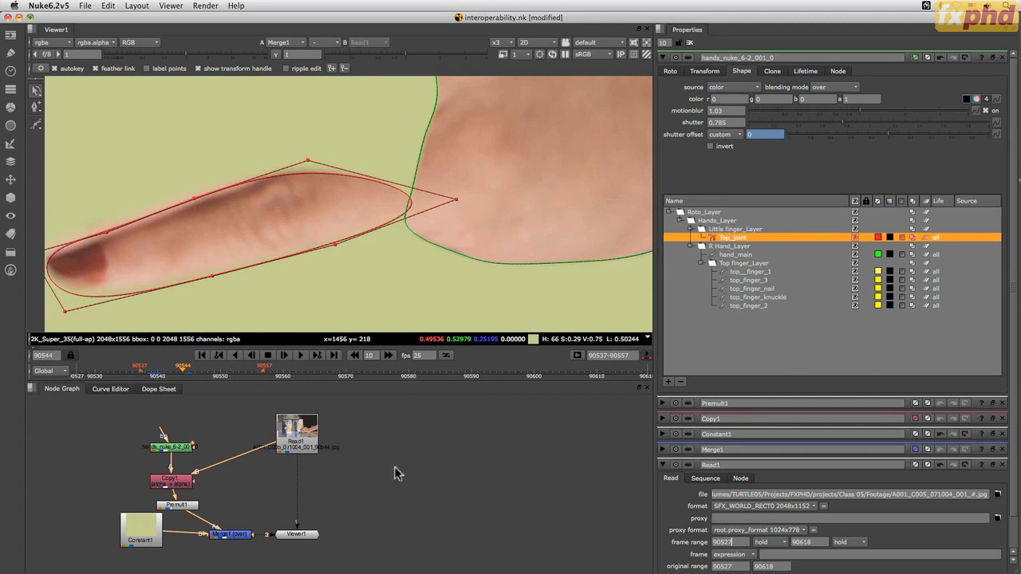
pyautogui.click(500, 44)
pyautogui.click(516, 88)
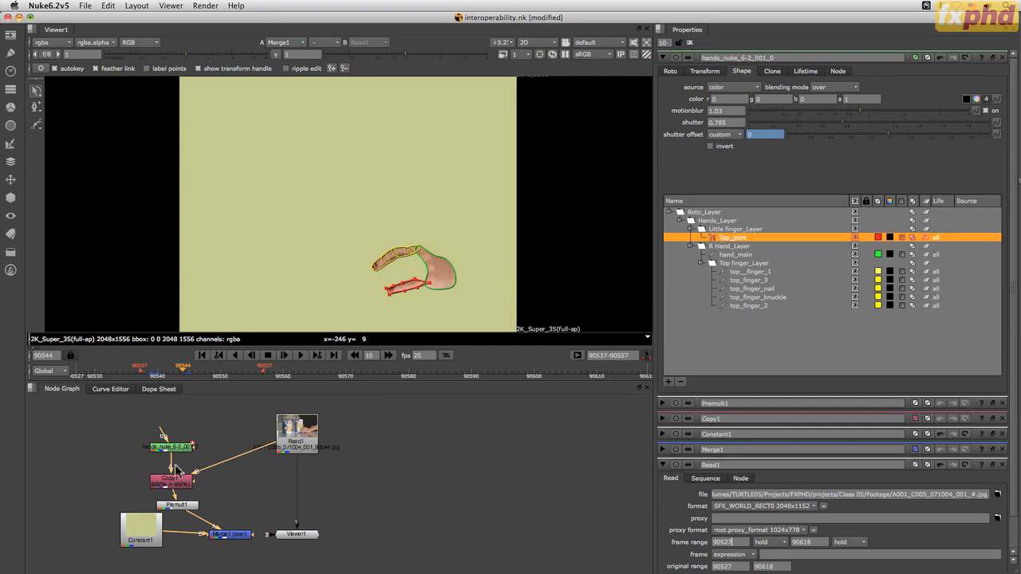
# Disconnect the hands_nuke roto node from Copy1 and move it away from the node tree
pyautogui.moveTo(172, 469); pyautogui.dragTo(249, 422)
pyautogui.moveTo(160, 449); pyautogui.dragTo(73, 438)
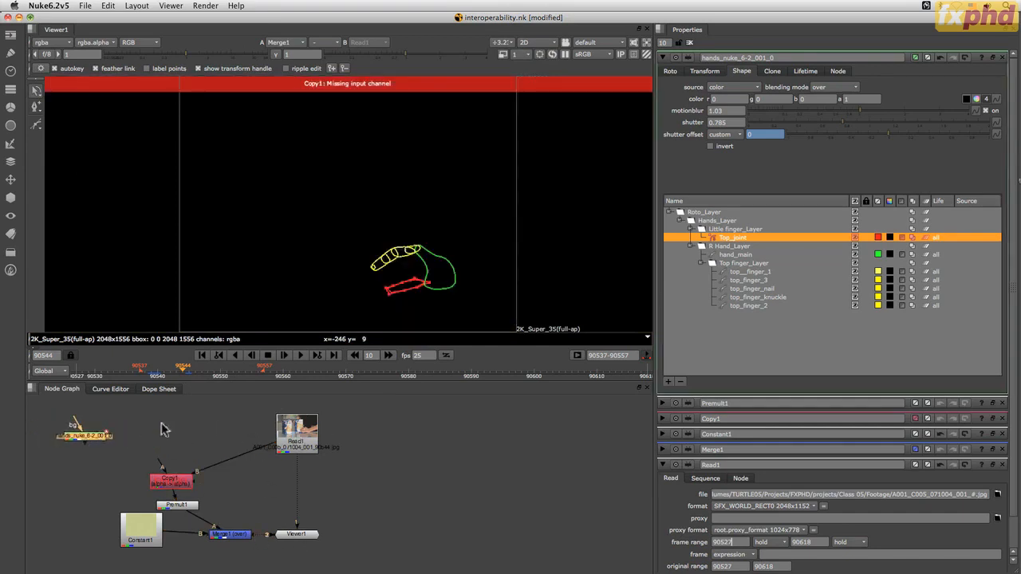
# Import the package_nuke_6-1_001.nk script and connect its Package group to Copy1's A input
pyautogui.rightClick(167, 436)
pyautogui.moveTo(146, 359)
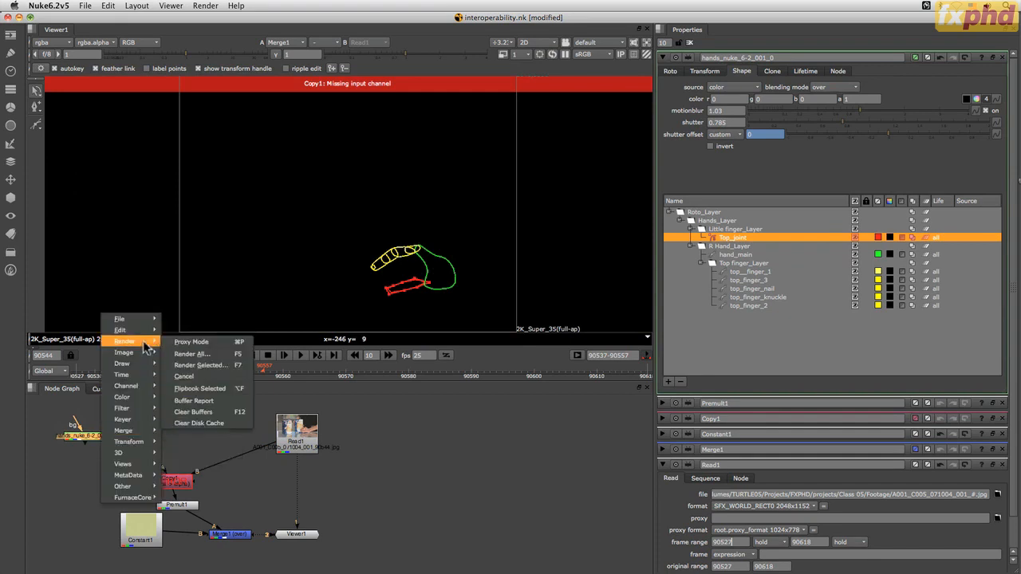
pyautogui.moveTo(151, 326)
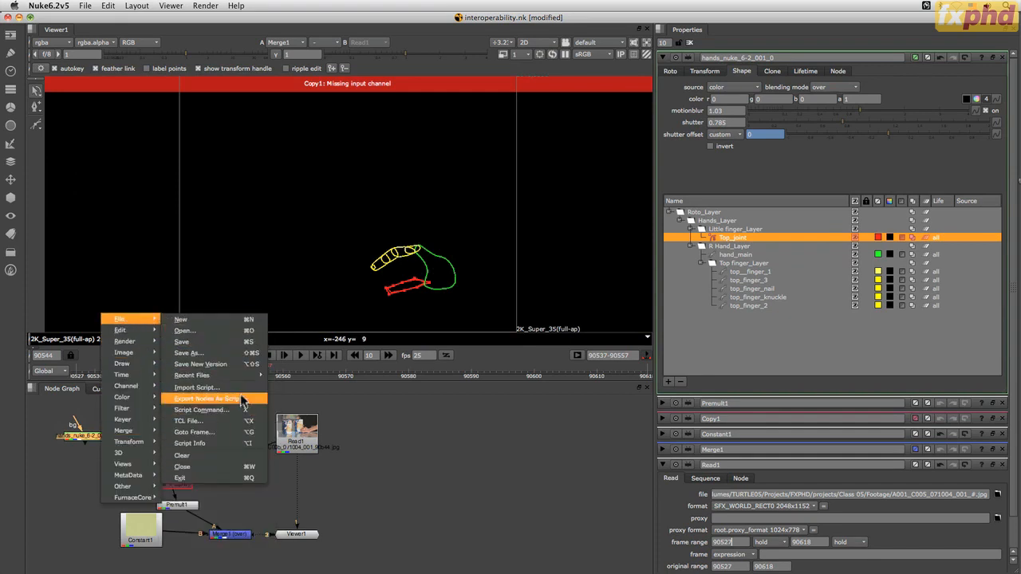
pyautogui.click(245, 388)
pyautogui.click(60, 249)
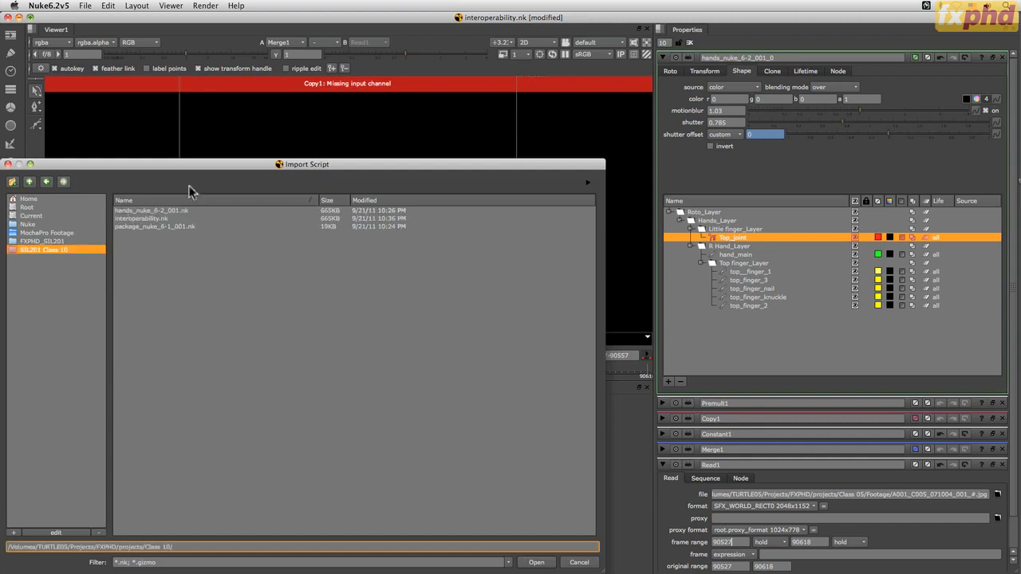
pyautogui.click(167, 226)
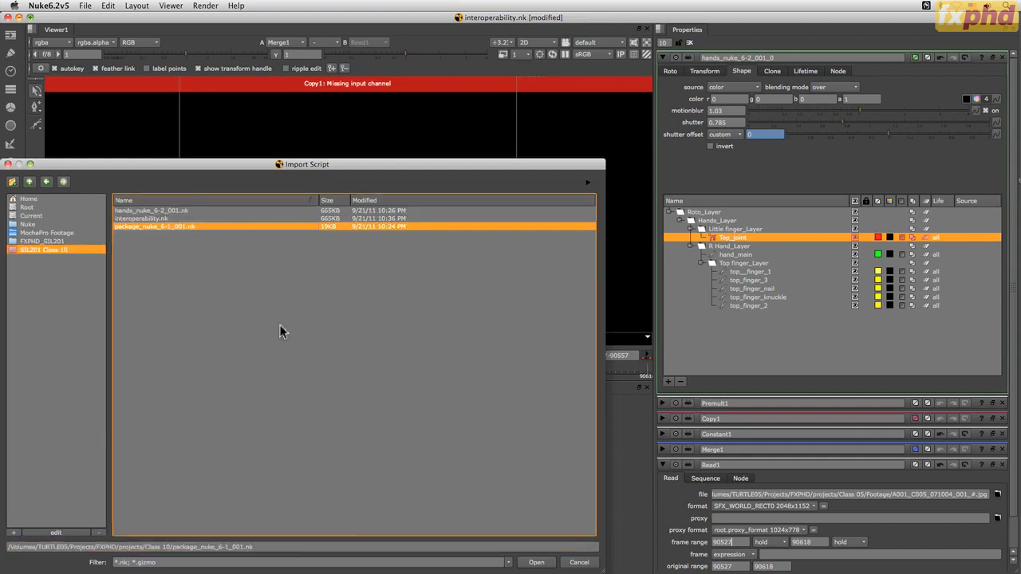
pyautogui.click(536, 562)
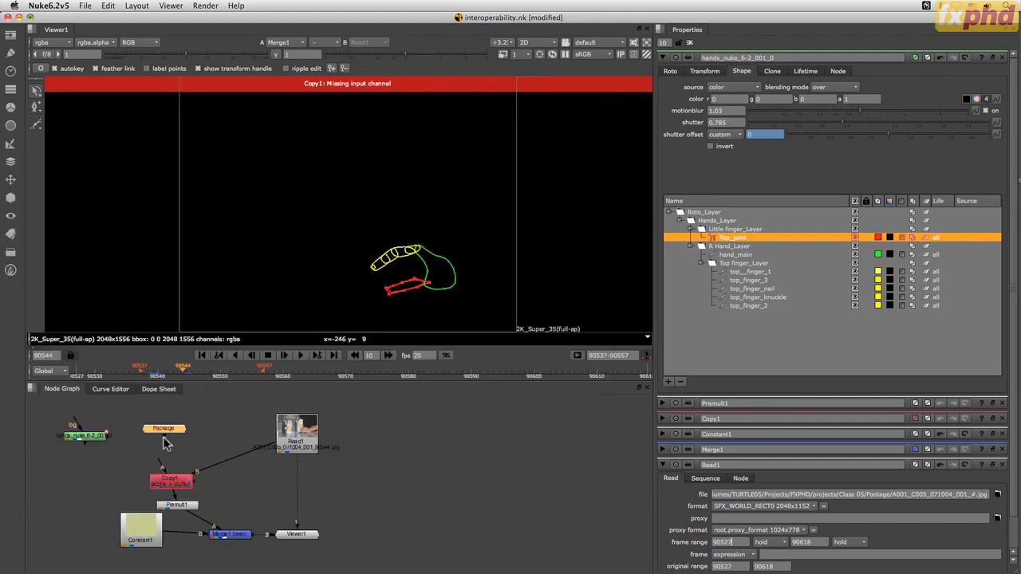
pyautogui.moveTo(159, 469); pyautogui.dragTo(172, 437)
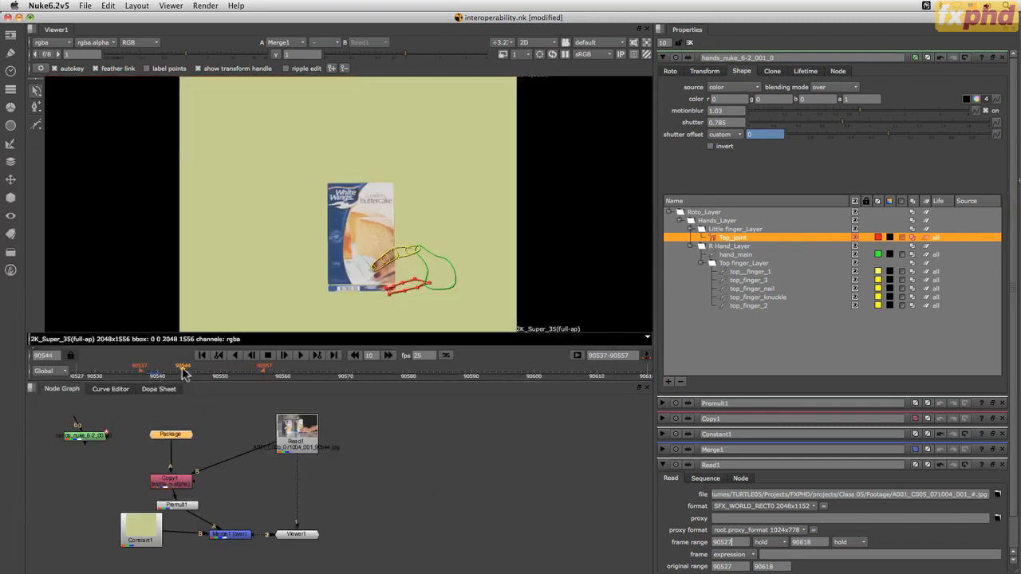
# Check the package composite at frames 90539 and 90546 with the hands_nuke roto node's properties collapsed
pyautogui.moveTo(183, 373); pyautogui.dragTo(150, 373)
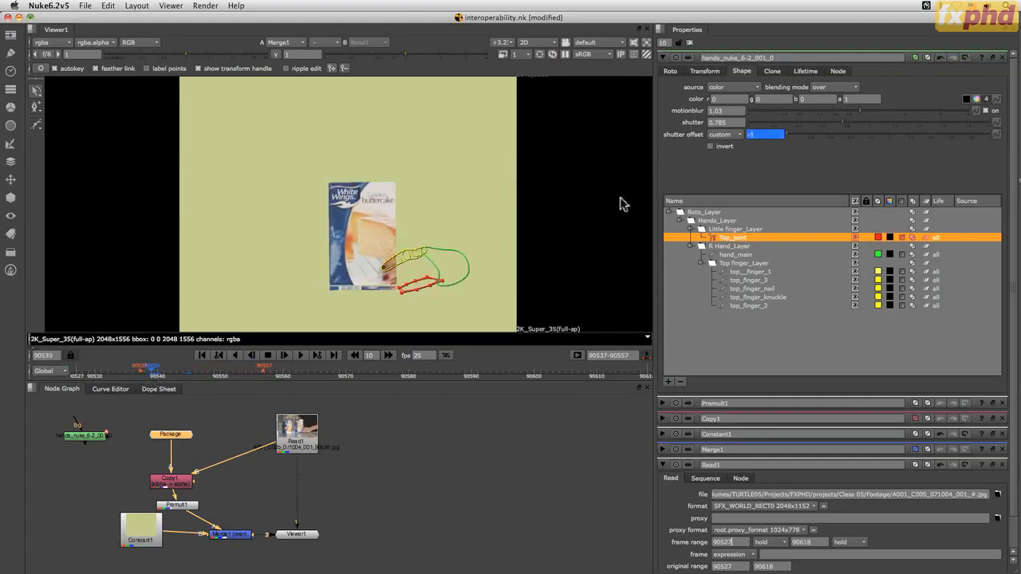
pyautogui.click(663, 59)
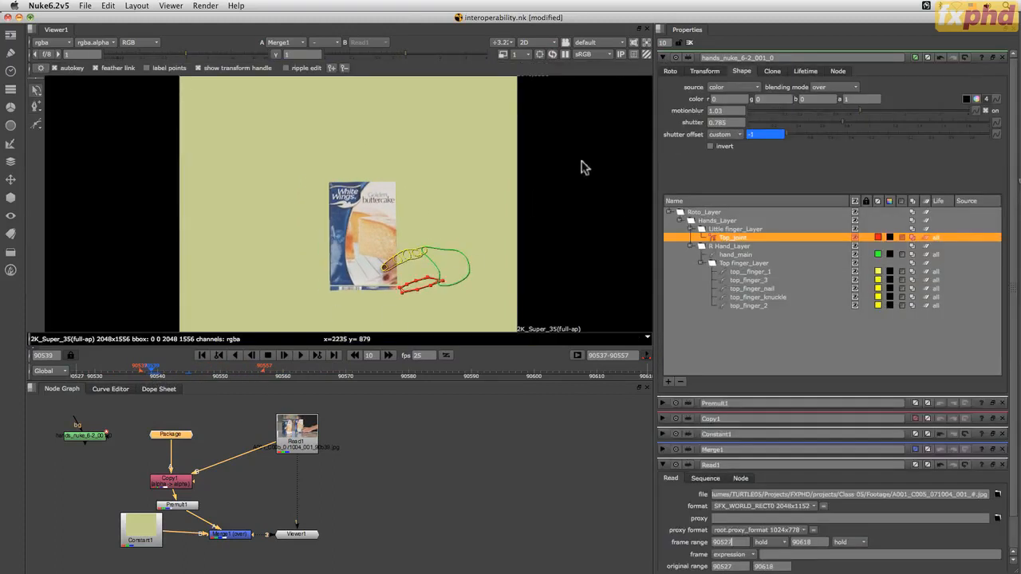
pyautogui.click(662, 59)
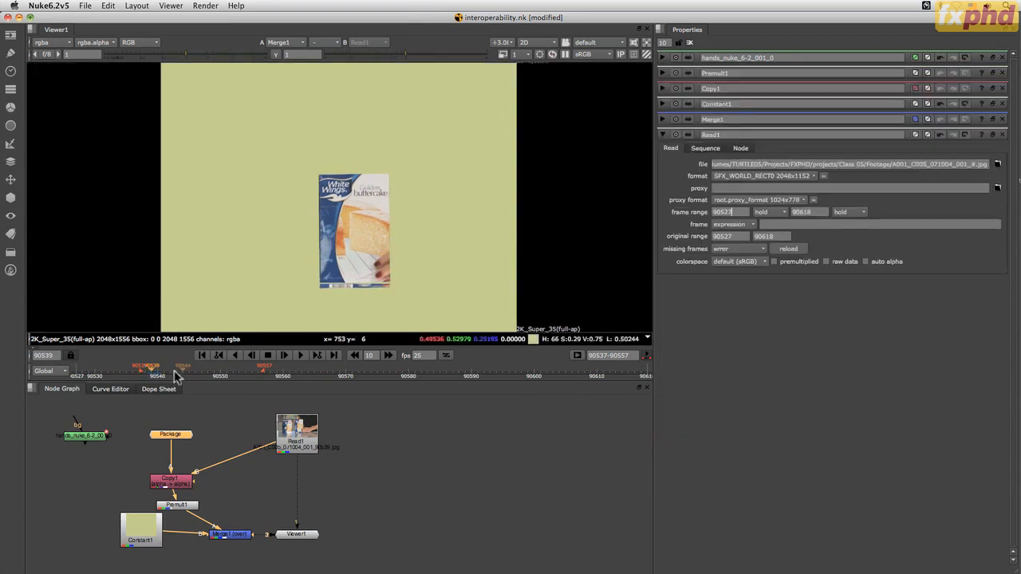
pyautogui.click(198, 372)
pyautogui.moveTo(198, 372)
pyautogui.mouseDown()
pyautogui.moveTo(209, 373)
pyautogui.moveTo(171, 373)
pyautogui.moveTo(194, 376)
pyautogui.mouseUp()
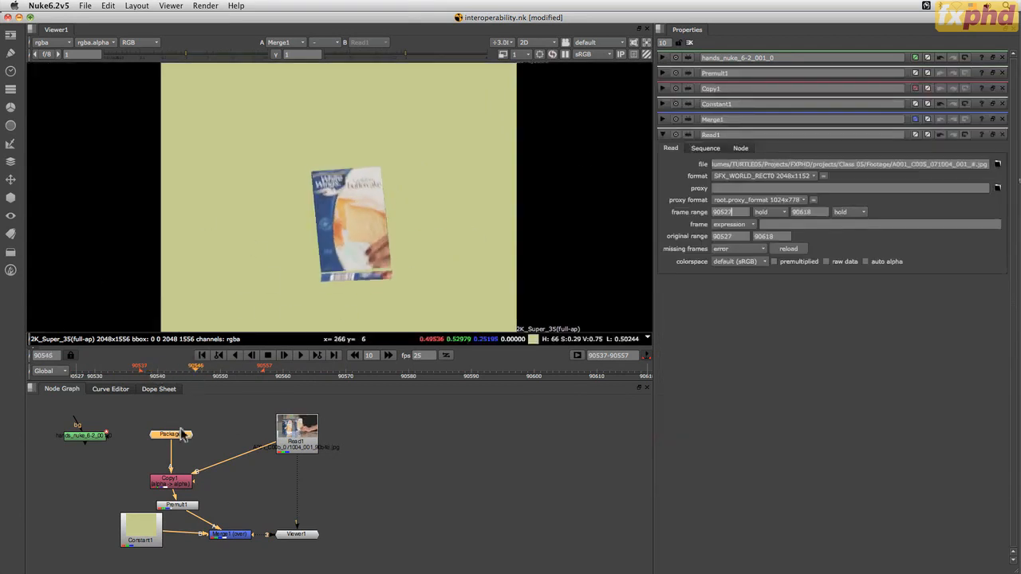
# Open the Package group's properties and show its internal node graph
pyautogui.moveTo(174, 438); pyautogui.dragTo(183, 430)
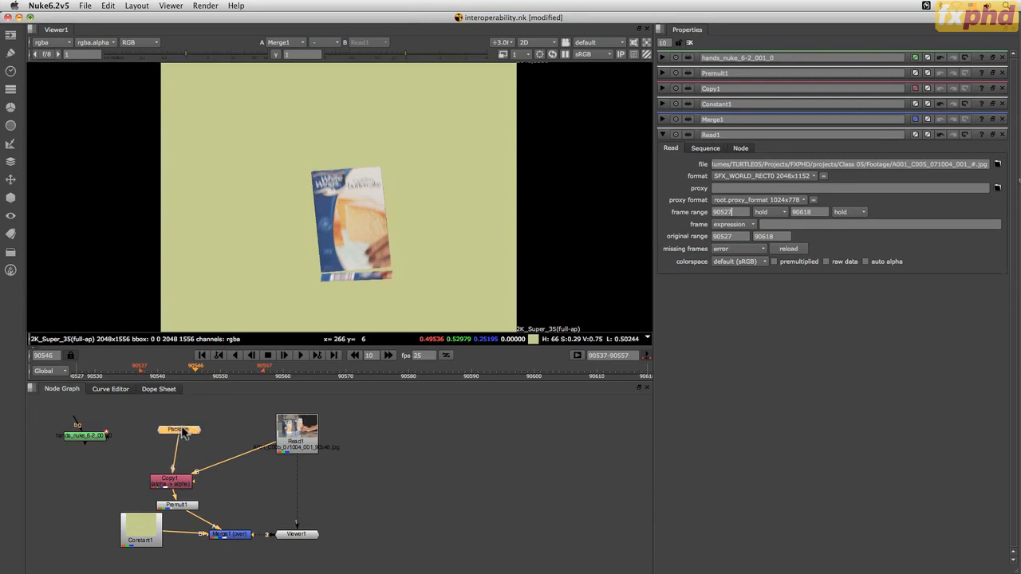
pyautogui.doubleClick(185, 432)
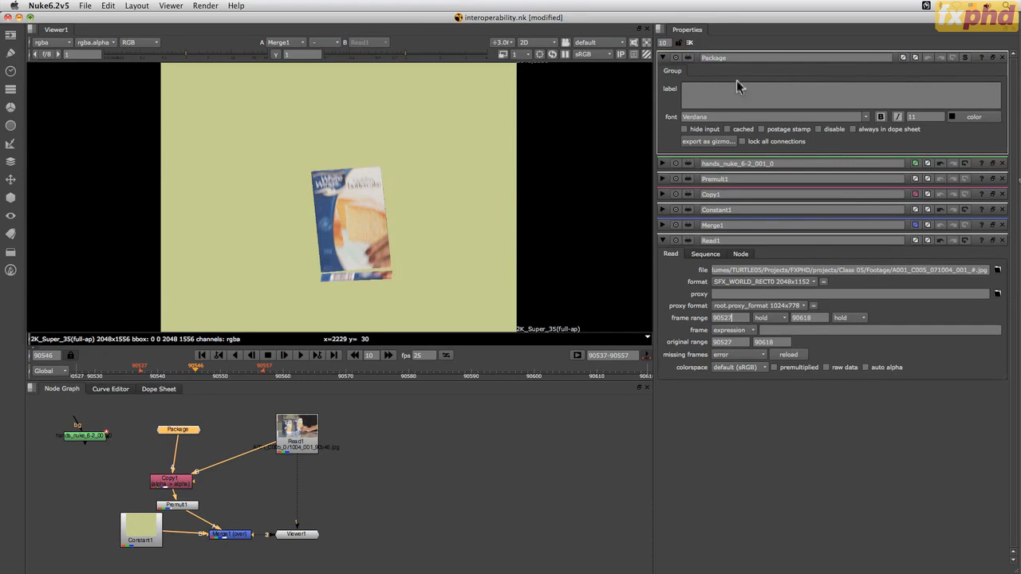
pyautogui.click(965, 58)
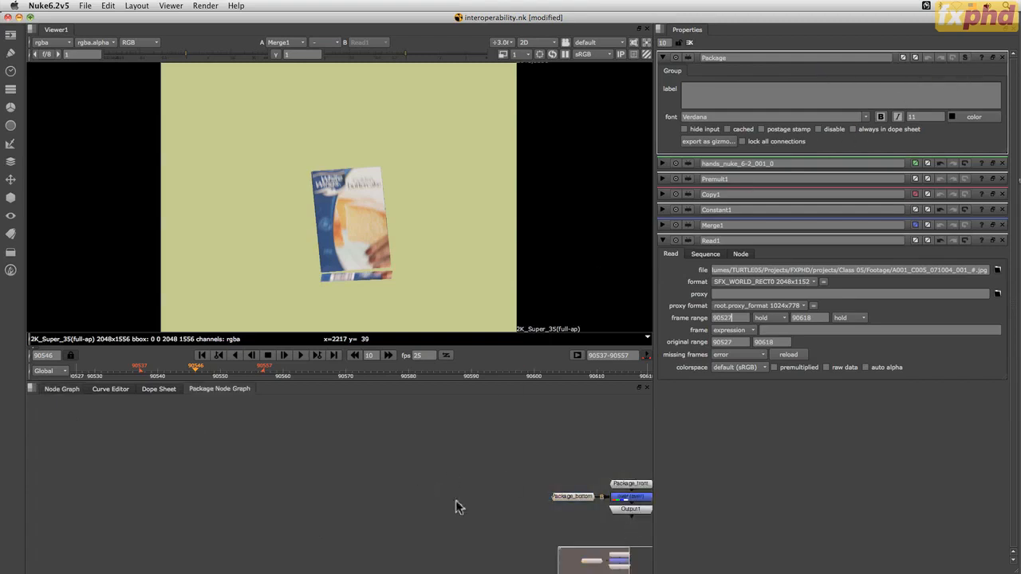
pyautogui.moveTo(606, 565); pyautogui.dragTo(661, 569)
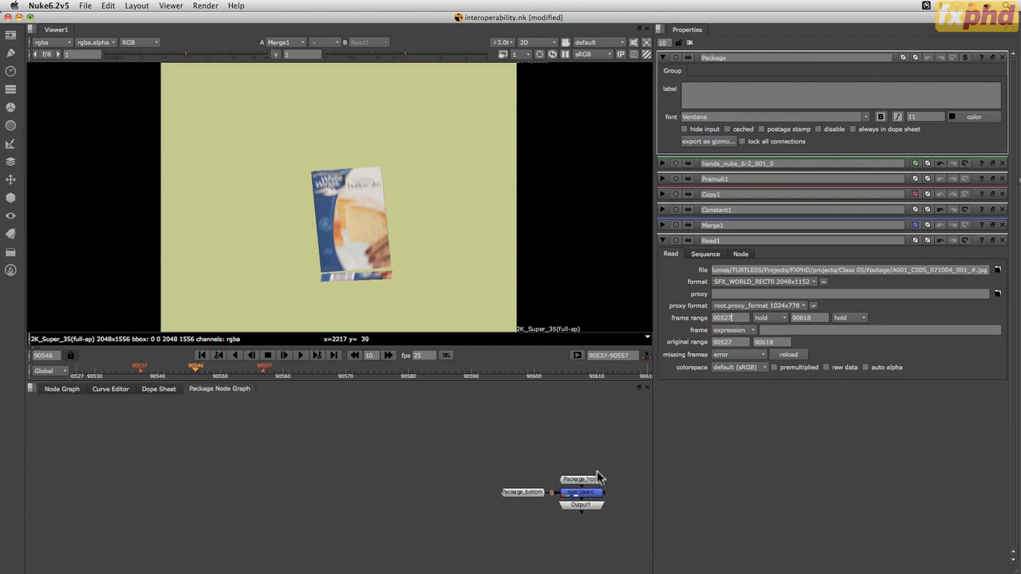
# Space out the Package_front, Package_bottom and over merge nodes inside the Package group
pyautogui.moveTo(596, 479)
pyautogui.mouseDown()
pyautogui.moveTo(597, 435)
pyautogui.moveTo(590, 481)
pyautogui.mouseUp()
pyautogui.moveTo(533, 495)
pyautogui.mouseDown()
pyautogui.moveTo(518, 472)
pyautogui.moveTo(518, 483)
pyautogui.mouseUp()
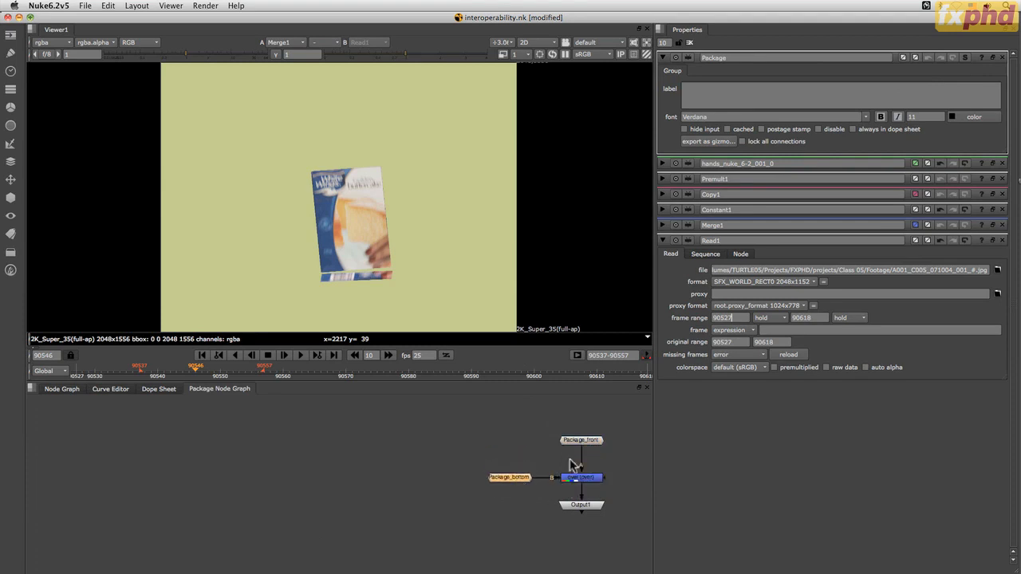
pyautogui.click(582, 479)
pyautogui.moveTo(581, 440); pyautogui.dragTo(575, 434)
pyautogui.moveTo(517, 481); pyautogui.dragTo(517, 470)
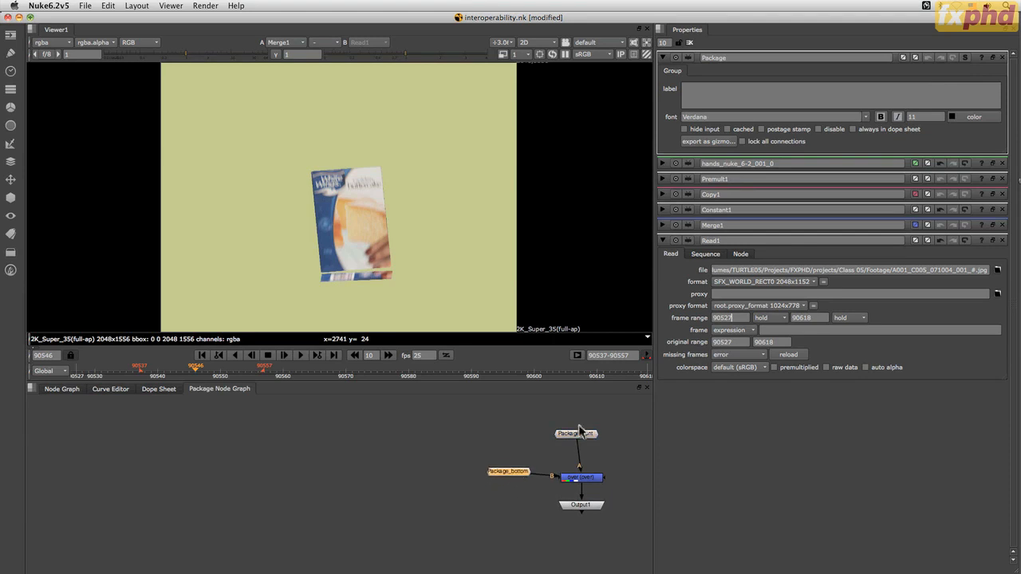
pyautogui.moveTo(575, 433); pyautogui.dragTo(583, 435)
pyautogui.moveTo(587, 479); pyautogui.dragTo(586, 475)
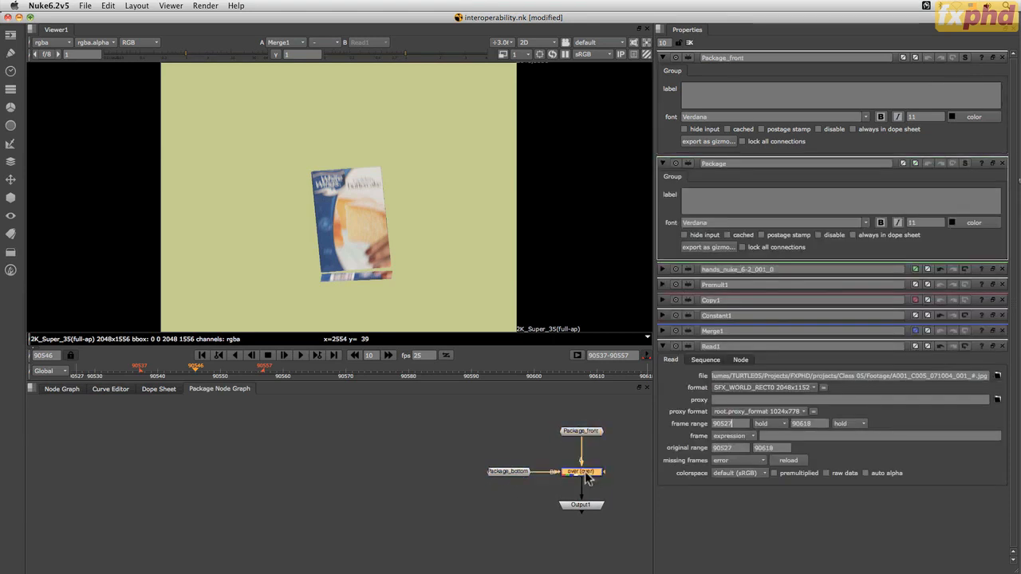
# Show the internal node graph of the Package_front group and open its Bezier node's properties
pyautogui.click(588, 433)
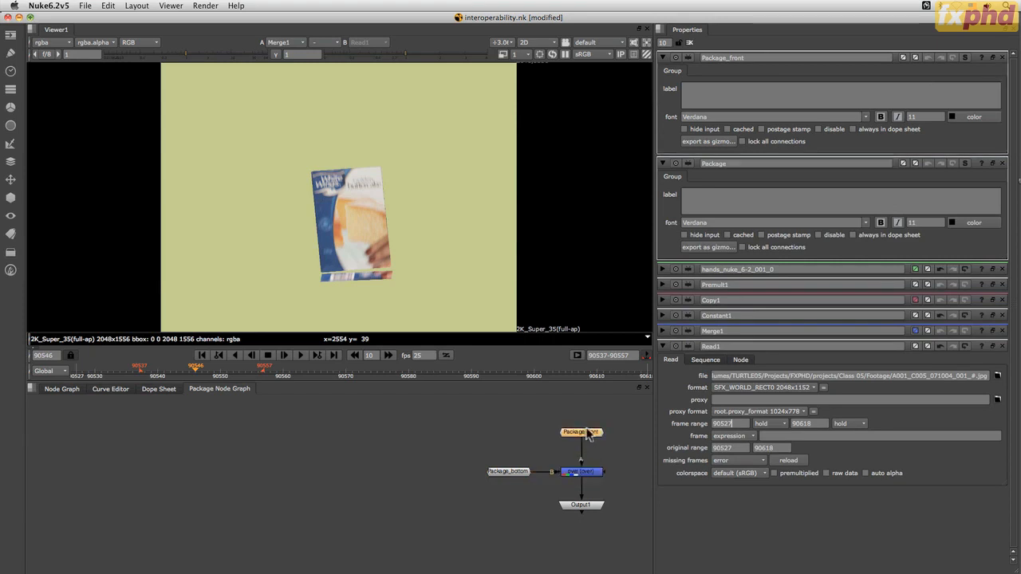
pyautogui.click(964, 57)
pyautogui.moveTo(569, 474); pyautogui.dragTo(577, 452)
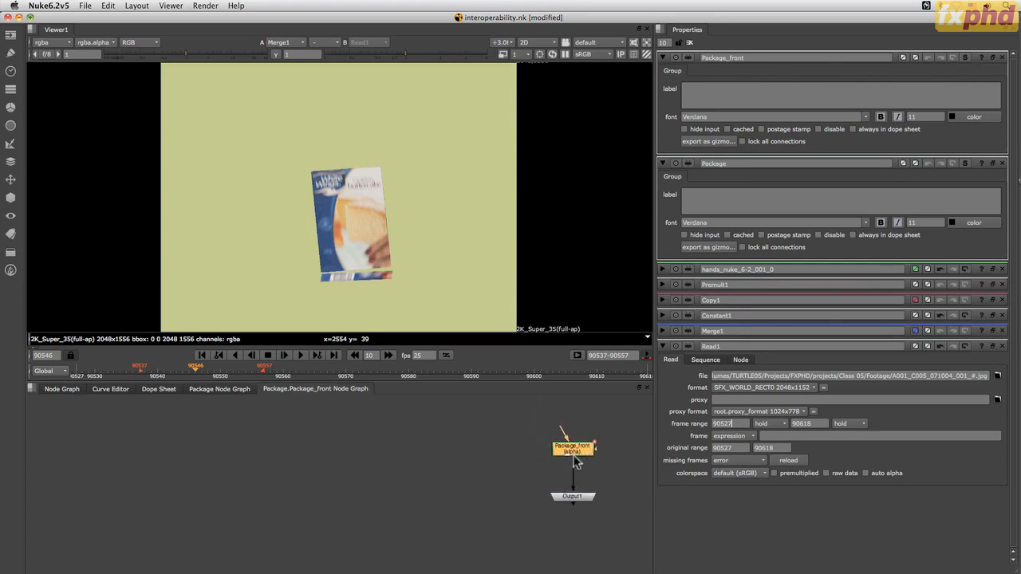
pyautogui.doubleClick(574, 449)
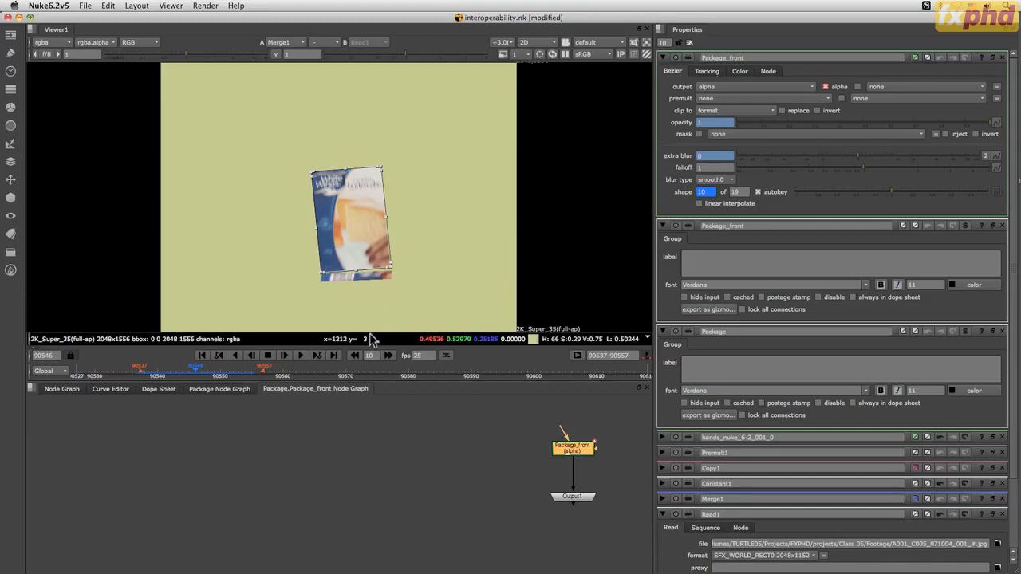
# Scrub between frames 90545 and 90553 to check the Package_front Bezier shape's keyframes against the moving package
pyautogui.moveTo(199, 374)
pyautogui.mouseDown()
pyautogui.moveTo(237, 373)
pyautogui.moveTo(196, 374)
pyautogui.mouseUp()
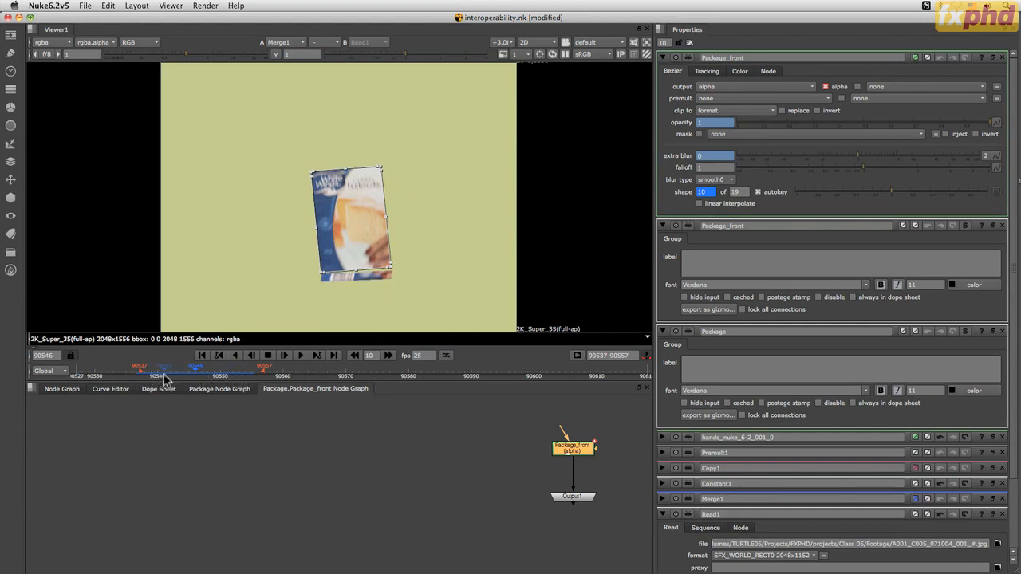
pyautogui.moveTo(169, 374); pyautogui.dragTo(227, 373)
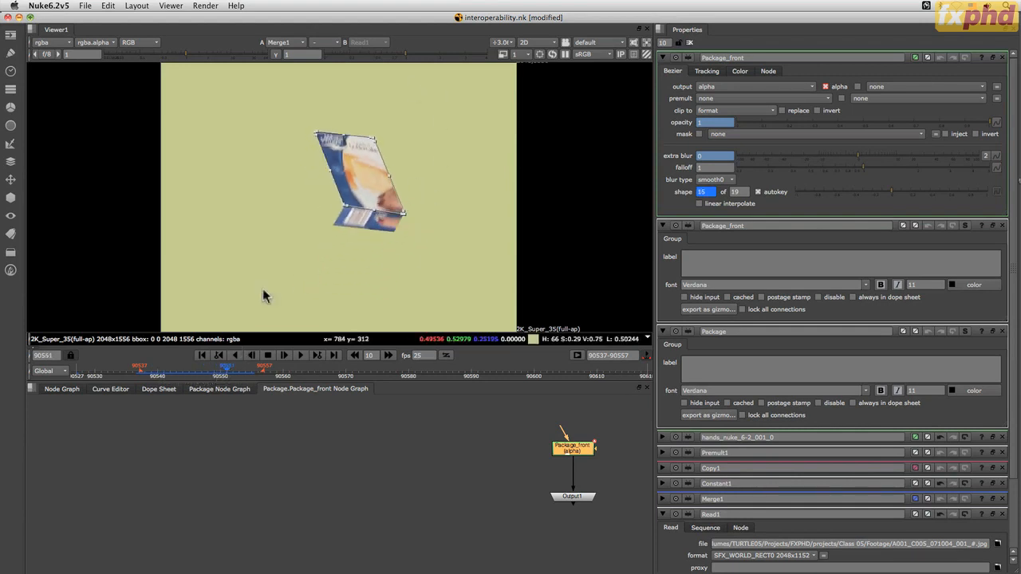
pyautogui.click(245, 374)
pyautogui.moveTo(243, 375); pyautogui.dragTo(197, 371)
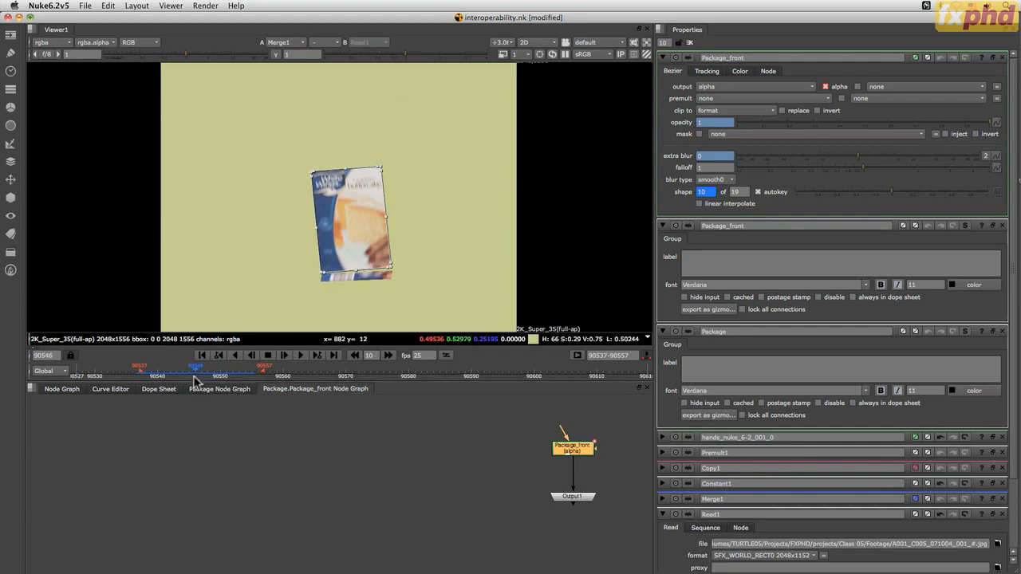
pyautogui.moveTo(198, 373)
pyautogui.mouseDown()
pyautogui.moveTo(165, 371)
pyautogui.moveTo(220, 374)
pyautogui.moveTo(189, 373)
pyautogui.mouseUp()
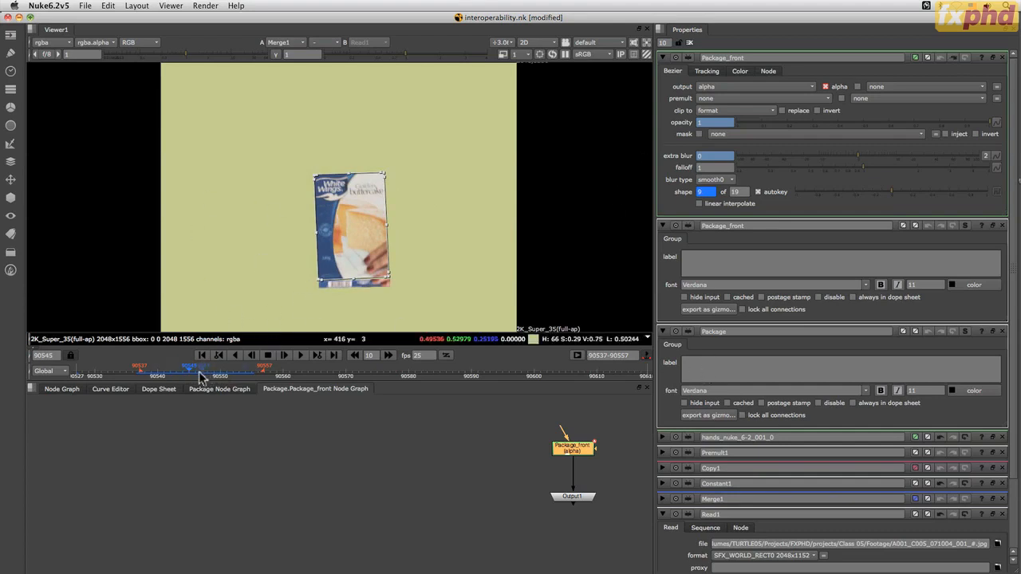
pyautogui.moveTo(191, 375); pyautogui.dragTo(223, 378)
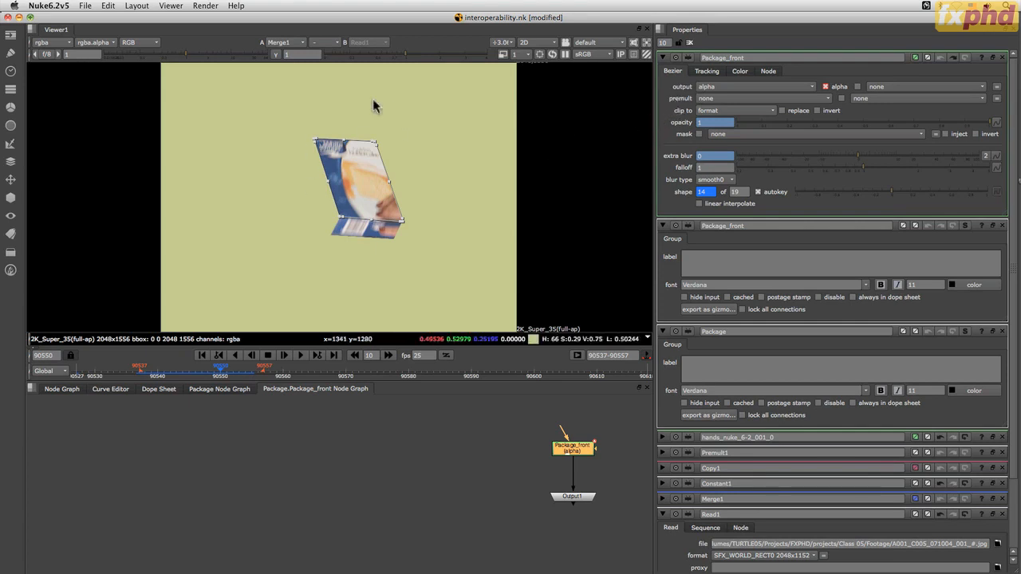
pyautogui.moveTo(223, 370); pyautogui.dragTo(260, 367)
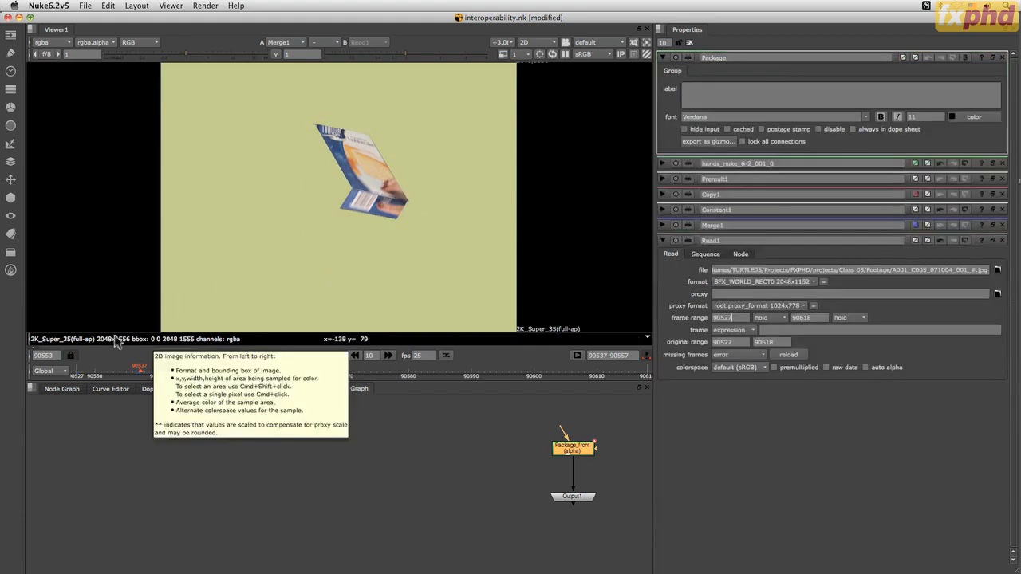
# Return to the main node graph and save the interoperability.nk script
pyautogui.click(62, 389)
pyautogui.hotkey('ctrl', 's')
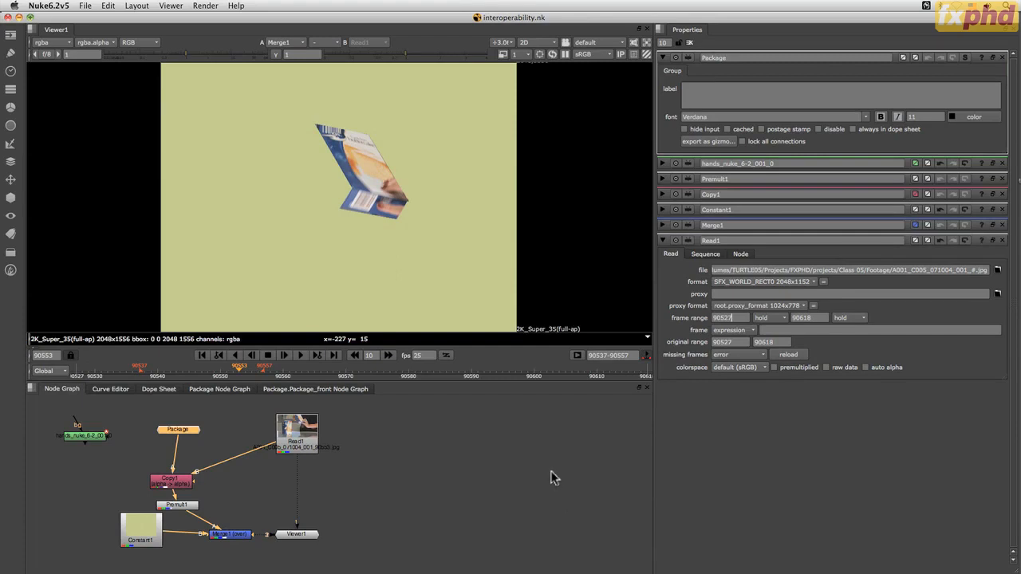
# Switch to Silhouette and collapse the Hands and Package layers
pyautogui.press('super+Tab')
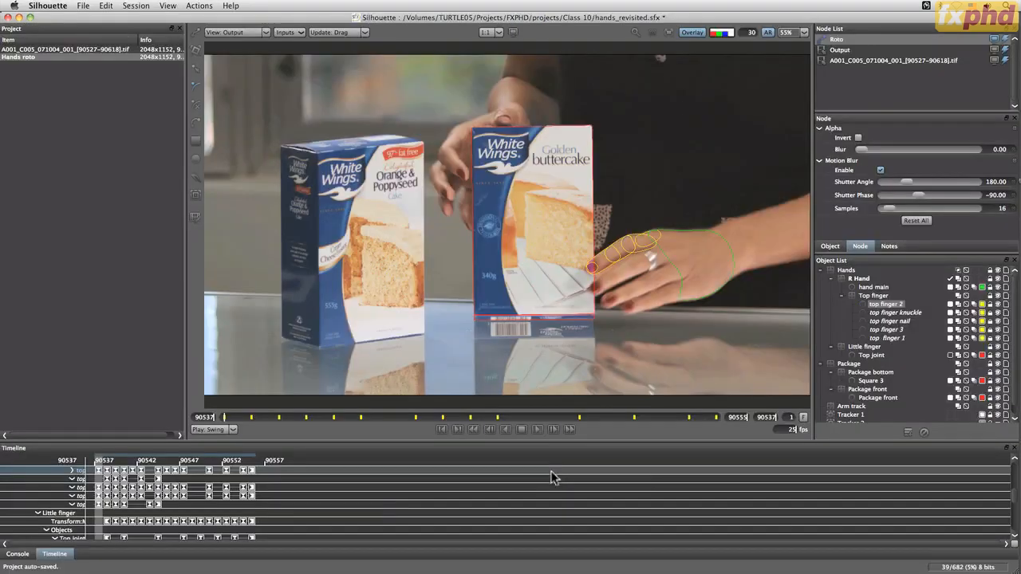
pyautogui.click(820, 270)
pyautogui.click(820, 278)
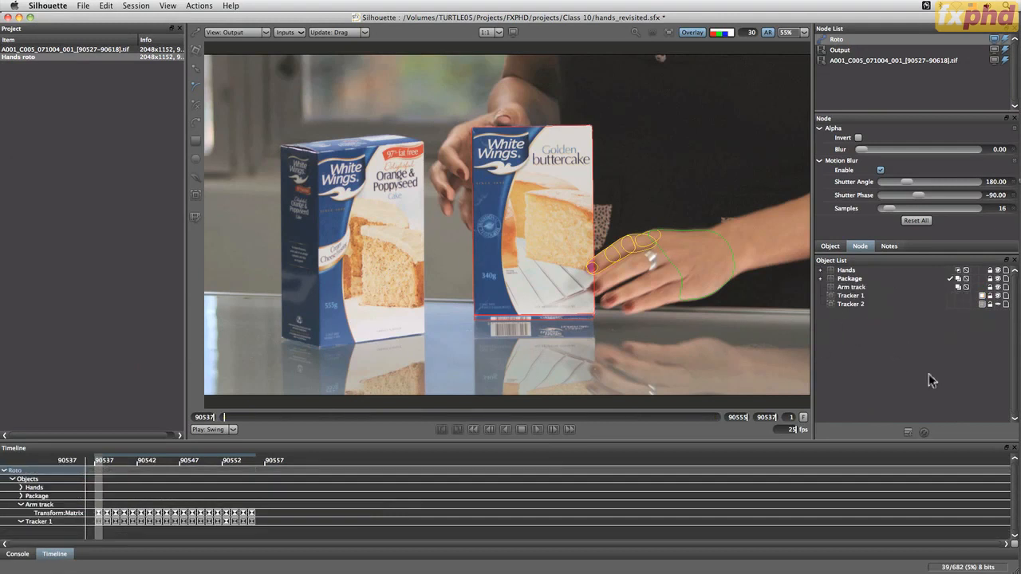
# Draw an open B-spline over the Orange & Poppyseed box and rename it Open shape
pyautogui.click(907, 432)
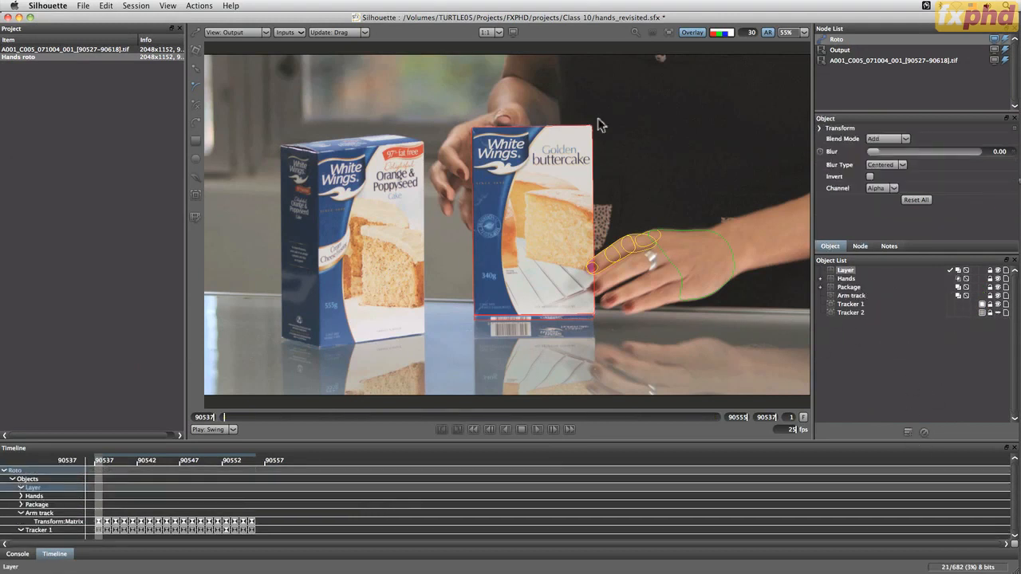
pyautogui.click(352, 227)
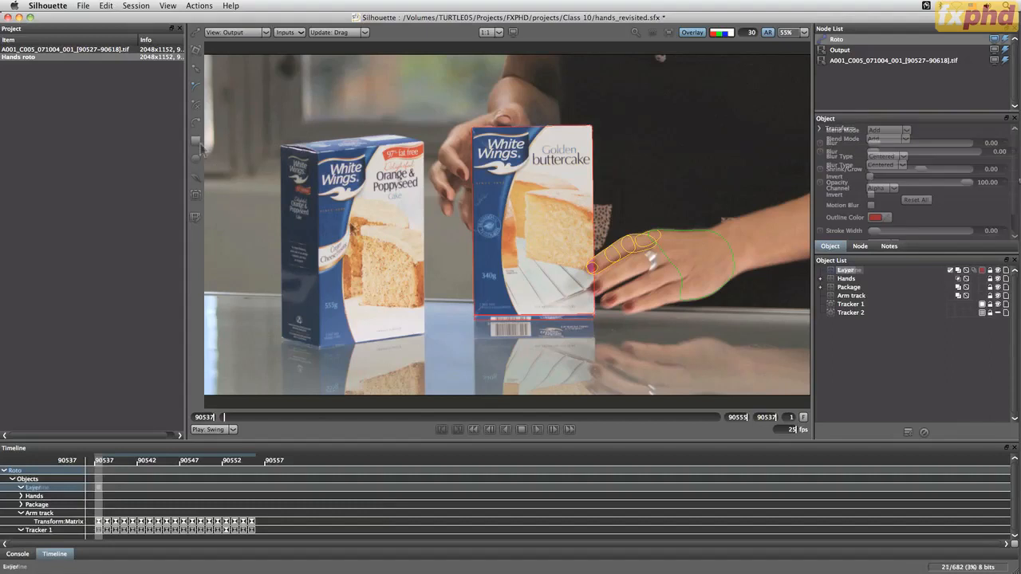
pyautogui.click(401, 185)
pyautogui.press('Escape')
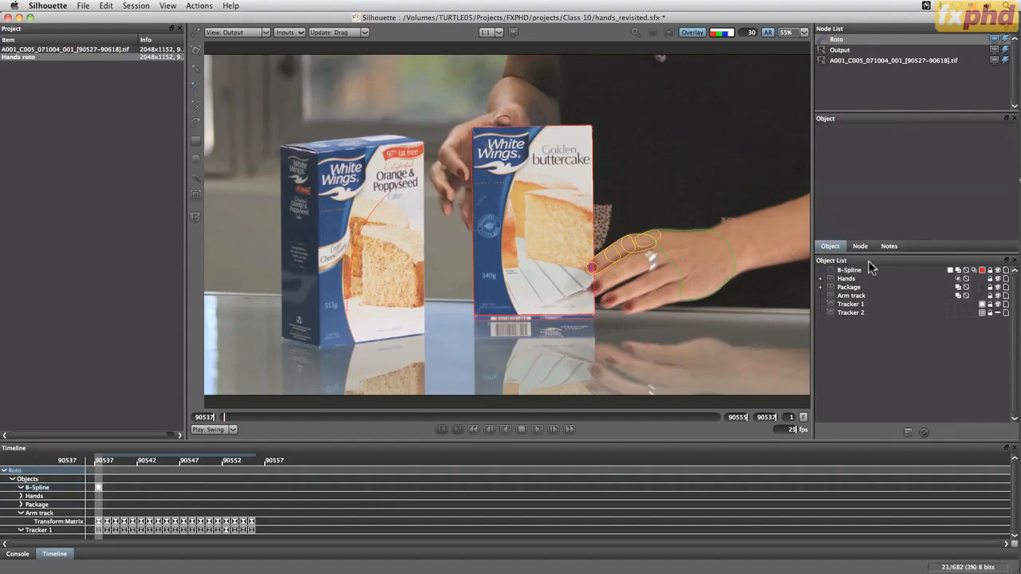
pyautogui.click(858, 271)
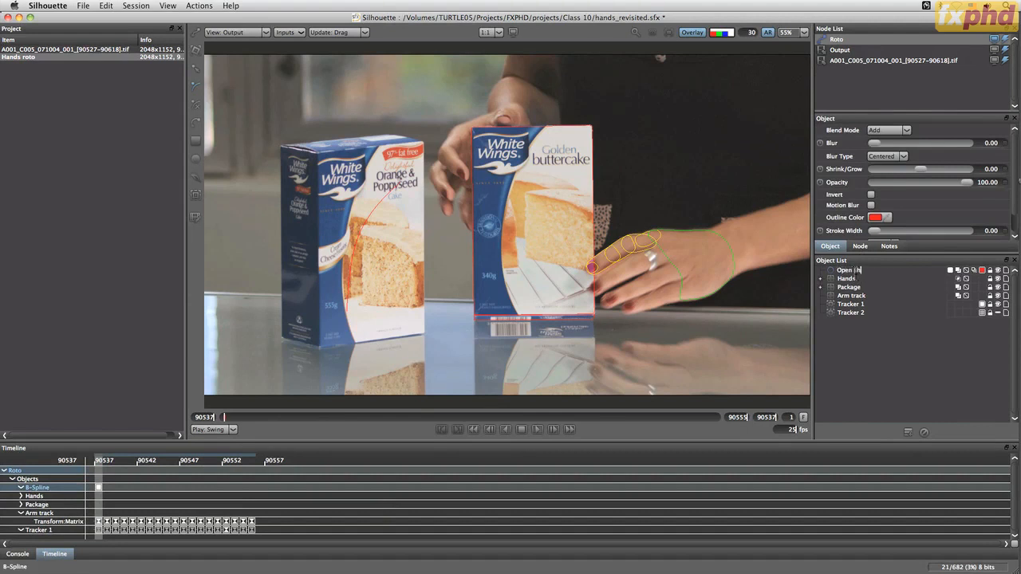
pyautogui.press('Return')
# Review which shape export formats are available for the selected open shape
pyautogui.click(83, 6)
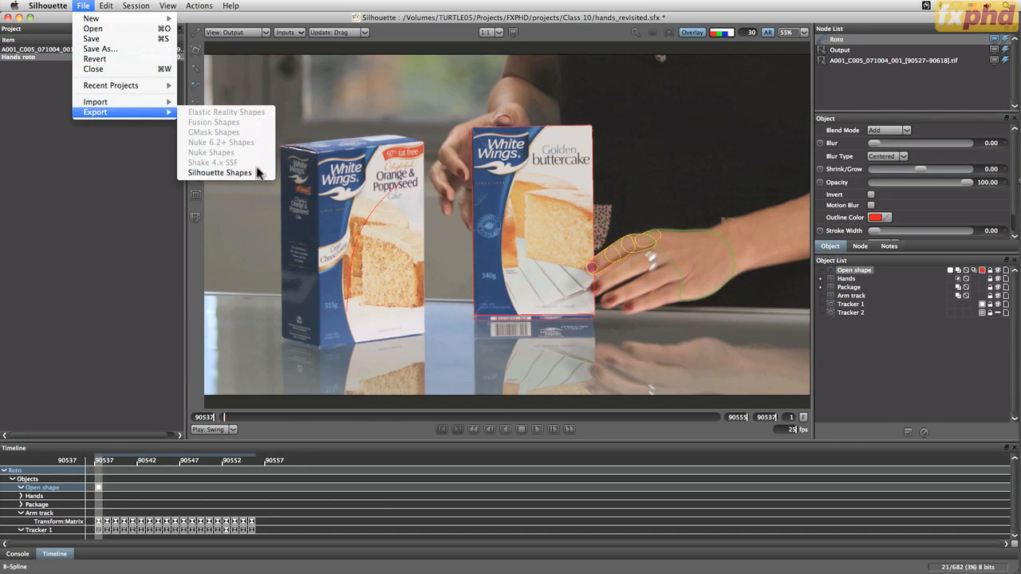
pyautogui.click(641, 327)
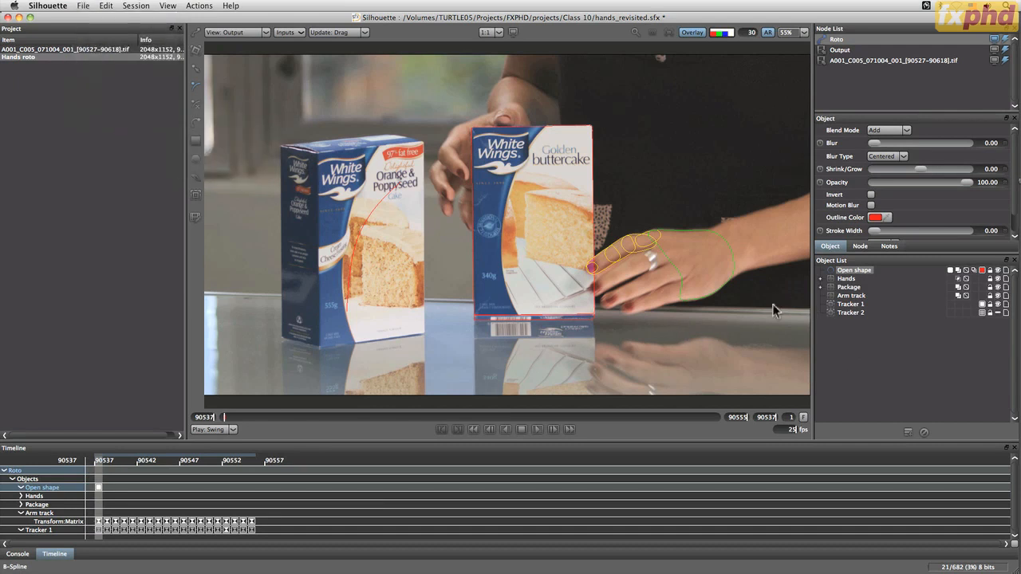
# Review the shape export formats and the render actions available for the selected open shape
pyautogui.click(83, 5)
pyautogui.moveTo(119, 112)
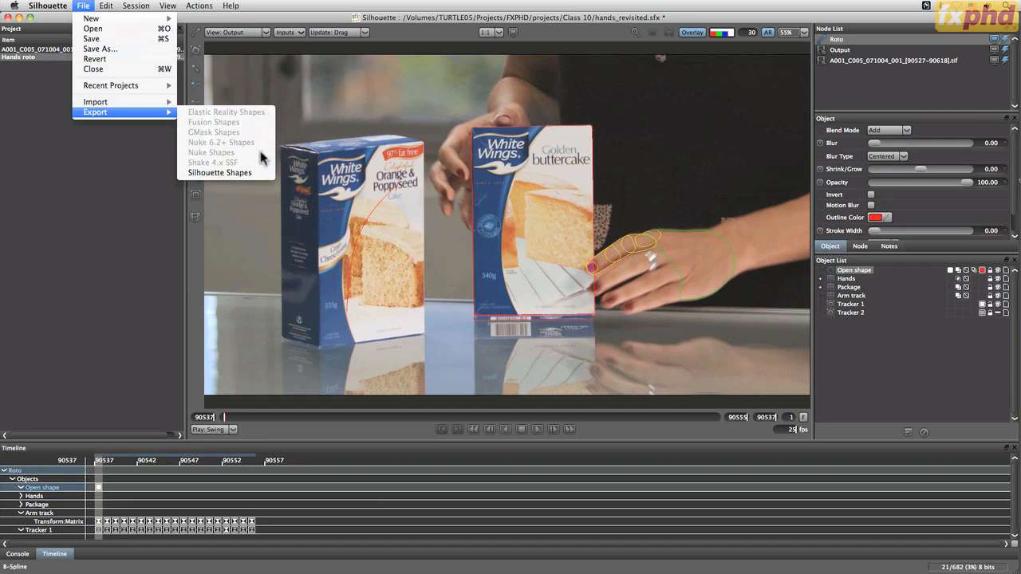
pyautogui.click(248, 139)
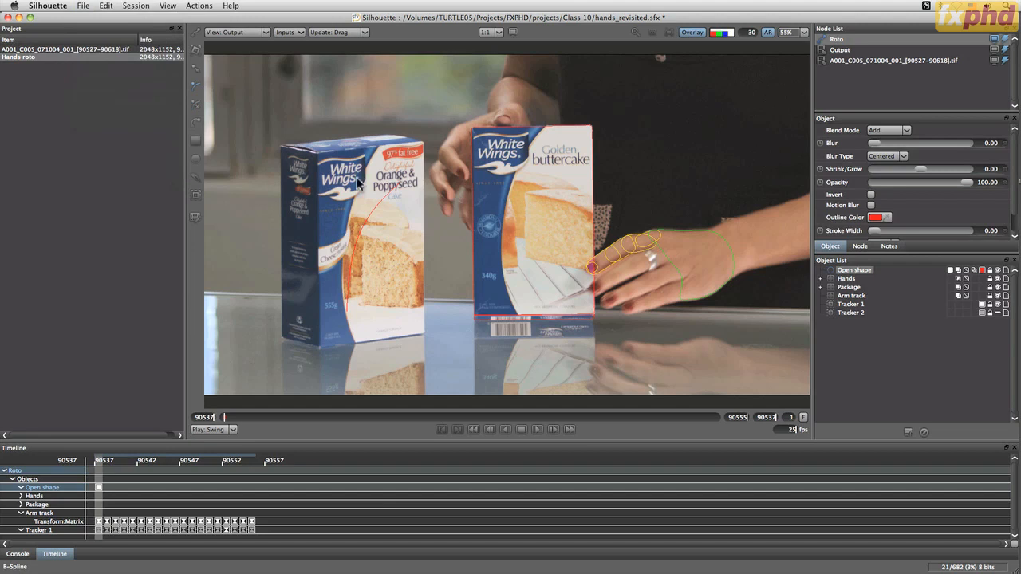
pyautogui.click(199, 6)
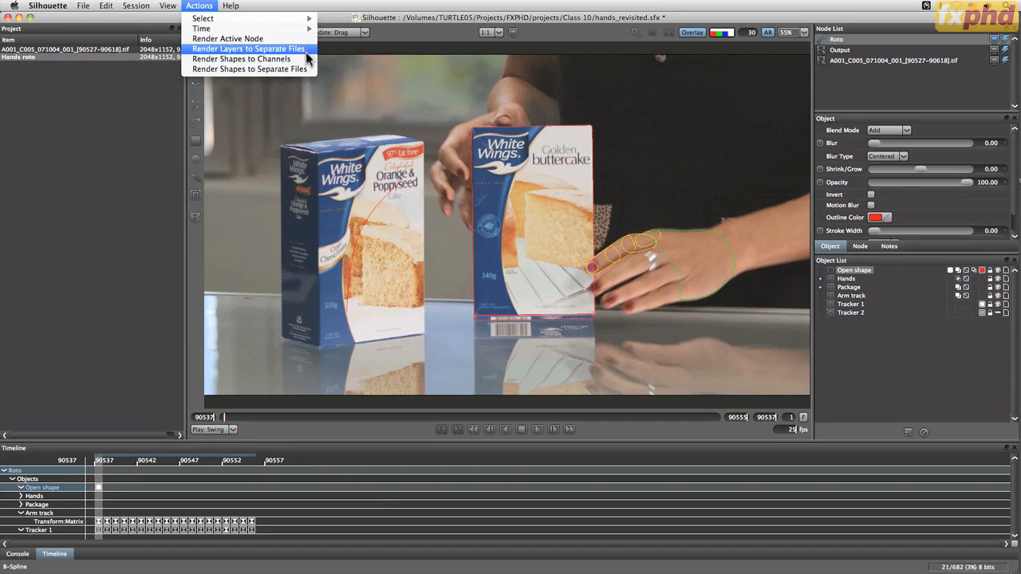
pyautogui.click(307, 48)
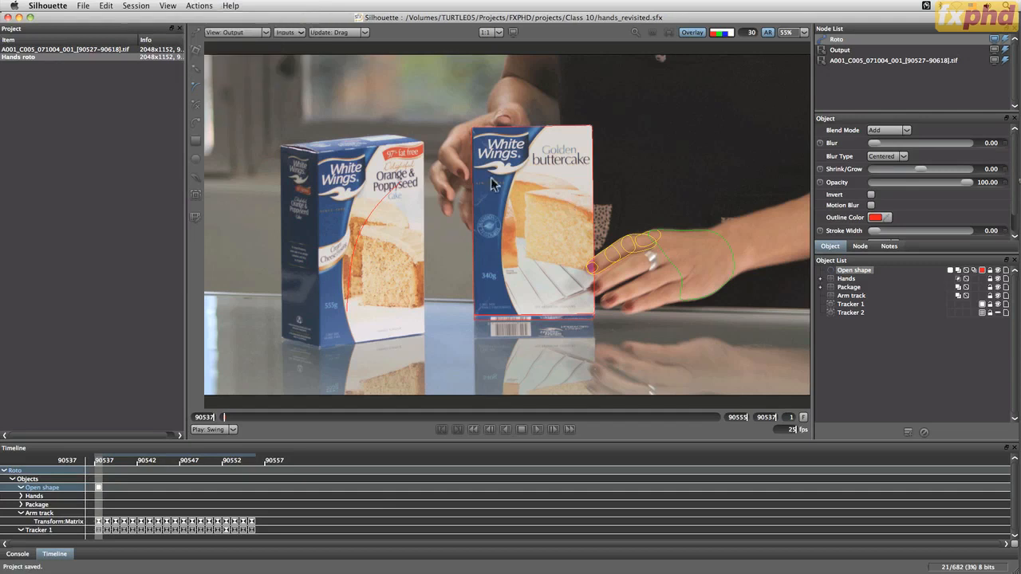
# Open the power_matte_revisited.sfx project from the Class 10 folder
pyautogui.click(84, 7)
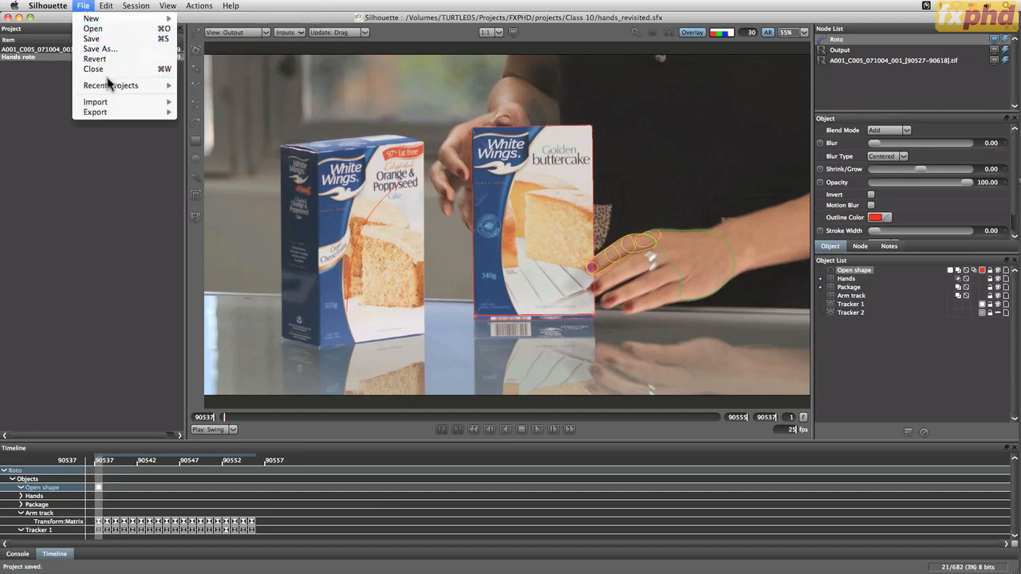
pyautogui.click(93, 28)
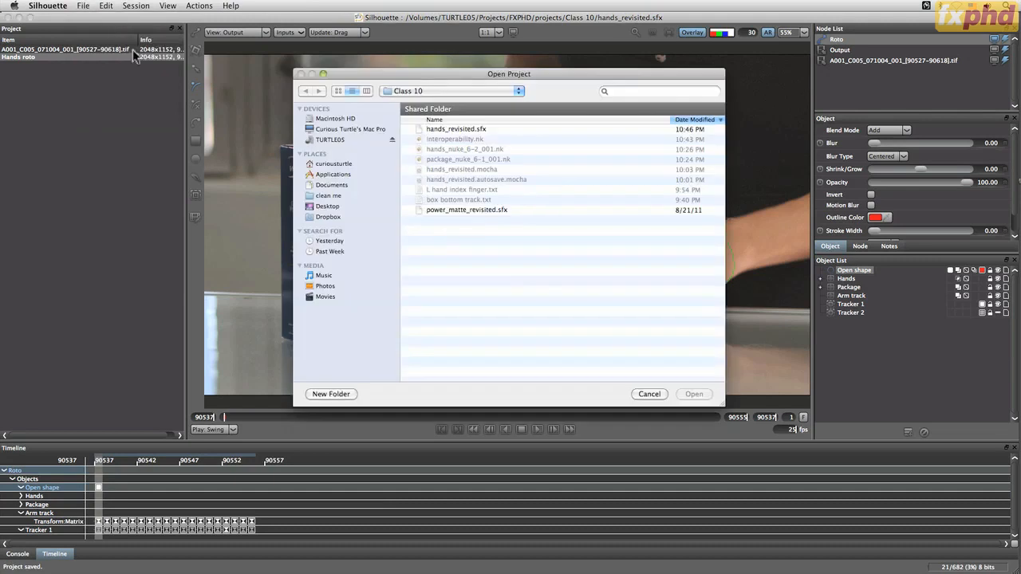
pyautogui.doubleClick(452, 211)
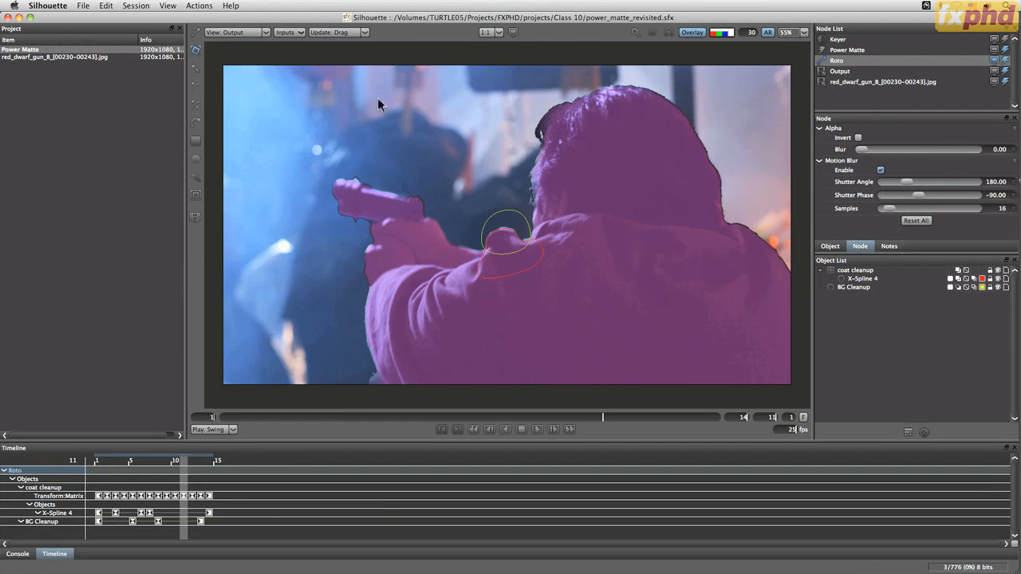
# Edit the Power Matte session to add a Composite node
pyautogui.click(137, 6)
pyautogui.press('Return')
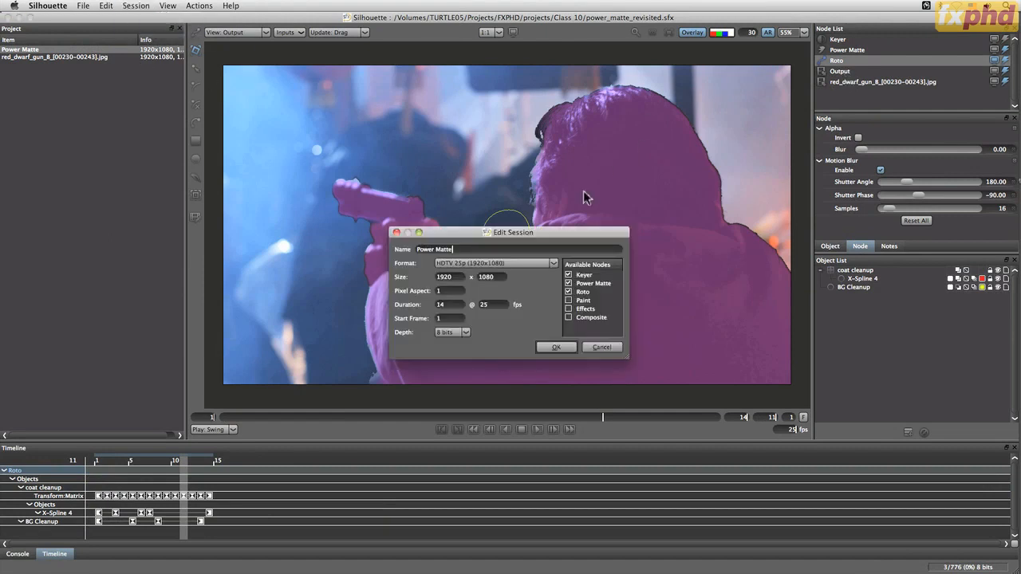
pyautogui.click(581, 318)
pyautogui.click(550, 351)
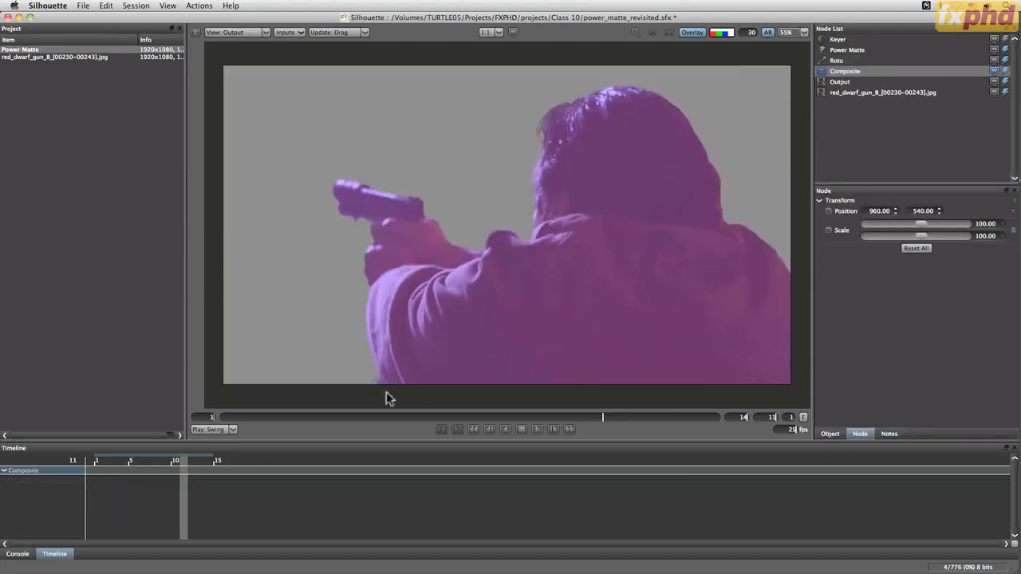
# Select the Output node, turn off the purple alpha overlay and inspect the composite at several frames
pyautogui.moveTo(611, 415); pyautogui.dragTo(708, 421)
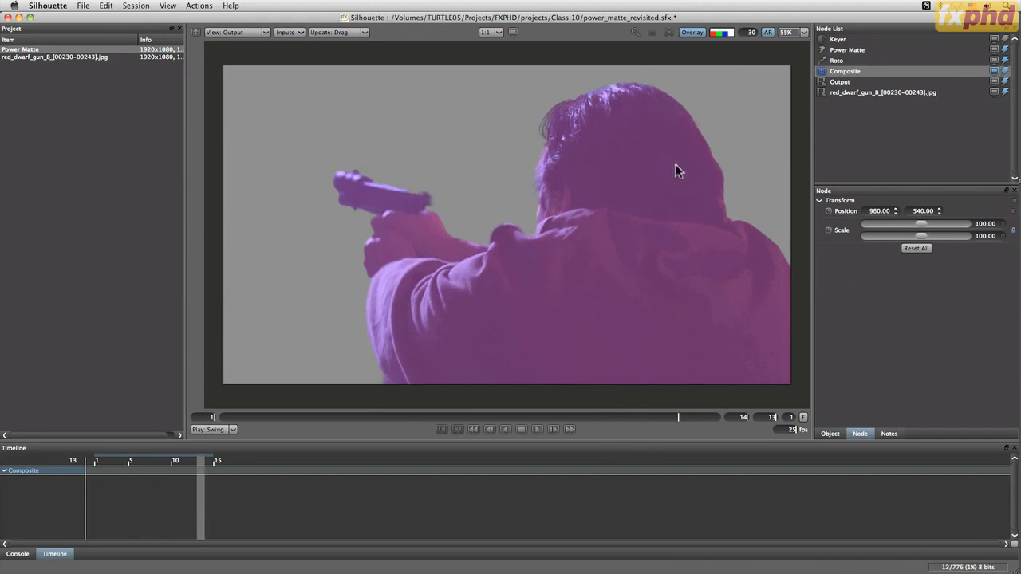
pyautogui.click(848, 83)
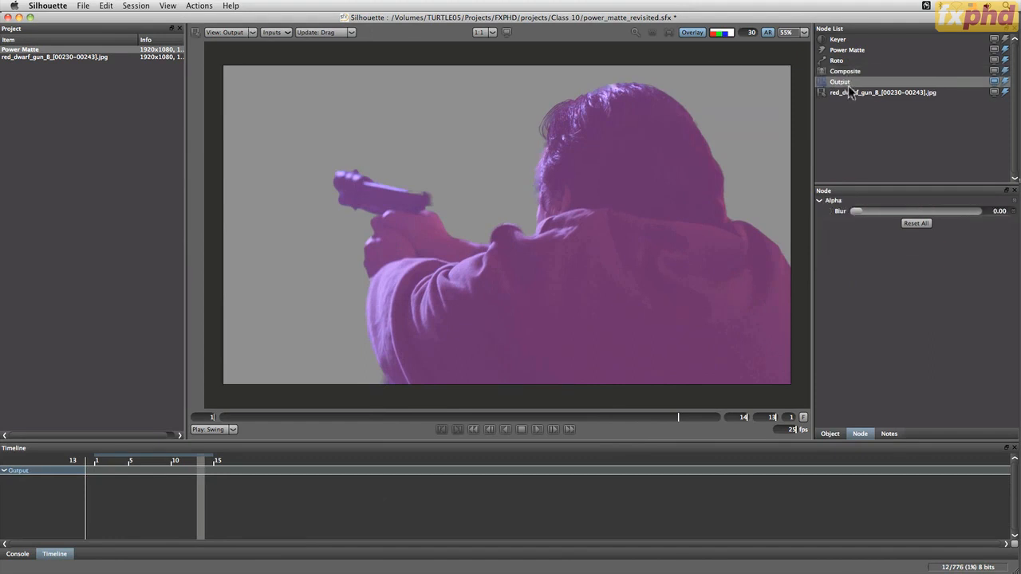
pyautogui.click(729, 34)
pyautogui.click(729, 34)
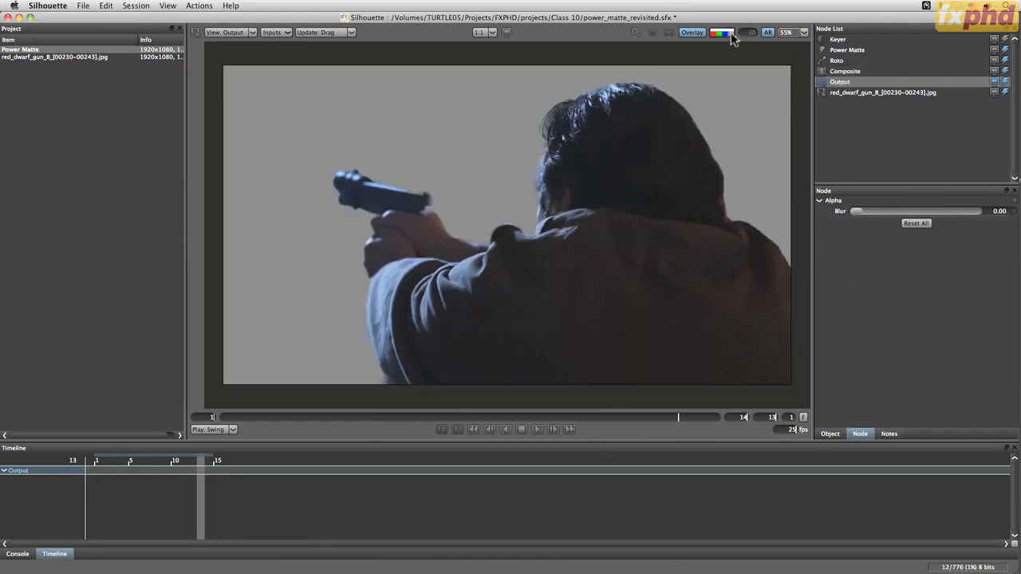
pyautogui.click(603, 417)
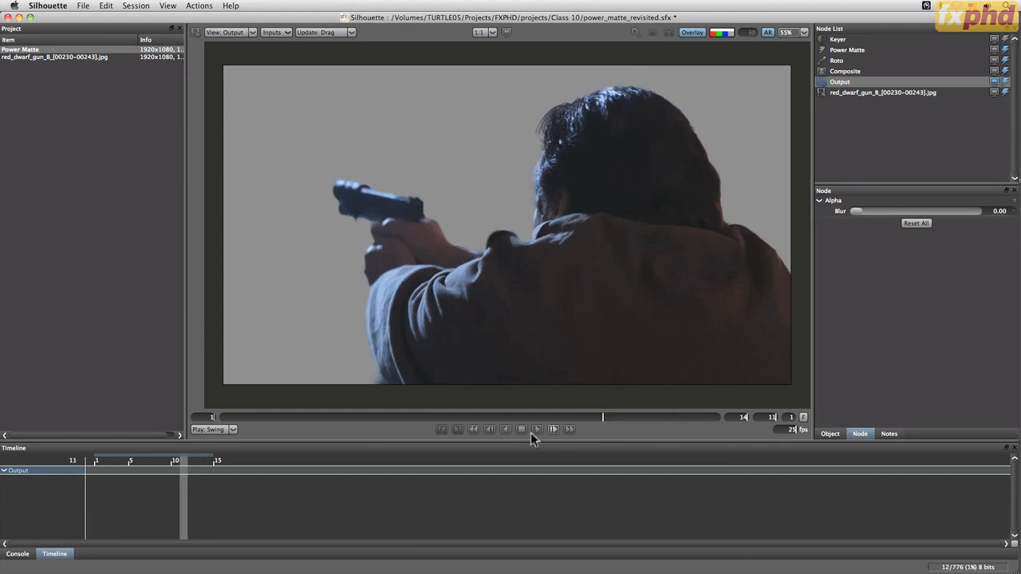
pyautogui.click(431, 417)
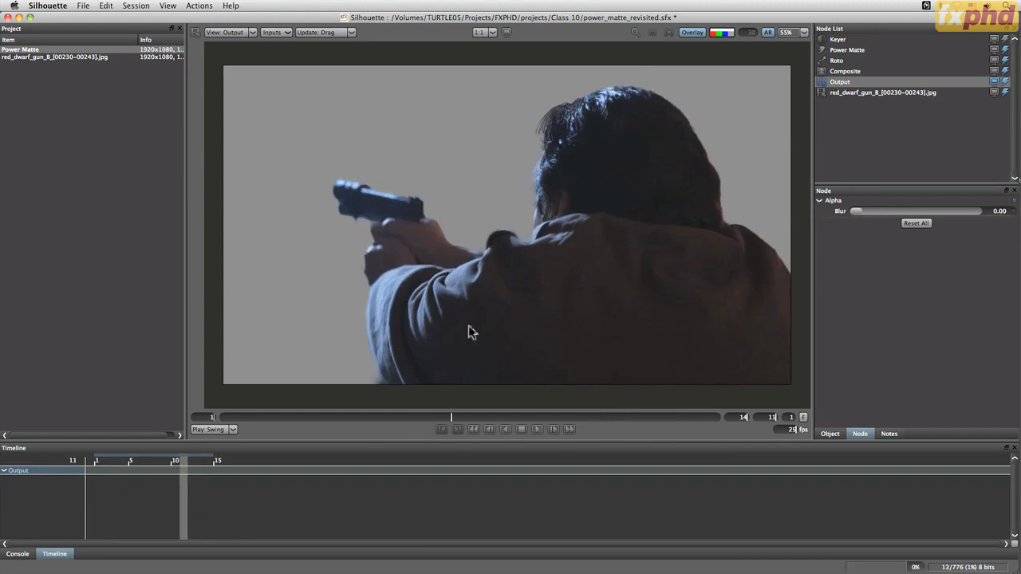
# Render the Output node as a TIFF sequence with the filename Power_Matte_plus_alpha
pyautogui.click(173, 6)
pyautogui.click(175, 7)
pyautogui.click(205, 6)
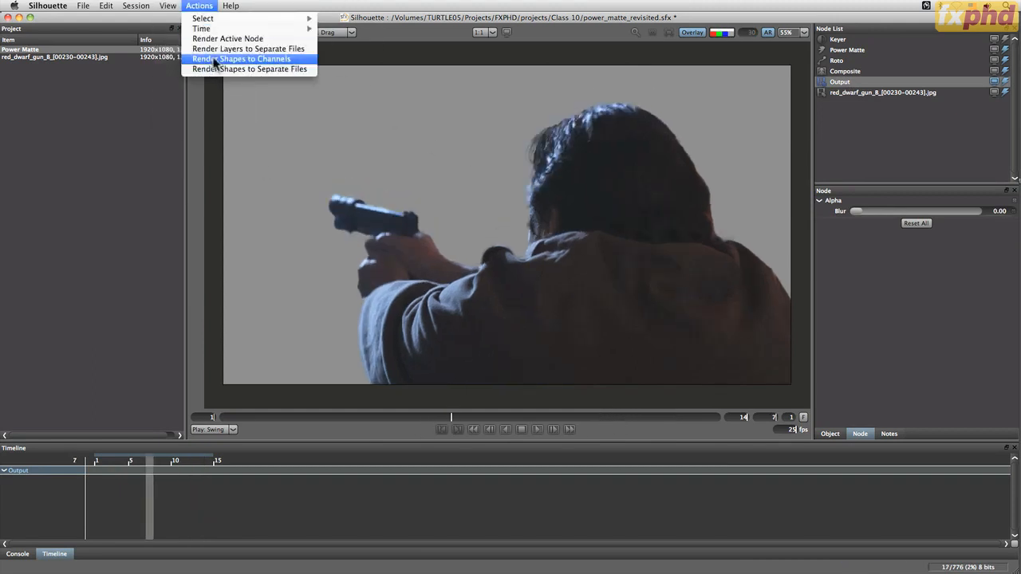
pyautogui.click(279, 38)
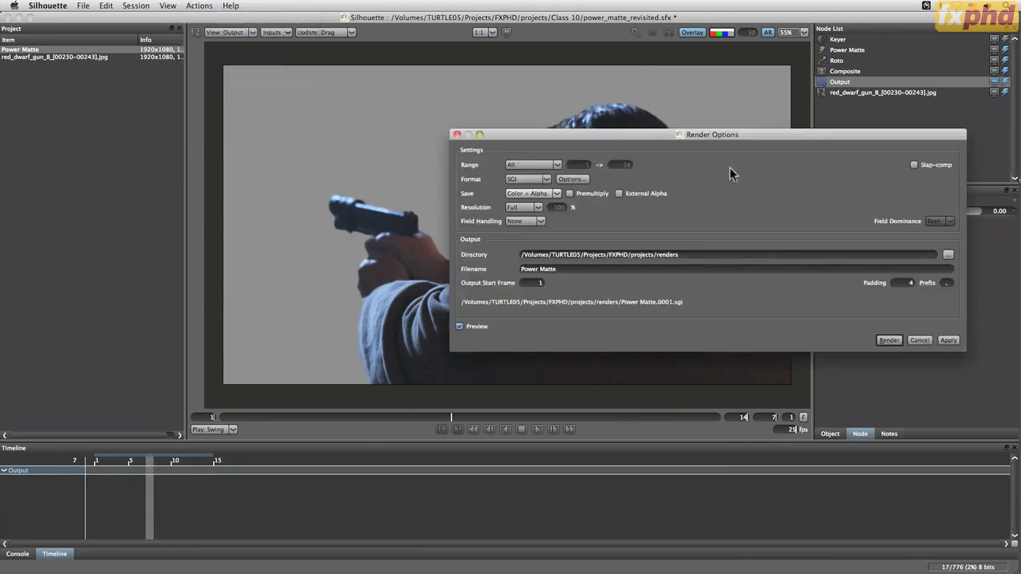
pyautogui.click(547, 177)
pyautogui.click(539, 249)
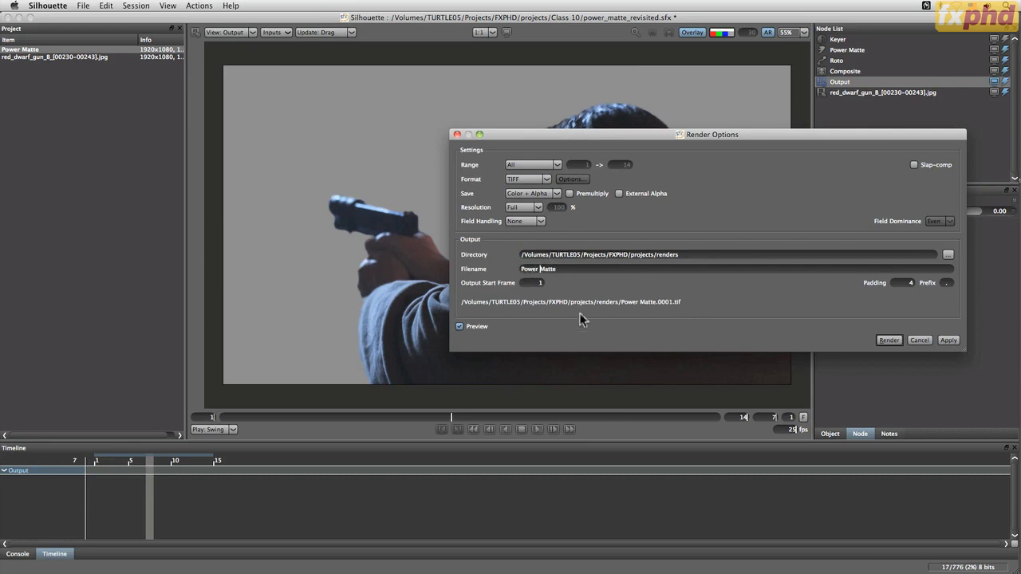
pyautogui.press('BackSpace')
pyautogui.write('_')
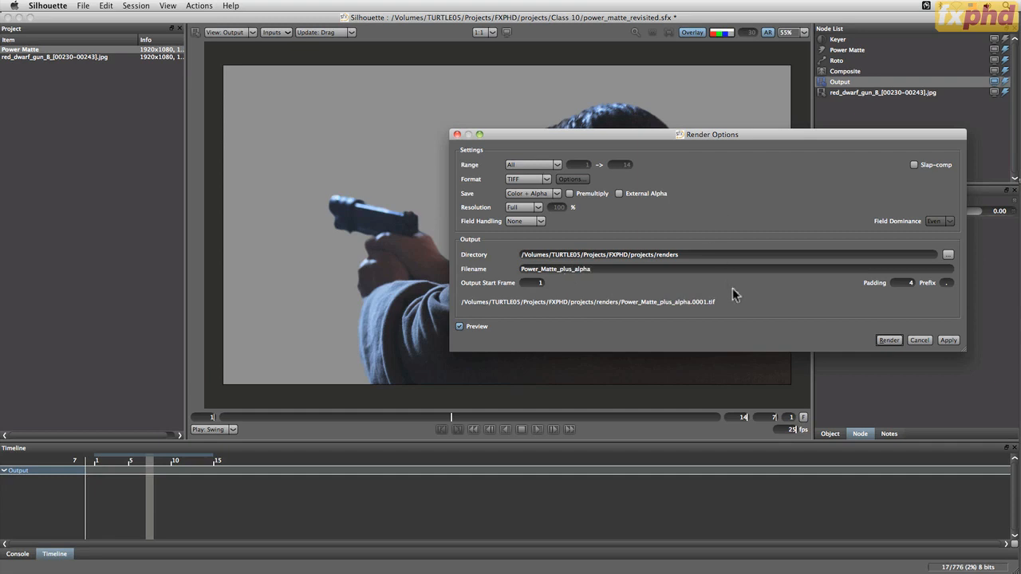
pyautogui.click(889, 340)
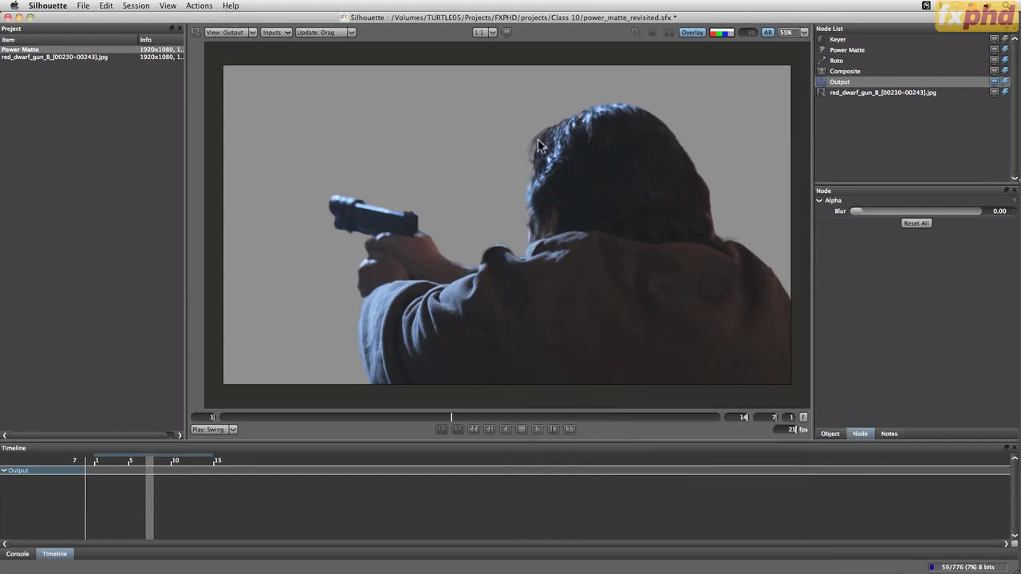
pyautogui.click(853, 51)
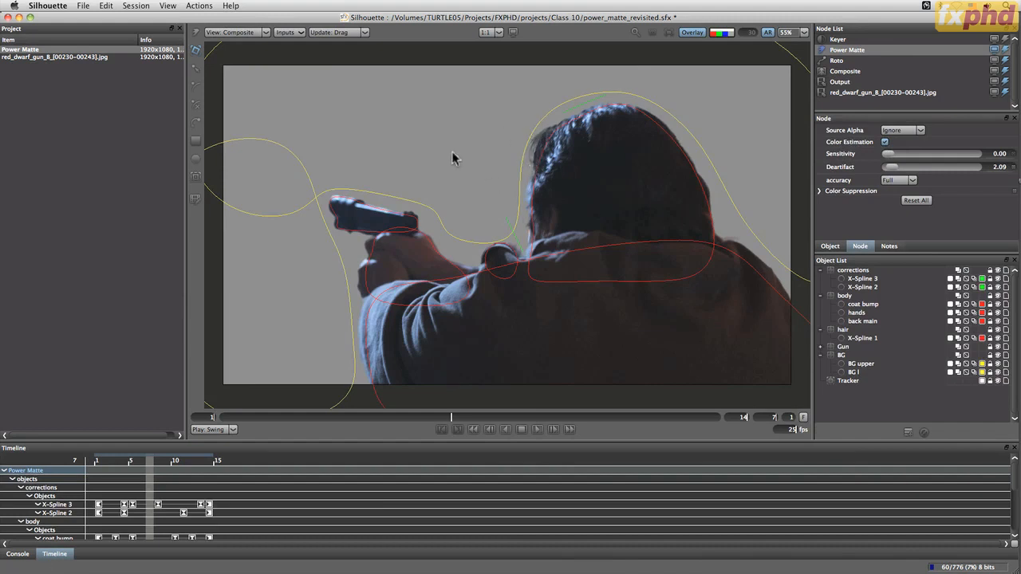
pyautogui.click(199, 6)
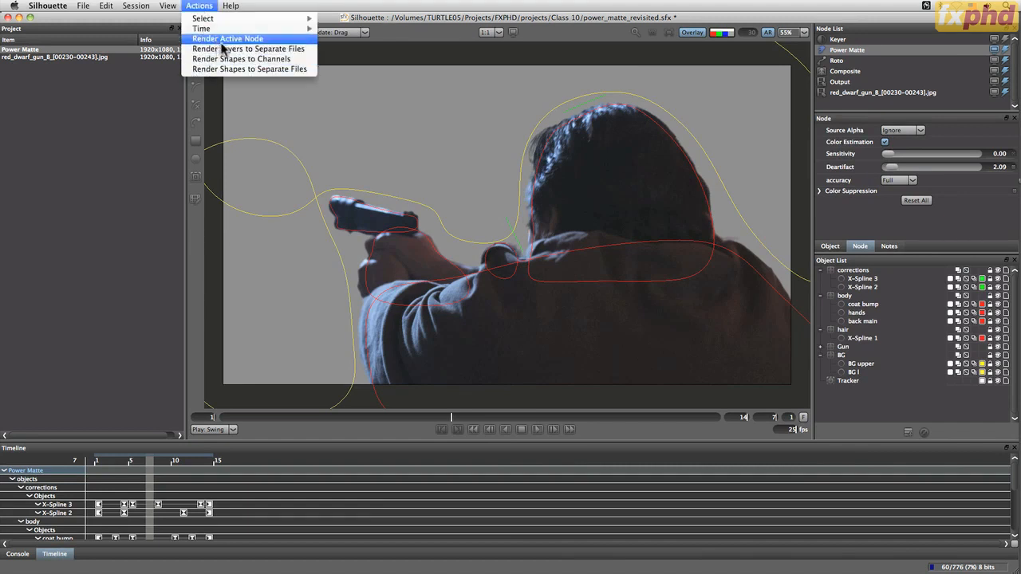
pyautogui.click(276, 60)
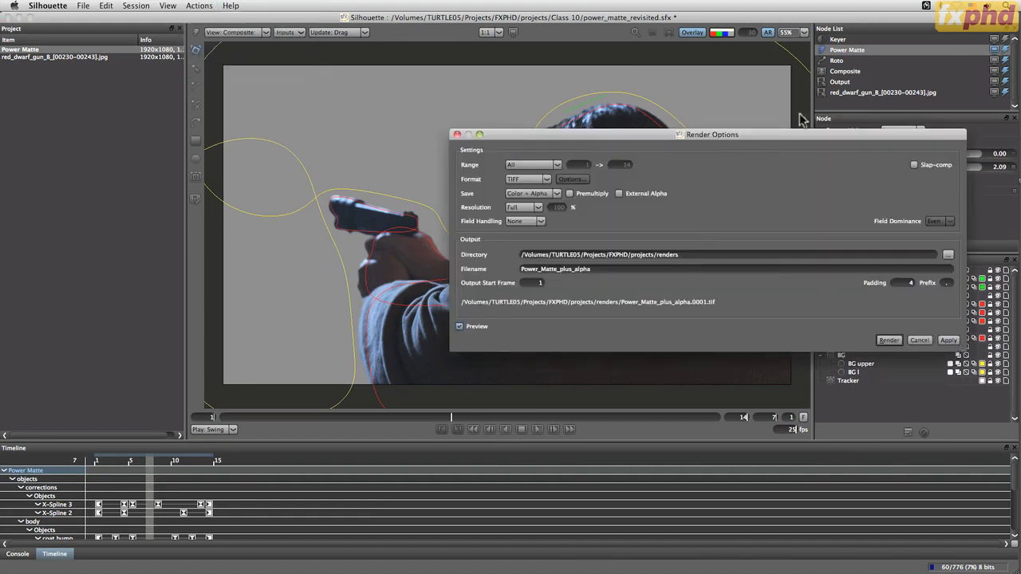
pyautogui.click(923, 343)
# Try the Alpha Only save option in the Output node's render options, then cancel the render
pyautogui.click(839, 82)
pyautogui.click(199, 6)
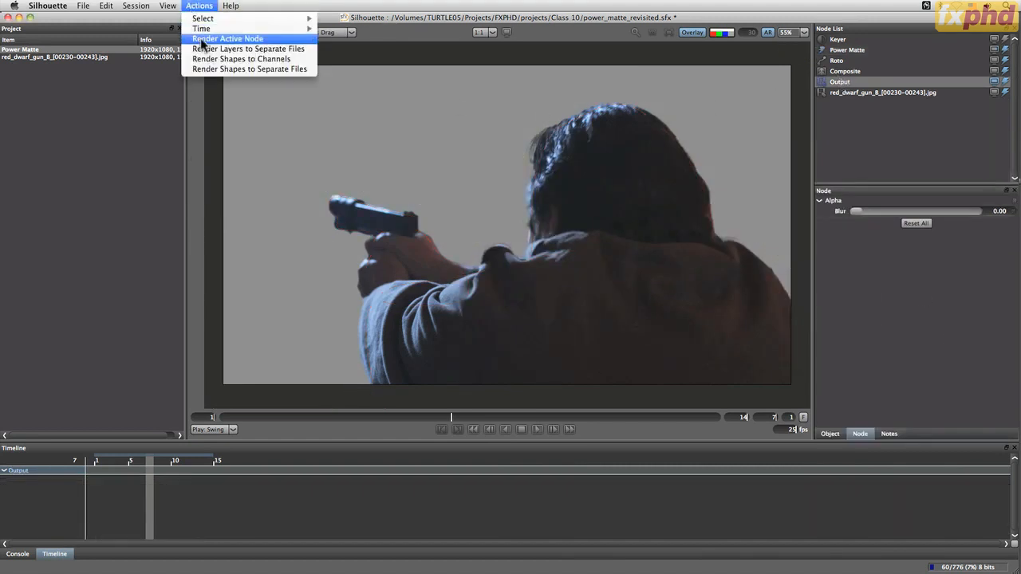
pyautogui.click(248, 40)
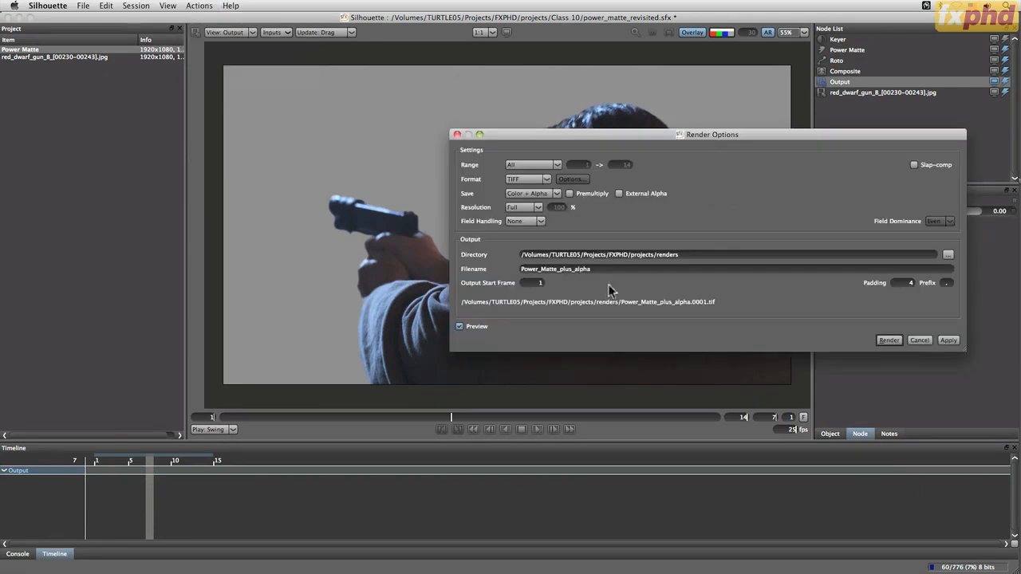
pyautogui.click(549, 196)
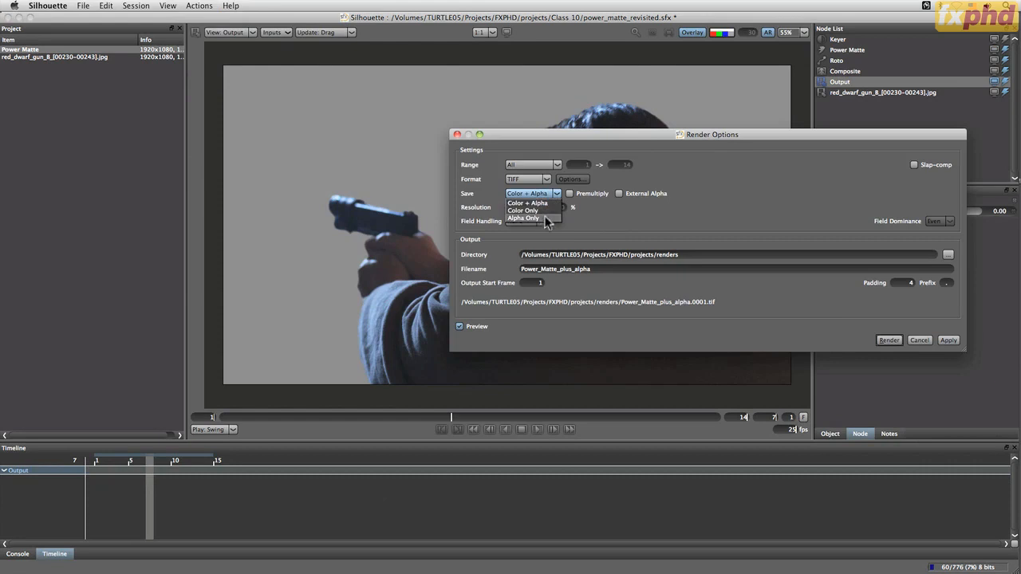
pyautogui.click(530, 224)
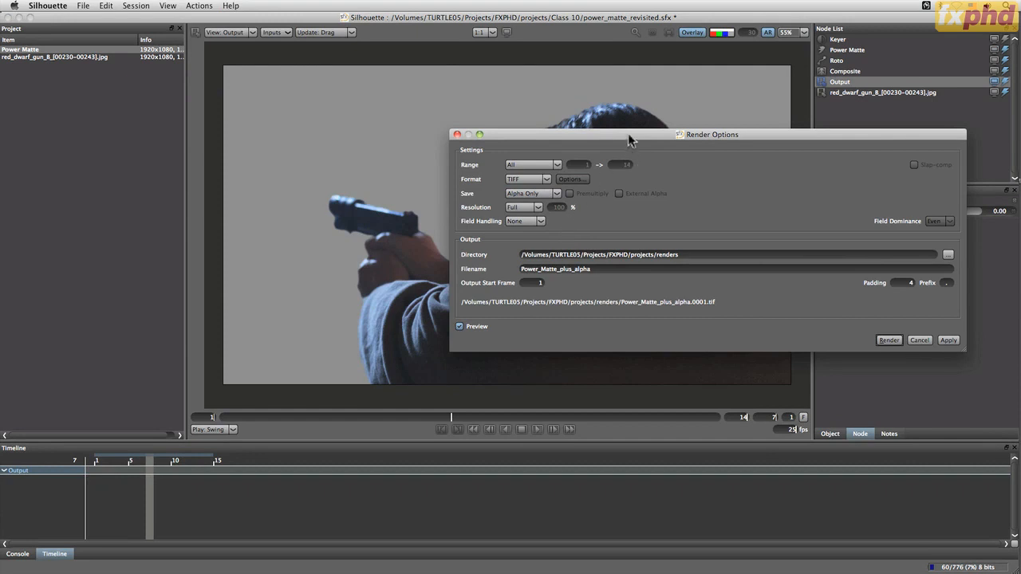
pyautogui.moveTo(628, 134); pyautogui.dragTo(541, 244)
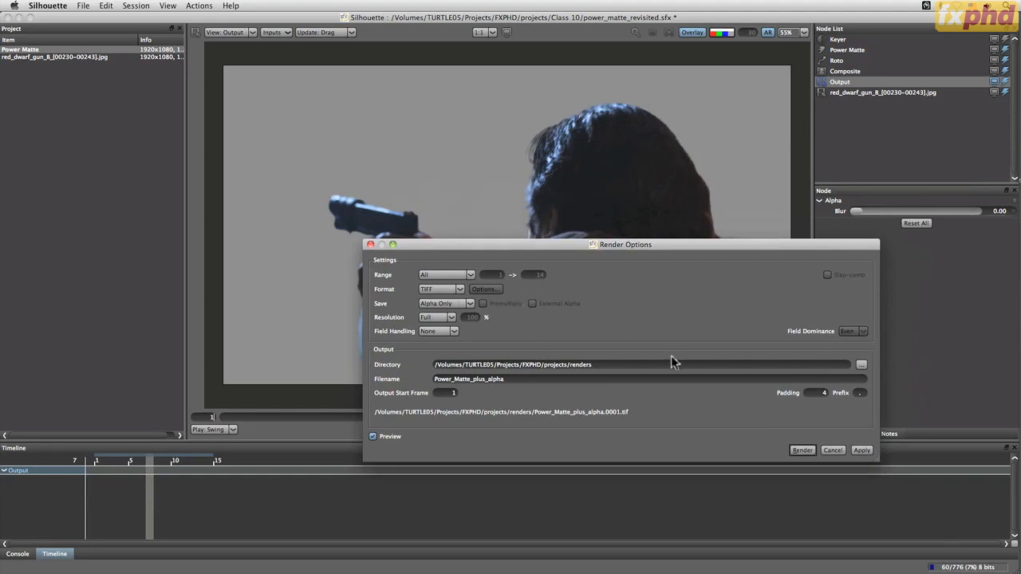
pyautogui.click(833, 450)
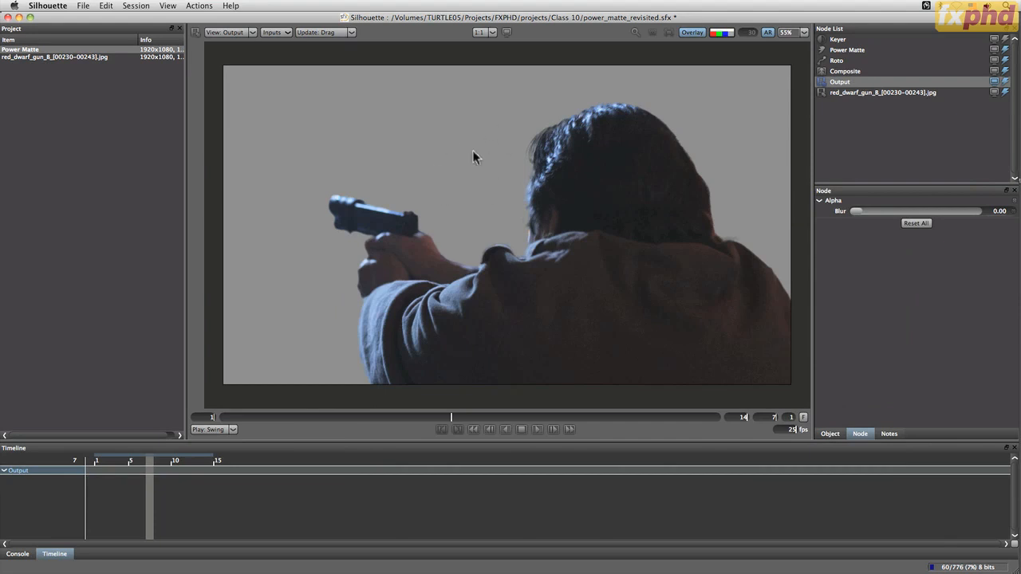
# Select the Composite node and import l_blue-pink-grad.tif from the Class 02 folder into the project
pyautogui.click(848, 71)
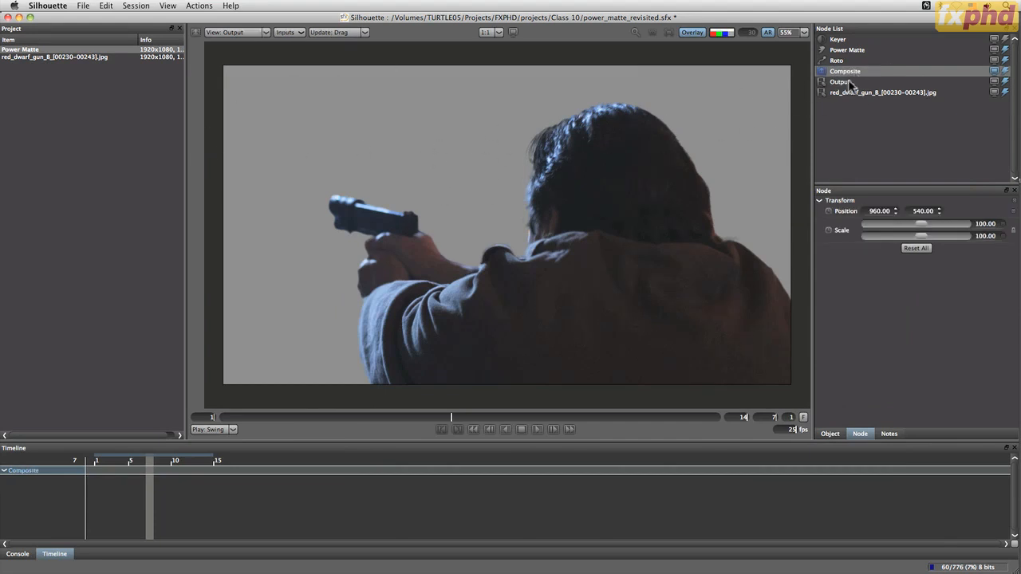
pyautogui.doubleClick(42, 106)
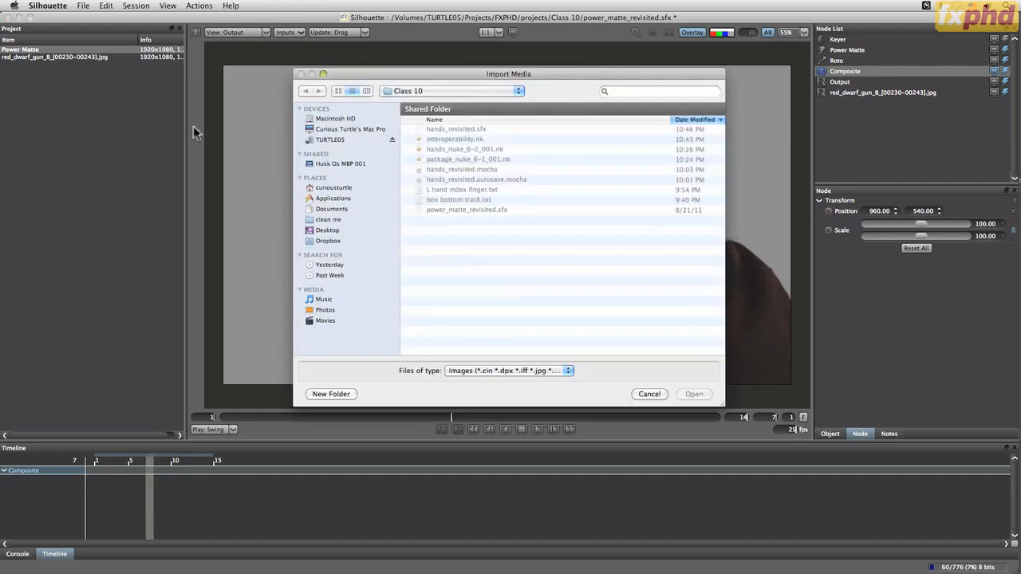
pyautogui.click(451, 91)
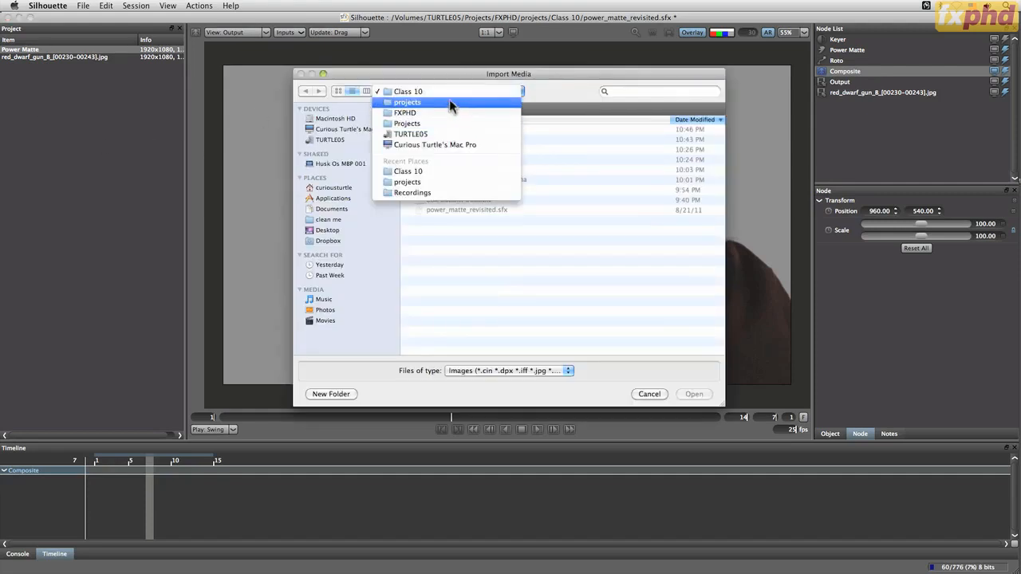
pyautogui.click(453, 104)
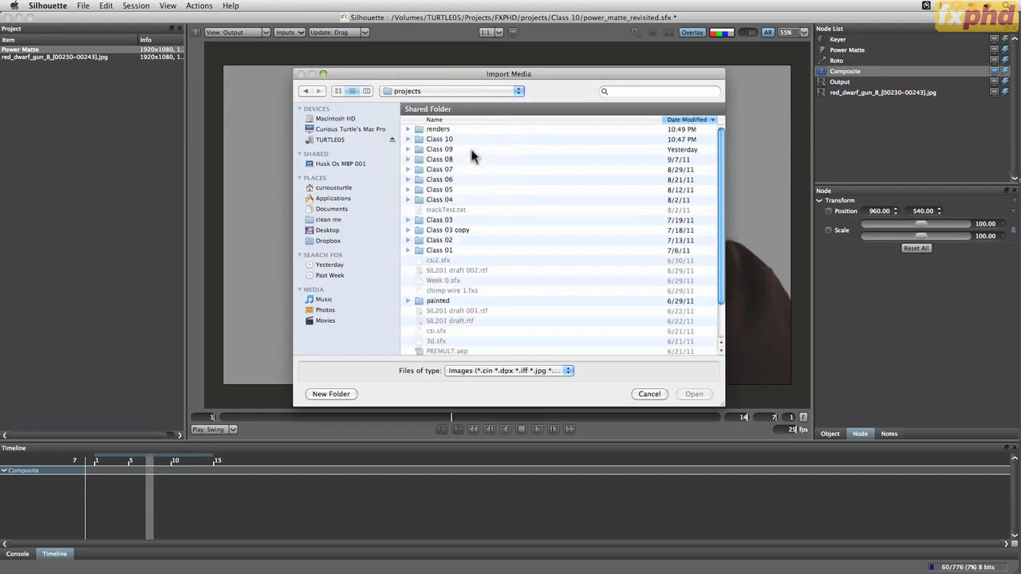
pyautogui.doubleClick(449, 219)
pyautogui.click(452, 91)
pyautogui.click(453, 104)
pyautogui.click(408, 240)
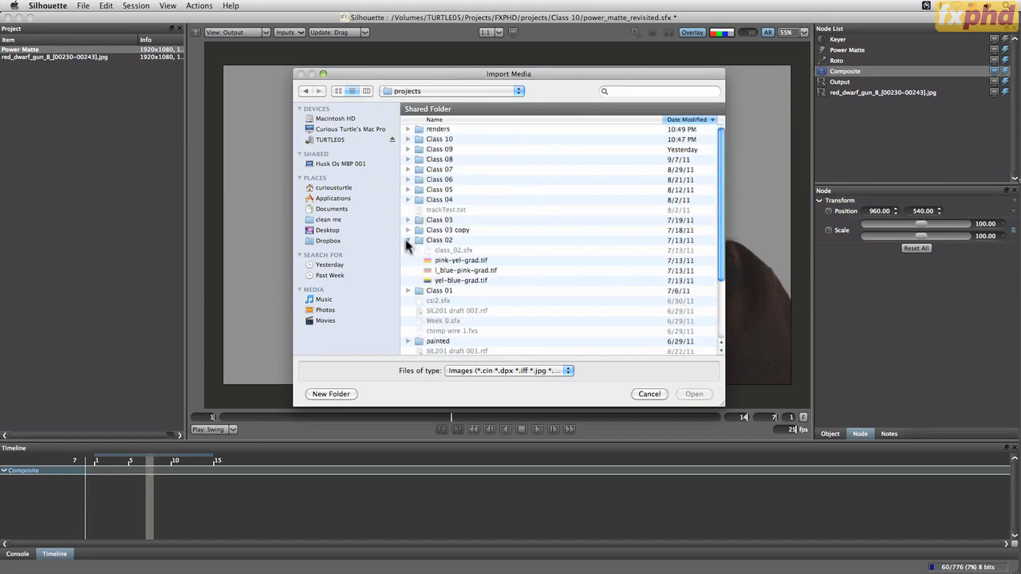
pyautogui.doubleClick(464, 272)
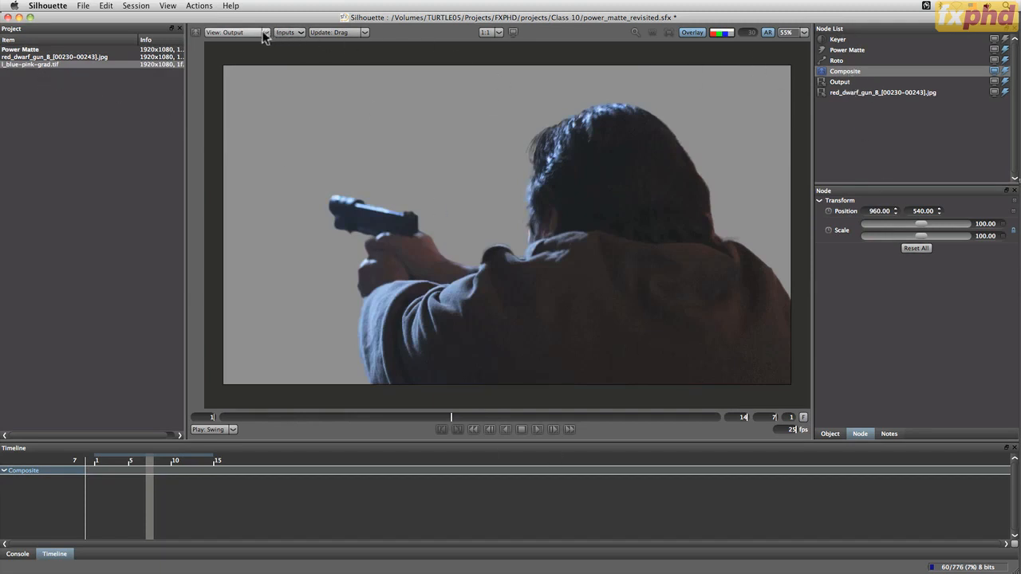
# Set l_blue-pink-grad.tif as the Composite node's background, enable Extend Duration on the gradient's node, and view the Composite node again
pyautogui.click(288, 32)
pyautogui.moveTo(305, 44)
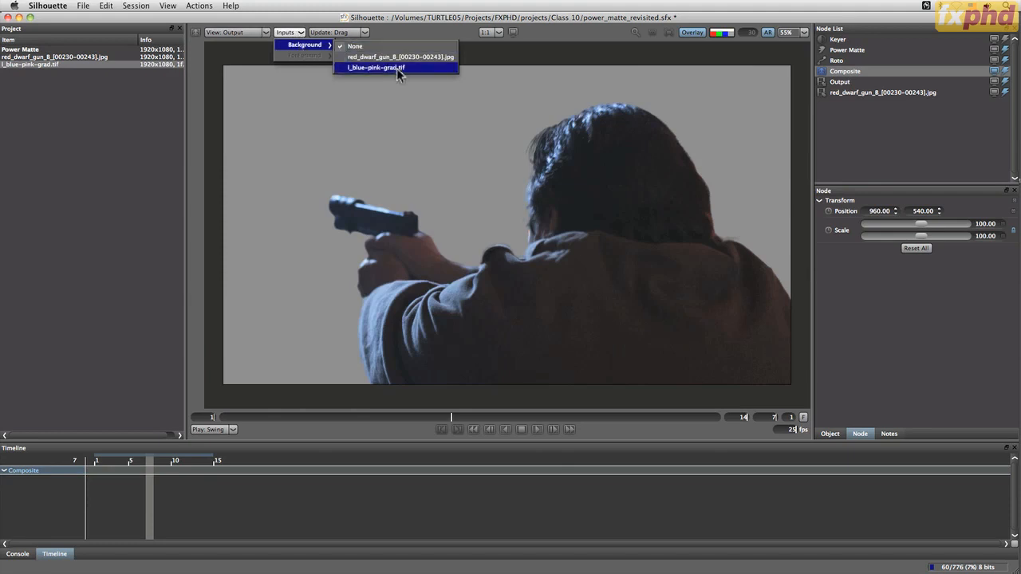
pyautogui.click(398, 69)
pyautogui.click(859, 93)
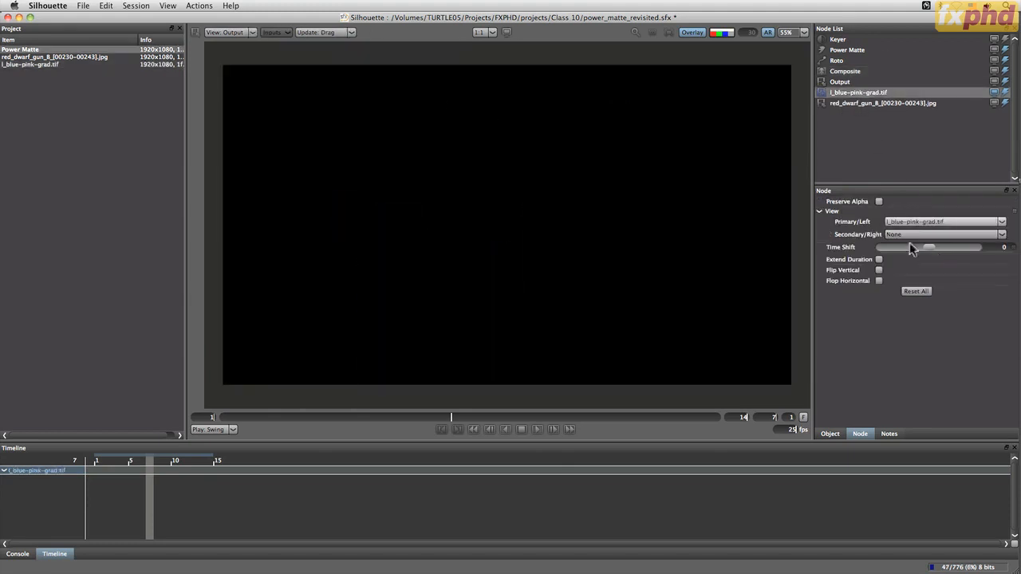
pyautogui.click(878, 260)
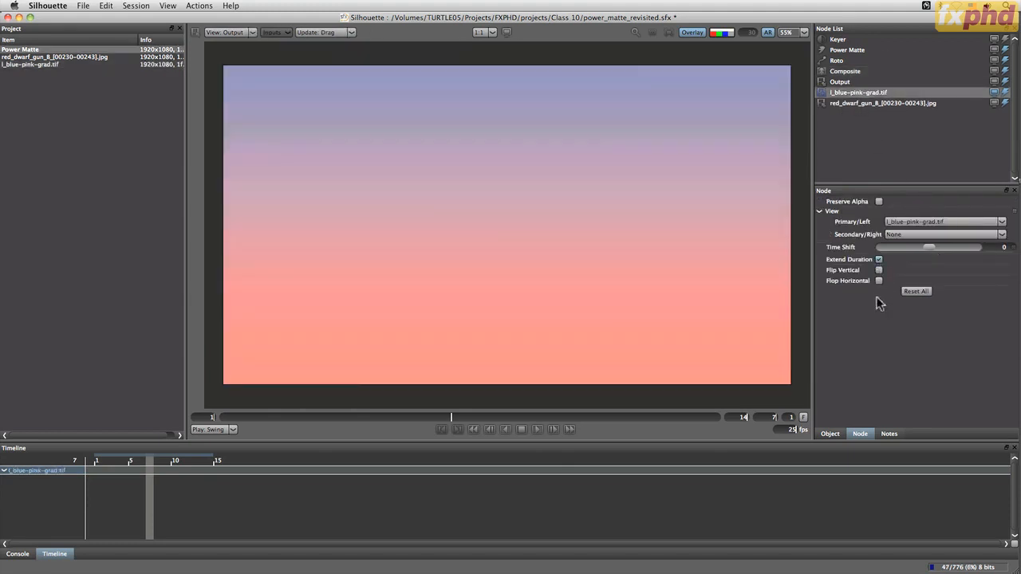
pyautogui.click(849, 72)
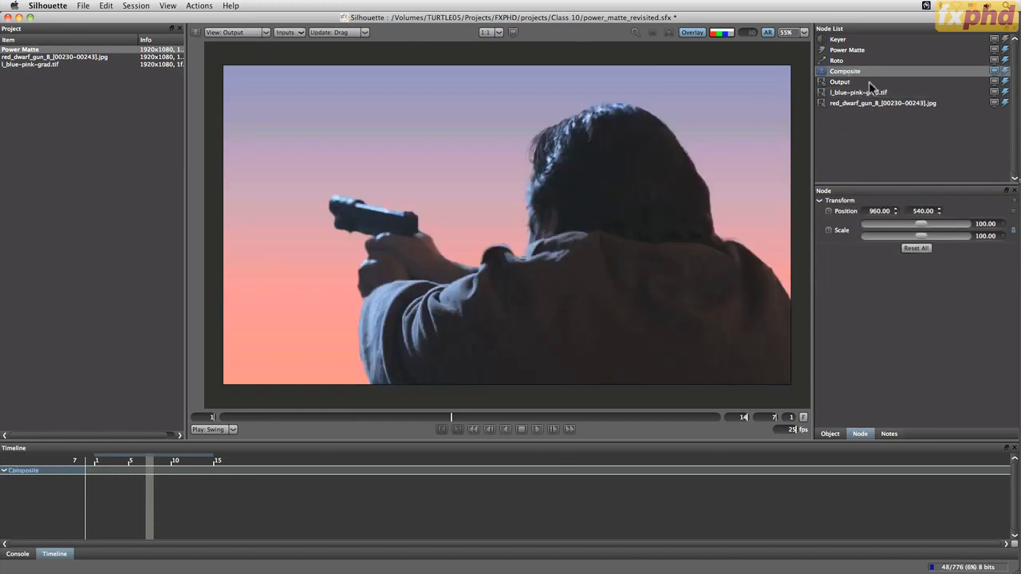
# Select the Output node, inspect the composite over the gradient at frame 8, and go back to frame 1
pyautogui.click(850, 83)
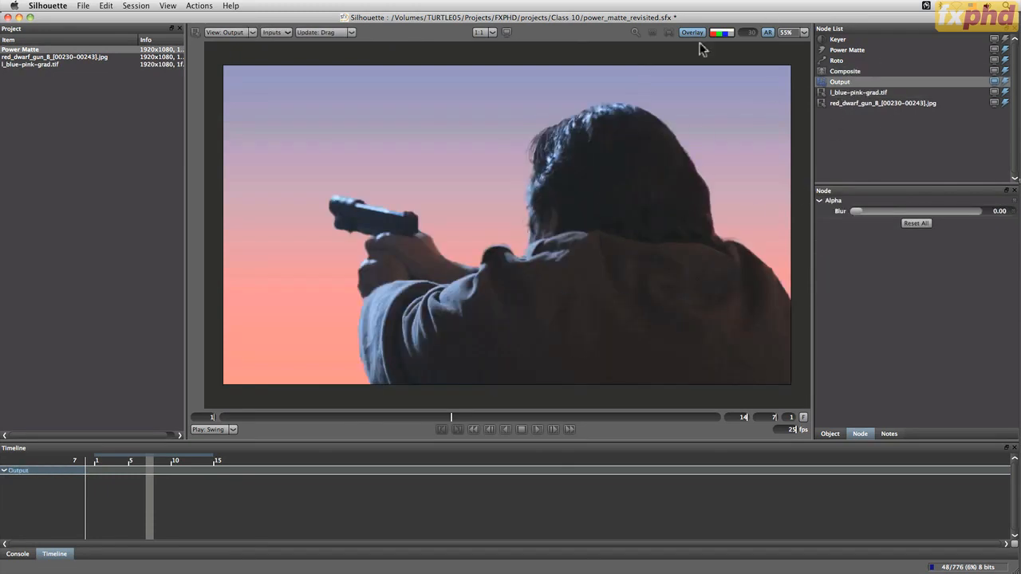
pyautogui.moveTo(452, 416); pyautogui.dragTo(489, 416)
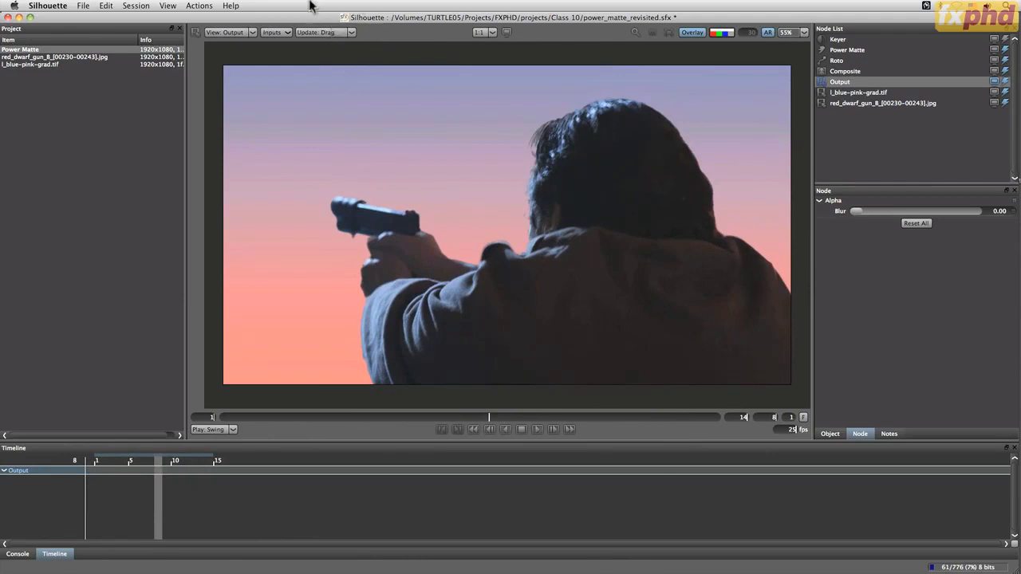
pyautogui.click(197, 6)
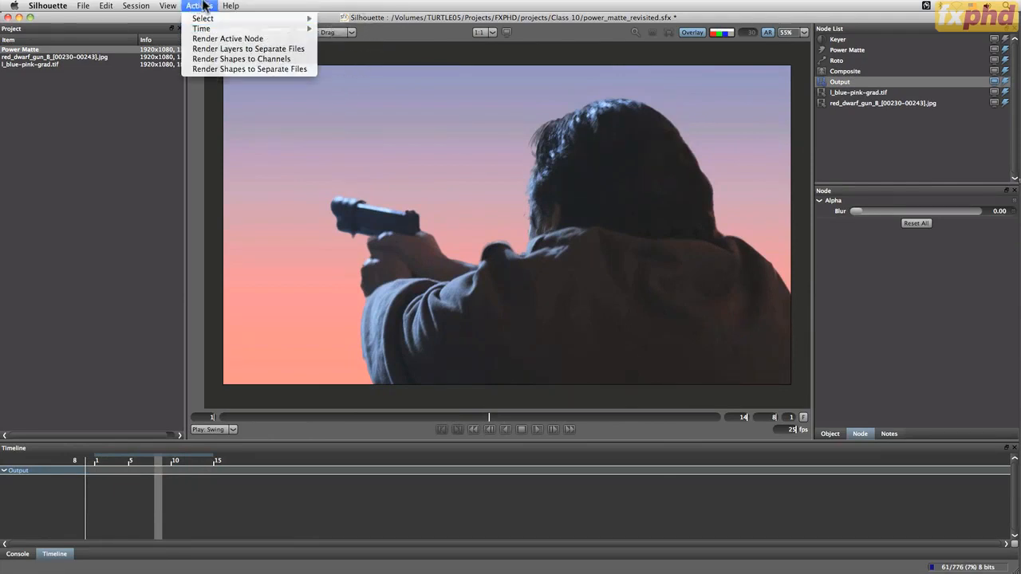
pyautogui.click(204, 6)
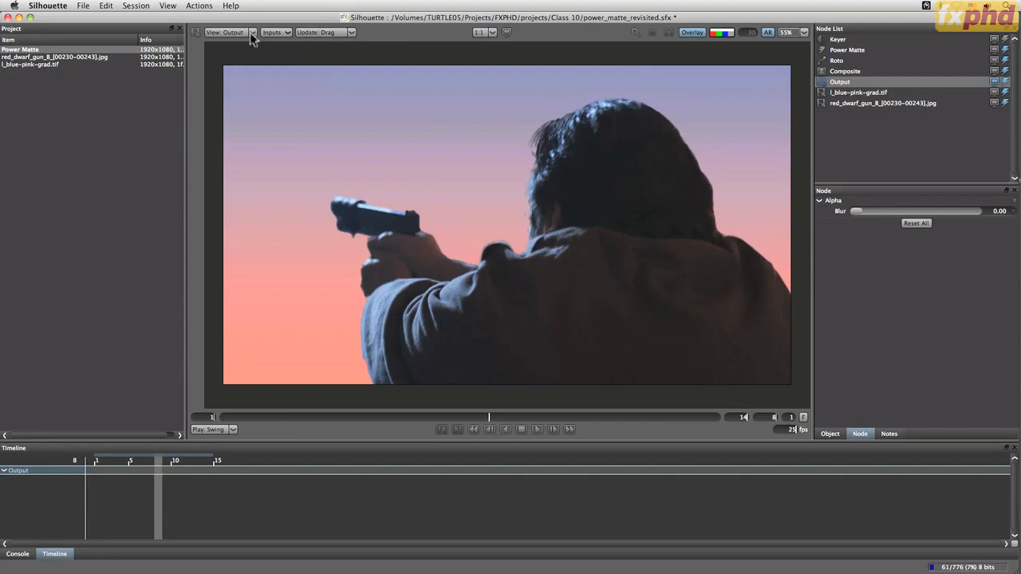
pyautogui.moveTo(401, 420); pyautogui.dragTo(225, 417)
# Render the Output node as a Color + Alpha TIFF sequence with the filename Power_Matte_plus_composite
pyautogui.click(198, 5)
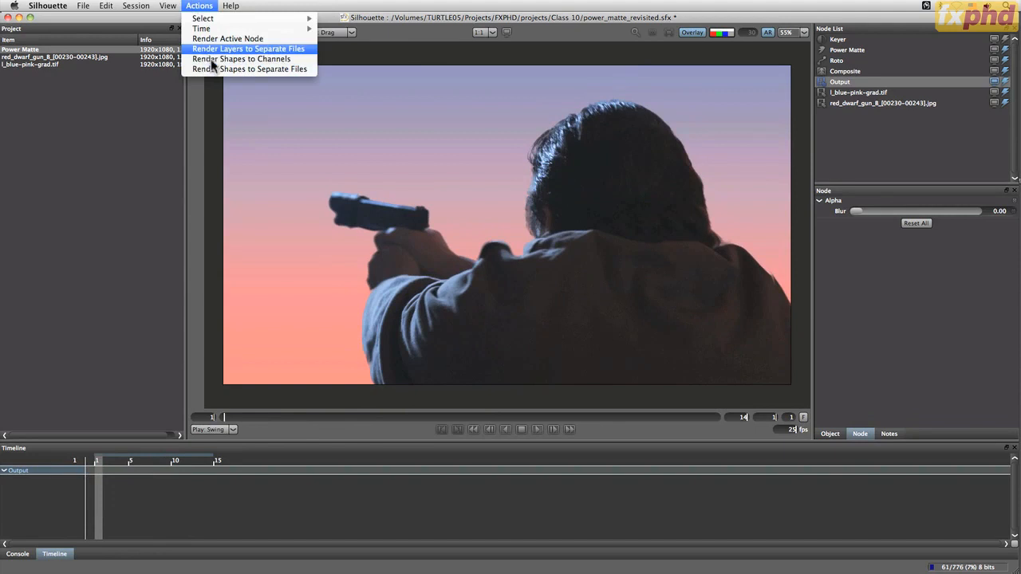
pyautogui.click(214, 38)
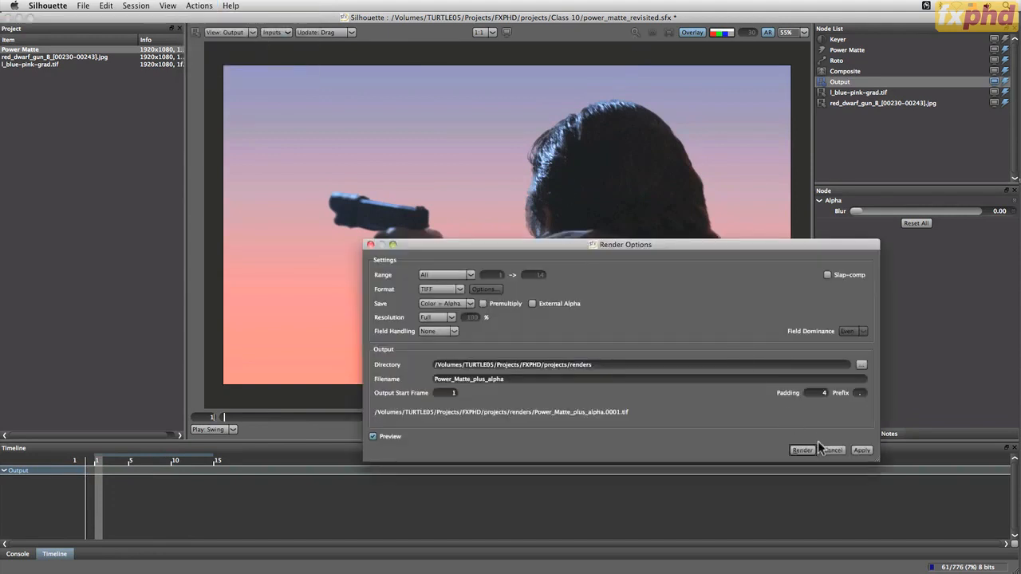
pyautogui.doubleClick(492, 384)
pyautogui.moveTo(522, 384); pyautogui.dragTo(490, 385)
pyautogui.write('composite')
pyautogui.press('Return')
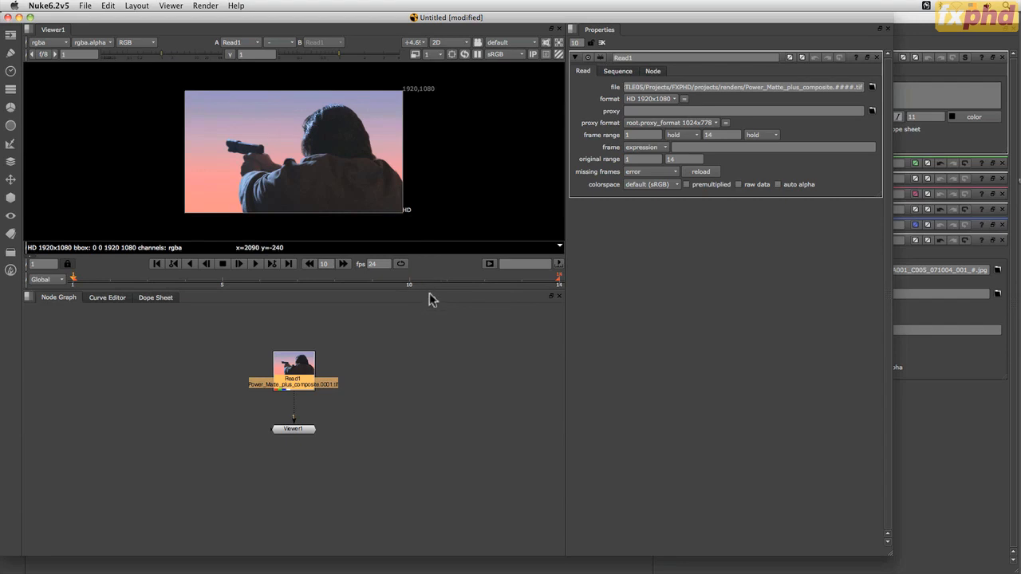
# In Nuke, enlarge the viewer, check the rendered composite's alpha channel up to frame 4, and return to the RGB display
pyautogui.moveTo(427, 288); pyautogui.dragTo(430, 381)
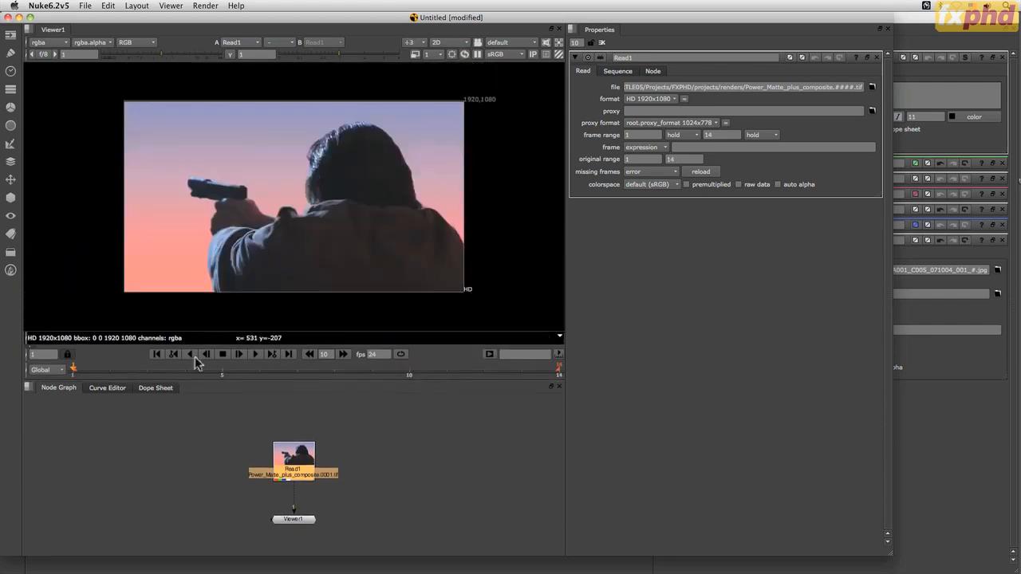
pyautogui.click(147, 44)
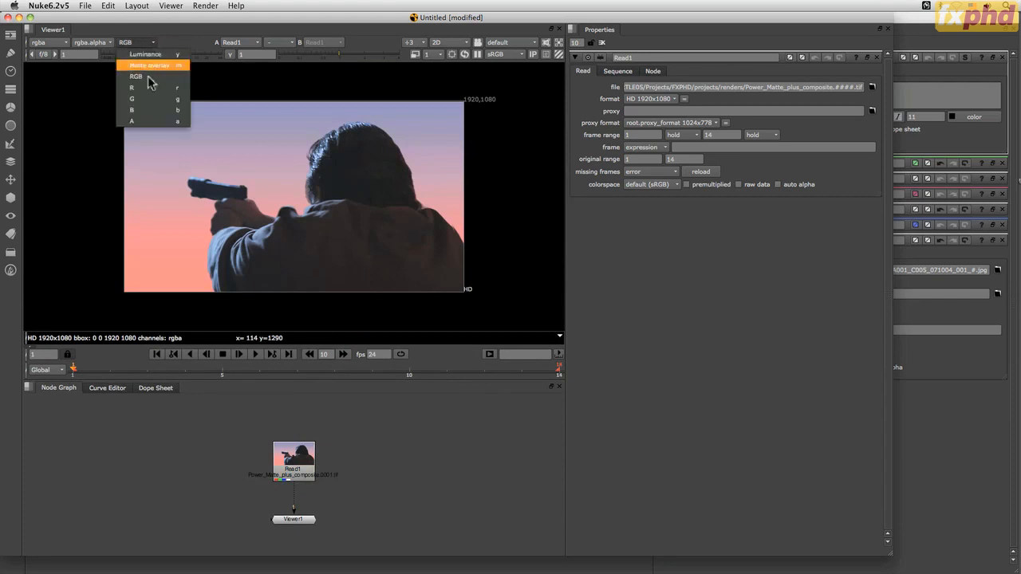
pyautogui.click(156, 120)
pyautogui.moveTo(92, 367); pyautogui.dragTo(185, 369)
pyautogui.click(147, 44)
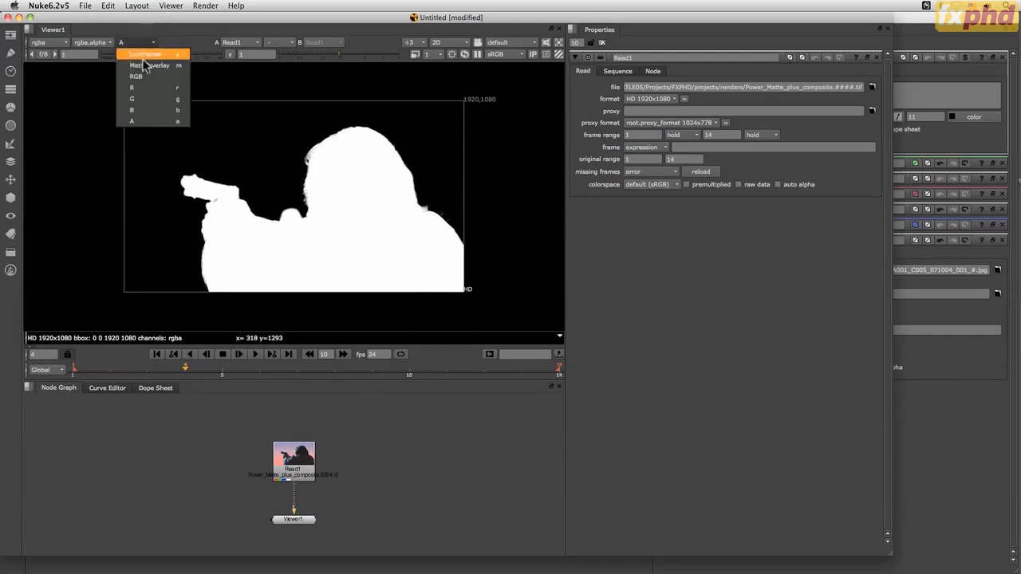
pyautogui.click(146, 76)
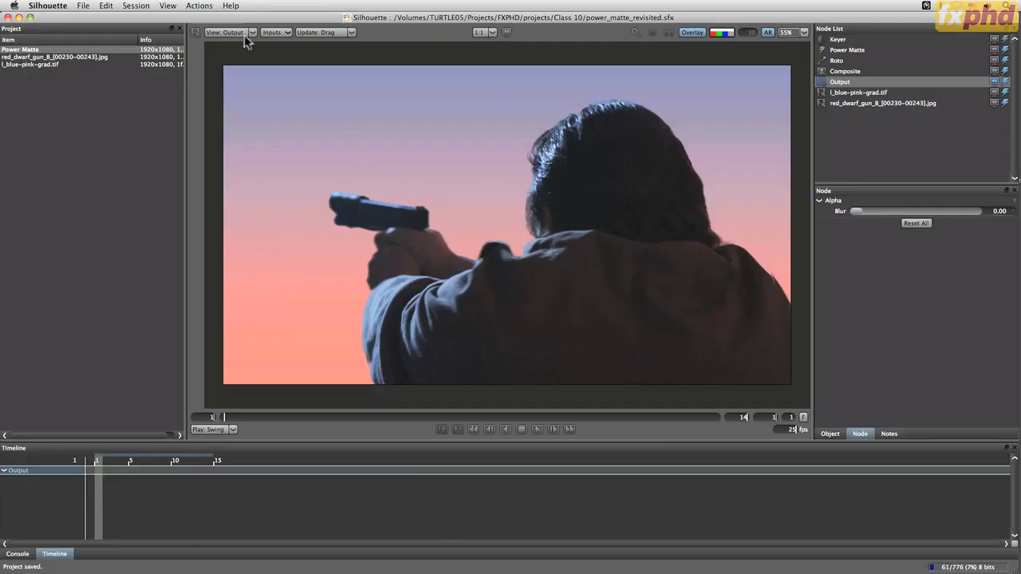
# Try the Color Only save option and the Slap-comp setting in the Output node's render options, then cancel the render
pyautogui.click(199, 5)
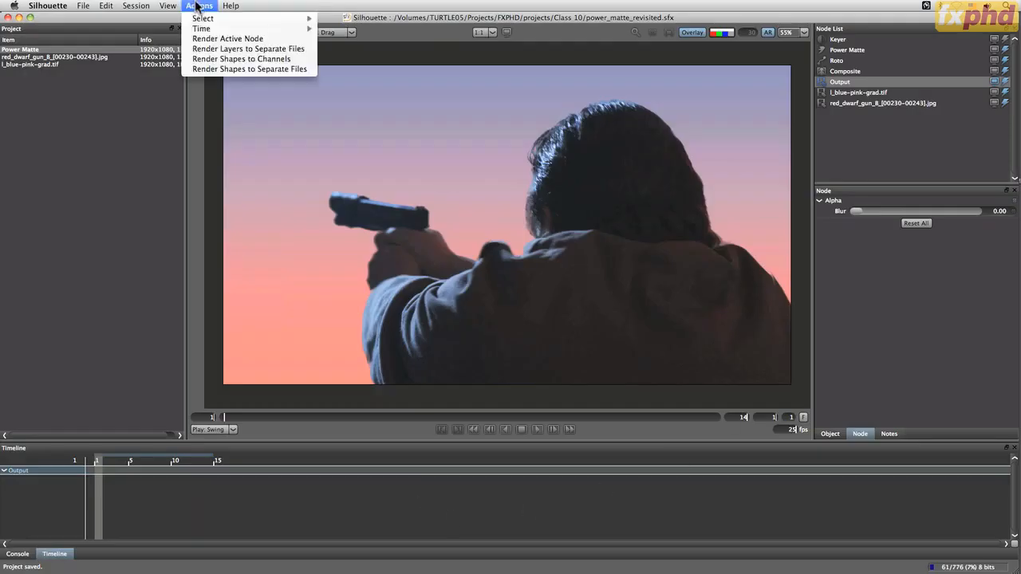
pyautogui.click(209, 38)
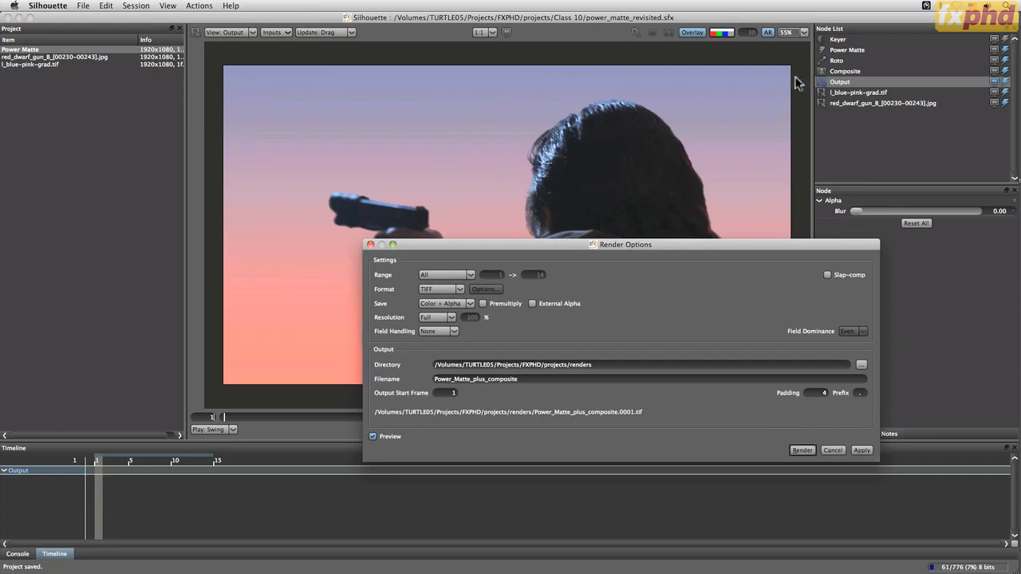
pyautogui.click(444, 304)
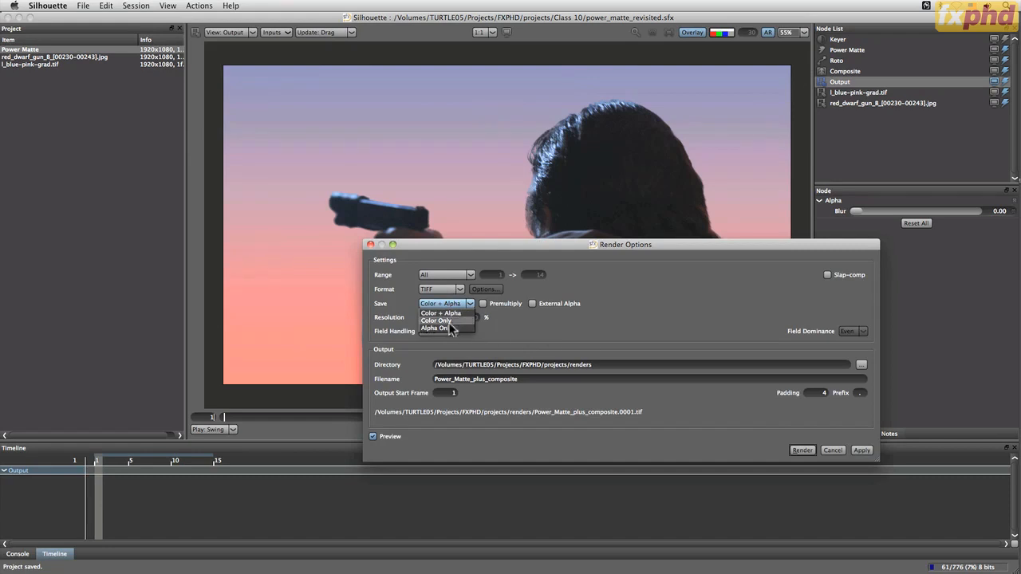
pyautogui.click(447, 320)
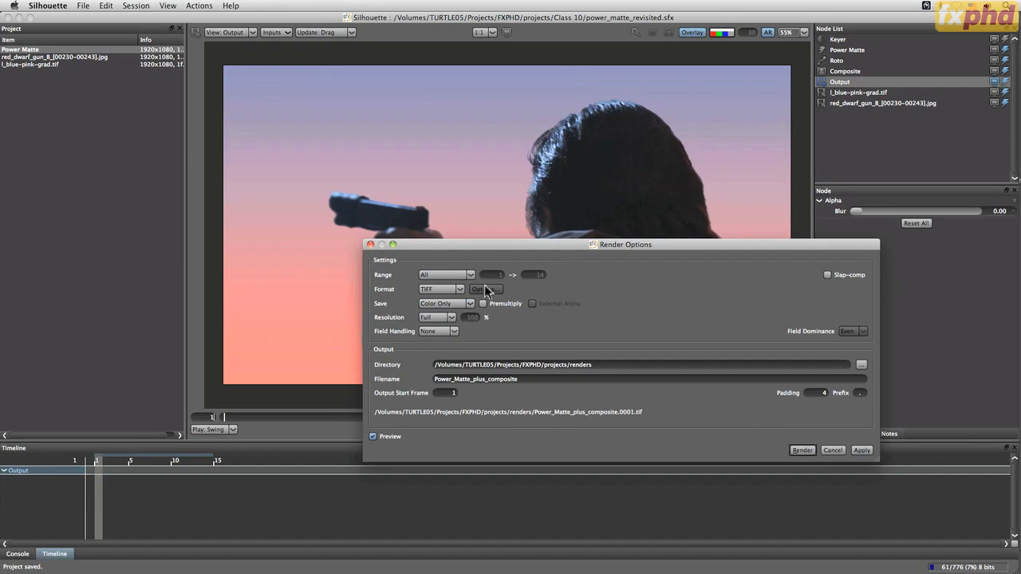
pyautogui.click(828, 275)
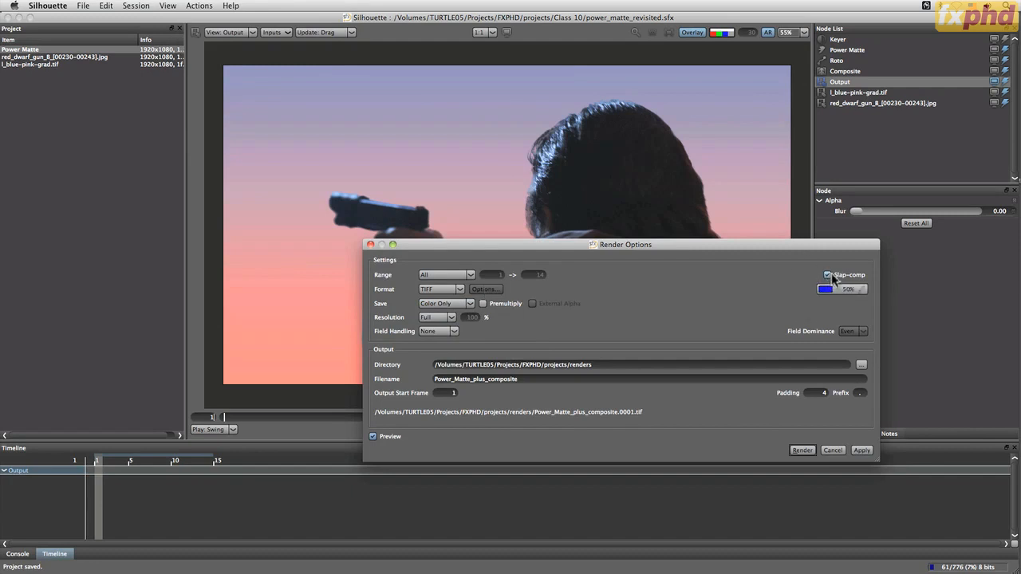
pyautogui.click(828, 275)
pyautogui.press('Escape')
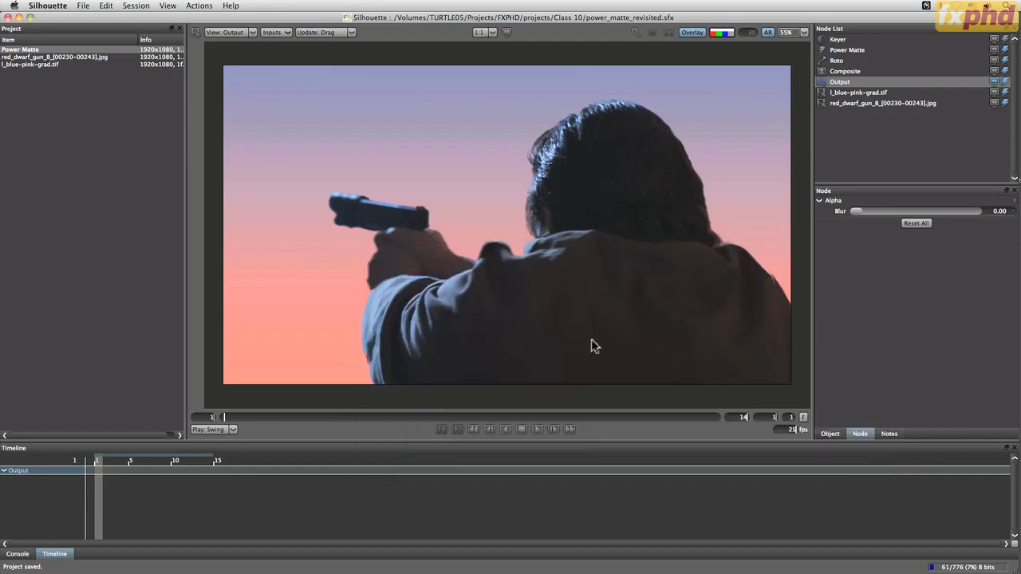